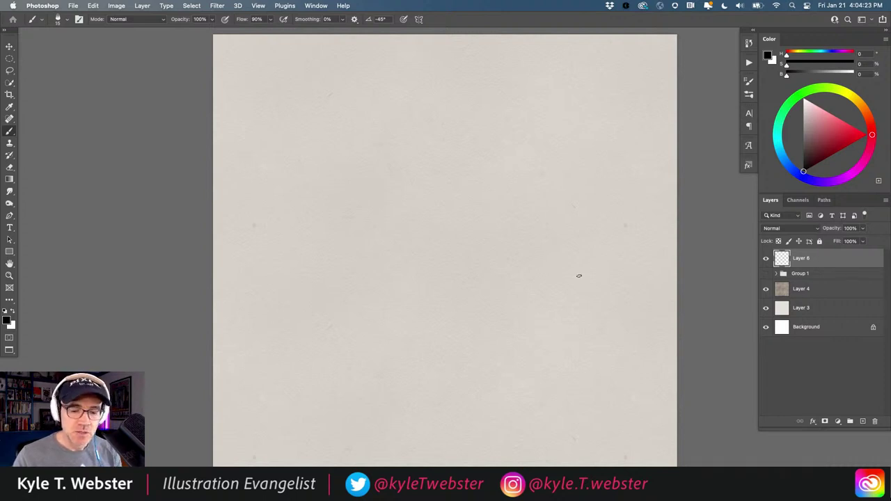
Compare the canvas with and without the Layer 3 paper colour and the Layer 4 texture, leaving Layer 3 visible and Layer 4 hidden.
{"action": "left_click", "coordinate": [766, 288]}
{"action": "left_click", "coordinate": [780, 311]}
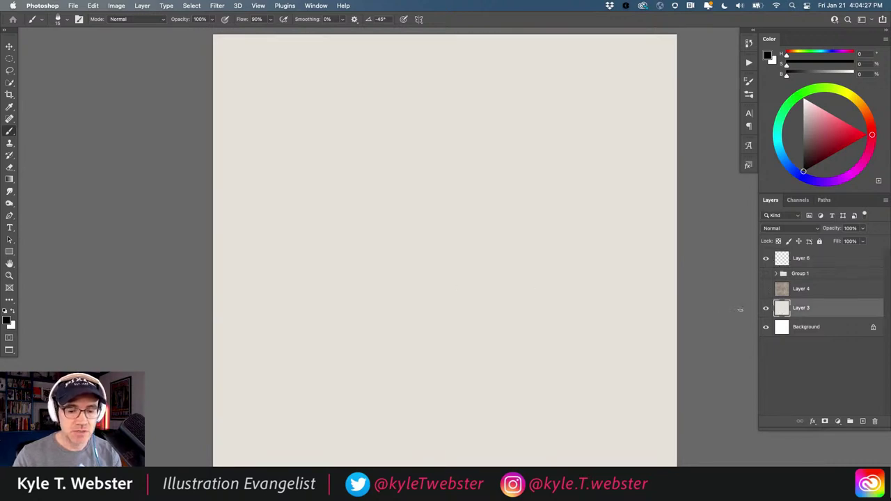
{"action": "left_click", "coordinate": [766, 308]}
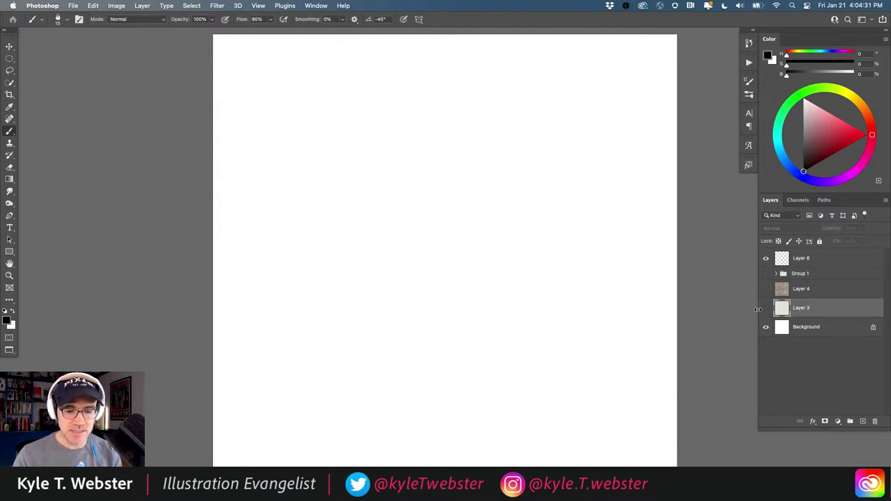
{"action": "left_click", "coordinate": [766, 309]}
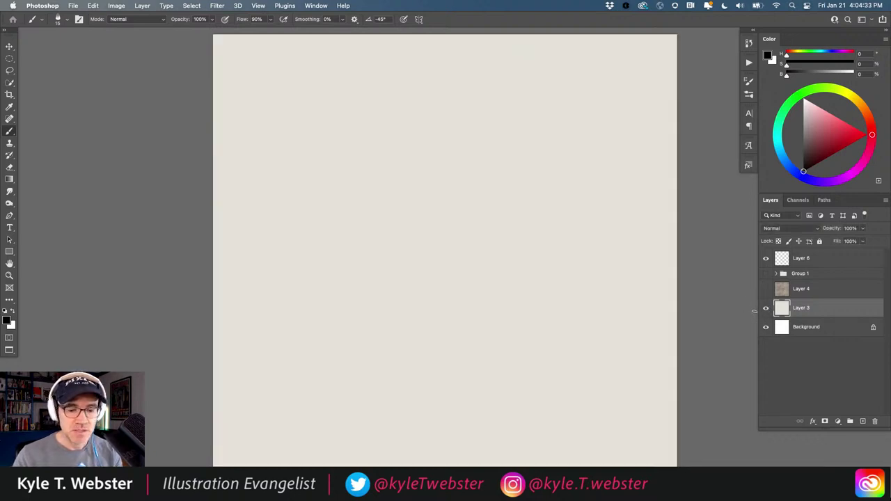
{"action": "left_click", "coordinate": [766, 289]}
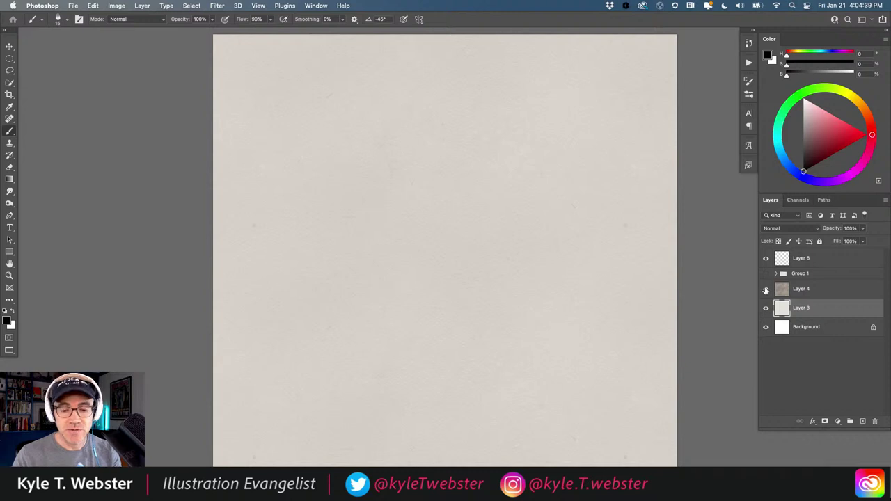
{"action": "left_click", "coordinate": [766, 289]}
Add a new layer directly above Layer 3 and fill it with the speckled brown paper pattern in Normal mode at 100% opacity.
{"action": "left_click", "coordinate": [863, 421]}
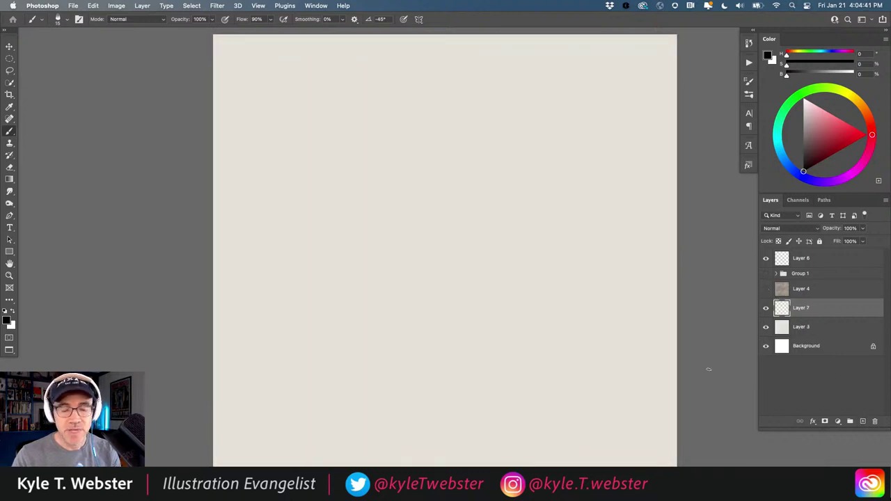
{"action": "left_click", "coordinate": [92, 6]}
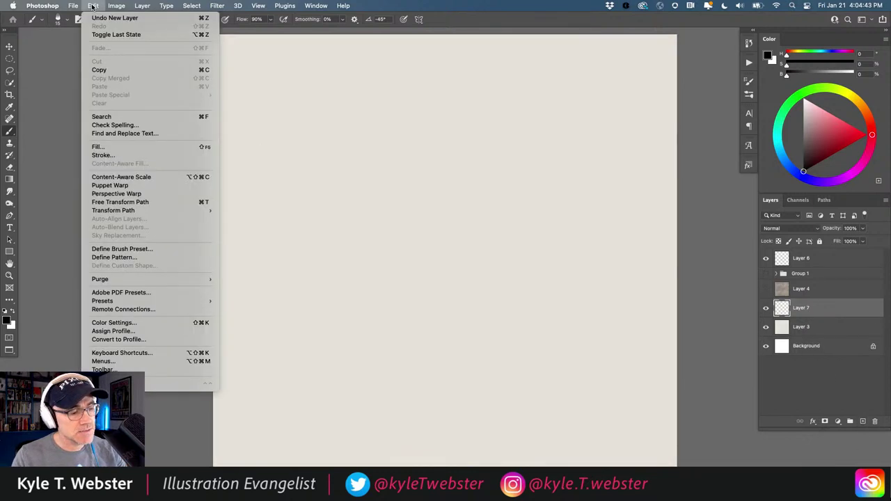
{"action": "left_click", "coordinate": [97, 147]}
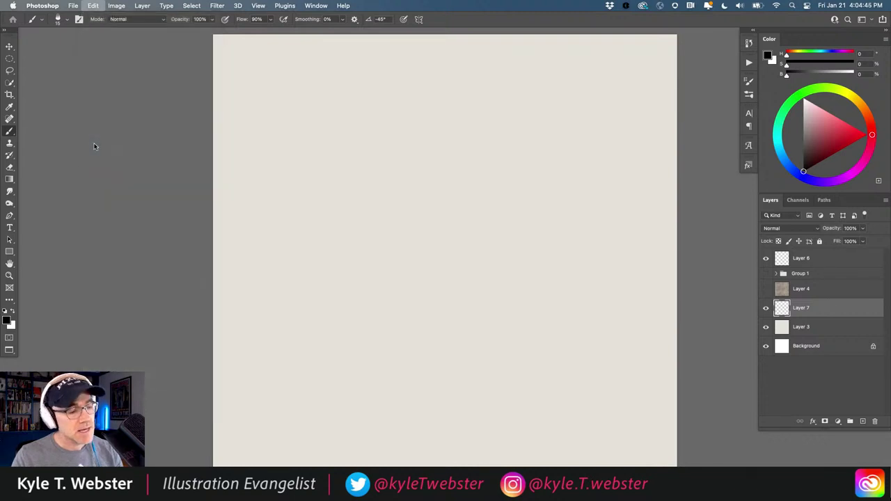
{"action": "left_click_drag", "start_coordinate": [50, 209], "coordinate": [105, 150]}
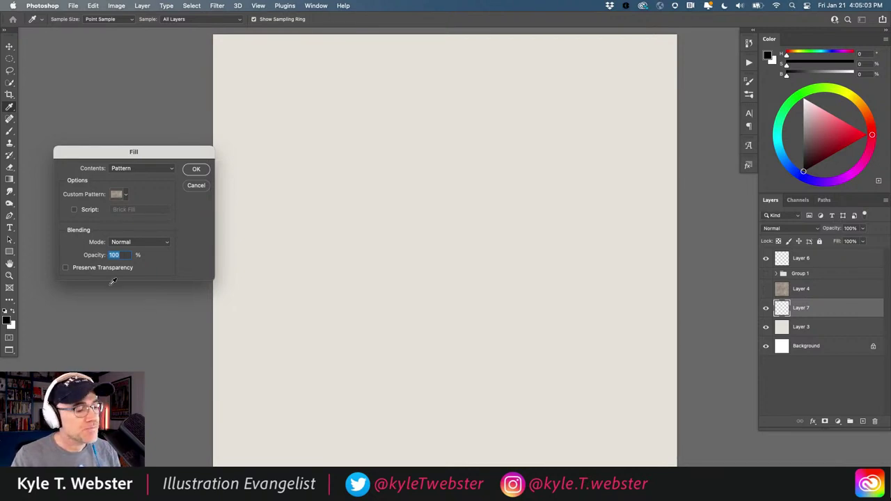
{"action": "left_click", "coordinate": [192, 170]}
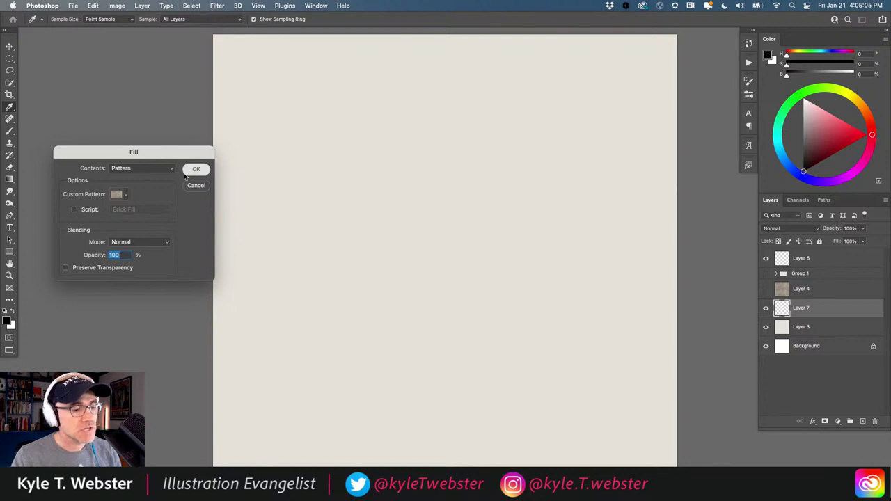
Set the opacity of the pattern-filled layer to 20%.
{"action": "left_click", "coordinate": [853, 228]}
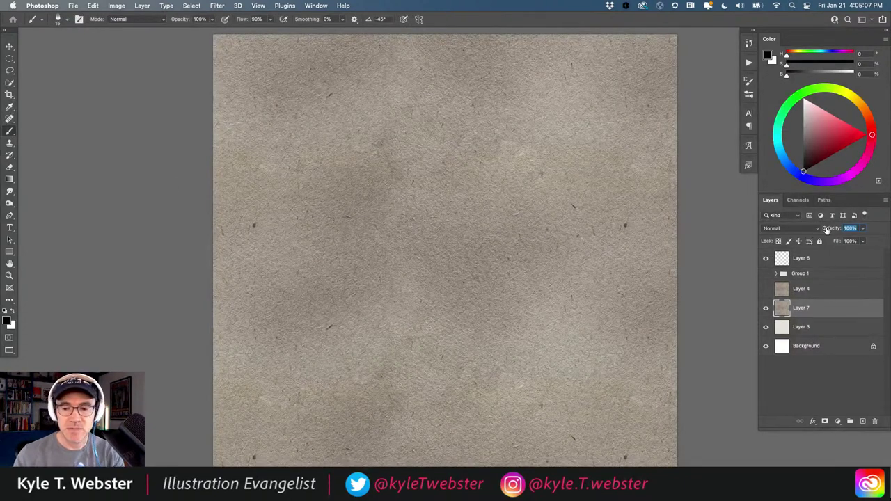
{"action": "type", "text": "20"}
{"action": "key", "text": "Return"}
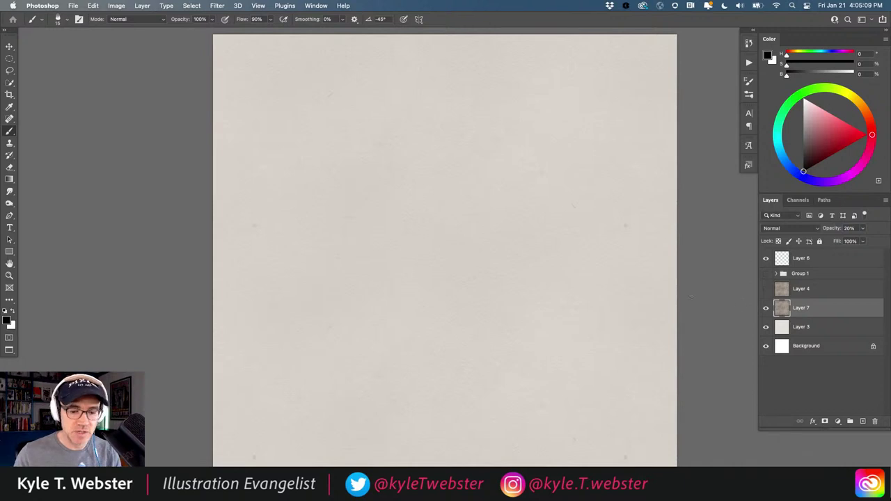
Delete the hidden texture layer, Layer 4, and make the empty top layer, Layer 6, active for drawing.
{"action": "left_click", "coordinate": [781, 289]}
{"action": "key", "text": "Delete"}
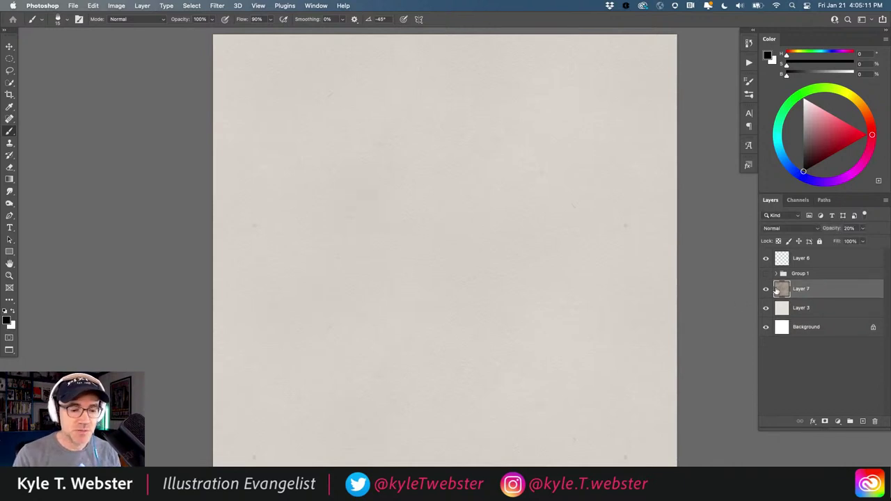
{"action": "left_click", "coordinate": [784, 261]}
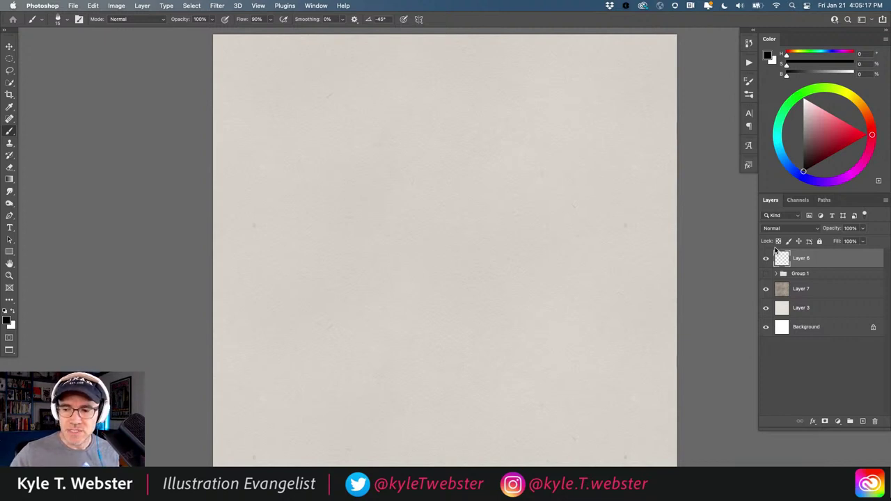
Handwrite "Gumroad.com" with the black pencil brush, slanting slightly upward across the upper middle of the canvas.
{"action": "left_click_drag", "start_coordinate": [358, 276], "coordinate": [347, 275]}
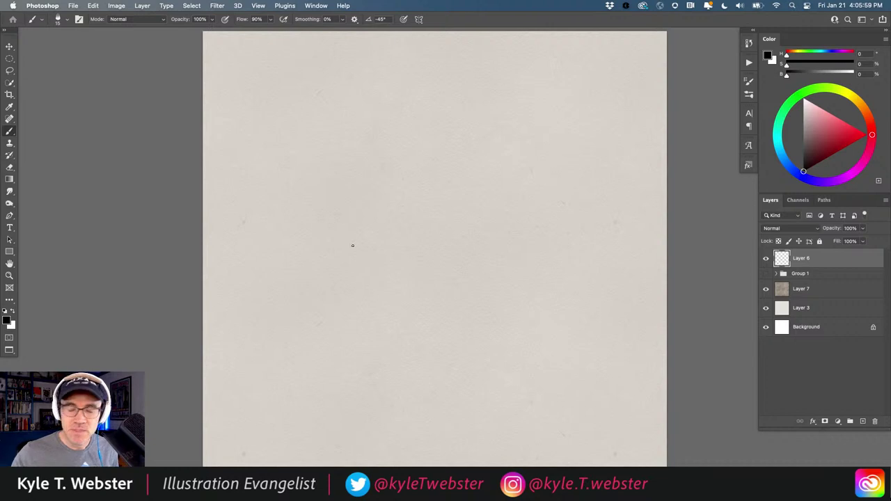
{"action": "key", "text": "space"}
{"action": "left_click_drag", "start_coordinate": [404, 240], "coordinate": [402, 238]}
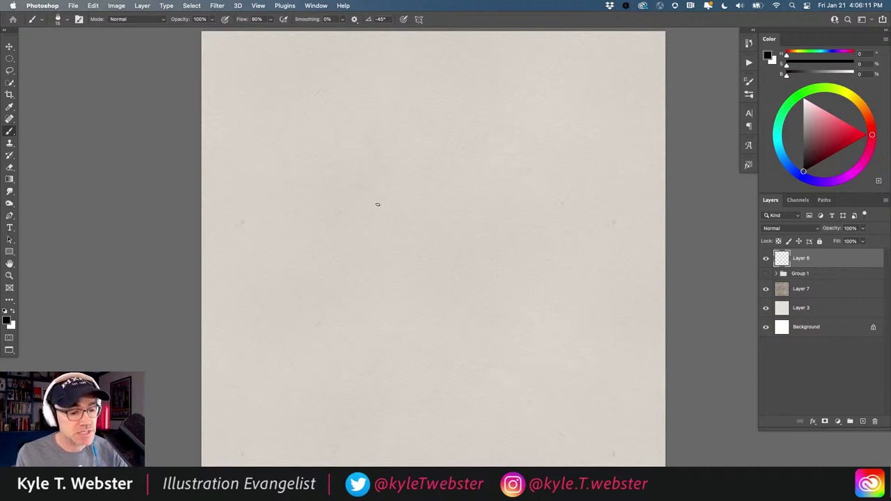
{"action": "mouse_move", "coordinate": [370, 221]}
{"action": "left_mouse_down"}
{"action": "mouse_move", "coordinate": [392, 217]}
{"action": "mouse_move", "coordinate": [425, 200]}
{"action": "mouse_move", "coordinate": [441, 209]}
{"action": "mouse_move", "coordinate": [501, 176]}
{"action": "mouse_move", "coordinate": [507, 192]}
{"action": "mouse_move", "coordinate": [549, 182]}
{"action": "left_mouse_up"}
{"action": "left_click_drag", "start_coordinate": [558, 190], "coordinate": [585, 188]}
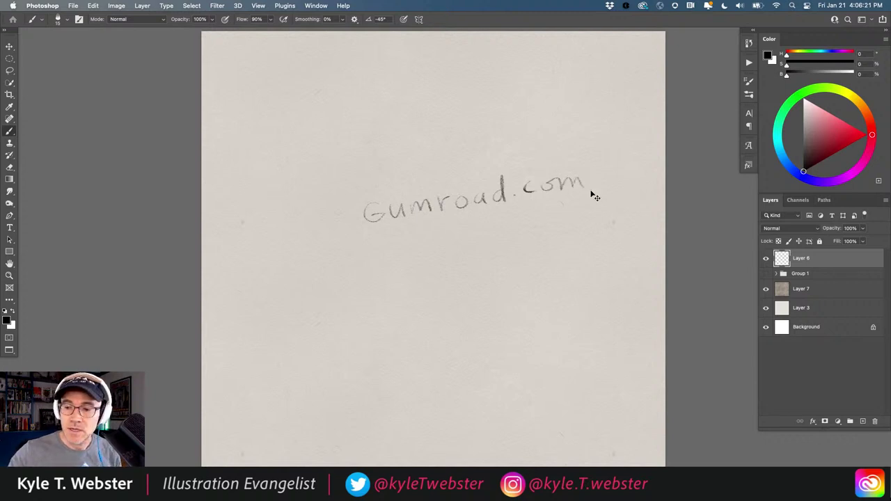
Clear all the handwriting from Layer 6 and deselect.
{"action": "key", "text": "super+a"}
{"action": "key", "text": "BackSpace"}
{"action": "key", "text": "super+d"}
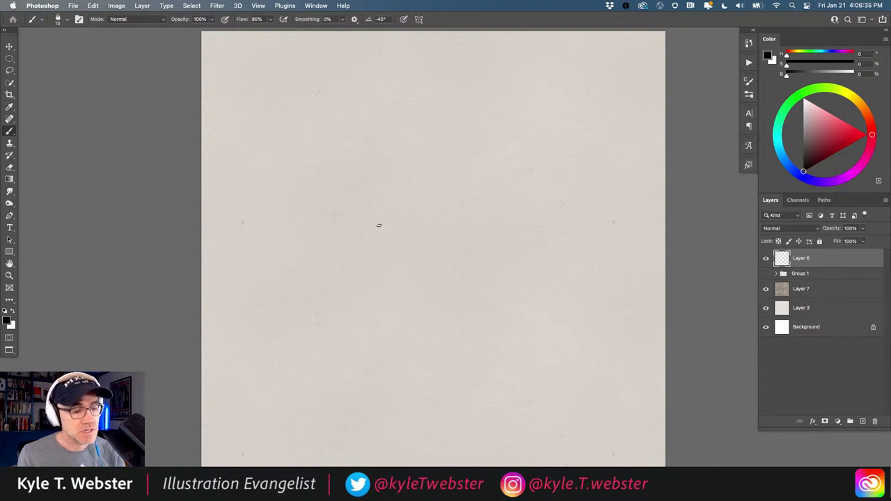
Sketch a bare branch in the canvas's upper left, with thin twigs fanning up and left from a thicker, darker stem.
{"action": "left_click_drag", "start_coordinate": [379, 224], "coordinate": [291, 126]}
{"action": "mouse_move", "coordinate": [350, 197]}
{"action": "left_mouse_down"}
{"action": "mouse_move", "coordinate": [300, 151]}
{"action": "mouse_move", "coordinate": [253, 127]}
{"action": "left_mouse_up"}
{"action": "left_click_drag", "start_coordinate": [301, 148], "coordinate": [264, 99]}
{"action": "mouse_move", "coordinate": [350, 199]}
{"action": "left_mouse_down"}
{"action": "mouse_move", "coordinate": [284, 169]}
{"action": "mouse_move", "coordinate": [294, 169]}
{"action": "mouse_move", "coordinate": [270, 111]}
{"action": "left_mouse_up"}
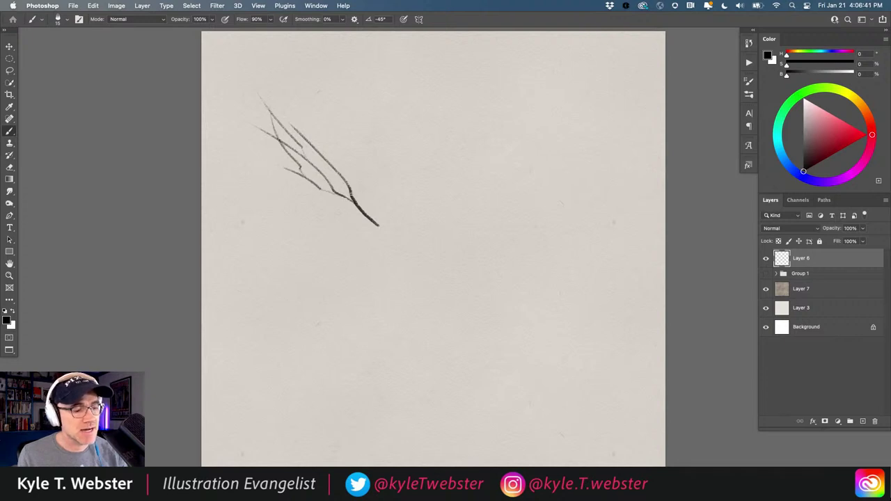
{"action": "left_click_drag", "start_coordinate": [349, 196], "coordinate": [299, 114]}
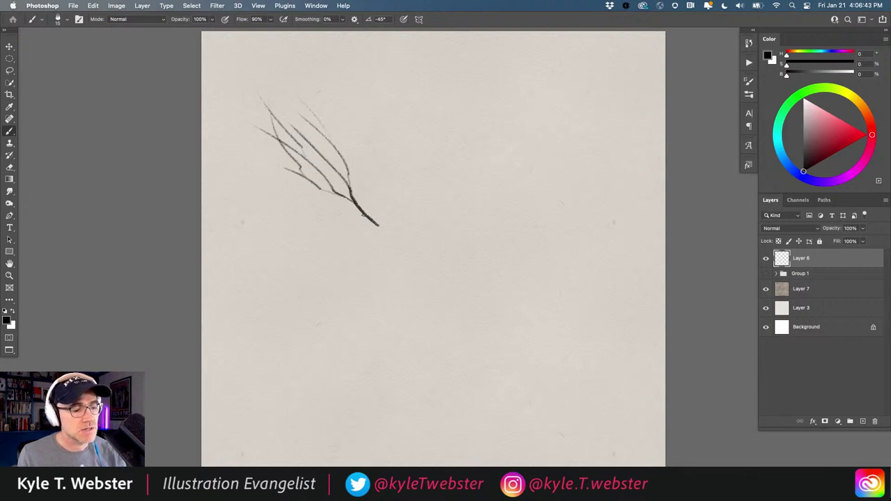
{"action": "left_click_drag", "start_coordinate": [363, 215], "coordinate": [243, 180]}
{"action": "left_click_drag", "start_coordinate": [307, 204], "coordinate": [242, 148]}
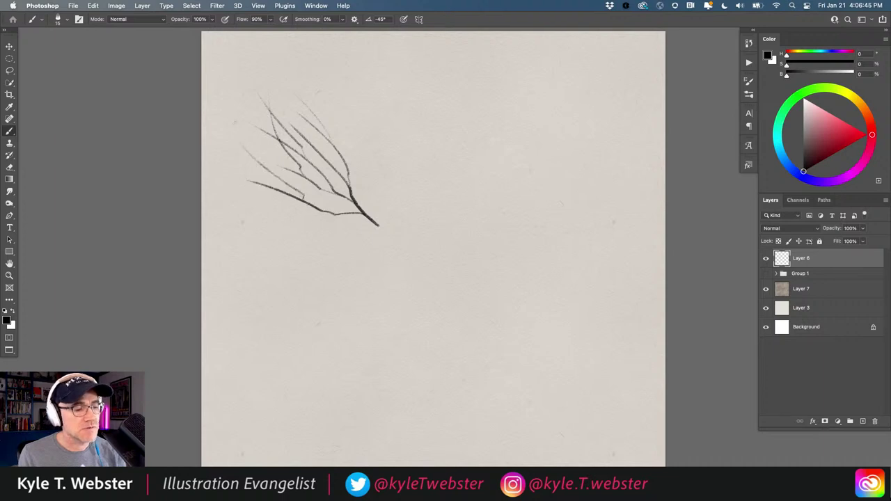
{"action": "left_click_drag", "start_coordinate": [277, 179], "coordinate": [234, 153]}
{"action": "mouse_move", "coordinate": [287, 202]}
{"action": "left_mouse_down"}
{"action": "mouse_move", "coordinate": [222, 180]}
{"action": "mouse_move", "coordinate": [275, 189]}
{"action": "mouse_move", "coordinate": [249, 201]}
{"action": "left_mouse_up"}
{"action": "mouse_move", "coordinate": [296, 162]}
{"action": "left_mouse_down"}
{"action": "mouse_move", "coordinate": [277, 152]}
{"action": "mouse_move", "coordinate": [306, 97]}
{"action": "mouse_move", "coordinate": [305, 78]}
{"action": "left_mouse_up"}
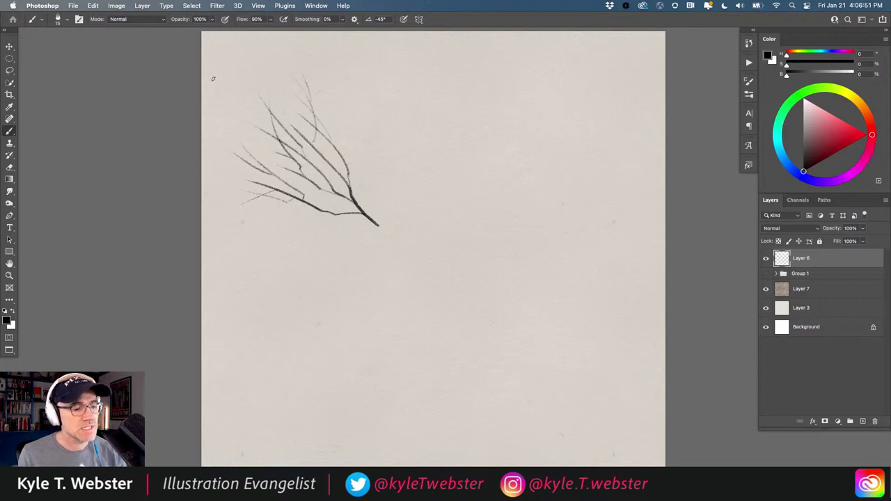
{"action": "left_click_drag", "start_coordinate": [376, 224], "coordinate": [395, 255]}
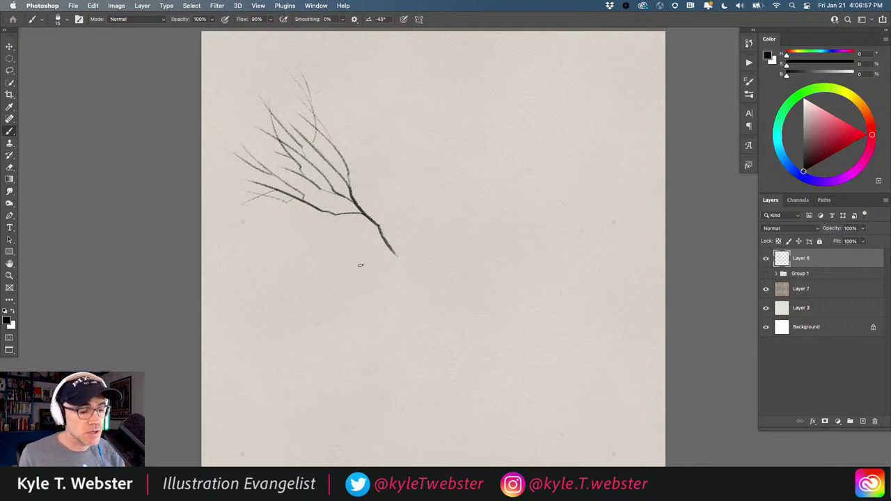
Sketch rounded, overlapping root-like contours below the branch, add small shaded creases, and extend a ground line right past the stem's base.
{"action": "mouse_move", "coordinate": [360, 265]}
{"action": "left_mouse_down"}
{"action": "mouse_move", "coordinate": [350, 255]}
{"action": "mouse_move", "coordinate": [305, 271]}
{"action": "mouse_move", "coordinate": [298, 299]}
{"action": "mouse_move", "coordinate": [275, 306]}
{"action": "left_mouse_up"}
{"action": "mouse_move", "coordinate": [306, 263]}
{"action": "left_mouse_down"}
{"action": "mouse_move", "coordinate": [273, 267]}
{"action": "mouse_move", "coordinate": [239, 298]}
{"action": "left_mouse_up"}
{"action": "left_click_drag", "start_coordinate": [281, 263], "coordinate": [248, 257]}
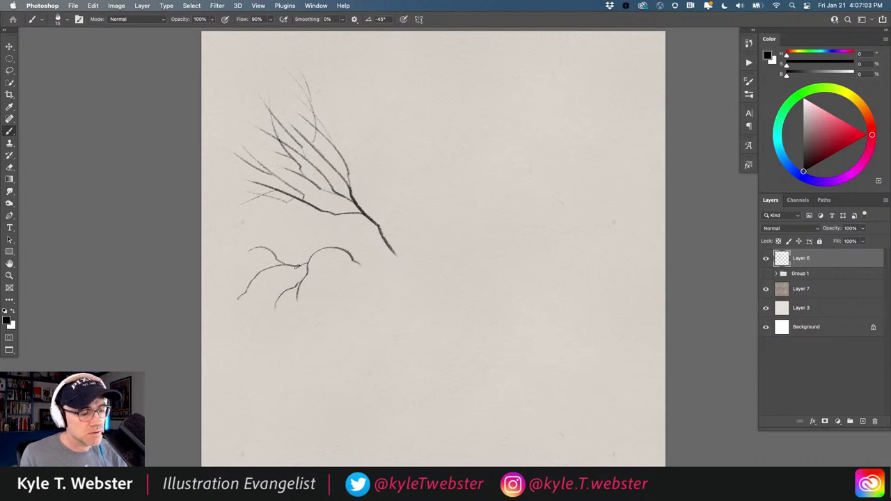
{"action": "mouse_move", "coordinate": [302, 282]}
{"action": "left_mouse_down"}
{"action": "mouse_move", "coordinate": [265, 308]}
{"action": "mouse_move", "coordinate": [282, 289]}
{"action": "mouse_move", "coordinate": [269, 288]}
{"action": "mouse_move", "coordinate": [291, 301]}
{"action": "left_mouse_up"}
{"action": "mouse_move", "coordinate": [267, 262]}
{"action": "left_mouse_down"}
{"action": "mouse_move", "coordinate": [246, 280]}
{"action": "mouse_move", "coordinate": [262, 271]}
{"action": "mouse_move", "coordinate": [248, 278]}
{"action": "mouse_move", "coordinate": [259, 256]}
{"action": "left_mouse_up"}
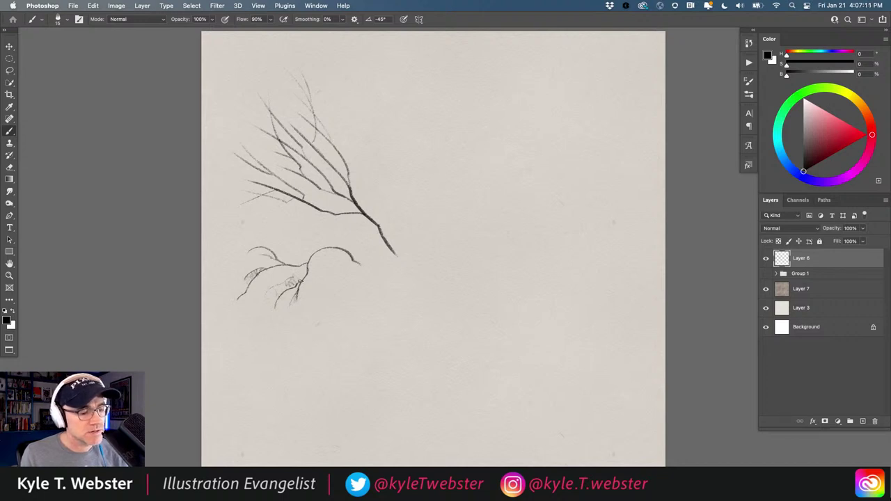
{"action": "mouse_move", "coordinate": [313, 286]}
{"action": "left_mouse_down"}
{"action": "mouse_move", "coordinate": [345, 262]}
{"action": "mouse_move", "coordinate": [326, 275]}
{"action": "mouse_move", "coordinate": [342, 266]}
{"action": "mouse_move", "coordinate": [317, 300]}
{"action": "mouse_move", "coordinate": [385, 268]}
{"action": "left_mouse_up"}
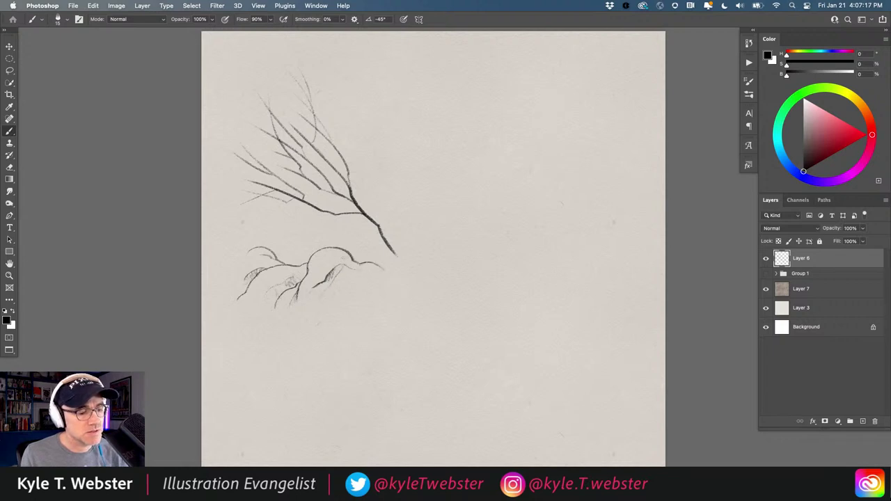
{"action": "mouse_move", "coordinate": [272, 305]}
{"action": "left_mouse_down"}
{"action": "mouse_move", "coordinate": [261, 333]}
{"action": "mouse_move", "coordinate": [284, 304]}
{"action": "left_mouse_up"}
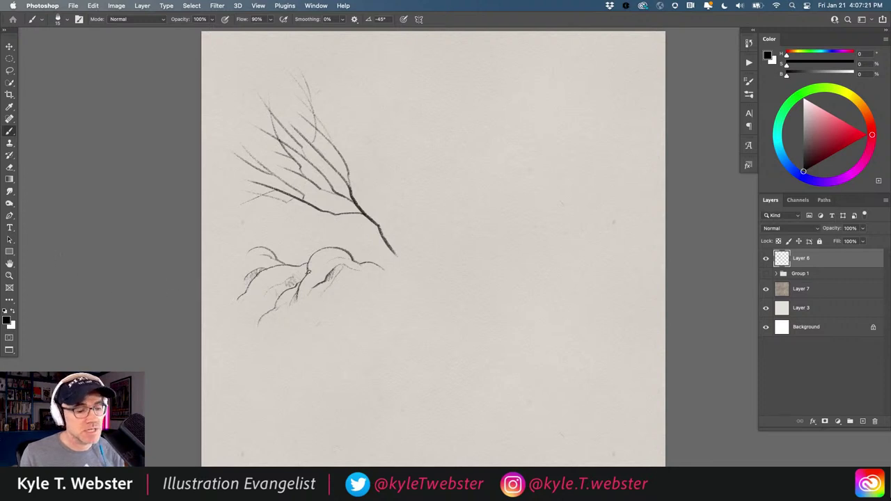
{"action": "left_click_drag", "start_coordinate": [353, 256], "coordinate": [431, 268]}
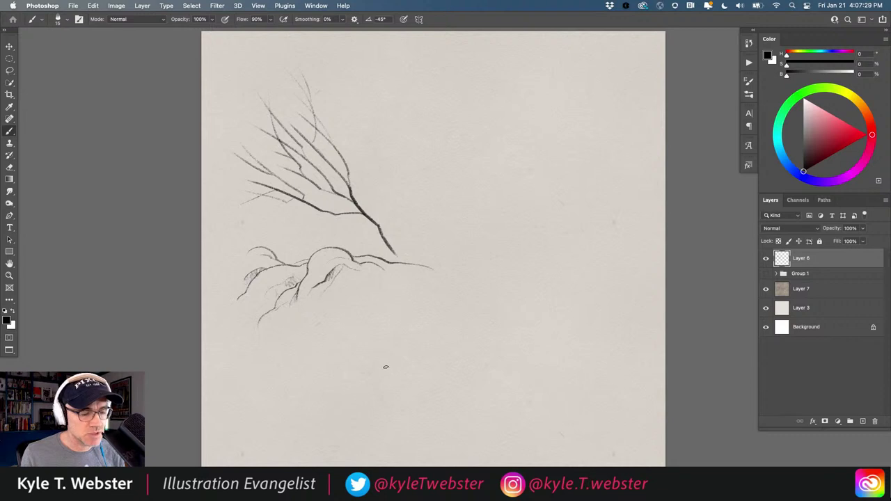
Sketch a cluster of overlapping pointed leaf-like spikes in the canvas's lower left, shading the gaps between some of them.
{"action": "mouse_move", "coordinate": [385, 366]}
{"action": "left_mouse_down"}
{"action": "mouse_move", "coordinate": [302, 340]}
{"action": "mouse_move", "coordinate": [371, 397]}
{"action": "left_mouse_up"}
{"action": "mouse_move", "coordinate": [311, 353]}
{"action": "left_mouse_down"}
{"action": "mouse_move", "coordinate": [380, 379]}
{"action": "mouse_move", "coordinate": [369, 389]}
{"action": "mouse_move", "coordinate": [262, 379]}
{"action": "mouse_move", "coordinate": [355, 411]}
{"action": "mouse_move", "coordinate": [360, 424]}
{"action": "left_mouse_up"}
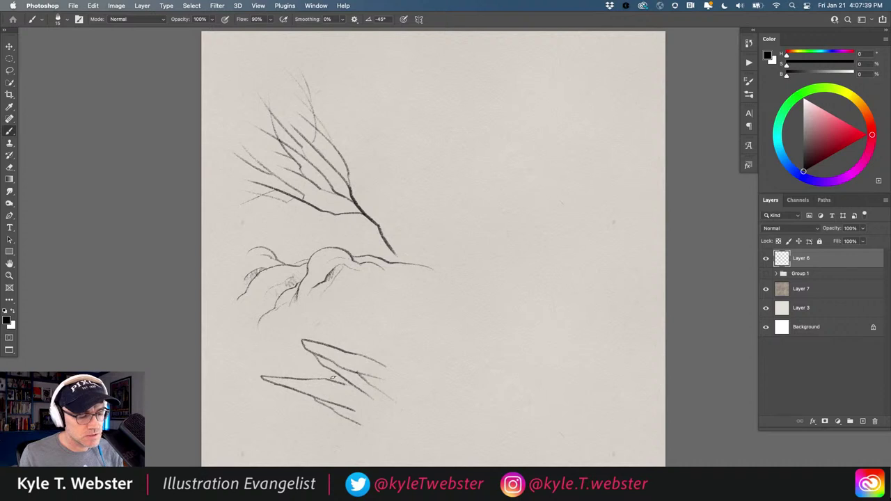
{"action": "mouse_move", "coordinate": [356, 386]}
{"action": "left_mouse_down"}
{"action": "mouse_move", "coordinate": [364, 394]}
{"action": "mouse_move", "coordinate": [348, 387]}
{"action": "mouse_move", "coordinate": [362, 401]}
{"action": "mouse_move", "coordinate": [352, 386]}
{"action": "left_mouse_up"}
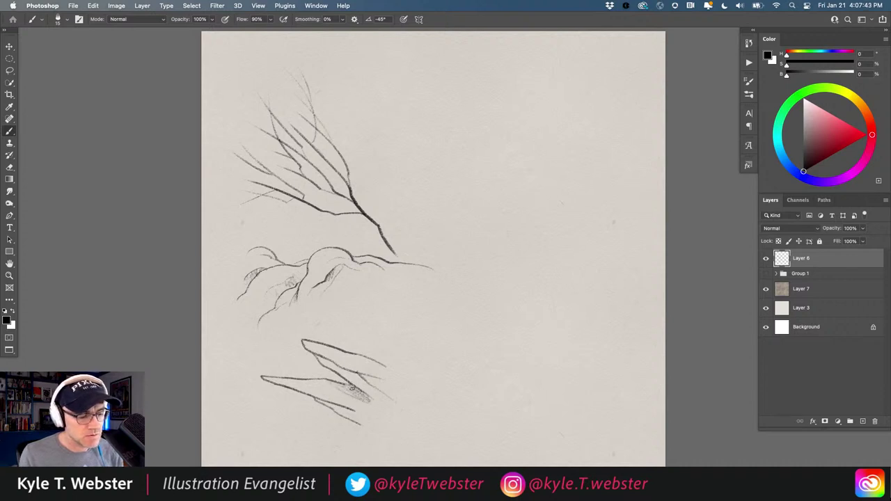
{"action": "left_click_drag", "start_coordinate": [322, 356], "coordinate": [367, 392]}
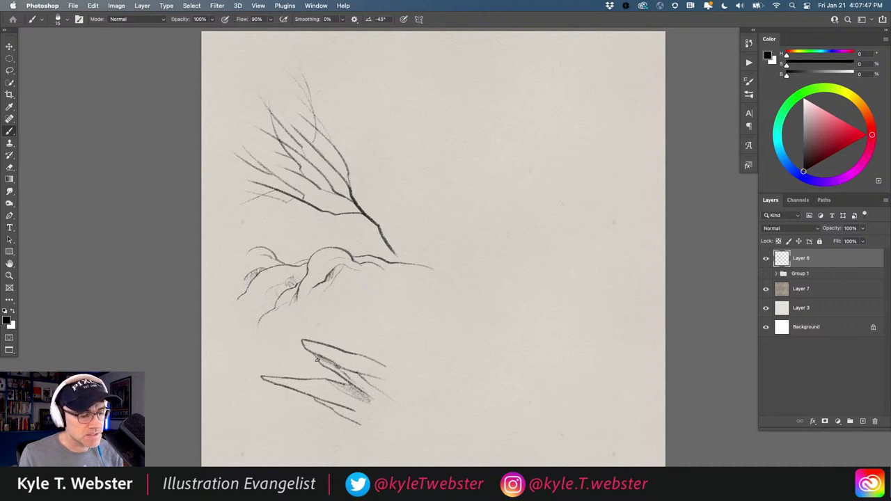
{"action": "mouse_move", "coordinate": [317, 360]}
{"action": "left_mouse_down"}
{"action": "mouse_move", "coordinate": [287, 359]}
{"action": "mouse_move", "coordinate": [328, 378]}
{"action": "left_mouse_up"}
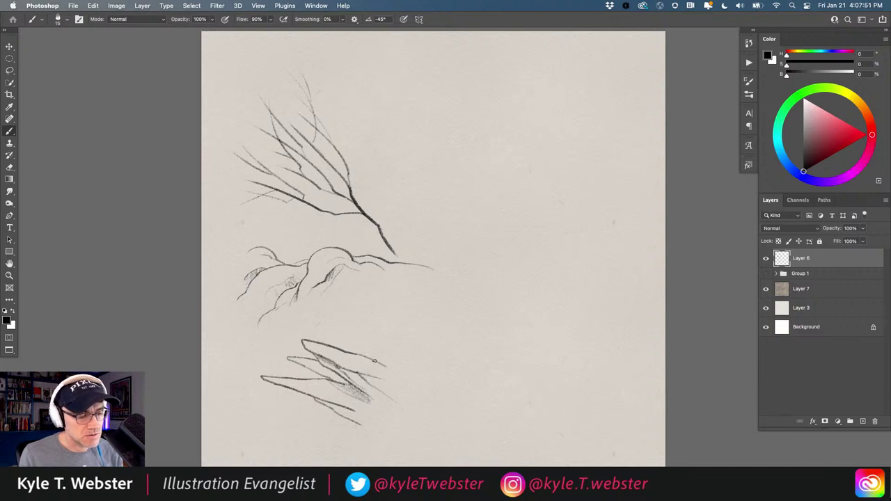
{"action": "mouse_move", "coordinate": [344, 334]}
{"action": "left_mouse_down"}
{"action": "mouse_move", "coordinate": [325, 318]}
{"action": "mouse_move", "coordinate": [355, 354]}
{"action": "left_mouse_up"}
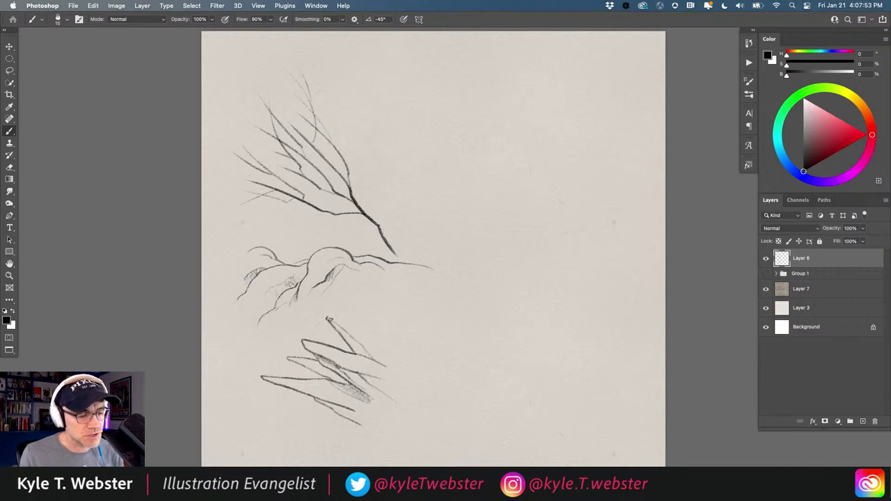
{"action": "left_click_drag", "start_coordinate": [329, 319], "coordinate": [394, 363]}
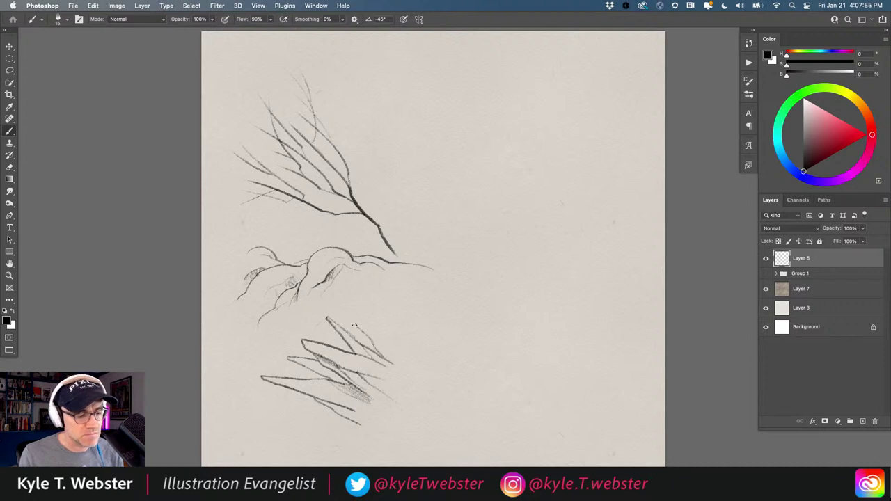
{"action": "left_click_drag", "start_coordinate": [351, 324], "coordinate": [397, 359]}
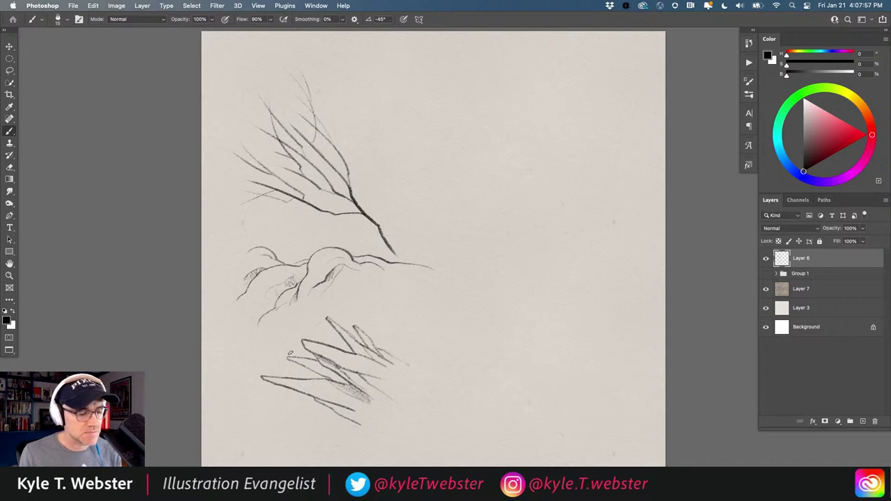
{"action": "mouse_move", "coordinate": [342, 415]}
{"action": "left_mouse_down"}
{"action": "mouse_move", "coordinate": [271, 411]}
{"action": "mouse_move", "coordinate": [346, 439]}
{"action": "left_mouse_up"}
{"action": "left_click_drag", "start_coordinate": [288, 421], "coordinate": [367, 431]}
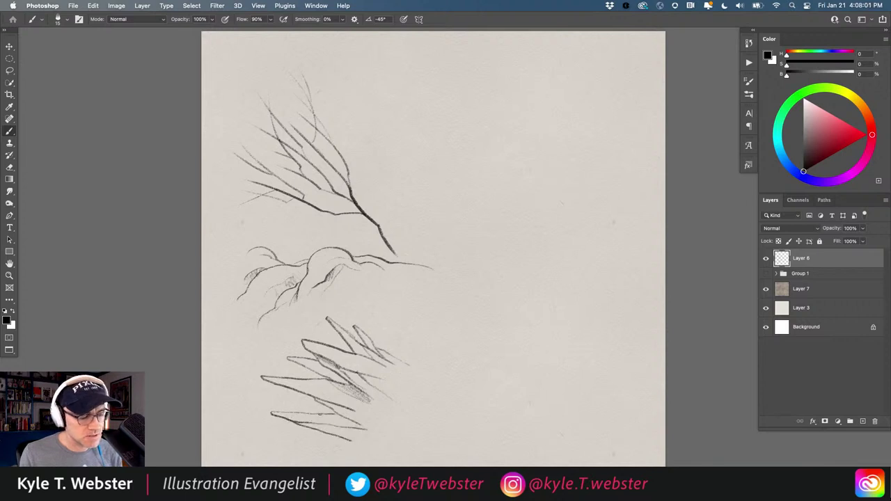
Add inner contour lines to the leaf-like spikes and extend their bases rightward with thin, tapering pencil strokes.
{"action": "left_click_drag", "start_coordinate": [269, 412], "coordinate": [330, 425]}
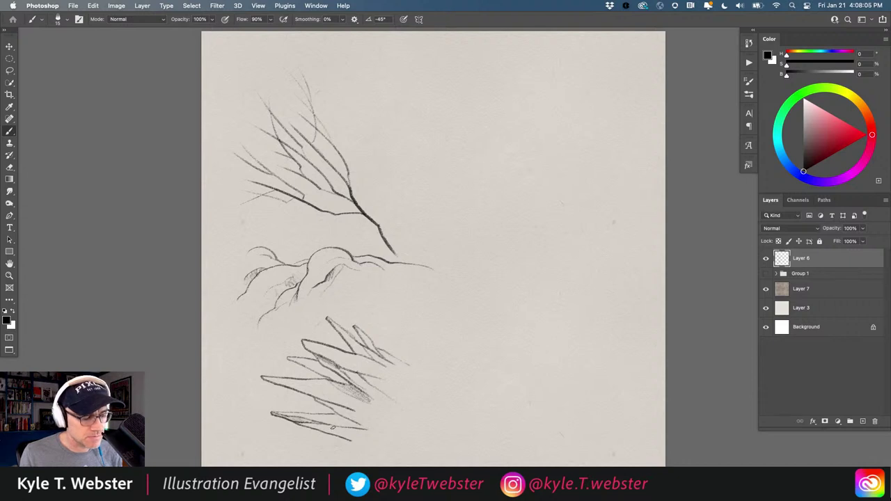
{"action": "left_click_drag", "start_coordinate": [312, 429], "coordinate": [366, 440]}
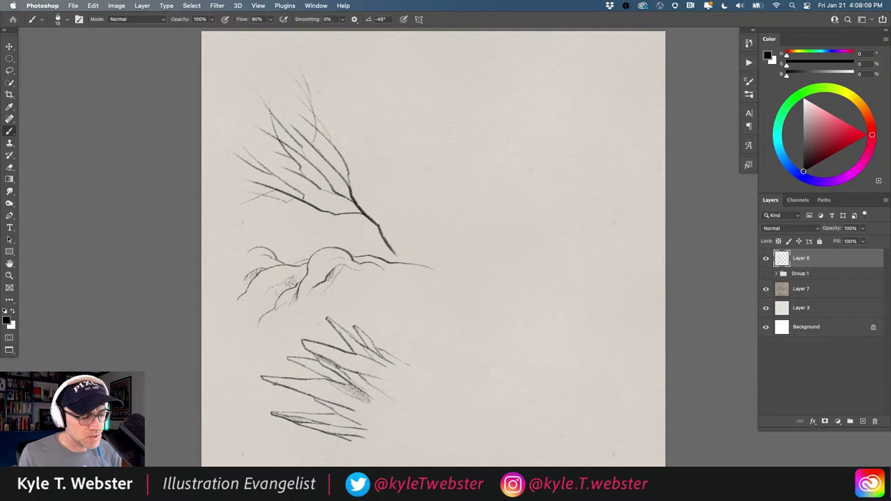
{"action": "mouse_move", "coordinate": [275, 384]}
{"action": "left_mouse_down"}
{"action": "mouse_move", "coordinate": [346, 397]}
{"action": "mouse_move", "coordinate": [341, 402]}
{"action": "mouse_move", "coordinate": [344, 390]}
{"action": "left_mouse_up"}
{"action": "mouse_move", "coordinate": [292, 362]}
{"action": "left_mouse_down"}
{"action": "mouse_move", "coordinate": [415, 378]}
{"action": "mouse_move", "coordinate": [390, 393]}
{"action": "mouse_move", "coordinate": [411, 397]}
{"action": "left_mouse_up"}
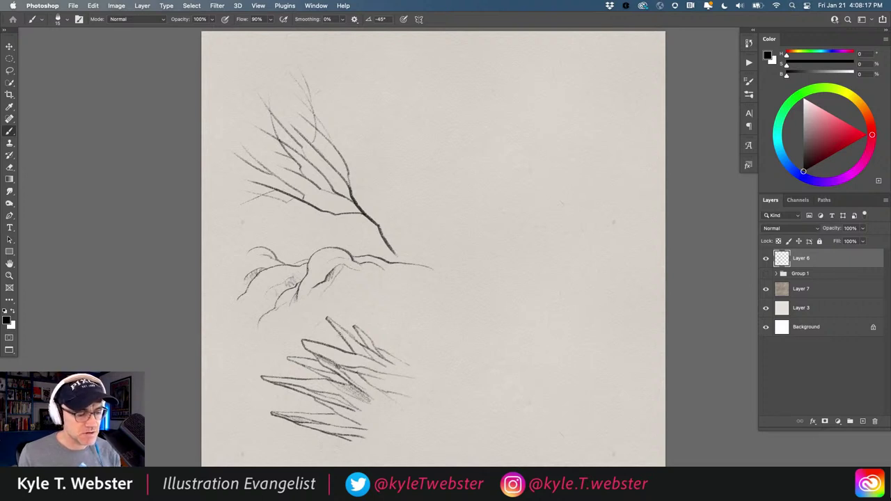
{"action": "left_click_drag", "start_coordinate": [340, 334], "coordinate": [372, 357]}
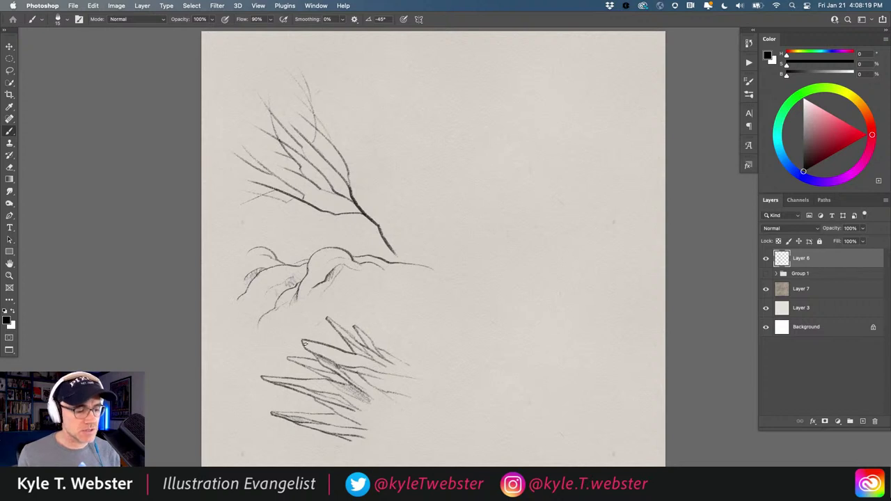
{"action": "left_click_drag", "start_coordinate": [304, 344], "coordinate": [415, 371]}
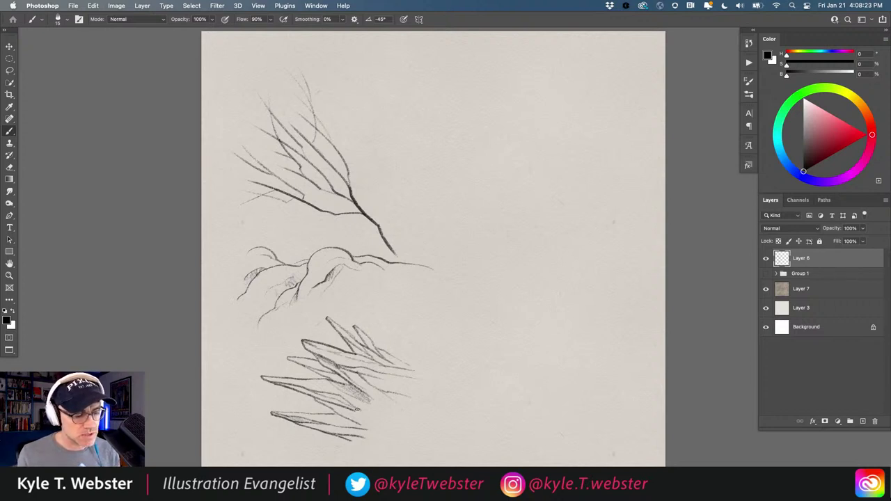
{"action": "mouse_move", "coordinate": [357, 409]}
{"action": "left_mouse_down"}
{"action": "mouse_move", "coordinate": [389, 416]}
{"action": "mouse_move", "coordinate": [381, 430]}
{"action": "left_mouse_up"}
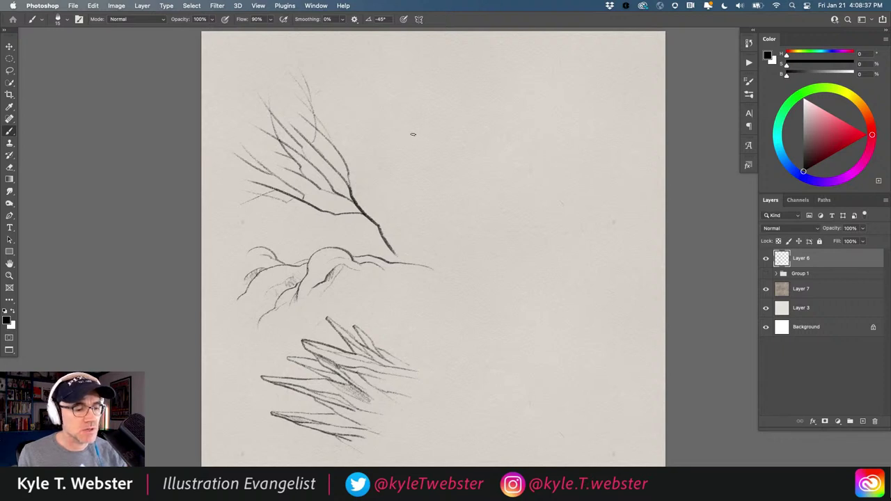
Sketch a small brimmed hat with a dented crown right of the branch, and a shaded, tapering arc above it.
{"action": "mouse_move", "coordinate": [421, 151]}
{"action": "left_mouse_down"}
{"action": "mouse_move", "coordinate": [388, 134]}
{"action": "mouse_move", "coordinate": [379, 164]}
{"action": "mouse_move", "coordinate": [426, 163]}
{"action": "mouse_move", "coordinate": [366, 173]}
{"action": "mouse_move", "coordinate": [394, 179]}
{"action": "mouse_move", "coordinate": [431, 170]}
{"action": "mouse_move", "coordinate": [438, 153]}
{"action": "mouse_move", "coordinate": [440, 164]}
{"action": "left_mouse_up"}
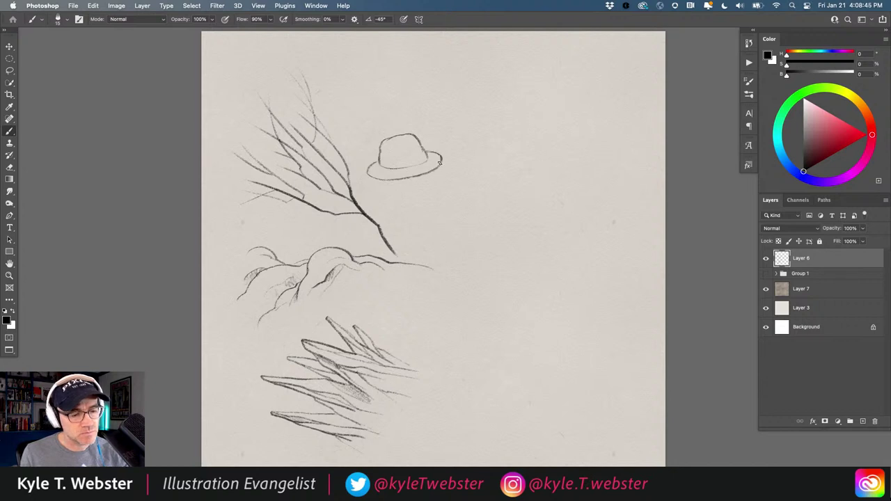
{"action": "mouse_move", "coordinate": [380, 168]}
{"action": "left_mouse_down"}
{"action": "mouse_move", "coordinate": [429, 159]}
{"action": "mouse_move", "coordinate": [383, 169]}
{"action": "left_mouse_up"}
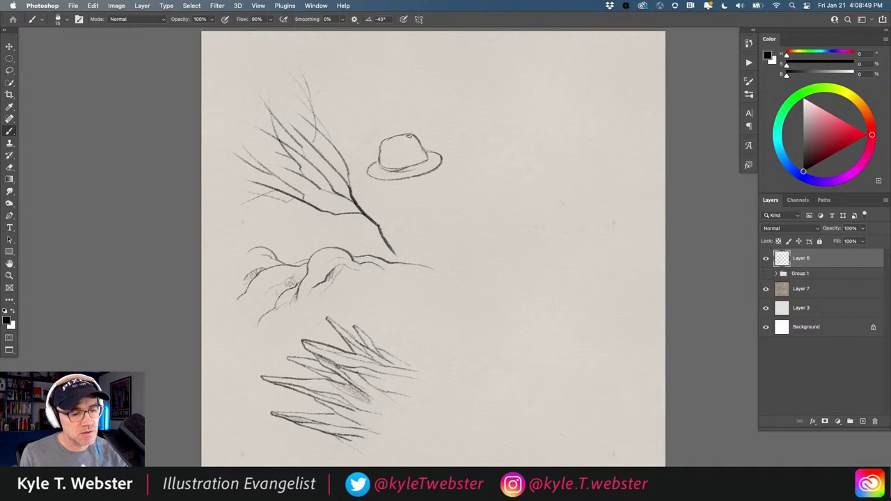
{"action": "left_click_drag", "start_coordinate": [408, 137], "coordinate": [386, 143]}
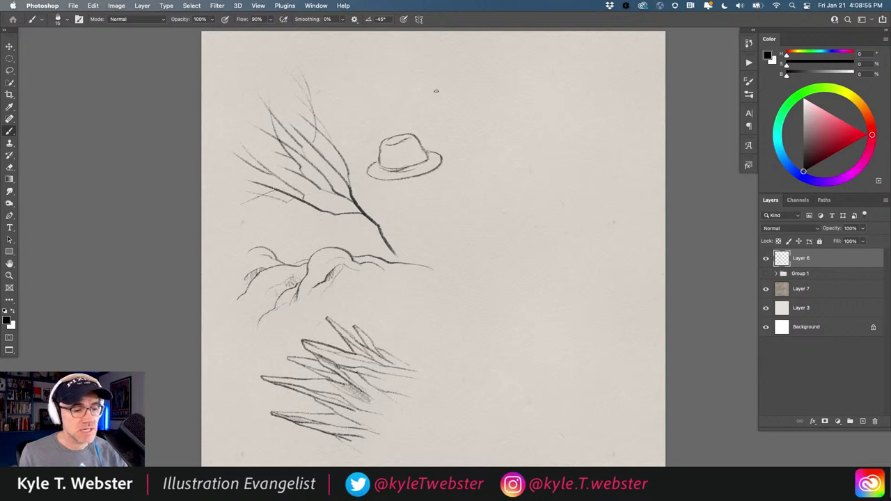
{"action": "mouse_move", "coordinate": [421, 90]}
{"action": "left_mouse_down"}
{"action": "mouse_move", "coordinate": [481, 150]}
{"action": "mouse_move", "coordinate": [440, 110]}
{"action": "mouse_move", "coordinate": [406, 97]}
{"action": "mouse_move", "coordinate": [451, 112]}
{"action": "mouse_move", "coordinate": [473, 138]}
{"action": "mouse_move", "coordinate": [404, 86]}
{"action": "mouse_move", "coordinate": [401, 97]}
{"action": "left_mouse_up"}
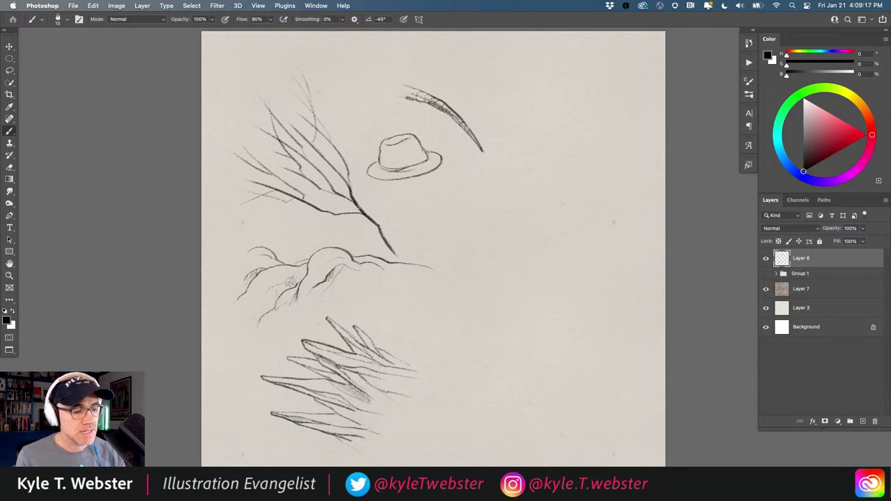
Thicken the branch's main limbs, add thin twigs above and below, and move the whole sketch slightly up and left.
{"action": "left_click_drag", "start_coordinate": [358, 207], "coordinate": [330, 189]}
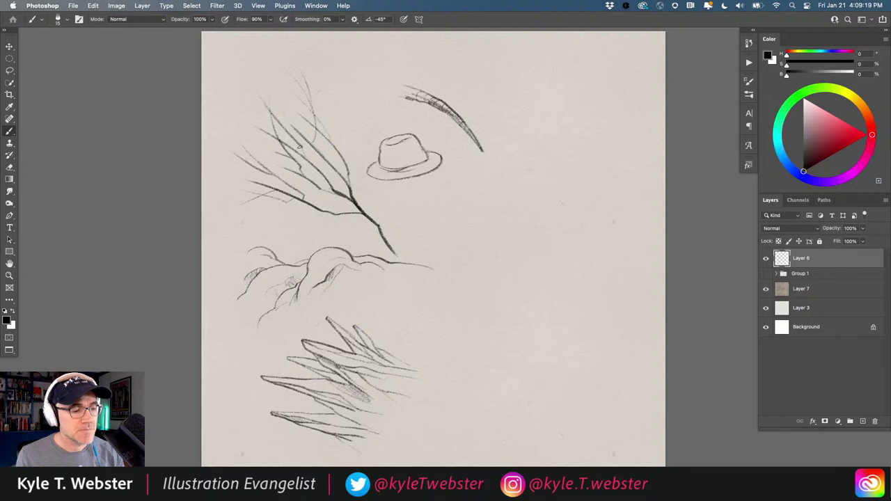
{"action": "mouse_move", "coordinate": [333, 167]}
{"action": "left_mouse_down"}
{"action": "mouse_move", "coordinate": [291, 111]}
{"action": "mouse_move", "coordinate": [346, 148]}
{"action": "left_mouse_up"}
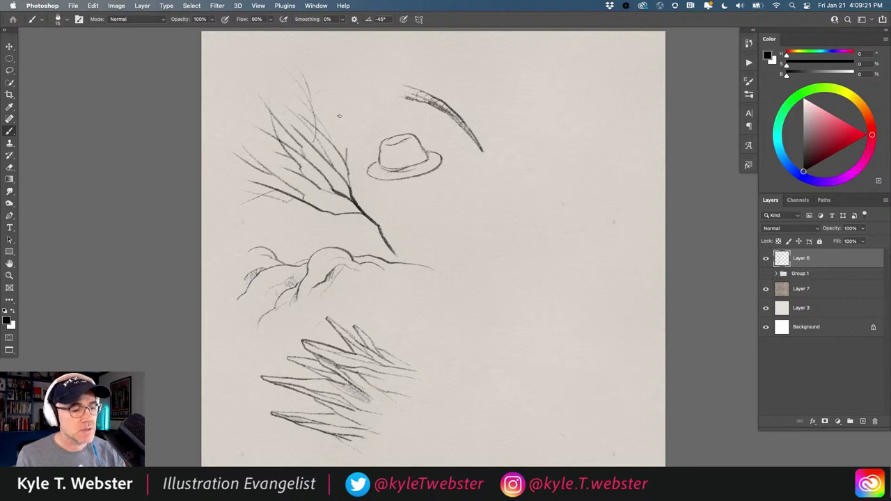
{"action": "left_click_drag", "start_coordinate": [340, 213], "coordinate": [301, 226]}
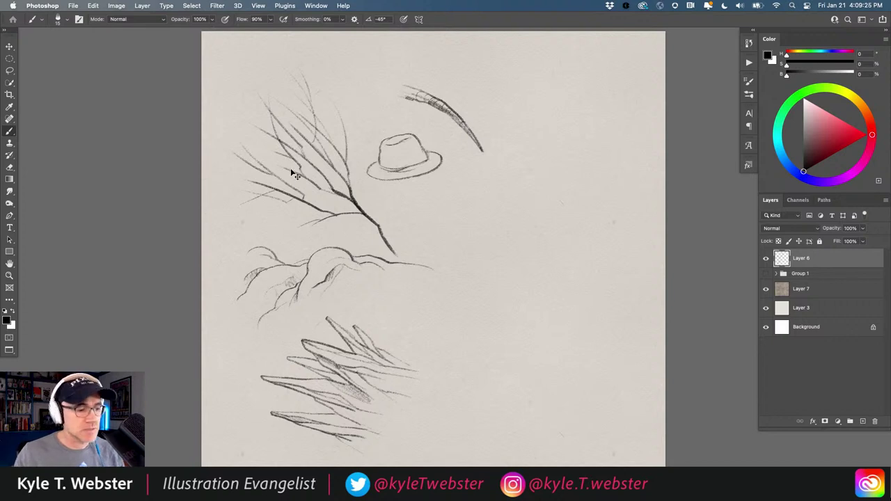
{"action": "left_click_drag", "start_coordinate": [291, 168], "coordinate": [283, 163]}
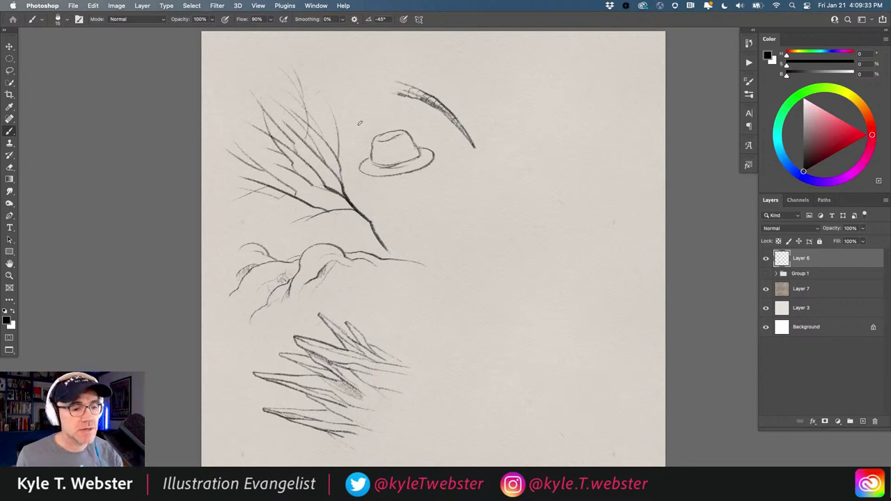
Darken the shading along the tapering arc, strengthen the hat's outline, and shade its crown and dent.
{"action": "left_click_drag", "start_coordinate": [407, 90], "coordinate": [432, 104]}
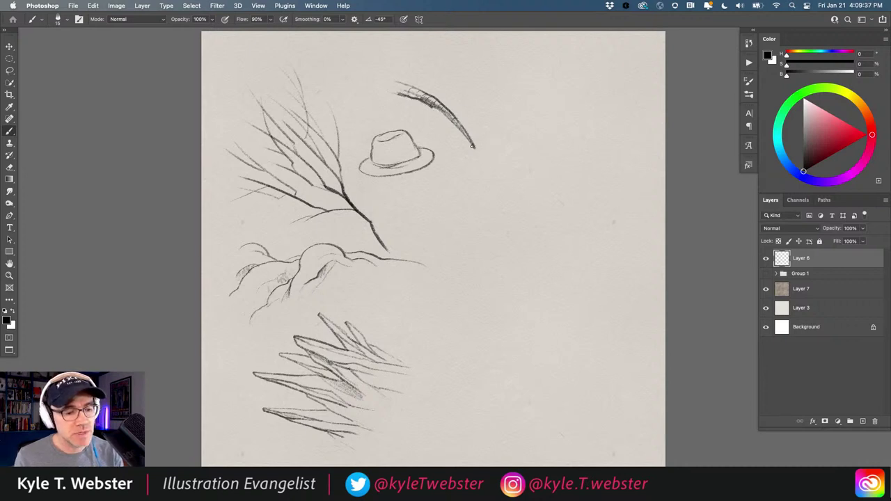
{"action": "mouse_move", "coordinate": [473, 146]}
{"action": "left_mouse_down"}
{"action": "mouse_move", "coordinate": [443, 115]}
{"action": "mouse_move", "coordinate": [406, 98]}
{"action": "left_mouse_up"}
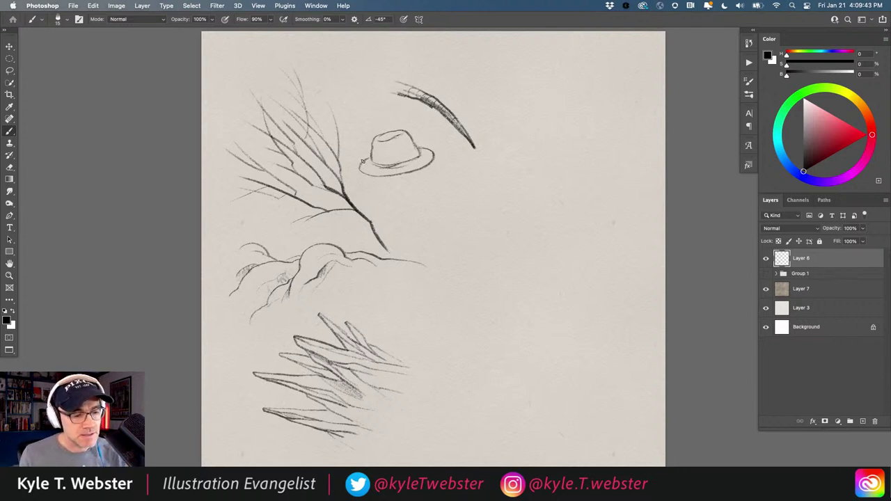
{"action": "mouse_move", "coordinate": [362, 161]}
{"action": "left_mouse_down"}
{"action": "mouse_move", "coordinate": [370, 175]}
{"action": "mouse_move", "coordinate": [391, 177]}
{"action": "mouse_move", "coordinate": [432, 159]}
{"action": "left_mouse_up"}
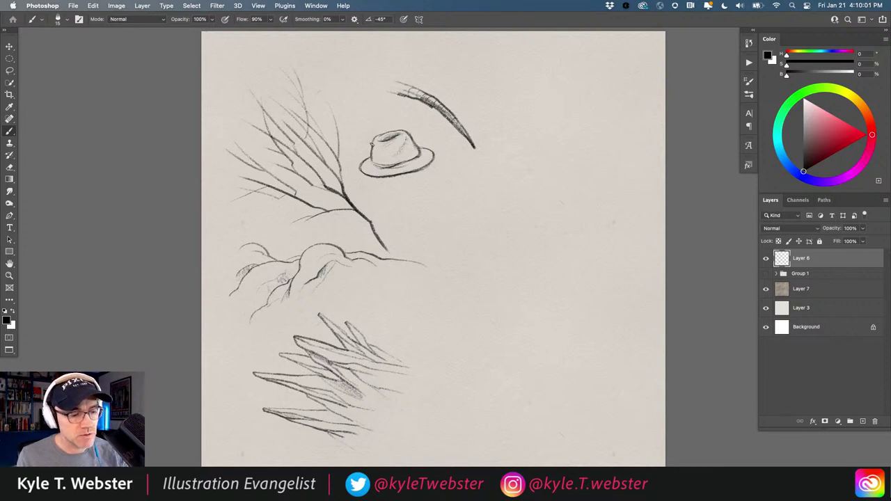
{"action": "left_click_drag", "start_coordinate": [379, 134], "coordinate": [401, 130]}
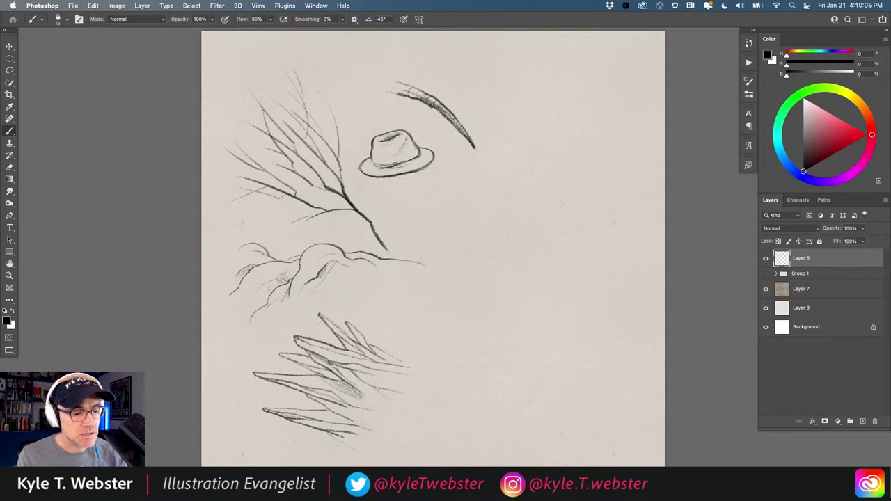
{"action": "mouse_move", "coordinate": [395, 165]}
{"action": "left_mouse_down"}
{"action": "mouse_move", "coordinate": [405, 132]}
{"action": "mouse_move", "coordinate": [385, 164]}
{"action": "mouse_move", "coordinate": [403, 131]}
{"action": "mouse_move", "coordinate": [407, 162]}
{"action": "left_mouse_up"}
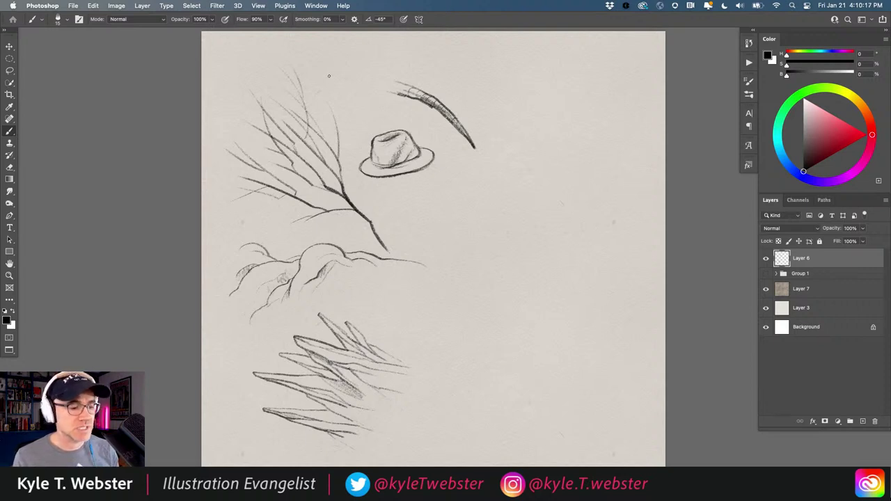
Add long, thin twigs along the branch's lower, left and right edges, and open the brush library beside the canvas.
{"action": "left_click_drag", "start_coordinate": [315, 215], "coordinate": [269, 234]}
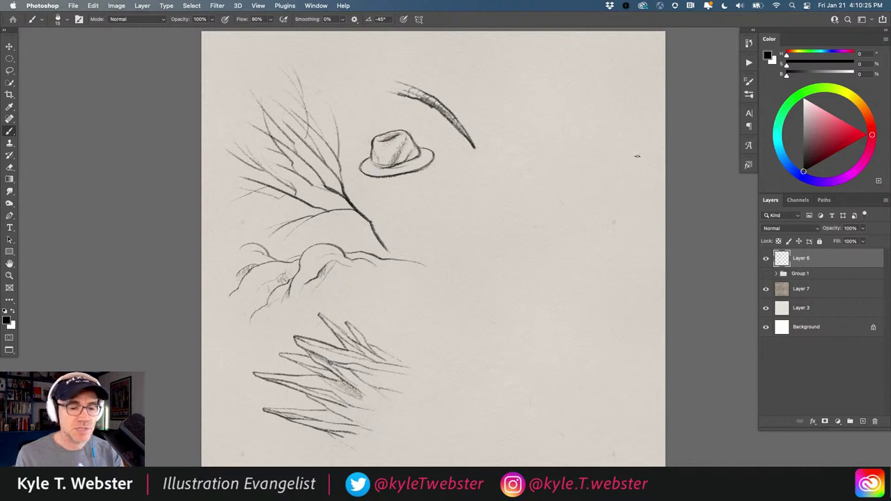
{"action": "left_click", "coordinate": [749, 94]}
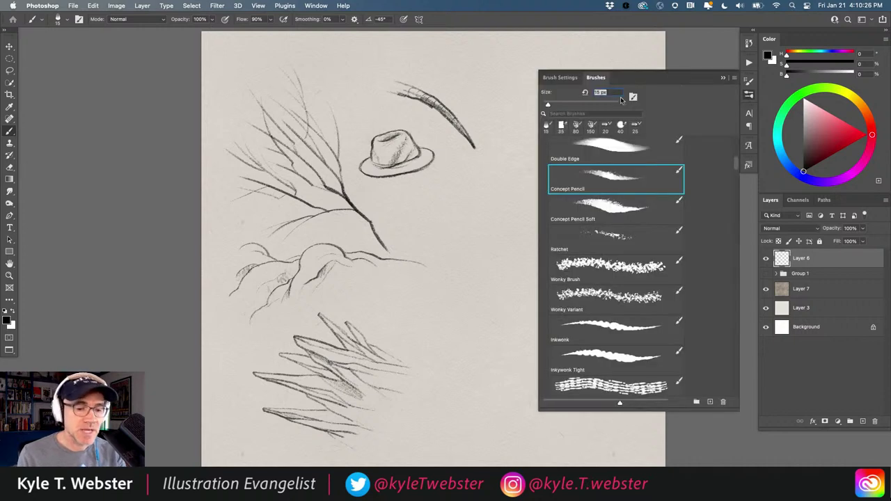
{"action": "left_click", "coordinate": [734, 79]}
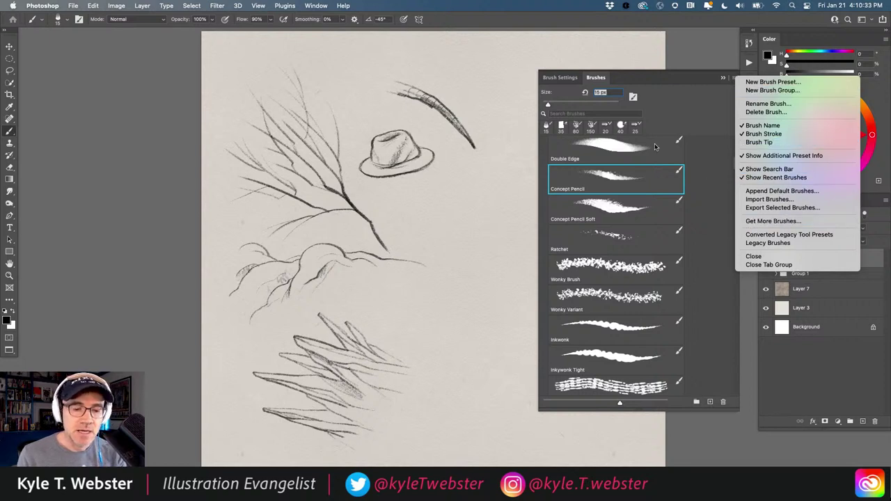
{"action": "left_click", "coordinate": [520, 73]}
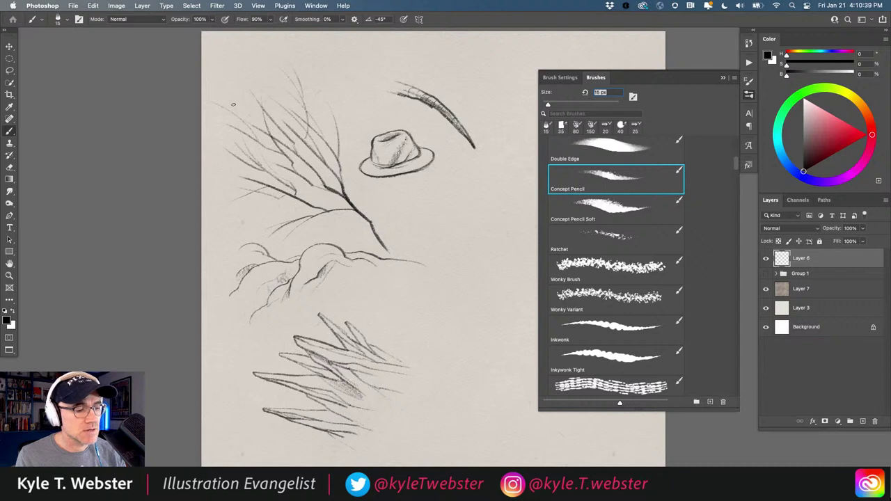
{"action": "left_click_drag", "start_coordinate": [350, 203], "coordinate": [344, 120]}
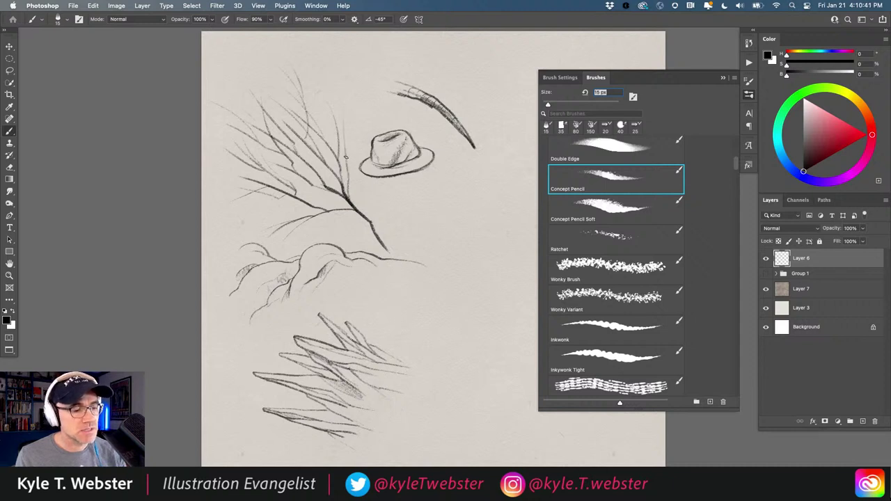
{"action": "left_click_drag", "start_coordinate": [346, 157], "coordinate": [347, 104]}
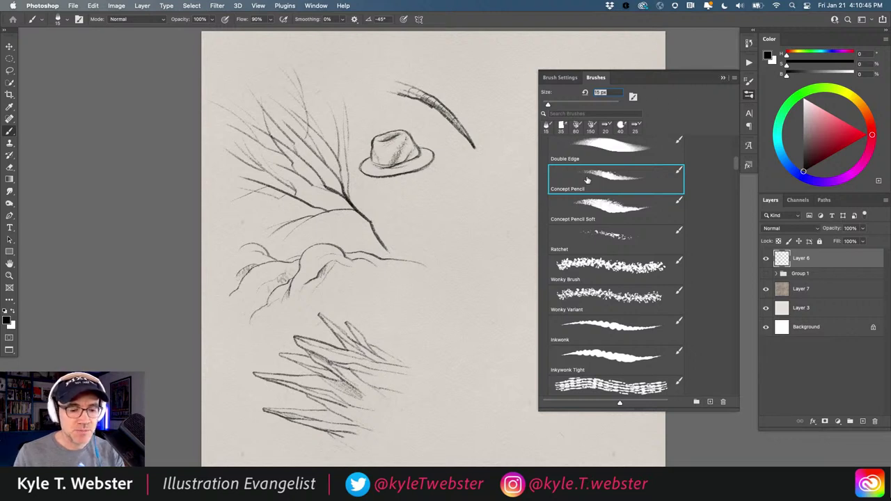
Test the Concept Pencil brush right of the spikes with a jagged line, tapering strokes, a dark-to-light hatched patch and light scribbles.
{"action": "scroll", "coordinate": [736, 164], "scroll_direction": "up", "scroll_amount": 5}
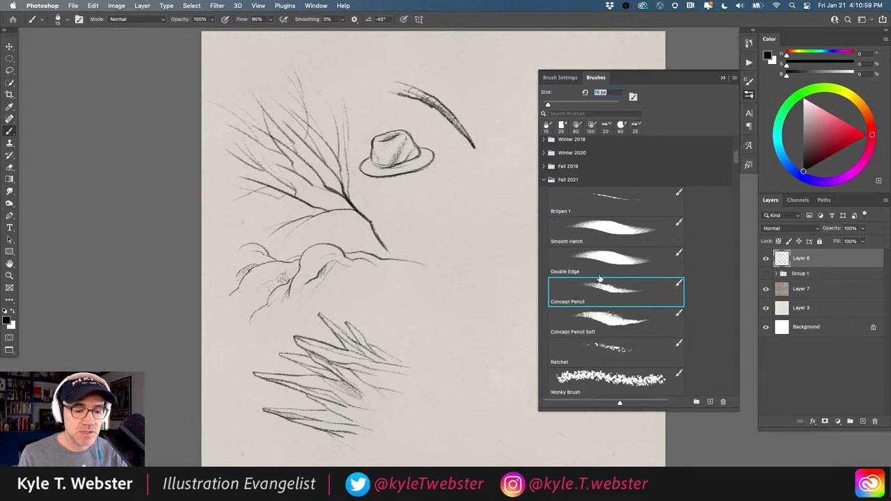
{"action": "mouse_move", "coordinate": [468, 222]}
{"action": "left_mouse_down"}
{"action": "mouse_move", "coordinate": [454, 257]}
{"action": "mouse_move", "coordinate": [459, 288]}
{"action": "mouse_move", "coordinate": [446, 334]}
{"action": "mouse_move", "coordinate": [454, 357]}
{"action": "left_mouse_up"}
{"action": "mouse_move", "coordinate": [423, 330]}
{"action": "left_mouse_down"}
{"action": "mouse_move", "coordinate": [442, 358]}
{"action": "mouse_move", "coordinate": [433, 357]}
{"action": "left_mouse_up"}
{"action": "mouse_move", "coordinate": [506, 250]}
{"action": "left_mouse_down"}
{"action": "mouse_move", "coordinate": [491, 260]}
{"action": "mouse_move", "coordinate": [511, 283]}
{"action": "mouse_move", "coordinate": [490, 276]}
{"action": "mouse_move", "coordinate": [511, 302]}
{"action": "mouse_move", "coordinate": [483, 288]}
{"action": "mouse_move", "coordinate": [495, 308]}
{"action": "mouse_move", "coordinate": [474, 347]}
{"action": "left_mouse_up"}
{"action": "mouse_move", "coordinate": [478, 392]}
{"action": "left_mouse_down"}
{"action": "mouse_move", "coordinate": [454, 410]}
{"action": "mouse_move", "coordinate": [460, 425]}
{"action": "left_mouse_up"}
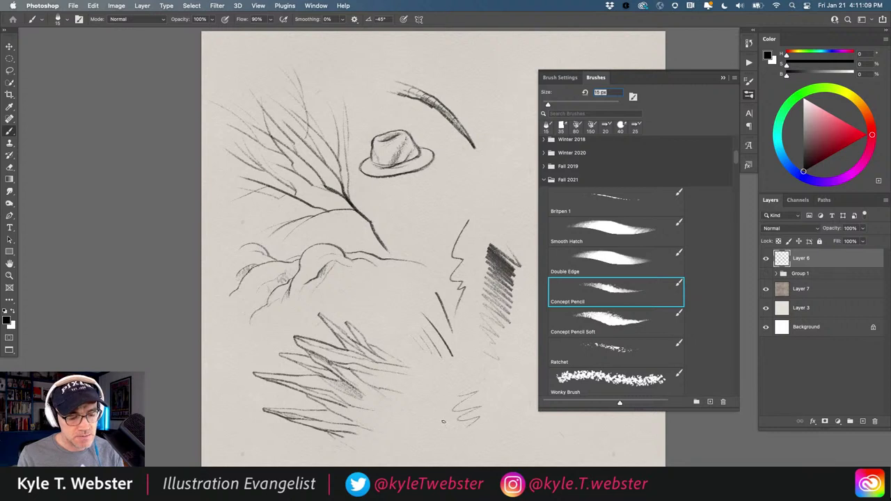
{"action": "mouse_move", "coordinate": [445, 380]}
{"action": "left_mouse_down"}
{"action": "mouse_move", "coordinate": [433, 409]}
{"action": "mouse_move", "coordinate": [423, 407]}
{"action": "left_mouse_up"}
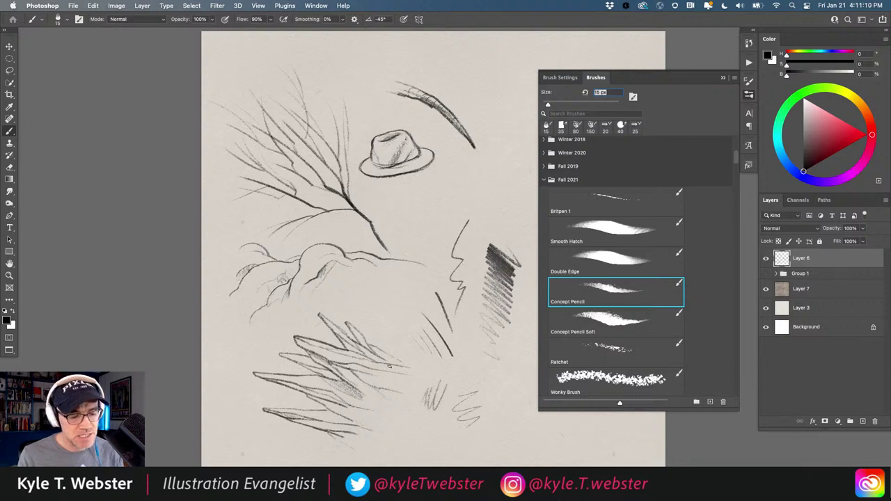
Test the Concept Pencil Soft brush with a dense hatched patch and zigzag near the hat, plus a long scribbled arc across the canvas top.
{"action": "left_click", "coordinate": [599, 319]}
{"action": "mouse_move", "coordinate": [475, 166]}
{"action": "left_mouse_down"}
{"action": "mouse_move", "coordinate": [504, 204]}
{"action": "mouse_move", "coordinate": [488, 186]}
{"action": "mouse_move", "coordinate": [496, 216]}
{"action": "mouse_move", "coordinate": [487, 202]}
{"action": "mouse_move", "coordinate": [512, 167]}
{"action": "mouse_move", "coordinate": [481, 157]}
{"action": "left_mouse_up"}
{"action": "mouse_move", "coordinate": [429, 188]}
{"action": "left_mouse_down"}
{"action": "mouse_move", "coordinate": [441, 210]}
{"action": "mouse_move", "coordinate": [420, 222]}
{"action": "left_mouse_up"}
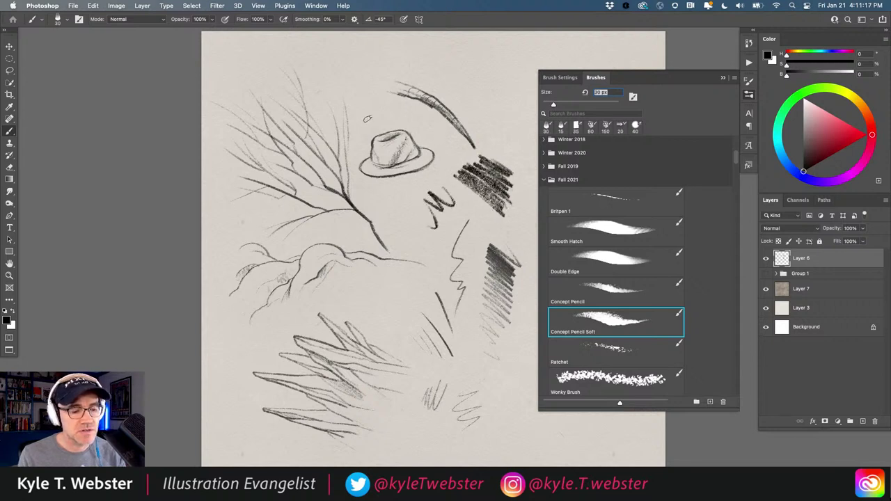
{"action": "mouse_move", "coordinate": [504, 88]}
{"action": "left_mouse_down"}
{"action": "mouse_move", "coordinate": [401, 58]}
{"action": "mouse_move", "coordinate": [292, 53]}
{"action": "mouse_move", "coordinate": [420, 62]}
{"action": "left_mouse_up"}
{"action": "left_click_drag", "start_coordinate": [420, 63], "coordinate": [243, 55]}
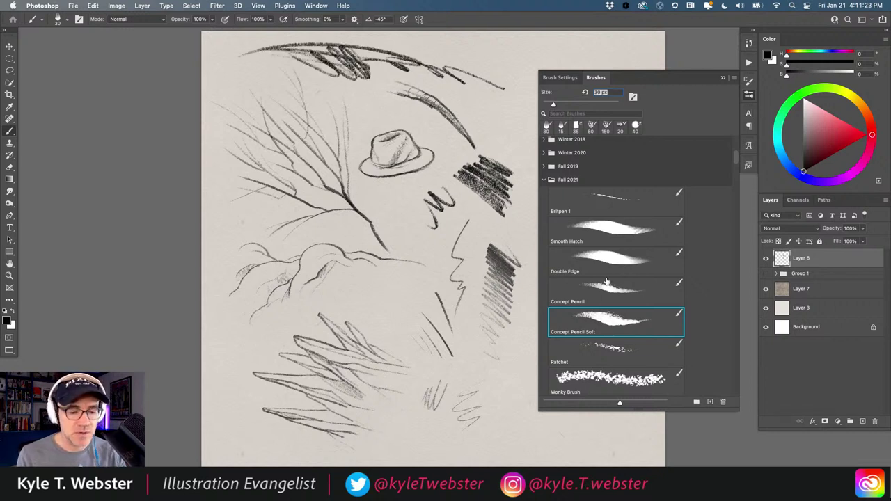
Switch back to the Concept Pencil brush, close the brush library, and reinforce the lower edge of the hat's brim.
{"action": "left_click", "coordinate": [607, 285]}
{"action": "left_click", "coordinate": [723, 78]}
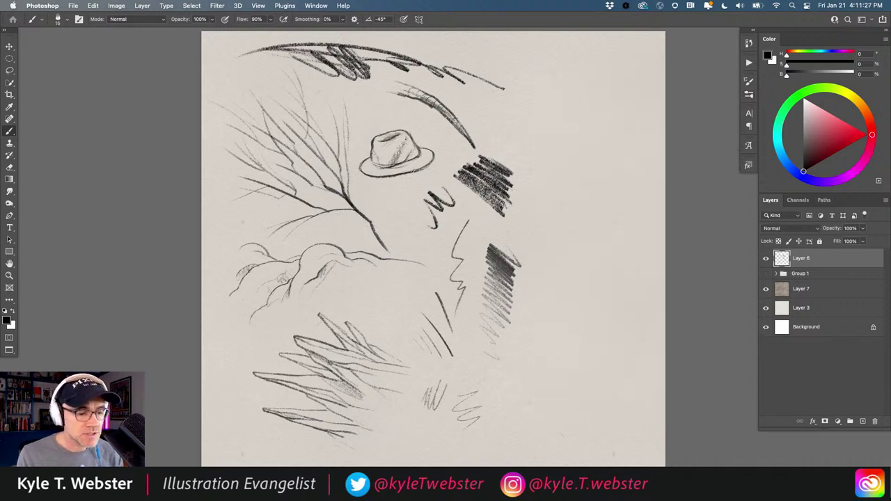
{"action": "left_click_drag", "start_coordinate": [389, 178], "coordinate": [403, 175]}
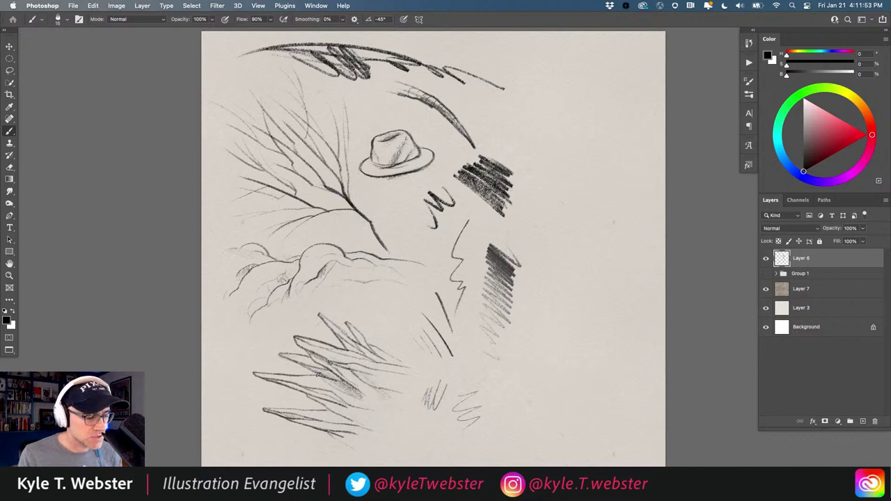
Add thin, tapering strokes that extend left and upward past the tips of the leaf-like spikes.
{"action": "left_click_drag", "start_coordinate": [313, 370], "coordinate": [272, 350]}
{"action": "left_click_drag", "start_coordinate": [317, 378], "coordinate": [230, 367]}
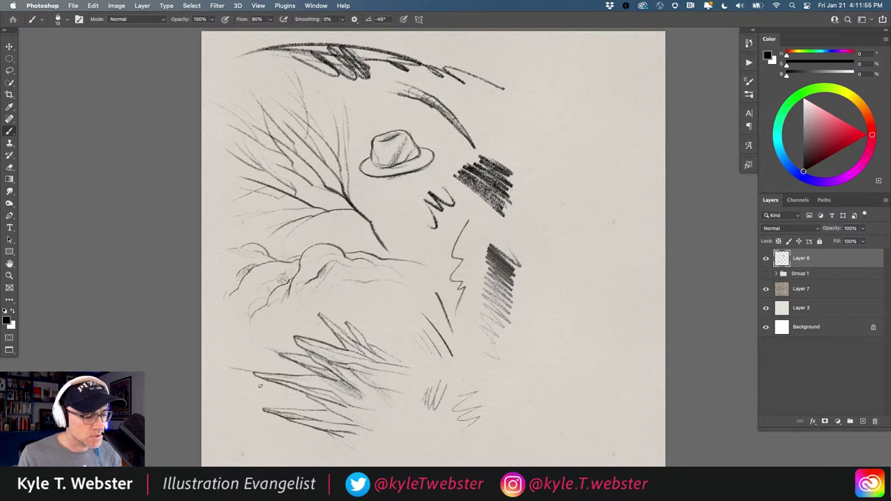
{"action": "left_click_drag", "start_coordinate": [285, 410], "coordinate": [224, 402]}
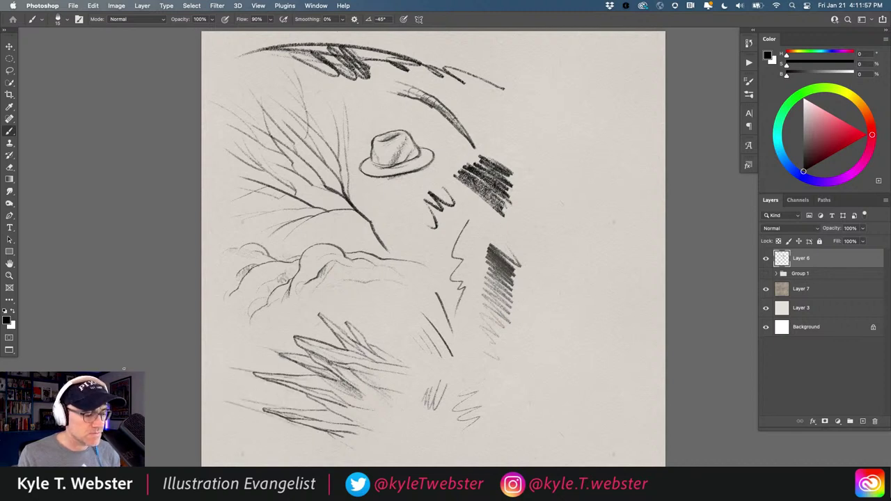
{"action": "mouse_move", "coordinate": [291, 344]}
{"action": "left_mouse_down"}
{"action": "mouse_move", "coordinate": [274, 335]}
{"action": "mouse_move", "coordinate": [279, 326]}
{"action": "left_mouse_up"}
{"action": "left_click_drag", "start_coordinate": [334, 334], "coordinate": [312, 317]}
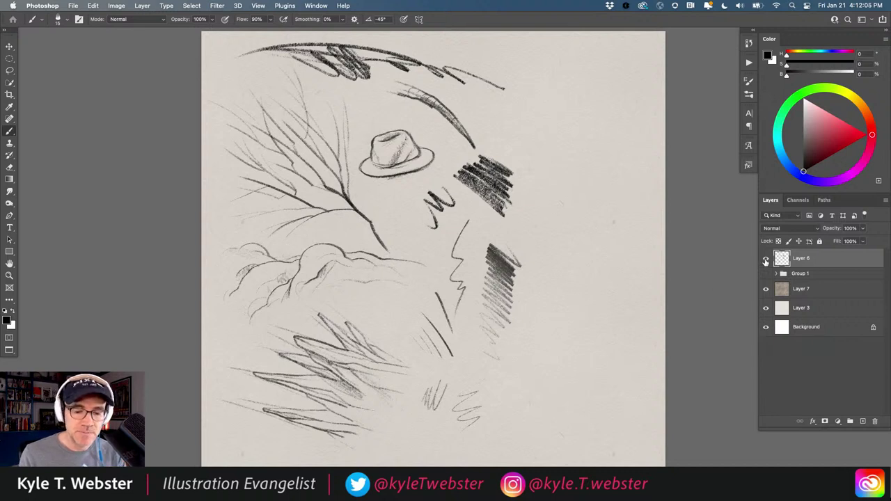
Hide the Layer 6 test sketches and add a new empty layer above them.
{"action": "left_click", "coordinate": [765, 259]}
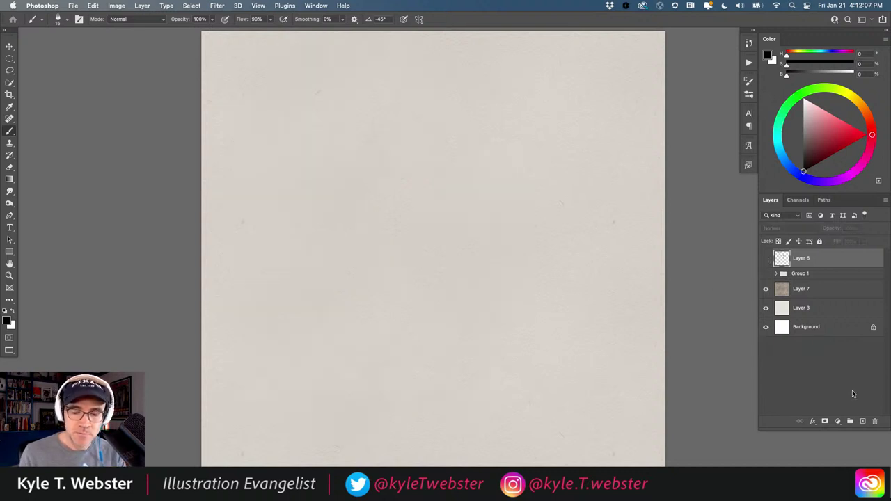
{"action": "left_click", "coordinate": [862, 421]}
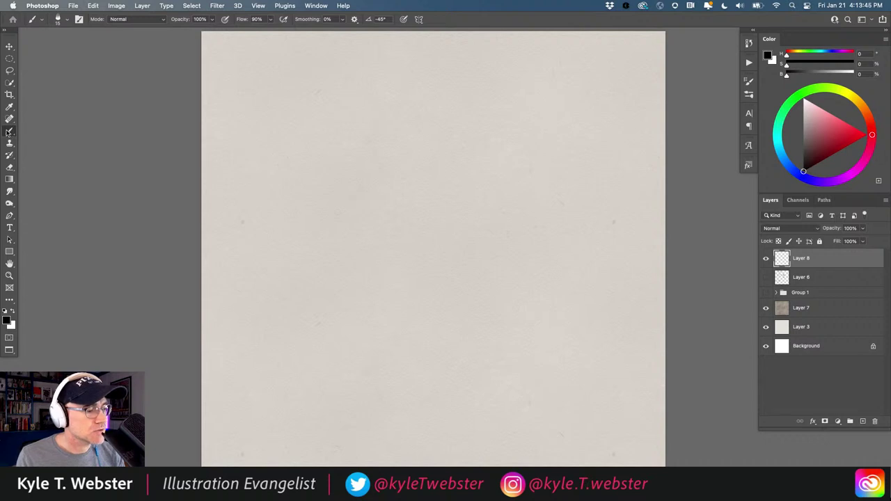
{"action": "mouse_move", "coordinate": [425, 158]}
{"action": "left_mouse_down"}
{"action": "mouse_move", "coordinate": [453, 195]}
{"action": "mouse_move", "coordinate": [446, 249]}
{"action": "left_mouse_up"}
{"action": "left_click_drag", "start_coordinate": [451, 290], "coordinate": [405, 269]}
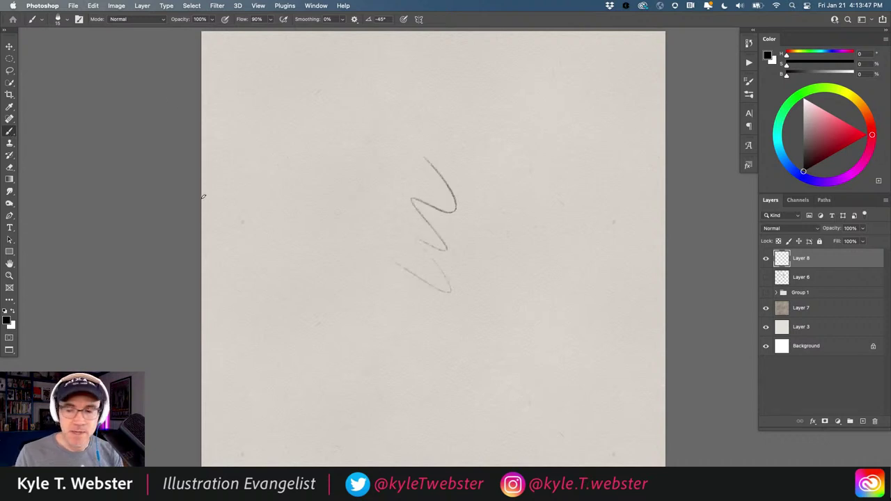
{"action": "key", "text": "super+z"}
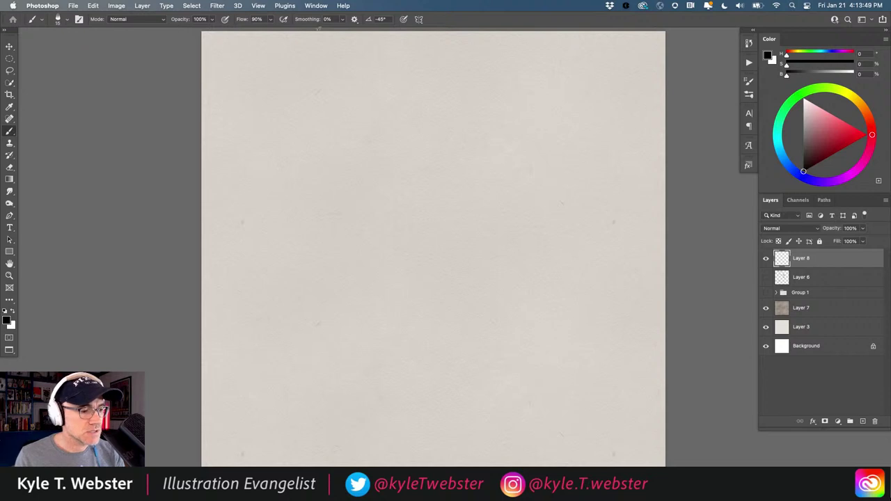
Turn on vertical paint symmetry with its axis centred on the canvas, and return to the brush.
{"action": "left_click", "coordinate": [419, 19]}
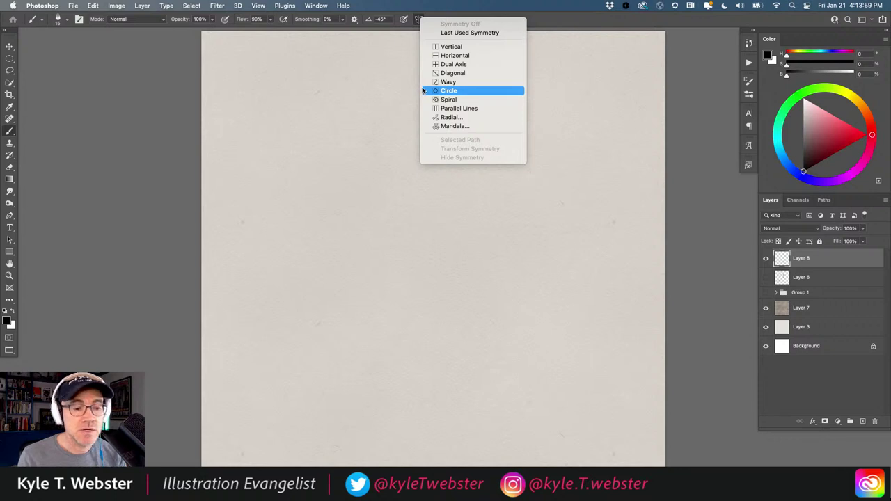
{"action": "left_click", "coordinate": [437, 47]}
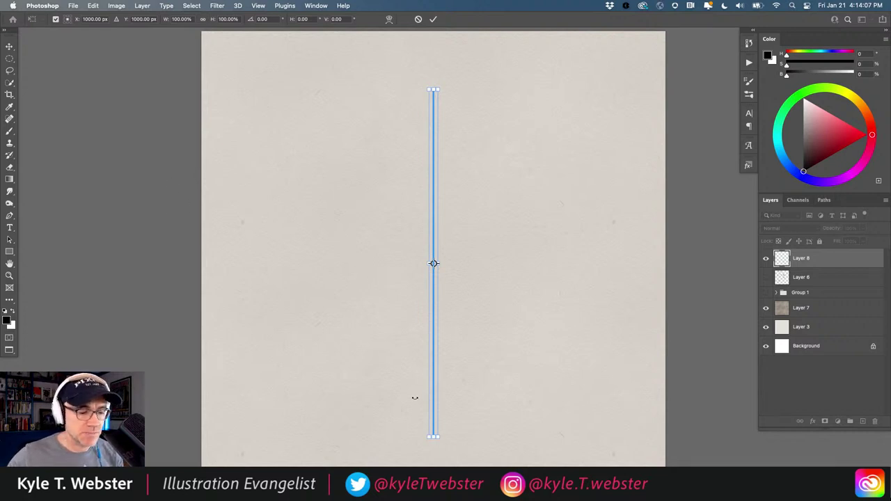
{"action": "left_click", "coordinate": [826, 200]}
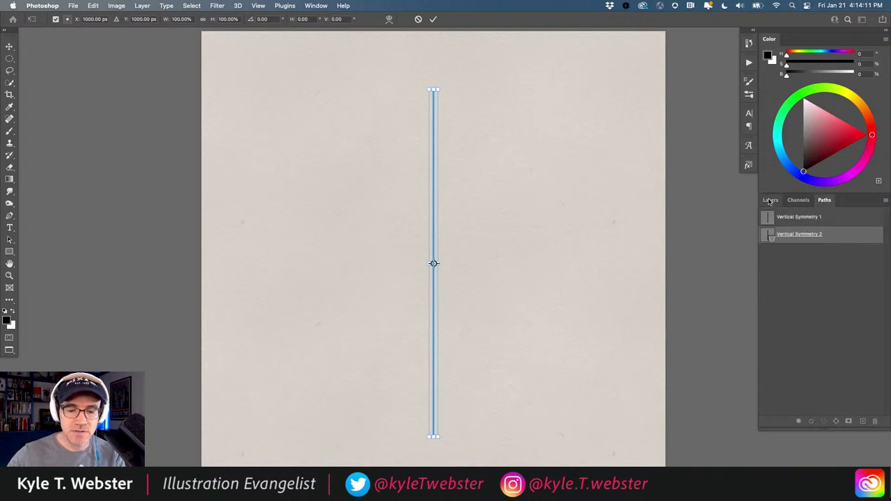
{"action": "left_click", "coordinate": [771, 200]}
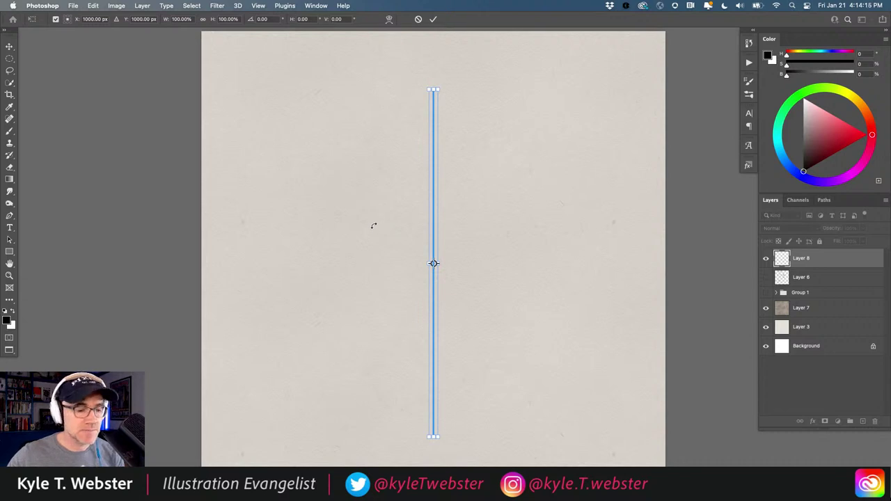
{"action": "key", "text": "Return"}
{"action": "key", "text": "b"}
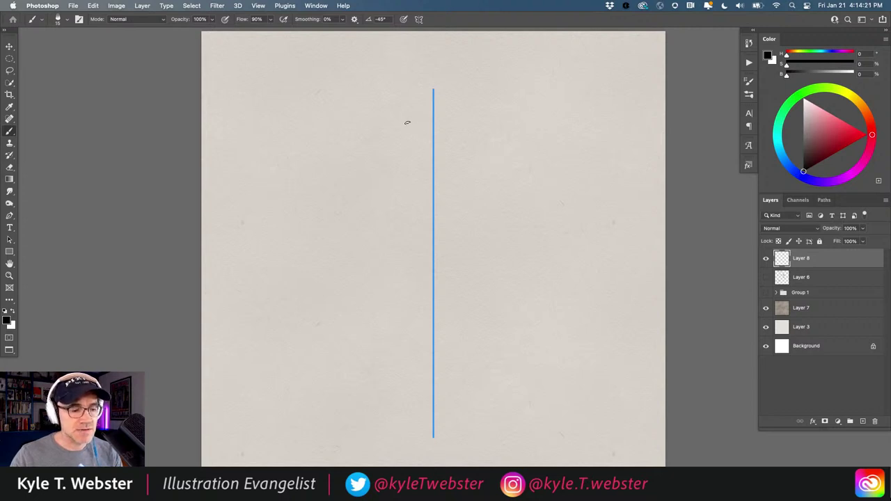
Try mirrored wavy strokes beside the symmetry axis, undo them, and turn symmetry off.
{"action": "mouse_move", "coordinate": [408, 121]}
{"action": "left_mouse_down"}
{"action": "mouse_move", "coordinate": [388, 167]}
{"action": "mouse_move", "coordinate": [388, 231]}
{"action": "mouse_move", "coordinate": [367, 293]}
{"action": "left_mouse_up"}
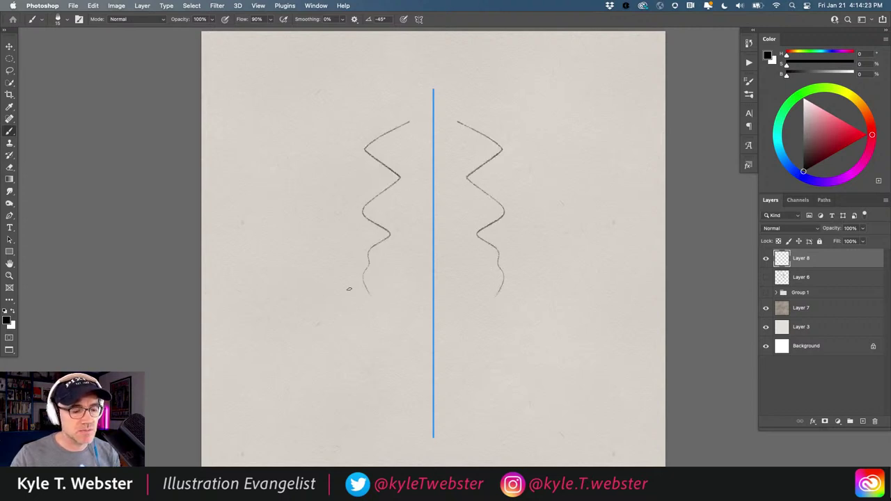
{"action": "mouse_move", "coordinate": [327, 264]}
{"action": "left_mouse_down"}
{"action": "mouse_move", "coordinate": [316, 180]}
{"action": "mouse_move", "coordinate": [352, 108]}
{"action": "left_mouse_up"}
{"action": "key", "text": "super+z"}
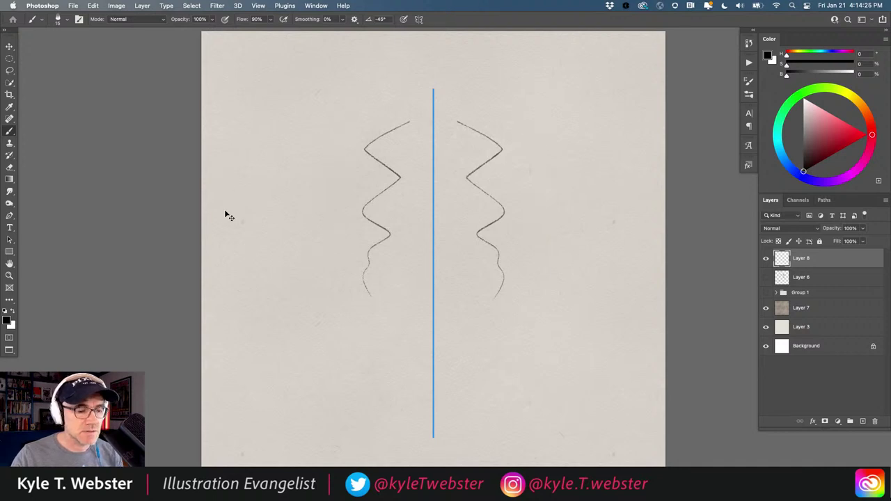
{"action": "key", "text": "super+z"}
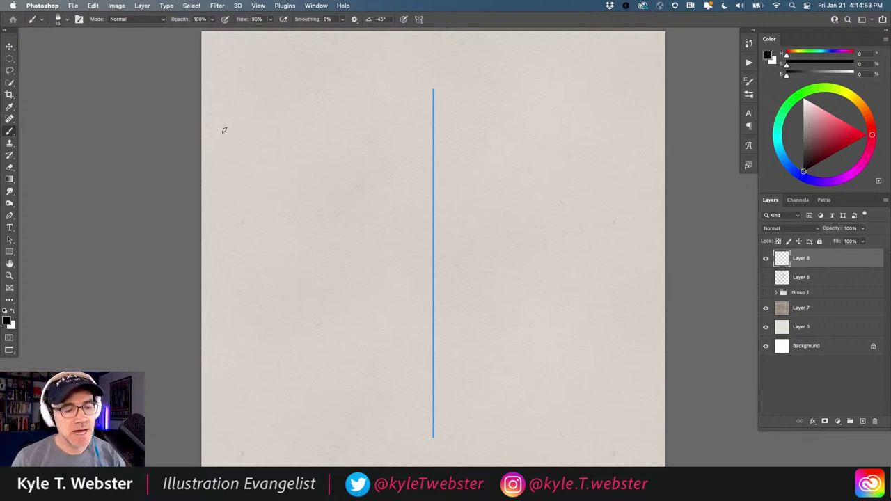
{"action": "left_click", "coordinate": [419, 19]}
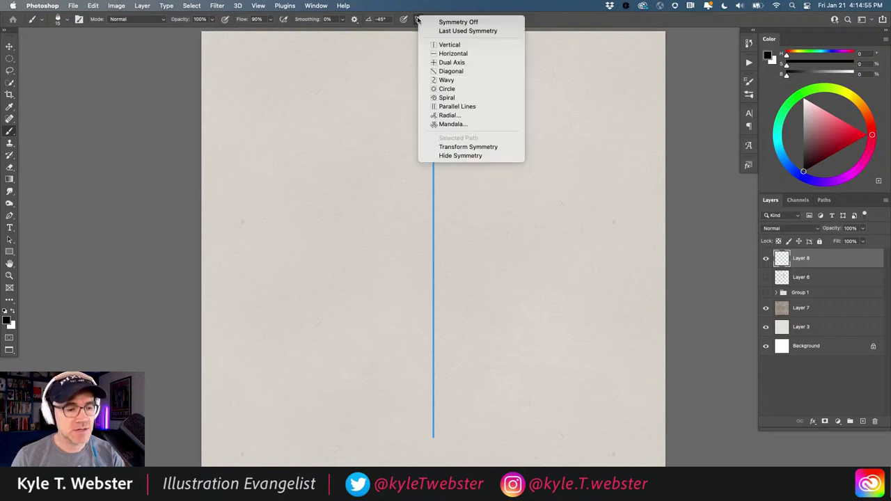
{"action": "left_click", "coordinate": [442, 21]}
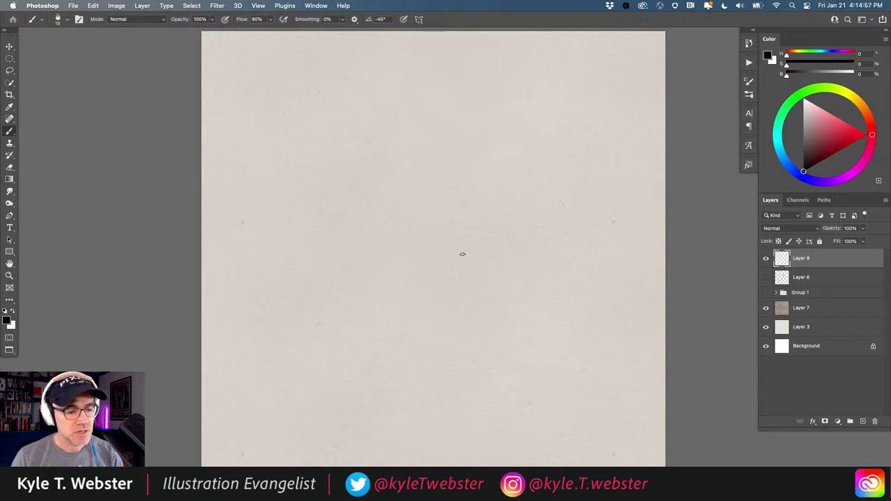
Sketch a hunched creature facing left near the canvas centre, with a blocky head, arched back, hanging arm and bent legs.
{"action": "mouse_move", "coordinate": [467, 183]}
{"action": "left_mouse_down"}
{"action": "mouse_move", "coordinate": [426, 155]}
{"action": "mouse_move", "coordinate": [370, 179]}
{"action": "mouse_move", "coordinate": [365, 211]}
{"action": "mouse_move", "coordinate": [394, 205]}
{"action": "mouse_move", "coordinate": [406, 222]}
{"action": "mouse_move", "coordinate": [435, 181]}
{"action": "mouse_move", "coordinate": [453, 227]}
{"action": "left_mouse_up"}
{"action": "mouse_move", "coordinate": [405, 200]}
{"action": "left_mouse_down"}
{"action": "mouse_move", "coordinate": [427, 226]}
{"action": "mouse_move", "coordinate": [423, 262]}
{"action": "left_mouse_up"}
{"action": "left_click_drag", "start_coordinate": [448, 230], "coordinate": [423, 269]}
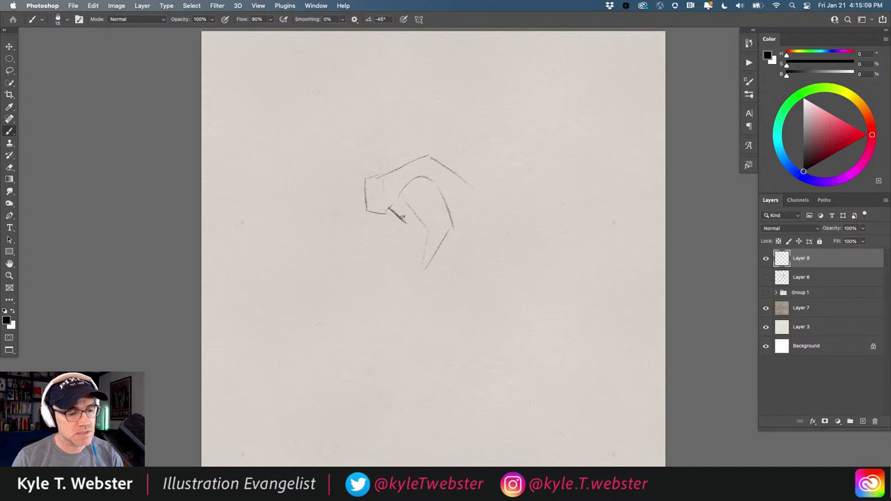
{"action": "mouse_move", "coordinate": [450, 169]}
{"action": "left_mouse_down"}
{"action": "mouse_move", "coordinate": [470, 218]}
{"action": "mouse_move", "coordinate": [461, 254]}
{"action": "mouse_move", "coordinate": [452, 283]}
{"action": "mouse_move", "coordinate": [432, 279]}
{"action": "left_mouse_up"}
{"action": "mouse_move", "coordinate": [417, 236]}
{"action": "left_mouse_down"}
{"action": "mouse_move", "coordinate": [405, 301]}
{"action": "mouse_move", "coordinate": [414, 294]}
{"action": "mouse_move", "coordinate": [395, 302]}
{"action": "mouse_move", "coordinate": [414, 293]}
{"action": "mouse_move", "coordinate": [455, 308]}
{"action": "left_mouse_up"}
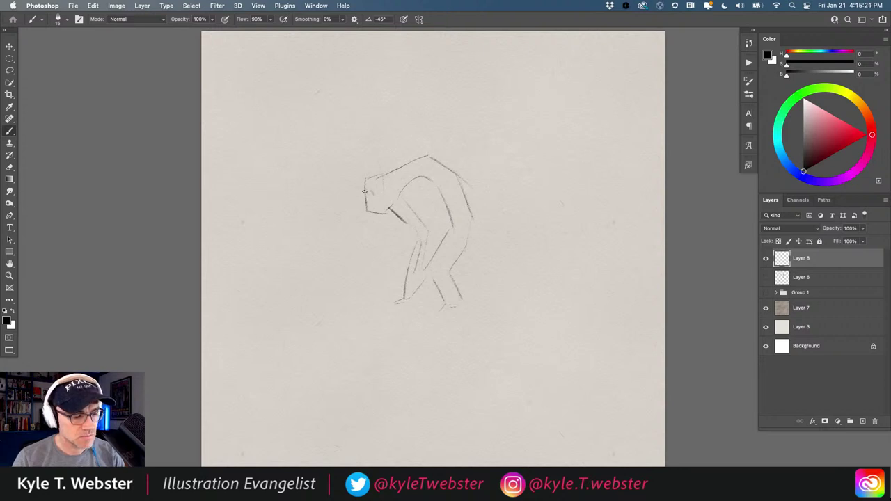
Define the creature's face, darken its neck and back, and add long thin spines sweeping away from its back.
{"action": "mouse_move", "coordinate": [364, 193]}
{"action": "left_mouse_down"}
{"action": "mouse_move", "coordinate": [408, 163]}
{"action": "mouse_move", "coordinate": [456, 174]}
{"action": "mouse_move", "coordinate": [472, 219]}
{"action": "left_mouse_up"}
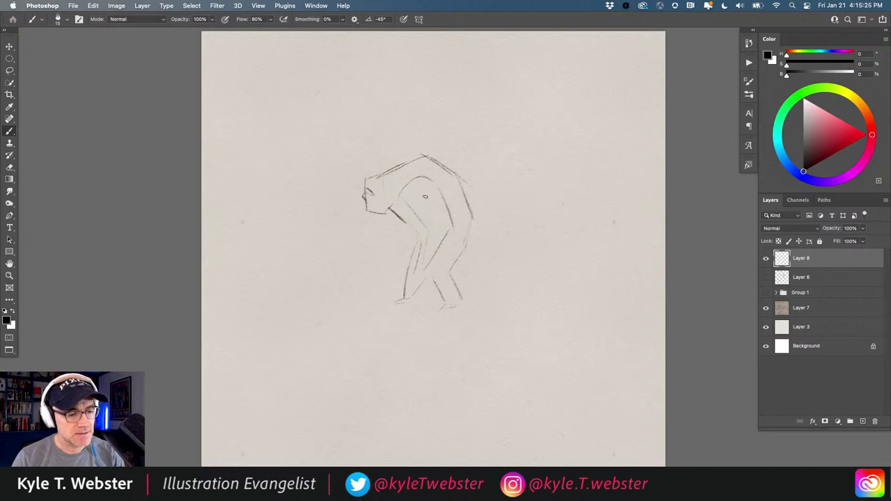
{"action": "mouse_move", "coordinate": [402, 161]}
{"action": "left_mouse_down"}
{"action": "mouse_move", "coordinate": [443, 135]}
{"action": "mouse_move", "coordinate": [446, 143]}
{"action": "mouse_move", "coordinate": [466, 136]}
{"action": "mouse_move", "coordinate": [498, 150]}
{"action": "left_mouse_up"}
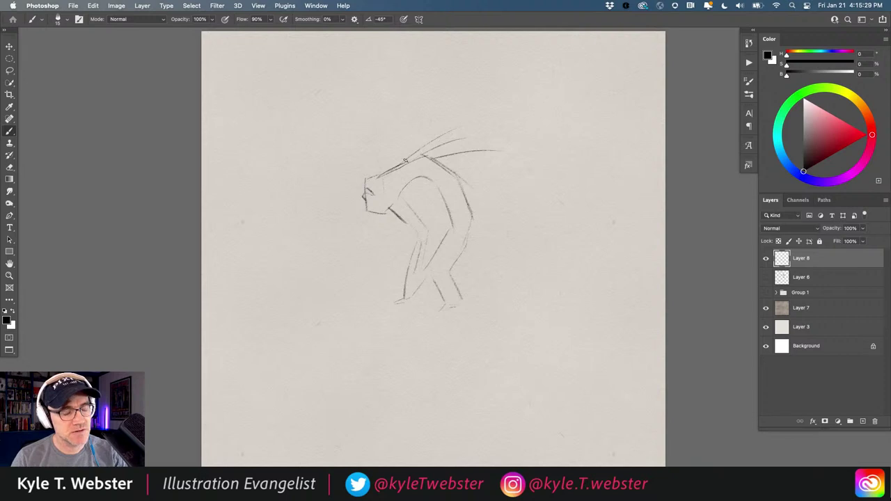
{"action": "left_click_drag", "start_coordinate": [406, 161], "coordinate": [433, 118]}
{"action": "left_click_drag", "start_coordinate": [460, 156], "coordinate": [532, 169]}
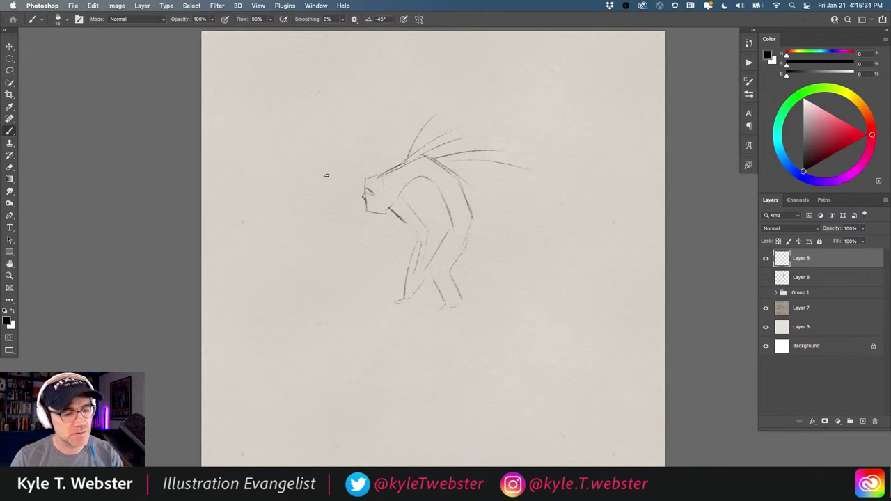
Add a hand and jagged fur strokes to the creature's arm, and fill out the fan of spines with more thin strokes.
{"action": "left_click_drag", "start_coordinate": [422, 253], "coordinate": [433, 264]}
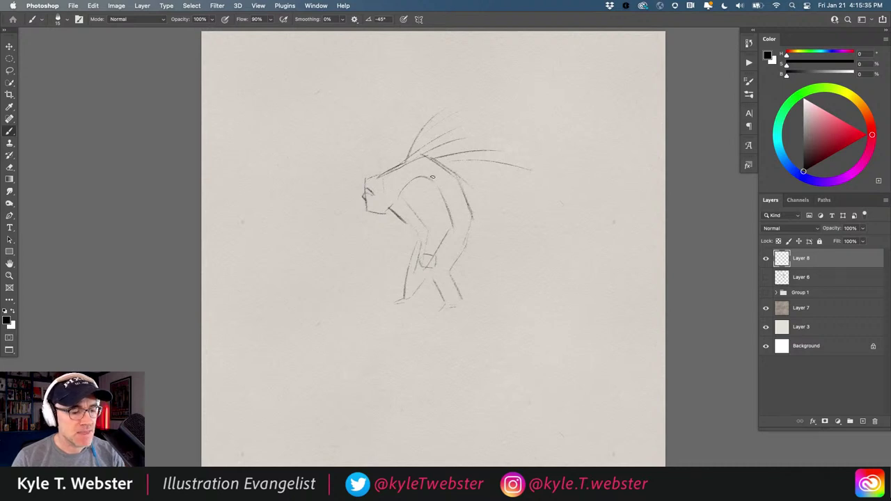
{"action": "mouse_move", "coordinate": [431, 178]}
{"action": "left_mouse_down"}
{"action": "mouse_move", "coordinate": [446, 199]}
{"action": "mouse_move", "coordinate": [426, 191]}
{"action": "mouse_move", "coordinate": [422, 198]}
{"action": "mouse_move", "coordinate": [415, 179]}
{"action": "mouse_move", "coordinate": [438, 175]}
{"action": "mouse_move", "coordinate": [429, 186]}
{"action": "mouse_move", "coordinate": [453, 193]}
{"action": "mouse_move", "coordinate": [431, 203]}
{"action": "mouse_move", "coordinate": [392, 200]}
{"action": "mouse_move", "coordinate": [436, 207]}
{"action": "mouse_move", "coordinate": [407, 190]}
{"action": "mouse_move", "coordinate": [416, 173]}
{"action": "mouse_move", "coordinate": [390, 192]}
{"action": "left_mouse_up"}
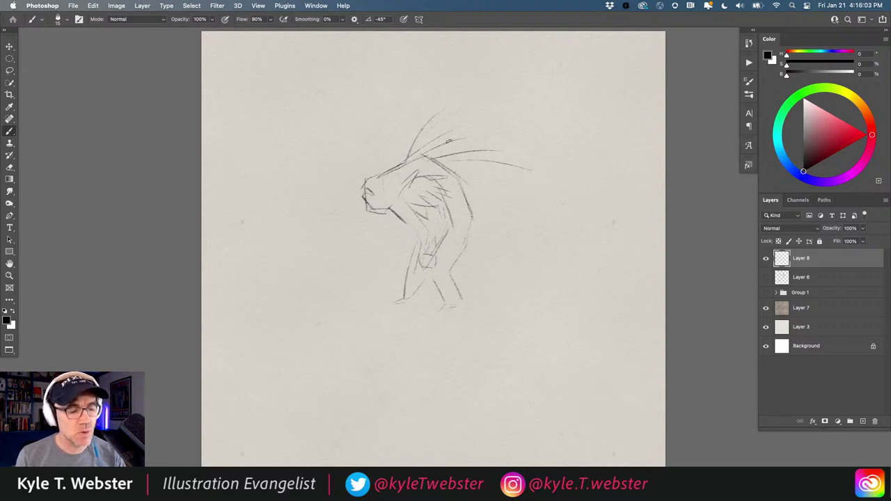
{"action": "mouse_move", "coordinate": [457, 158]}
{"action": "left_mouse_down"}
{"action": "mouse_move", "coordinate": [519, 139]}
{"action": "mouse_move", "coordinate": [547, 158]}
{"action": "mouse_move", "coordinate": [545, 188]}
{"action": "left_mouse_up"}
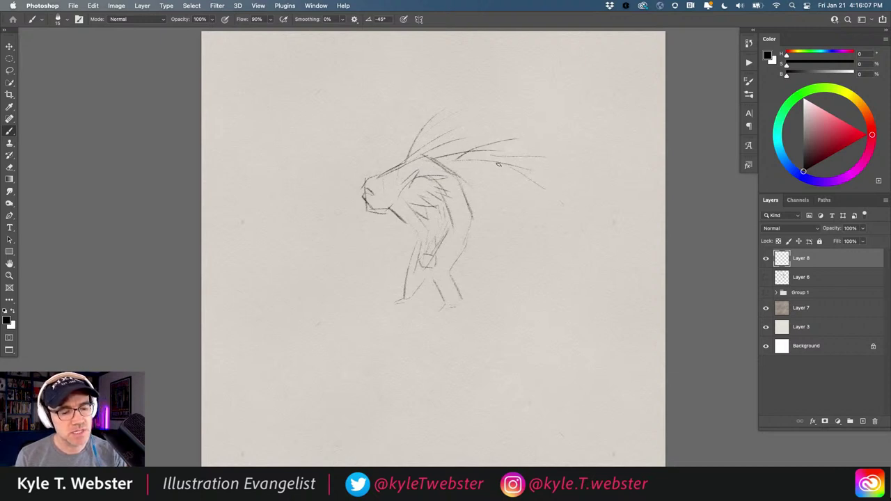
{"action": "left_click_drag", "start_coordinate": [446, 136], "coordinate": [476, 106]}
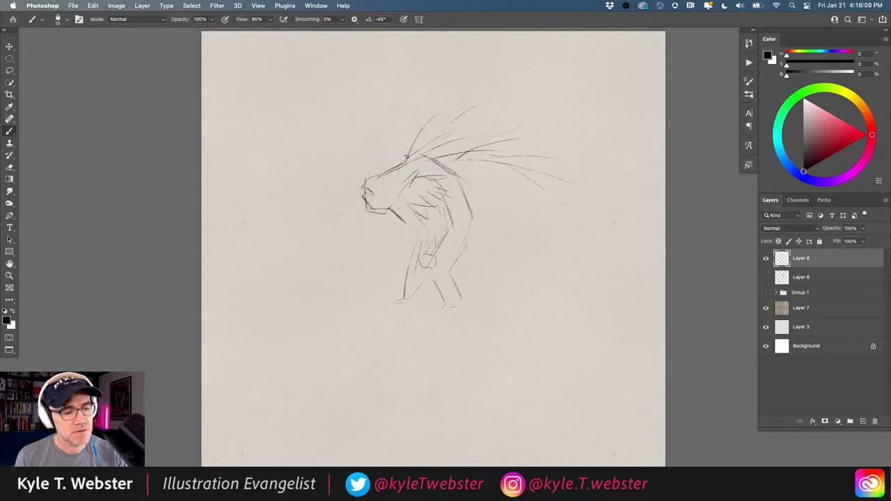
{"action": "left_click_drag", "start_coordinate": [414, 122], "coordinate": [442, 83]}
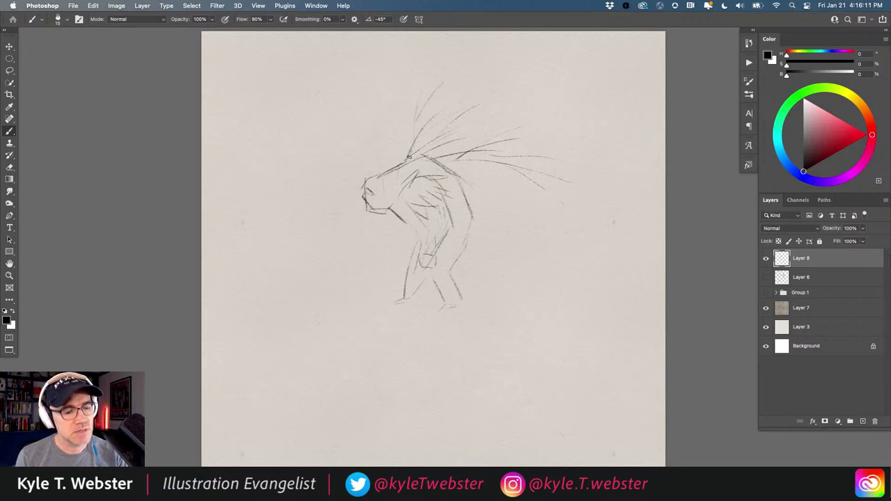
{"action": "left_click_drag", "start_coordinate": [443, 131], "coordinate": [475, 122]}
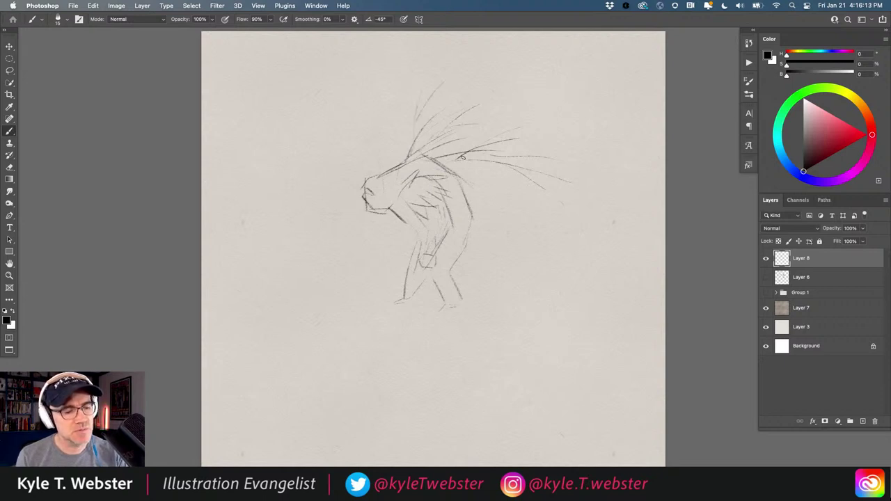
Reinforce the creature's shoulder and chest contours and add a small angular shape on top of its head.
{"action": "left_click_drag", "start_coordinate": [420, 166], "coordinate": [452, 173]}
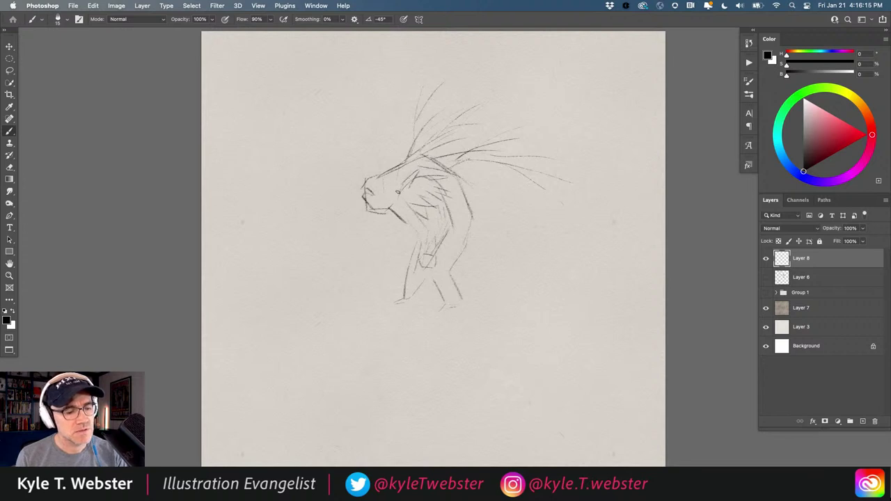
{"action": "mouse_move", "coordinate": [401, 198]}
{"action": "left_mouse_down"}
{"action": "mouse_move", "coordinate": [410, 219]}
{"action": "mouse_move", "coordinate": [399, 221]}
{"action": "mouse_move", "coordinate": [427, 227]}
{"action": "mouse_move", "coordinate": [466, 202]}
{"action": "mouse_move", "coordinate": [436, 217]}
{"action": "left_mouse_up"}
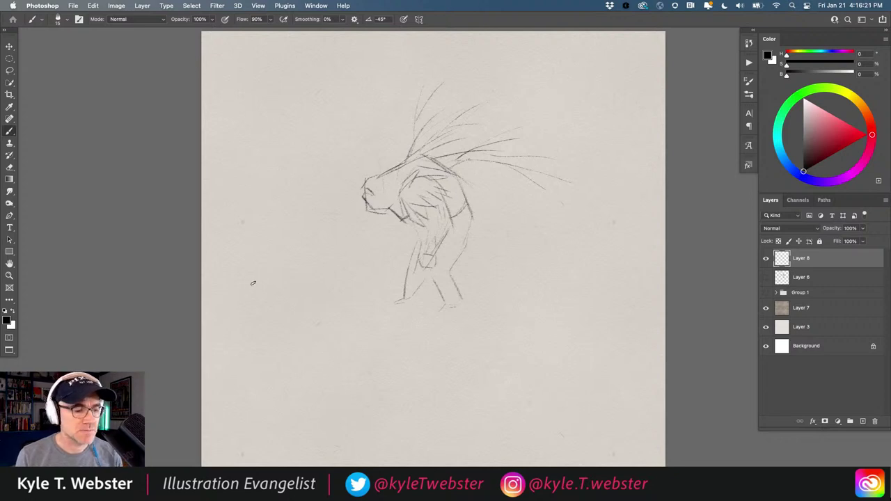
{"action": "mouse_move", "coordinate": [372, 176]}
{"action": "left_mouse_down"}
{"action": "mouse_move", "coordinate": [369, 168]}
{"action": "mouse_move", "coordinate": [364, 178]}
{"action": "mouse_move", "coordinate": [376, 170]}
{"action": "mouse_move", "coordinate": [377, 178]}
{"action": "mouse_move", "coordinate": [364, 174]}
{"action": "mouse_move", "coordinate": [365, 182]}
{"action": "left_mouse_up"}
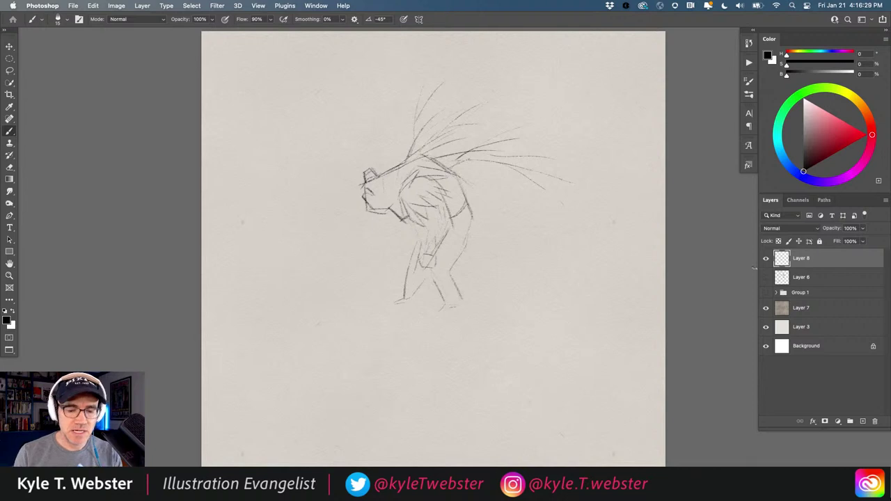
Hide the hunched creature's layer and add a new empty layer above it.
{"action": "left_click", "coordinate": [766, 258]}
{"action": "left_click", "coordinate": [863, 422]}
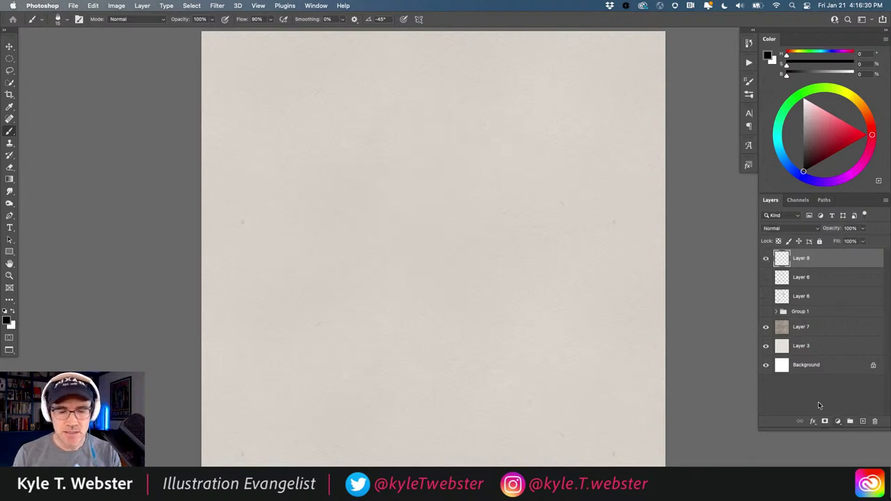
Turn on vertical paint symmetry and accept its axis at the centre of the canvas.
{"action": "left_click", "coordinate": [419, 19]}
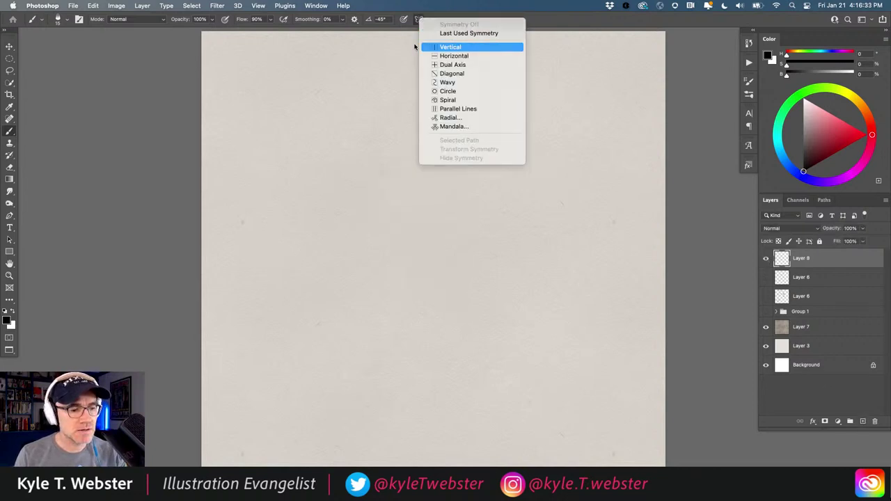
{"action": "left_click", "coordinate": [446, 47]}
{"action": "key", "text": "Return"}
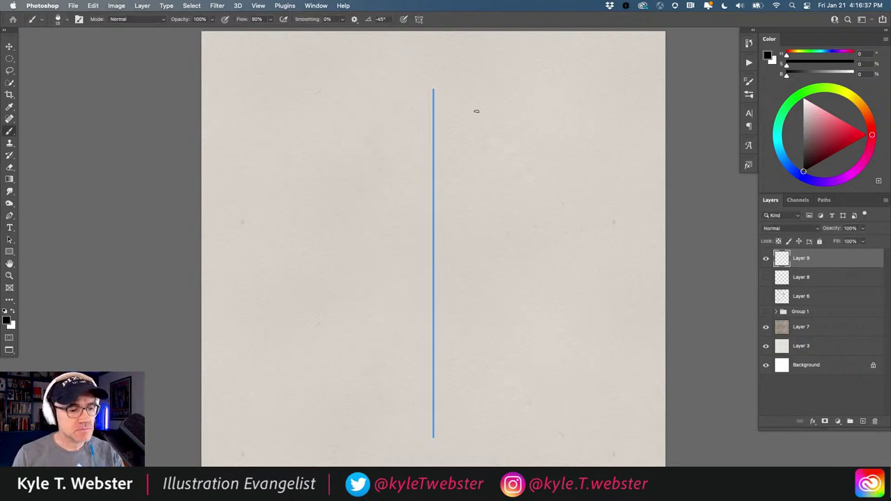
Sketch a mirrored front-facing form with arched shoulders, a rounded head crossed by a horizontal line, and pointed spikes on the outer shoulders.
{"action": "mouse_move", "coordinate": [404, 107]}
{"action": "left_mouse_down"}
{"action": "mouse_move", "coordinate": [381, 118]}
{"action": "mouse_move", "coordinate": [398, 108]}
{"action": "mouse_move", "coordinate": [351, 155]}
{"action": "left_mouse_up"}
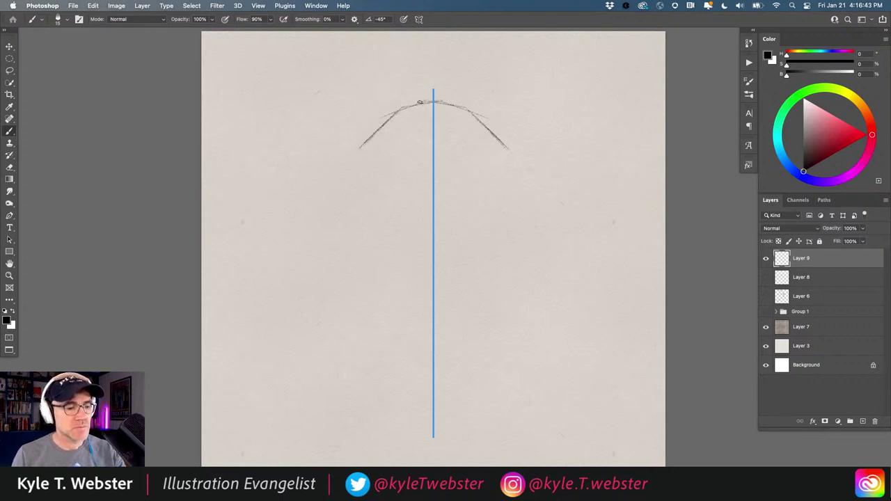
{"action": "left_click_drag", "start_coordinate": [387, 165], "coordinate": [477, 164]}
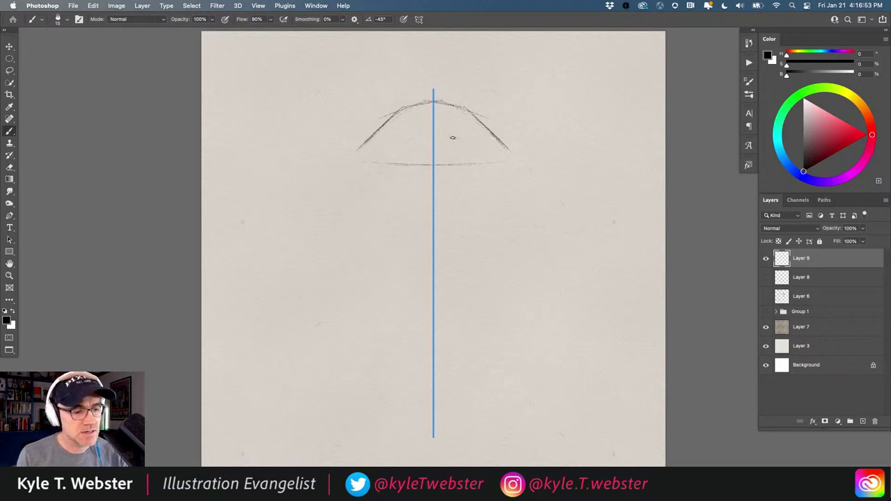
{"action": "left_click_drag", "start_coordinate": [416, 136], "coordinate": [403, 147]}
{"action": "mouse_move", "coordinate": [450, 134]}
{"action": "left_mouse_down"}
{"action": "mouse_move", "coordinate": [463, 162]}
{"action": "mouse_move", "coordinate": [429, 187]}
{"action": "mouse_move", "coordinate": [456, 184]}
{"action": "left_mouse_up"}
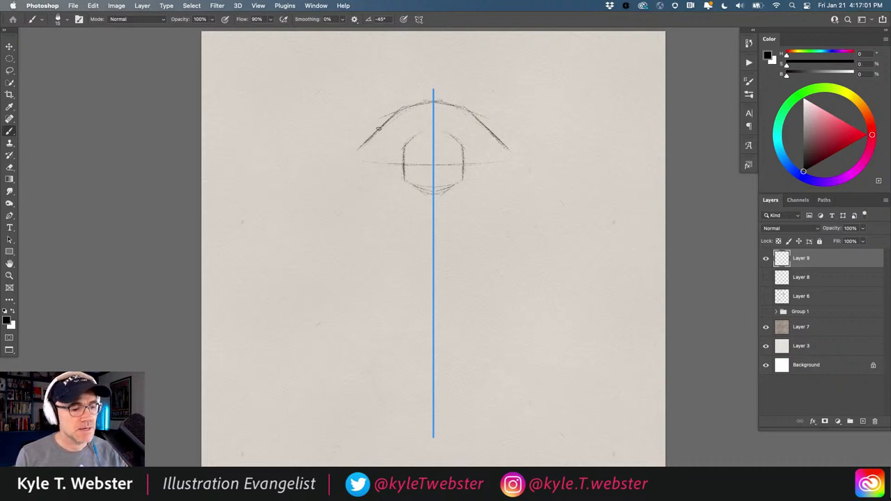
{"action": "mouse_move", "coordinate": [376, 132]}
{"action": "left_mouse_down"}
{"action": "mouse_move", "coordinate": [311, 153]}
{"action": "mouse_move", "coordinate": [348, 150]}
{"action": "mouse_move", "coordinate": [351, 128]}
{"action": "mouse_move", "coordinate": [356, 134]}
{"action": "mouse_move", "coordinate": [335, 136]}
{"action": "left_mouse_up"}
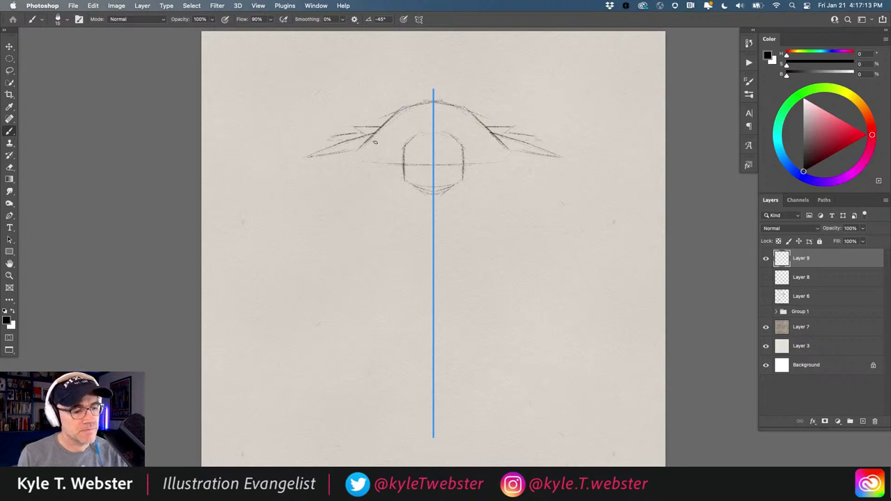
Add short jagged strokes beneath the mirrored shoulders and extend longer pointed spikes outward and down from them.
{"action": "left_click_drag", "start_coordinate": [374, 142], "coordinate": [352, 144]}
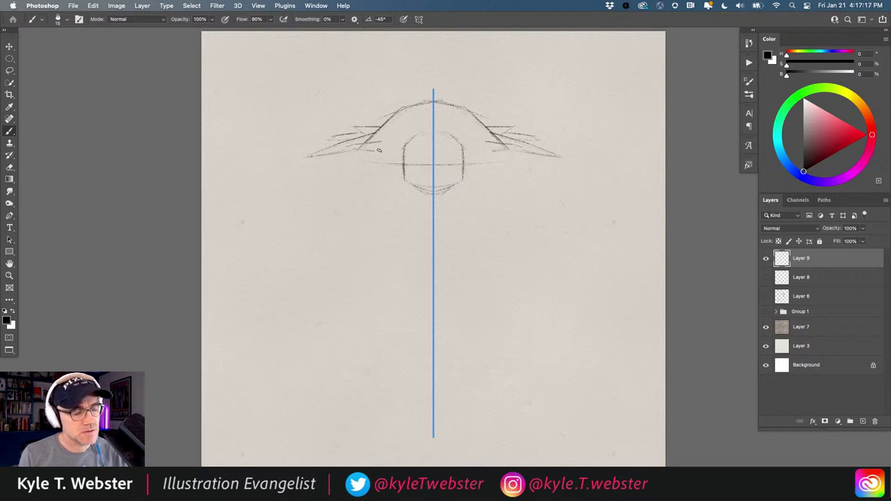
{"action": "left_click_drag", "start_coordinate": [384, 147], "coordinate": [367, 159]}
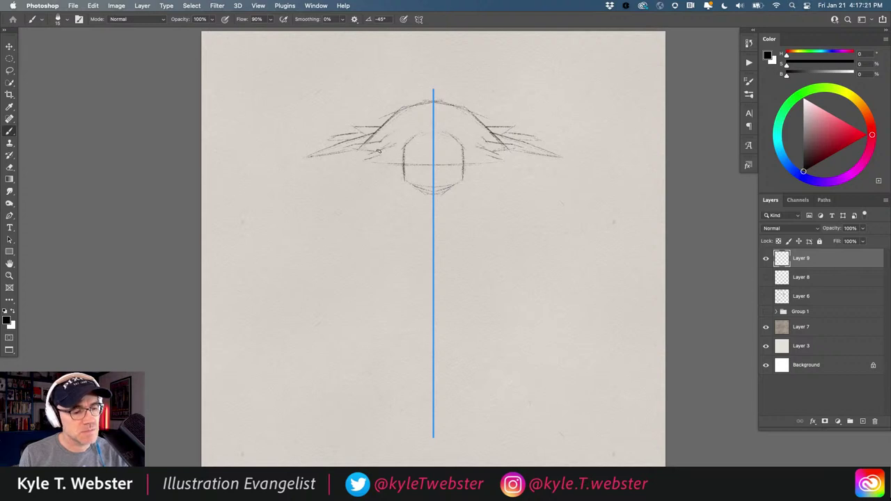
{"action": "left_click_drag", "start_coordinate": [390, 158], "coordinate": [371, 161]}
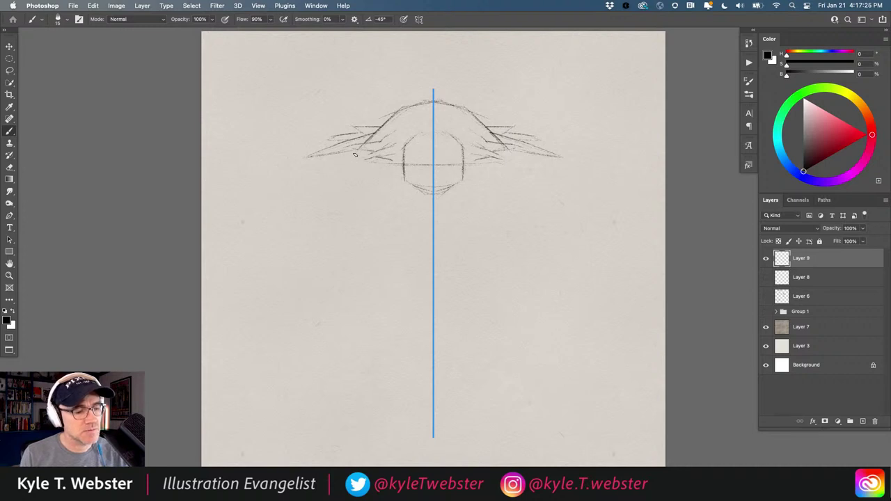
{"action": "mouse_move", "coordinate": [350, 155]}
{"action": "left_mouse_down"}
{"action": "mouse_move", "coordinate": [287, 183]}
{"action": "mouse_move", "coordinate": [346, 164]}
{"action": "mouse_move", "coordinate": [361, 148]}
{"action": "mouse_move", "coordinate": [350, 172]}
{"action": "mouse_move", "coordinate": [368, 165]}
{"action": "mouse_move", "coordinate": [324, 189]}
{"action": "mouse_move", "coordinate": [361, 169]}
{"action": "left_mouse_up"}
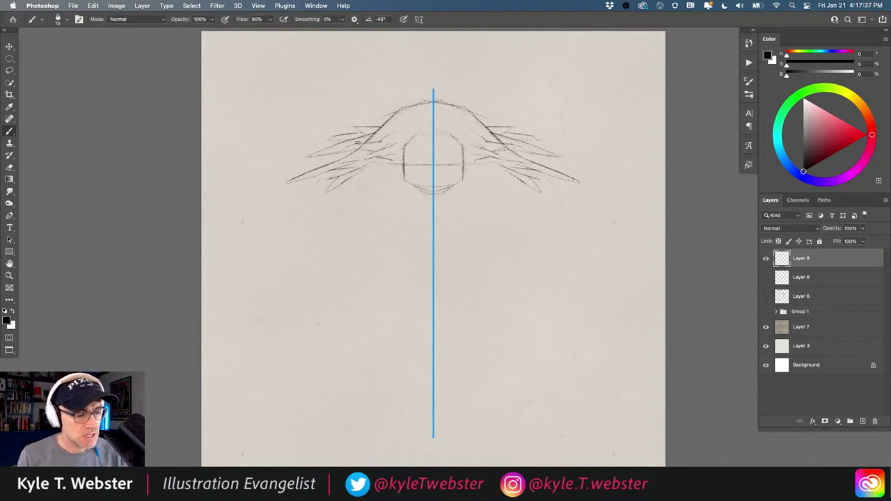
Sketch long curved arms hanging from the spiky shoulders, with outer contours and tapering inner forearm lines.
{"action": "left_click_drag", "start_coordinate": [337, 181], "coordinate": [332, 221]}
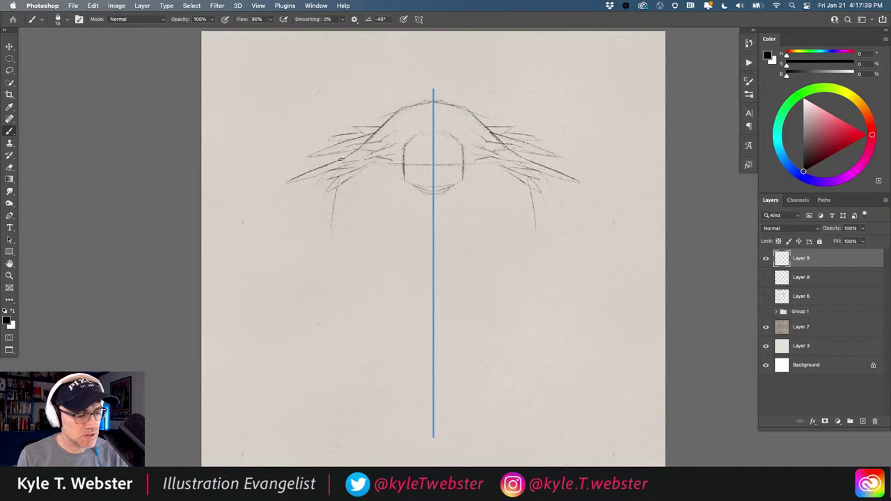
{"action": "left_click_drag", "start_coordinate": [319, 245], "coordinate": [325, 286]}
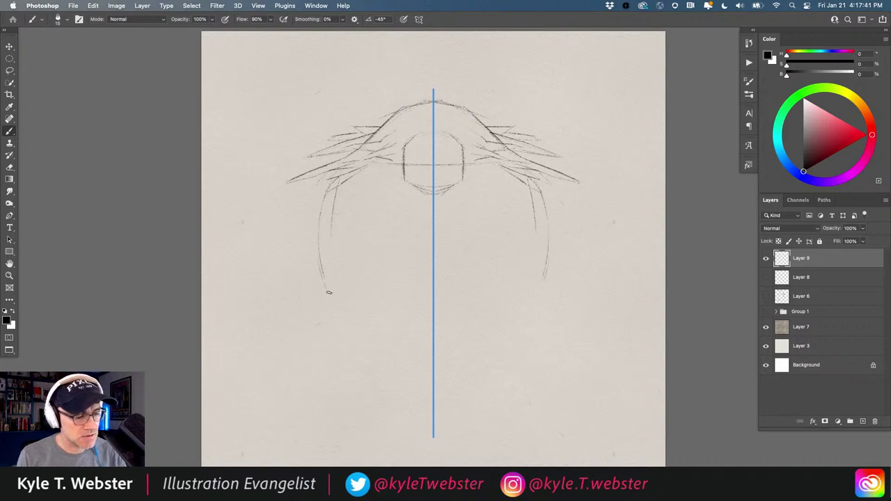
{"action": "left_click_drag", "start_coordinate": [320, 252], "coordinate": [325, 282]}
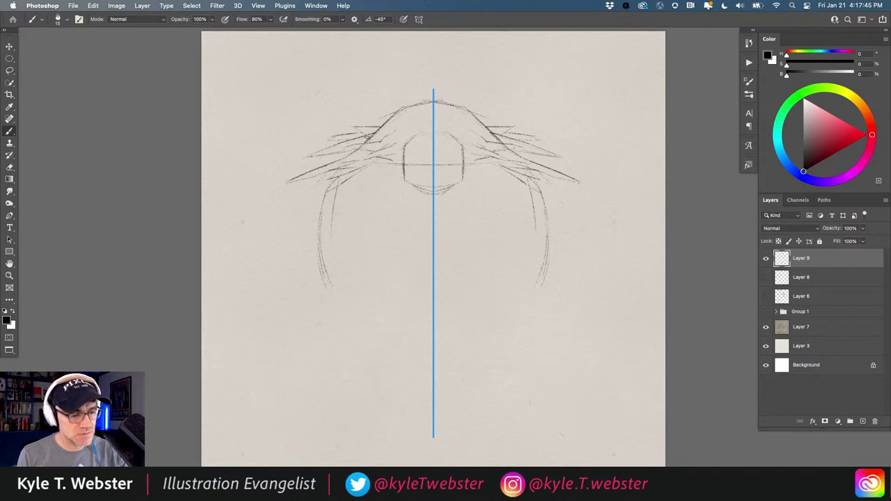
{"action": "left_click_drag", "start_coordinate": [318, 225], "coordinate": [336, 307]}
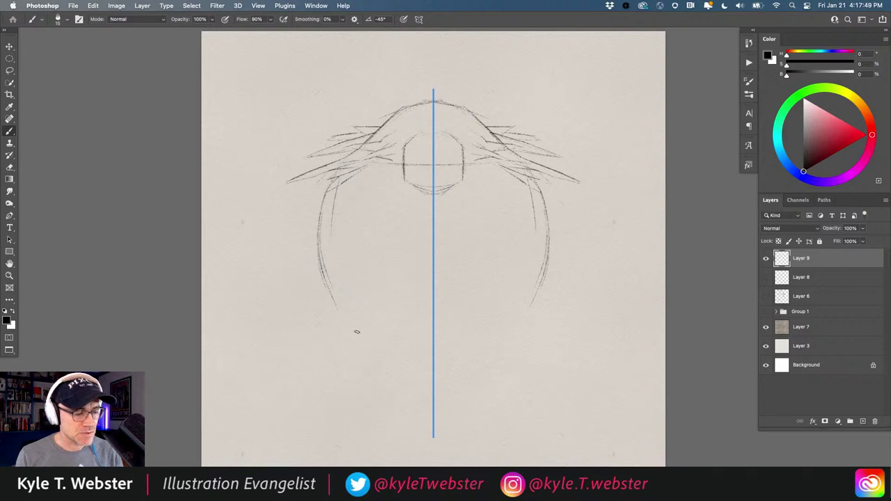
{"action": "left_click_drag", "start_coordinate": [351, 280], "coordinate": [344, 250]}
{"action": "left_click_drag", "start_coordinate": [357, 303], "coordinate": [348, 266]}
{"action": "left_click_drag", "start_coordinate": [358, 319], "coordinate": [342, 256]}
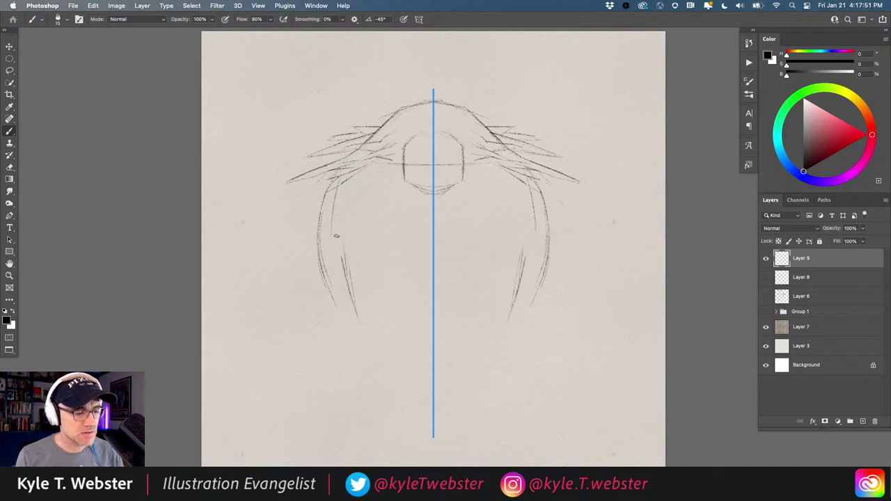
{"action": "left_click_drag", "start_coordinate": [353, 301], "coordinate": [349, 241]}
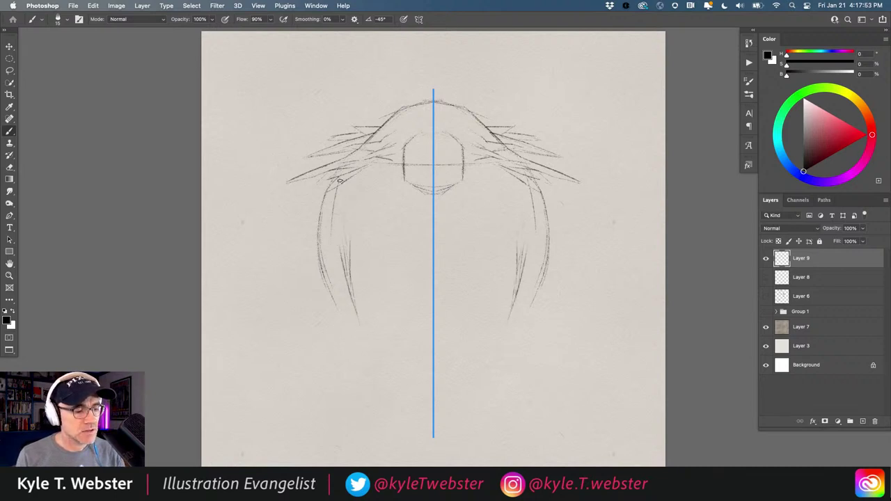
Draw the angled underarm contours and the curved sides of the chest down to short diagonal strokes.
{"action": "left_click_drag", "start_coordinate": [368, 199], "coordinate": [345, 213]}
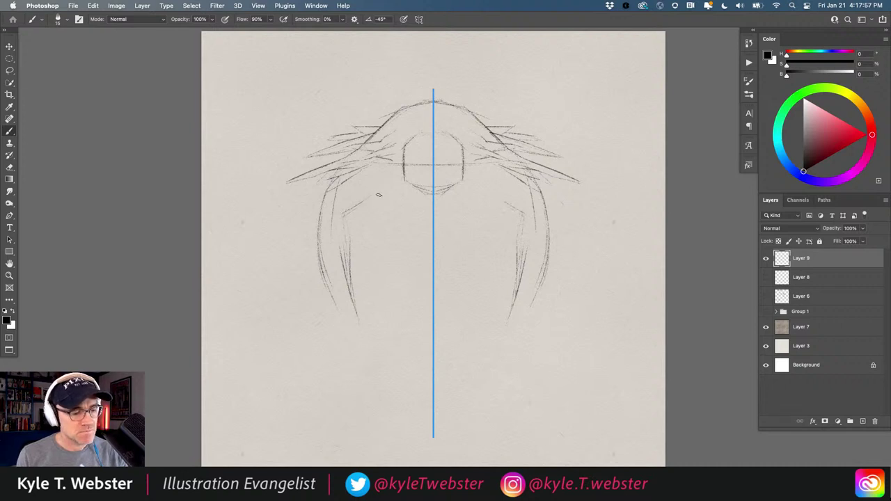
{"action": "mouse_move", "coordinate": [357, 209]}
{"action": "left_mouse_down"}
{"action": "mouse_move", "coordinate": [344, 227]}
{"action": "mouse_move", "coordinate": [364, 208]}
{"action": "left_mouse_up"}
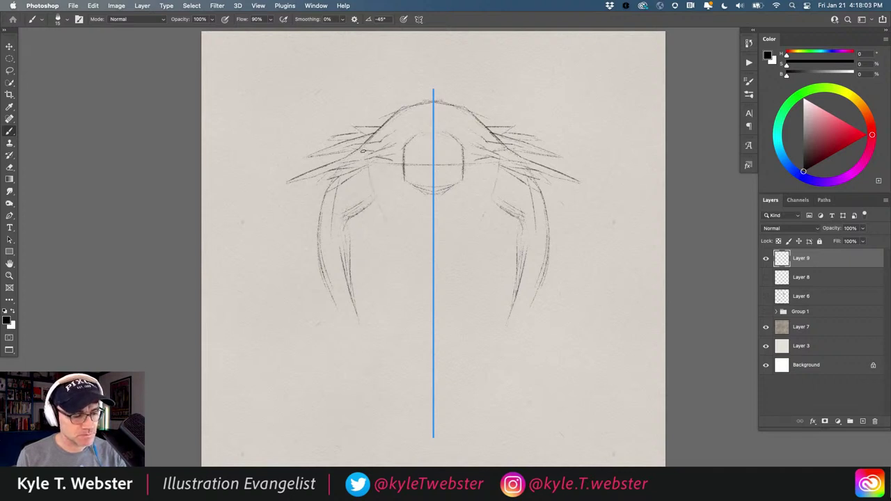
{"action": "left_click_drag", "start_coordinate": [390, 221], "coordinate": [370, 199]}
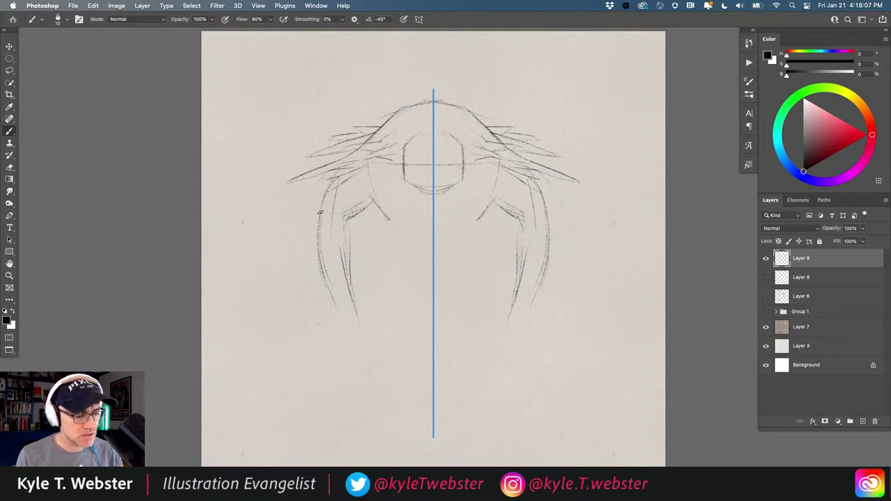
Add feather-like spikes along the outer upper arms and lengthen the spikes fanning out from the shoulders.
{"action": "left_click_drag", "start_coordinate": [318, 214], "coordinate": [300, 249]}
{"action": "mouse_move", "coordinate": [324, 196]}
{"action": "left_mouse_down"}
{"action": "mouse_move", "coordinate": [309, 222]}
{"action": "mouse_move", "coordinate": [324, 218]}
{"action": "mouse_move", "coordinate": [314, 232]}
{"action": "mouse_move", "coordinate": [345, 193]}
{"action": "mouse_move", "coordinate": [318, 205]}
{"action": "mouse_move", "coordinate": [307, 252]}
{"action": "left_mouse_up"}
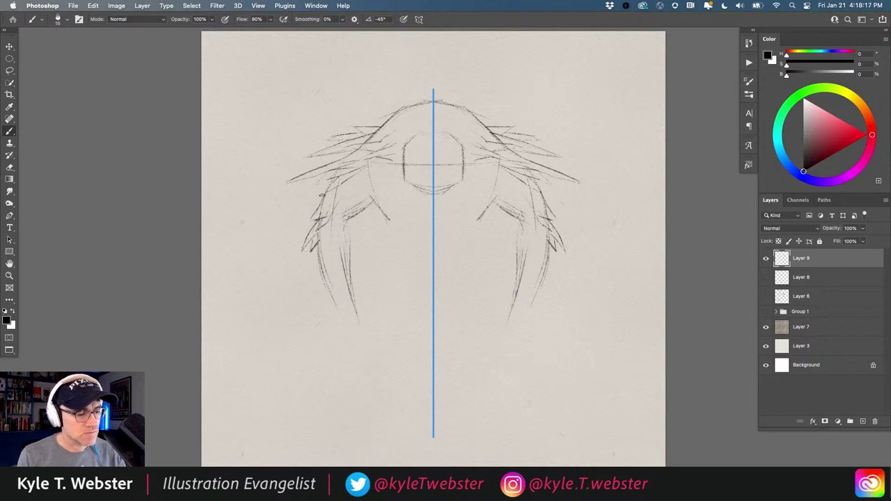
{"action": "mouse_move", "coordinate": [337, 177]}
{"action": "left_mouse_down"}
{"action": "mouse_move", "coordinate": [319, 200]}
{"action": "mouse_move", "coordinate": [308, 189]}
{"action": "left_mouse_up"}
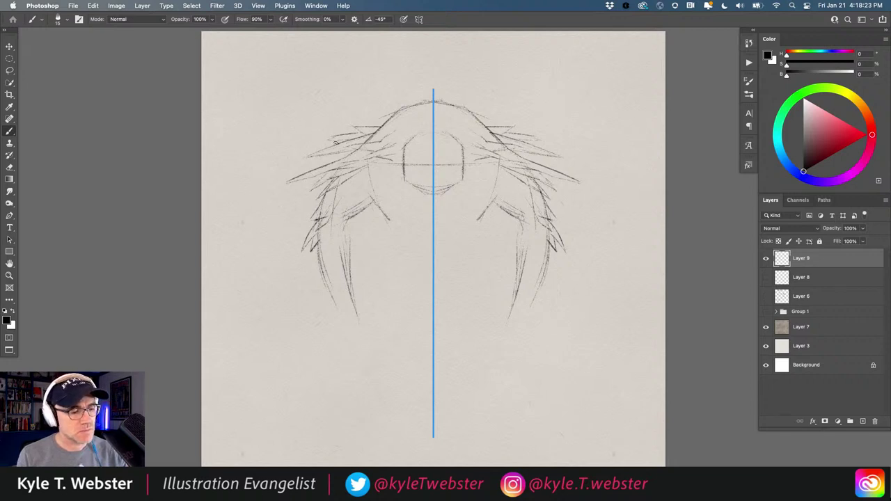
{"action": "mouse_move", "coordinate": [340, 142]}
{"action": "left_mouse_down"}
{"action": "mouse_move", "coordinate": [307, 147]}
{"action": "mouse_move", "coordinate": [317, 152]}
{"action": "mouse_move", "coordinate": [287, 182]}
{"action": "mouse_move", "coordinate": [309, 175]}
{"action": "left_mouse_up"}
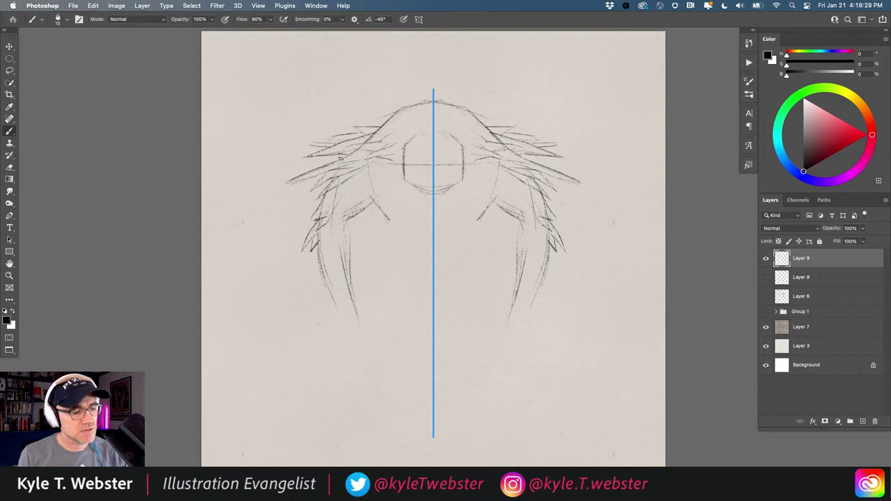
{"action": "left_click_drag", "start_coordinate": [351, 152], "coordinate": [278, 157]}
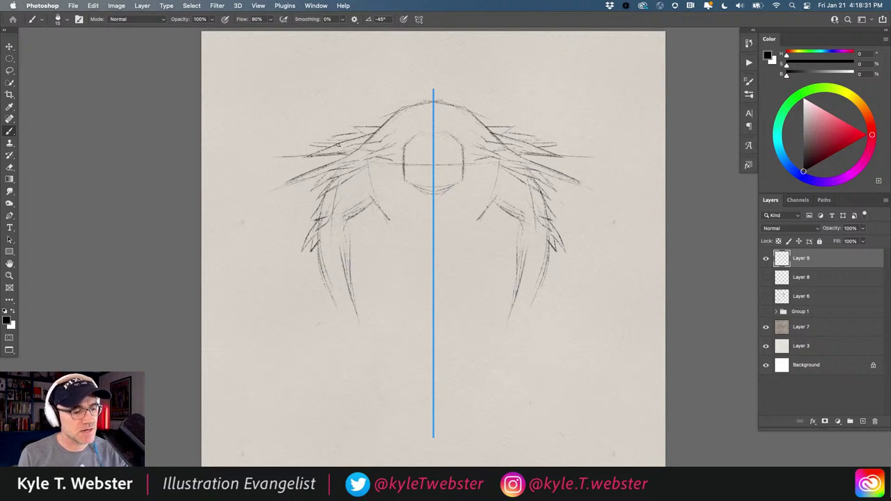
{"action": "left_click_drag", "start_coordinate": [338, 146], "coordinate": [290, 141]}
{"action": "left_click_drag", "start_coordinate": [374, 128], "coordinate": [358, 136]}
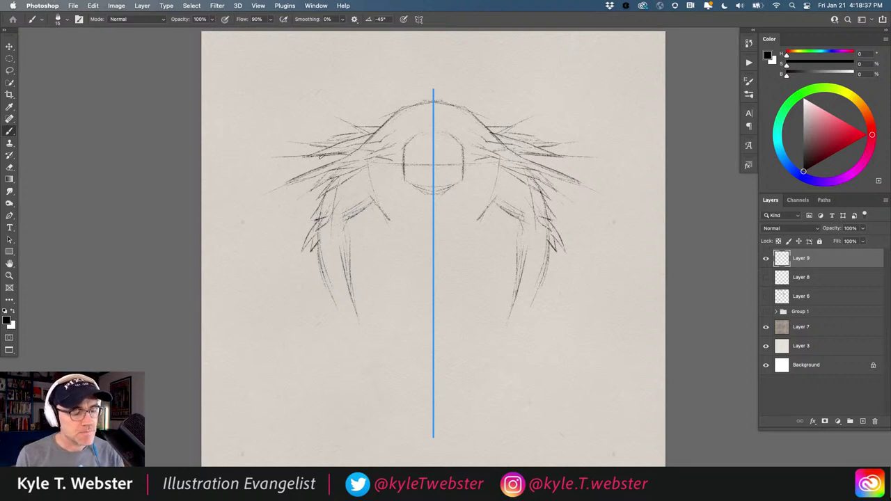
Sketch overlapping curved bands across the lower torso, joining the two sides of the chest.
{"action": "mouse_move", "coordinate": [495, 201]}
{"action": "left_mouse_down"}
{"action": "mouse_move", "coordinate": [478, 221]}
{"action": "mouse_move", "coordinate": [398, 234]}
{"action": "mouse_move", "coordinate": [406, 242]}
{"action": "left_mouse_up"}
{"action": "mouse_move", "coordinate": [488, 226]}
{"action": "left_mouse_down"}
{"action": "mouse_move", "coordinate": [407, 254]}
{"action": "mouse_move", "coordinate": [381, 232]}
{"action": "left_mouse_up"}
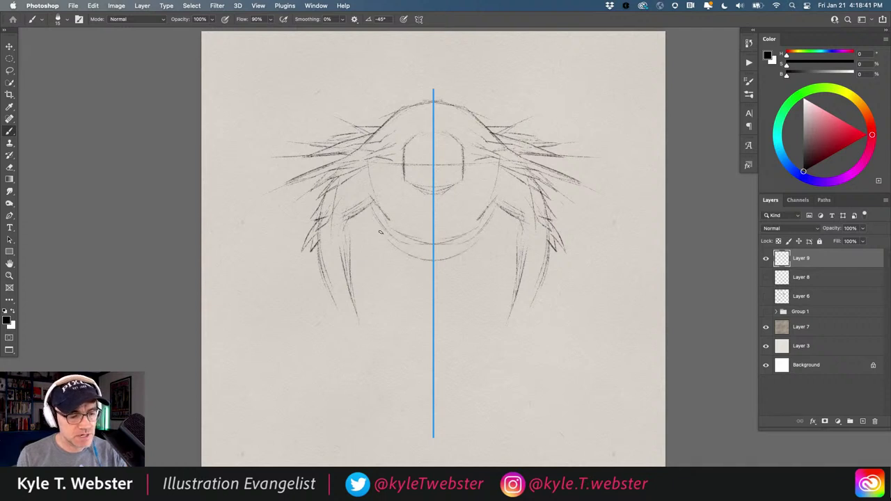
{"action": "left_click_drag", "start_coordinate": [477, 229], "coordinate": [382, 231]}
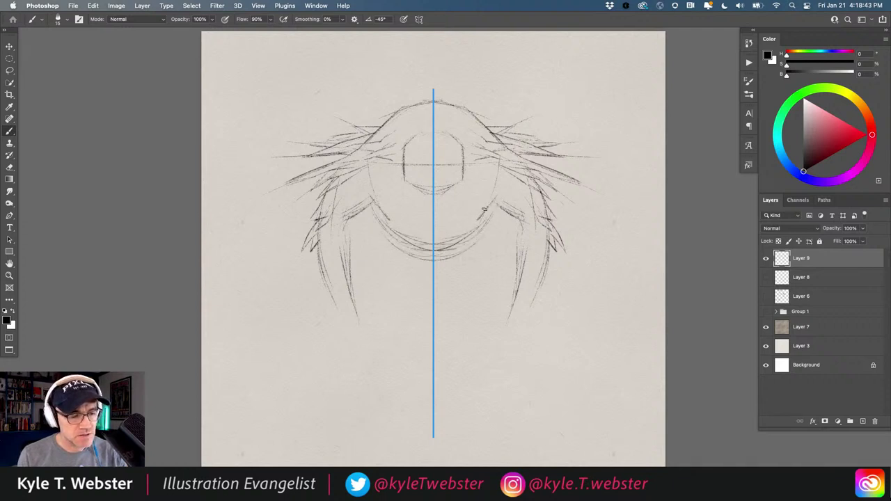
{"action": "mouse_move", "coordinate": [471, 223]}
{"action": "left_mouse_down"}
{"action": "mouse_move", "coordinate": [384, 214]}
{"action": "mouse_move", "coordinate": [453, 230]}
{"action": "mouse_move", "coordinate": [481, 212]}
{"action": "mouse_move", "coordinate": [416, 231]}
{"action": "left_mouse_up"}
{"action": "mouse_move", "coordinate": [494, 208]}
{"action": "left_mouse_down"}
{"action": "mouse_move", "coordinate": [474, 237]}
{"action": "mouse_move", "coordinate": [413, 254]}
{"action": "left_mouse_up"}
{"action": "left_click_drag", "start_coordinate": [471, 244], "coordinate": [395, 239]}
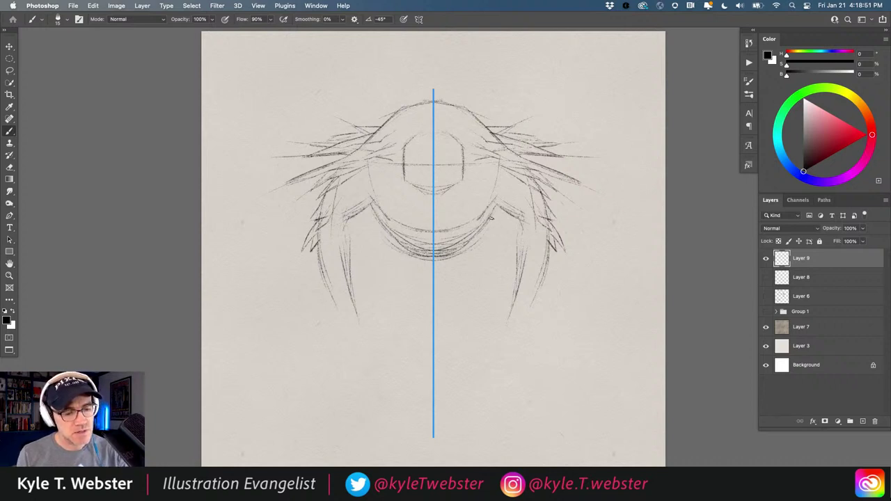
Draw the sides of the waist and continue them into the outer contours of the hips and thighs.
{"action": "left_click_drag", "start_coordinate": [484, 228], "coordinate": [483, 257]}
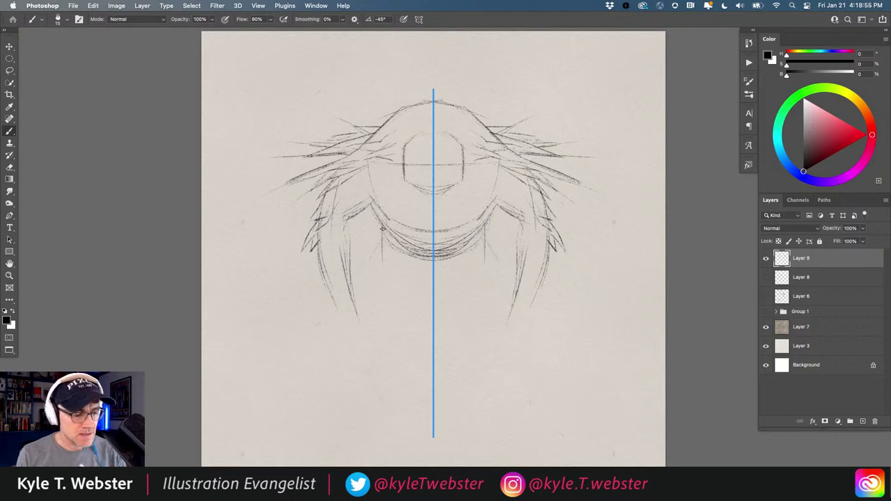
{"action": "left_click_drag", "start_coordinate": [379, 246], "coordinate": [365, 279]}
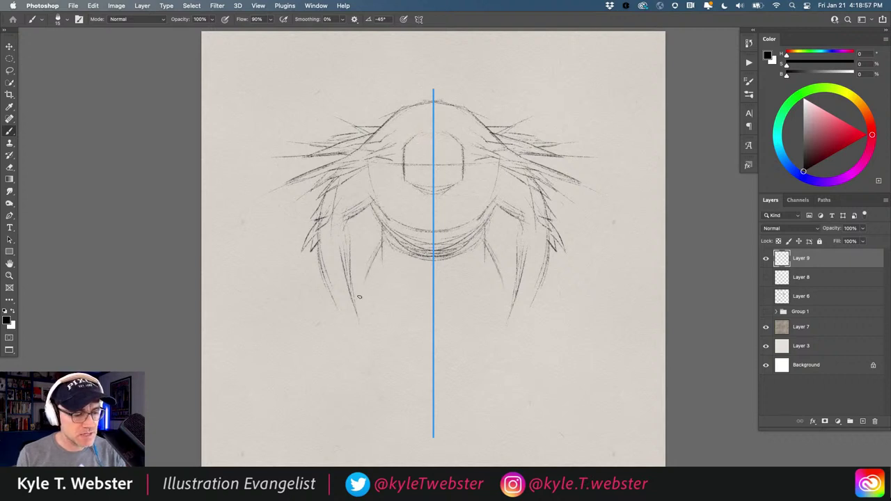
{"action": "left_click_drag", "start_coordinate": [355, 321], "coordinate": [352, 351]}
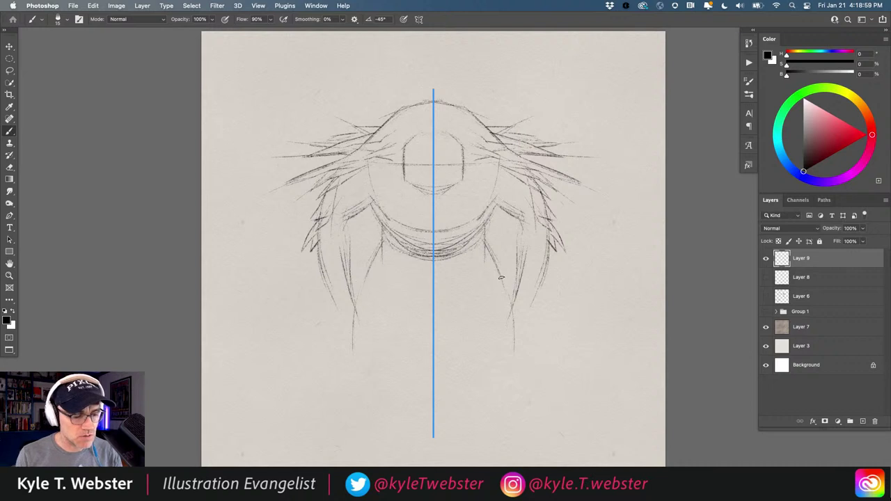
{"action": "left_click_drag", "start_coordinate": [511, 344], "coordinate": [506, 294]}
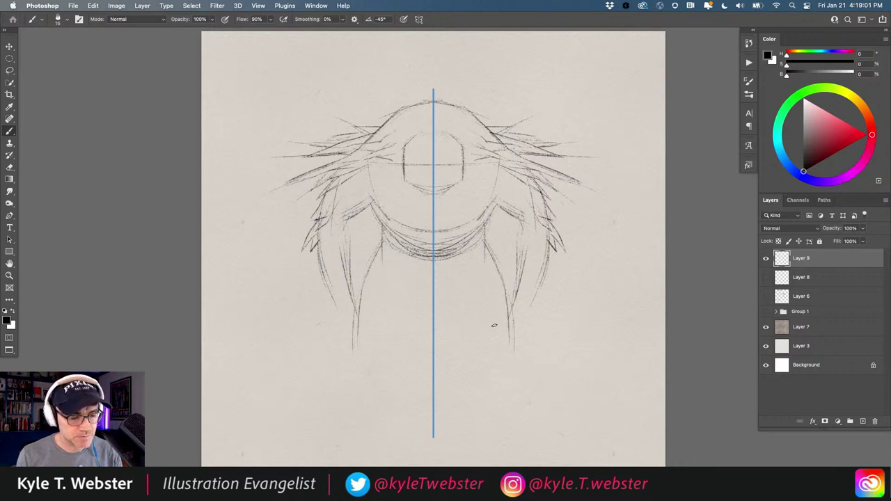
Rework the forearms with darker inner and outer contours and add rounded, blocky fists at their ends.
{"action": "mouse_move", "coordinate": [553, 239]}
{"action": "left_mouse_down"}
{"action": "mouse_move", "coordinate": [534, 316]}
{"action": "mouse_move", "coordinate": [521, 236]}
{"action": "mouse_move", "coordinate": [524, 326]}
{"action": "left_mouse_up"}
{"action": "left_click_drag", "start_coordinate": [352, 248], "coordinate": [346, 277]}
{"action": "key", "text": "super+z"}
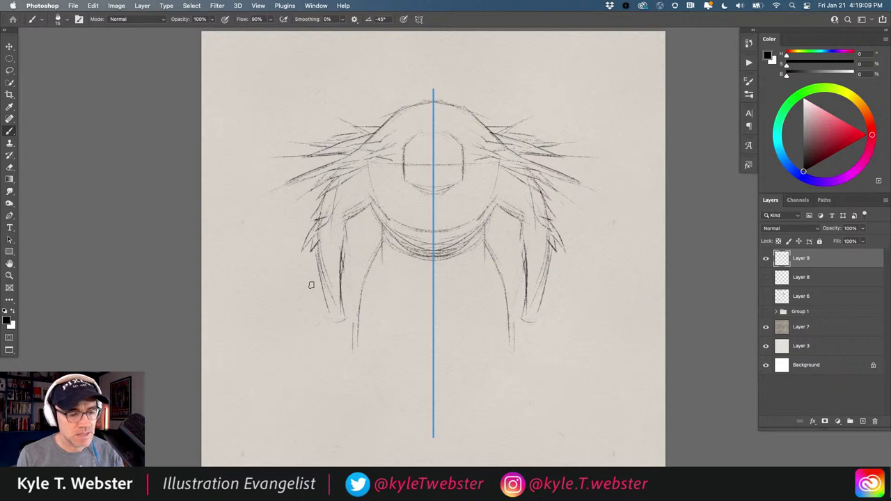
{"action": "left_click_drag", "start_coordinate": [524, 240], "coordinate": [531, 197]}
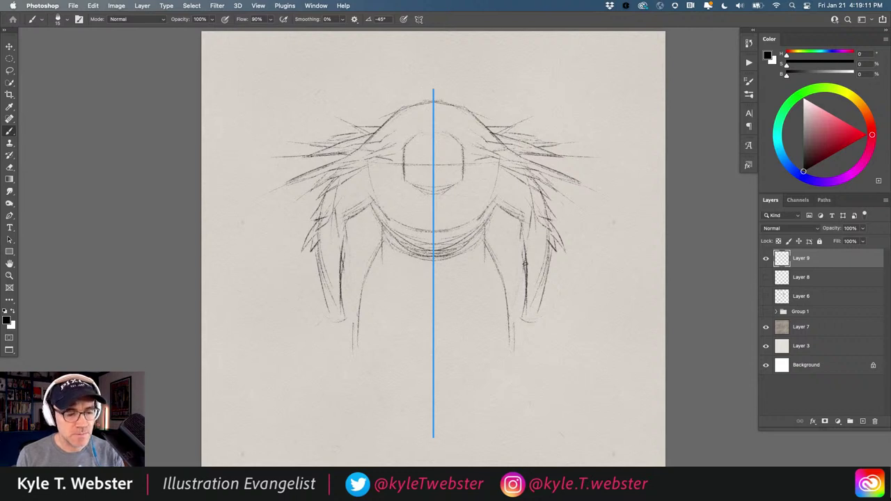
{"action": "mouse_move", "coordinate": [549, 272]}
{"action": "left_mouse_down"}
{"action": "mouse_move", "coordinate": [530, 302]}
{"action": "mouse_move", "coordinate": [541, 299]}
{"action": "mouse_move", "coordinate": [517, 302]}
{"action": "mouse_move", "coordinate": [537, 324]}
{"action": "left_mouse_up"}
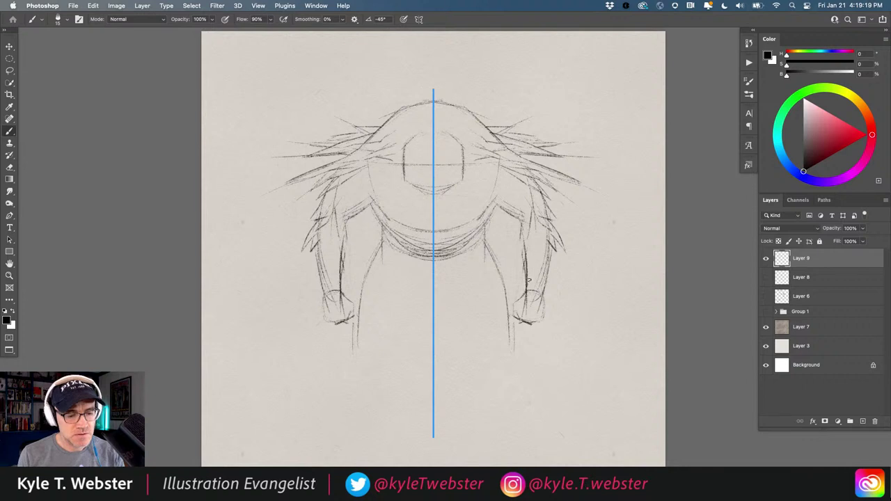
Sketch the legs with an arched inner contour meeting at the crotch and reinforced outer thigh lines.
{"action": "mouse_move", "coordinate": [529, 280]}
{"action": "left_mouse_down"}
{"action": "mouse_move", "coordinate": [527, 257]}
{"action": "mouse_move", "coordinate": [505, 301]}
{"action": "mouse_move", "coordinate": [511, 387]}
{"action": "mouse_move", "coordinate": [487, 349]}
{"action": "left_mouse_up"}
{"action": "left_click_drag", "start_coordinate": [446, 295], "coordinate": [470, 318]}
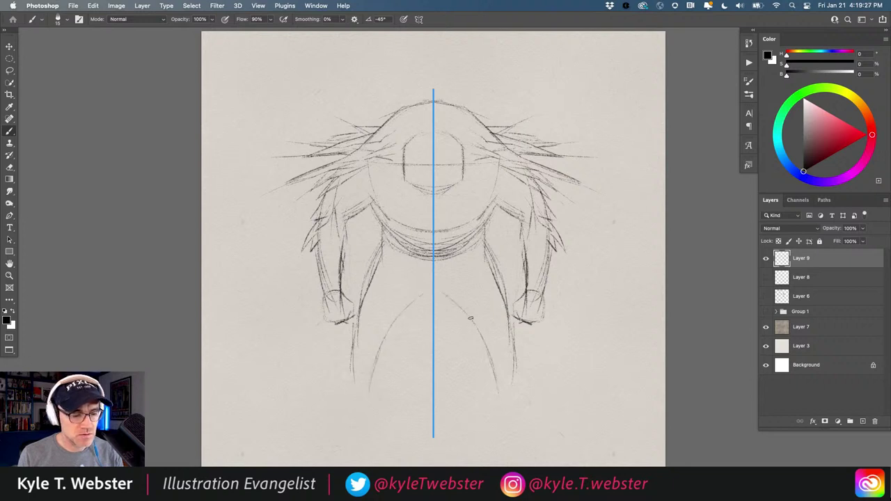
{"action": "mouse_move", "coordinate": [440, 281]}
{"action": "left_mouse_down"}
{"action": "mouse_move", "coordinate": [450, 284]}
{"action": "mouse_move", "coordinate": [404, 306]}
{"action": "mouse_move", "coordinate": [387, 329]}
{"action": "mouse_move", "coordinate": [364, 388]}
{"action": "left_mouse_up"}
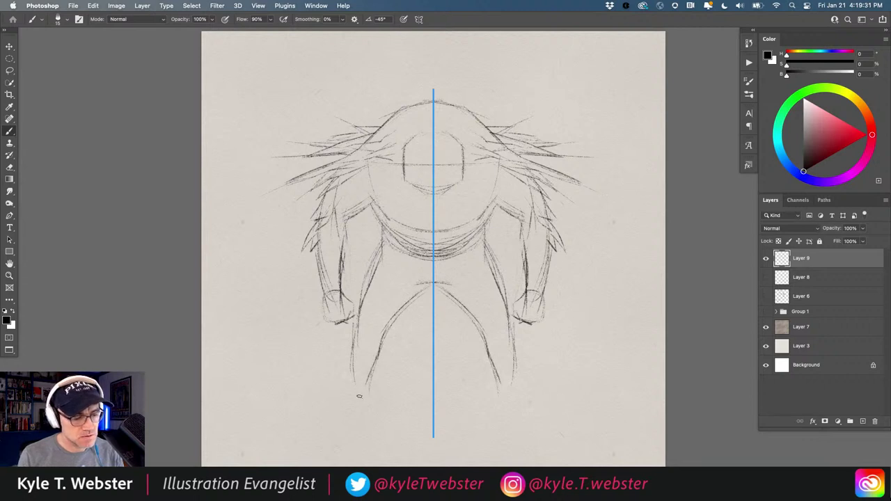
{"action": "left_click_drag", "start_coordinate": [354, 330], "coordinate": [348, 390]}
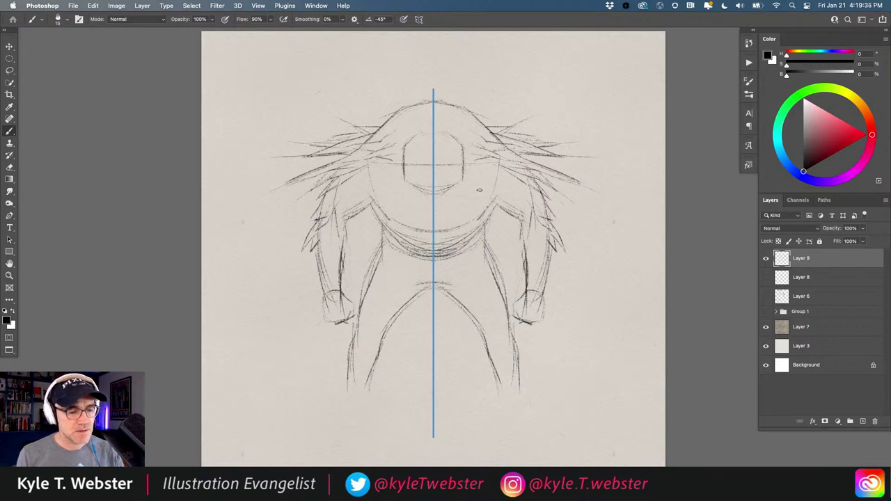
Draw a dark U-shaped panel around the head down to the chest, and add curved contours at the sides of the waist.
{"action": "mouse_move", "coordinate": [486, 138]}
{"action": "left_mouse_down"}
{"action": "mouse_move", "coordinate": [482, 216]}
{"action": "mouse_move", "coordinate": [478, 135]}
{"action": "mouse_move", "coordinate": [474, 211]}
{"action": "mouse_move", "coordinate": [411, 229]}
{"action": "mouse_move", "coordinate": [389, 218]}
{"action": "mouse_move", "coordinate": [387, 133]}
{"action": "left_mouse_up"}
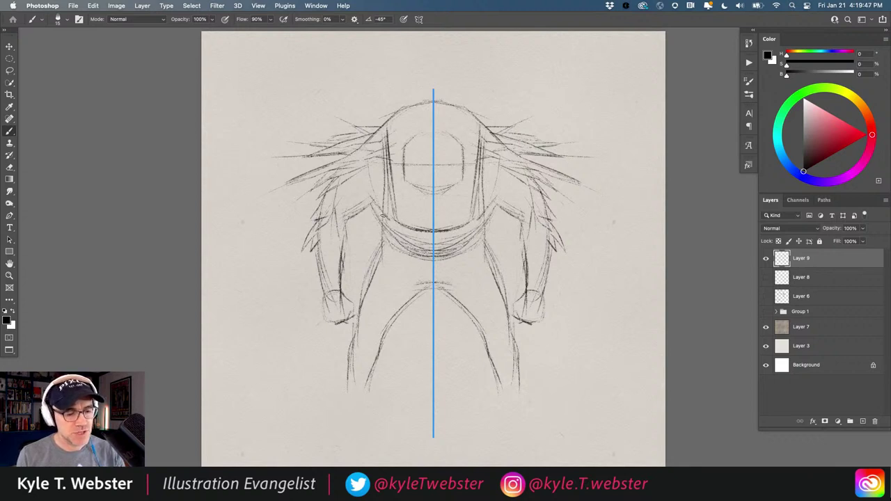
{"action": "mouse_move", "coordinate": [470, 214]}
{"action": "left_mouse_down"}
{"action": "mouse_move", "coordinate": [449, 227]}
{"action": "mouse_move", "coordinate": [400, 220]}
{"action": "left_mouse_up"}
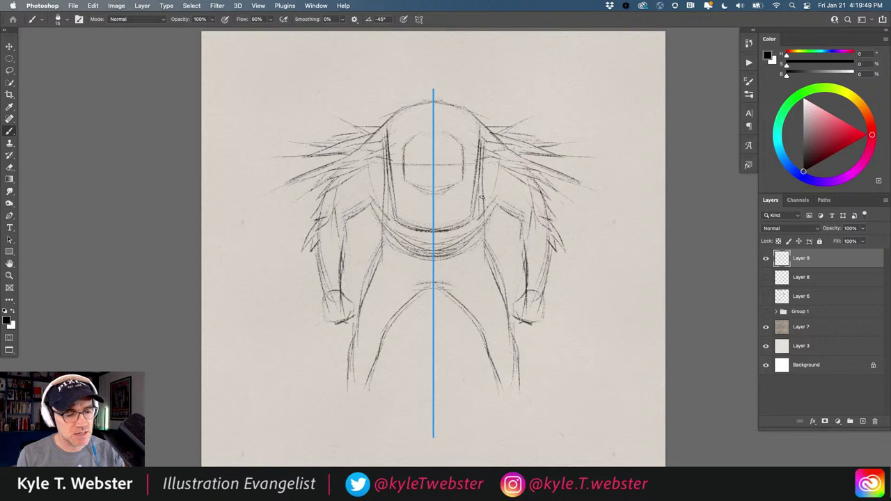
{"action": "left_click_drag", "start_coordinate": [482, 199], "coordinate": [485, 257]}
{"action": "mouse_move", "coordinate": [486, 221]}
{"action": "left_mouse_down"}
{"action": "mouse_move", "coordinate": [496, 206]}
{"action": "mouse_move", "coordinate": [507, 209]}
{"action": "left_mouse_up"}
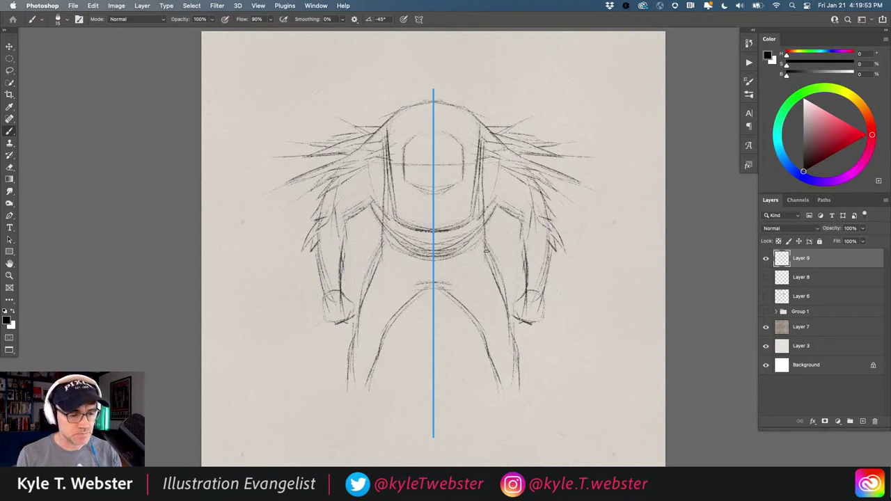
{"action": "mouse_move", "coordinate": [486, 231]}
{"action": "left_mouse_down"}
{"action": "mouse_move", "coordinate": [470, 268]}
{"action": "mouse_move", "coordinate": [468, 255]}
{"action": "mouse_move", "coordinate": [450, 258]}
{"action": "mouse_move", "coordinate": [482, 233]}
{"action": "mouse_move", "coordinate": [473, 276]}
{"action": "mouse_move", "coordinate": [474, 265]}
{"action": "left_mouse_up"}
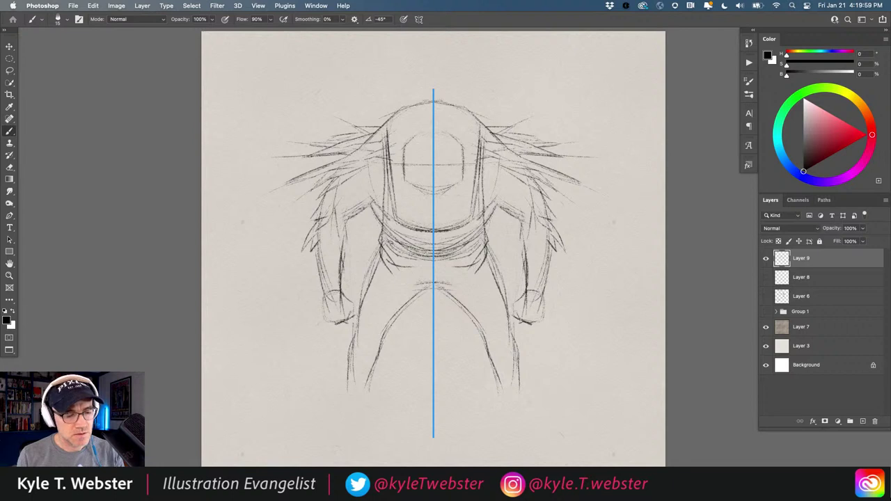
Reinforce the waist contours and crotch arch of the mirrored figure, and hatch the lower legs with diagonal strokes.
{"action": "left_click_drag", "start_coordinate": [407, 255], "coordinate": [381, 231]}
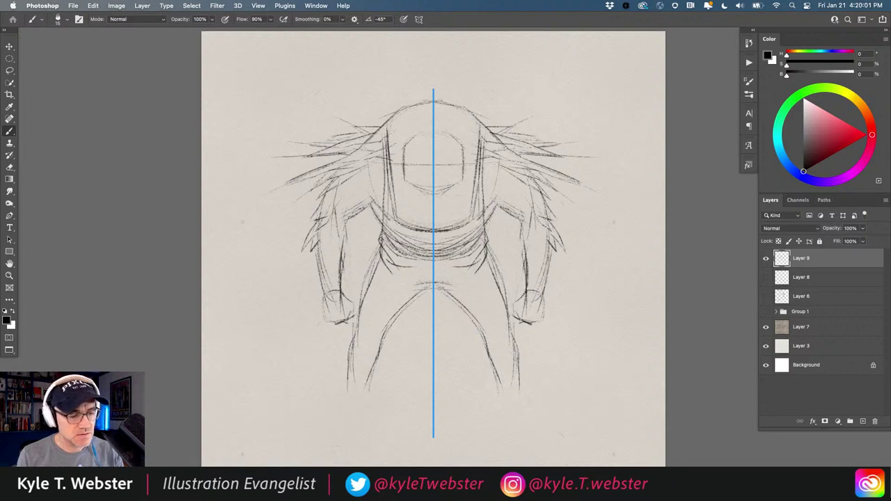
{"action": "mouse_move", "coordinate": [477, 228]}
{"action": "left_mouse_down"}
{"action": "mouse_move", "coordinate": [430, 249]}
{"action": "mouse_move", "coordinate": [463, 252]}
{"action": "mouse_move", "coordinate": [447, 288]}
{"action": "mouse_move", "coordinate": [432, 284]}
{"action": "mouse_move", "coordinate": [474, 309]}
{"action": "mouse_move", "coordinate": [437, 285]}
{"action": "left_mouse_up"}
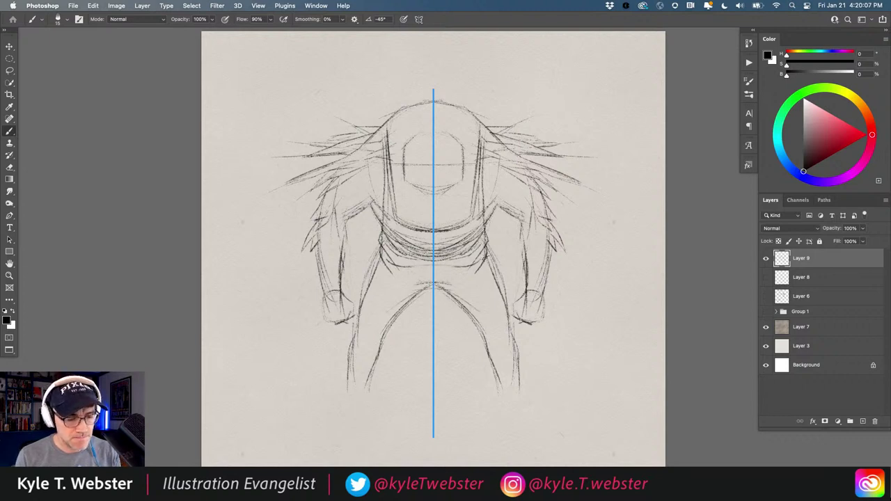
{"action": "mouse_move", "coordinate": [489, 267]}
{"action": "left_mouse_down"}
{"action": "mouse_move", "coordinate": [506, 298]}
{"action": "mouse_move", "coordinate": [514, 367]}
{"action": "mouse_move", "coordinate": [496, 362]}
{"action": "mouse_move", "coordinate": [501, 353]}
{"action": "mouse_move", "coordinate": [497, 385]}
{"action": "mouse_move", "coordinate": [509, 398]}
{"action": "left_mouse_up"}
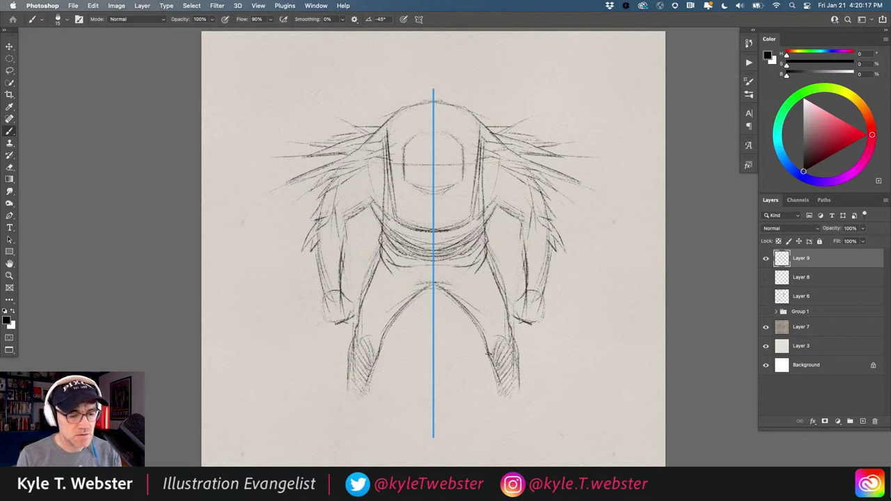
Define the knees with short lines and shade the inner thighs with strokes fanning out from the crotch.
{"action": "left_click_drag", "start_coordinate": [489, 350], "coordinate": [491, 356]}
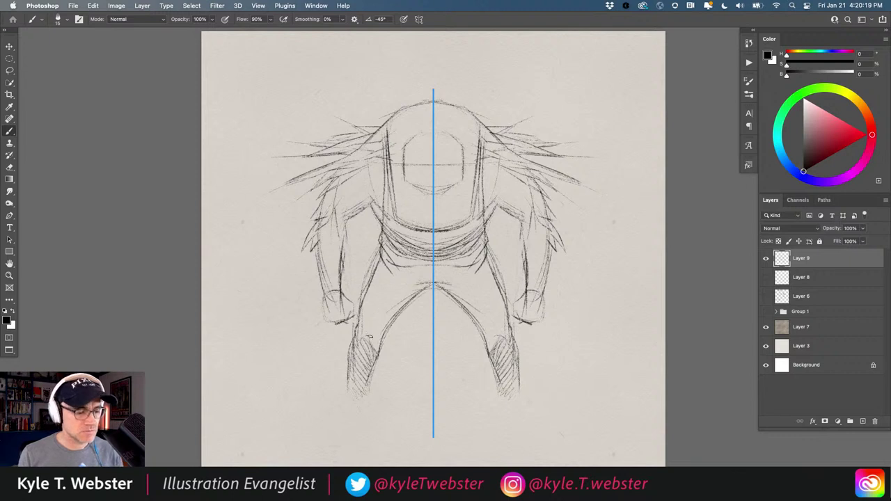
{"action": "mouse_move", "coordinate": [370, 342]}
{"action": "left_mouse_down"}
{"action": "mouse_move", "coordinate": [382, 338]}
{"action": "mouse_move", "coordinate": [405, 302]}
{"action": "mouse_move", "coordinate": [380, 319]}
{"action": "left_mouse_up"}
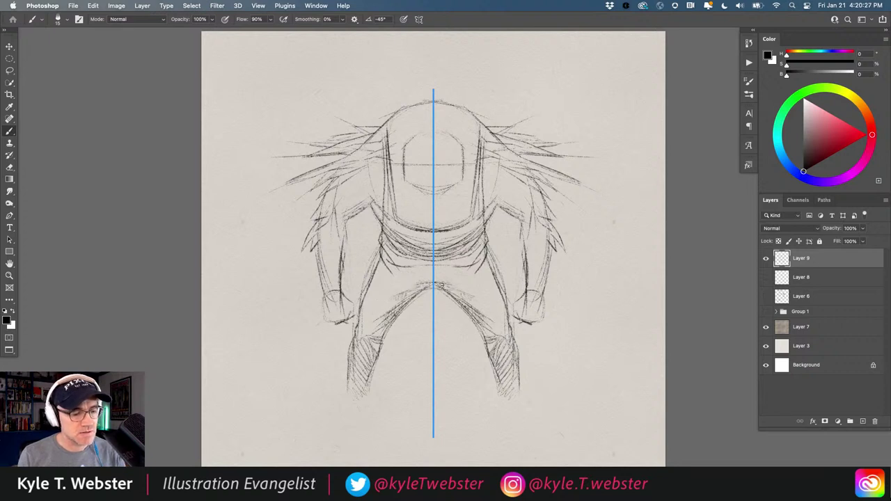
{"action": "mouse_move", "coordinate": [440, 285]}
{"action": "left_mouse_down"}
{"action": "mouse_move", "coordinate": [389, 299]}
{"action": "mouse_move", "coordinate": [363, 321]}
{"action": "mouse_move", "coordinate": [396, 302]}
{"action": "mouse_move", "coordinate": [362, 311]}
{"action": "left_mouse_up"}
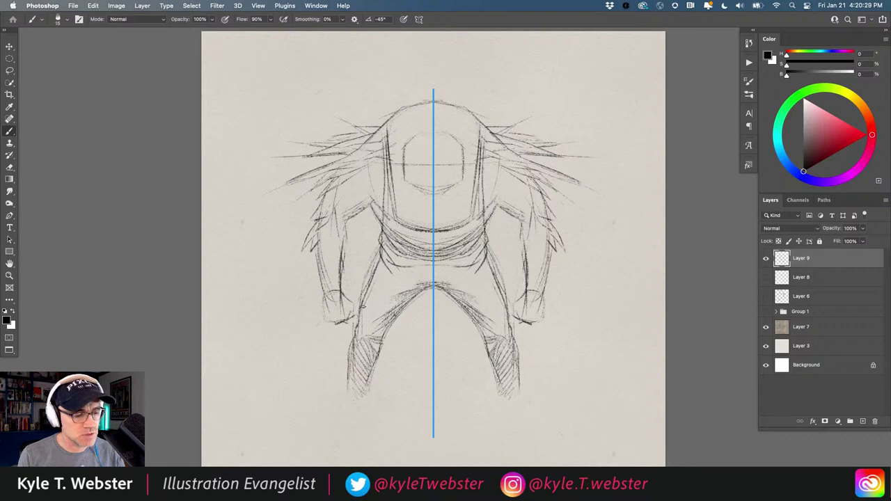
Add creases and shading around the hips below the waist, and darken the forearms with jagged, fur-like strokes.
{"action": "left_click_drag", "start_coordinate": [378, 273], "coordinate": [411, 267]}
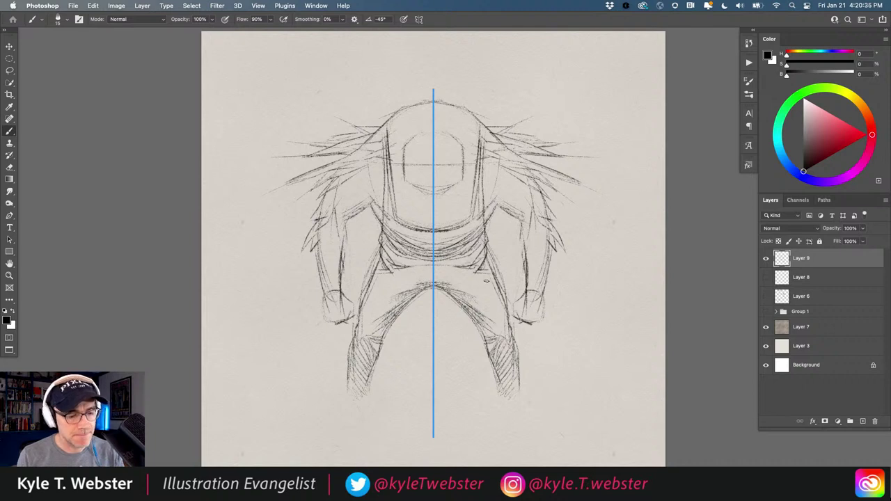
{"action": "mouse_move", "coordinate": [468, 272]}
{"action": "left_mouse_down"}
{"action": "mouse_move", "coordinate": [484, 278]}
{"action": "mouse_move", "coordinate": [446, 275]}
{"action": "mouse_move", "coordinate": [464, 255]}
{"action": "left_mouse_up"}
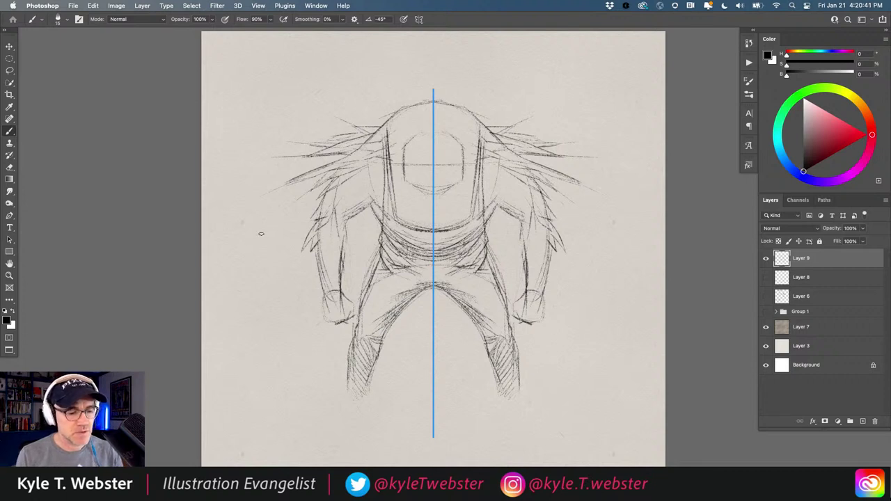
{"action": "mouse_move", "coordinate": [326, 258]}
{"action": "left_mouse_down"}
{"action": "mouse_move", "coordinate": [324, 300]}
{"action": "mouse_move", "coordinate": [353, 313]}
{"action": "mouse_move", "coordinate": [340, 319]}
{"action": "mouse_move", "coordinate": [322, 296]}
{"action": "left_mouse_up"}
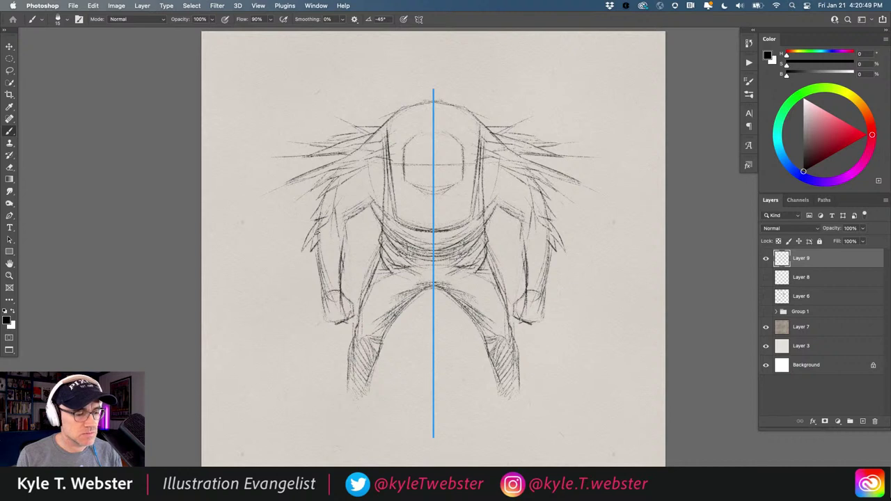
{"action": "mouse_move", "coordinate": [317, 240]}
{"action": "left_mouse_down"}
{"action": "mouse_move", "coordinate": [329, 285]}
{"action": "mouse_move", "coordinate": [345, 219]}
{"action": "left_mouse_up"}
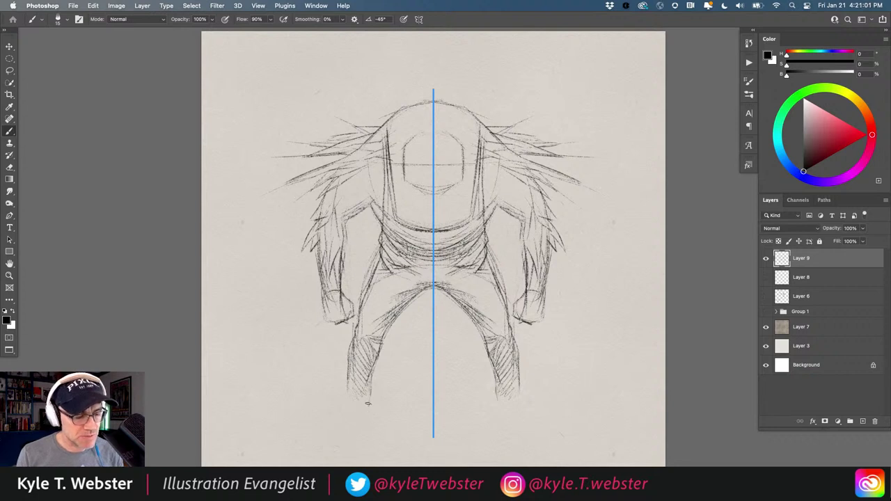
Extend the lower legs down to the ankles with darker contours and draw rounded boots pointing outward.
{"action": "left_click_drag", "start_coordinate": [348, 380], "coordinate": [344, 402]}
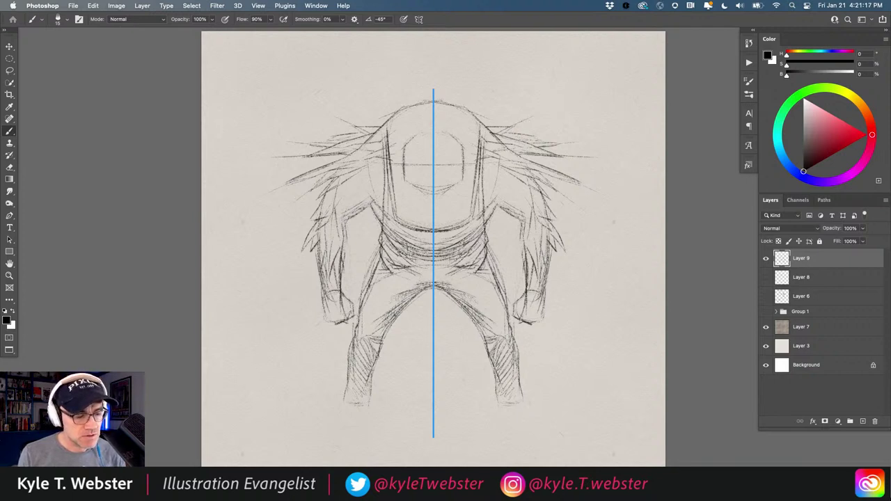
{"action": "mouse_move", "coordinate": [372, 361]}
{"action": "left_mouse_down"}
{"action": "mouse_move", "coordinate": [349, 357]}
{"action": "mouse_move", "coordinate": [369, 407]}
{"action": "left_mouse_up"}
{"action": "left_click_drag", "start_coordinate": [350, 352], "coordinate": [345, 399]}
{"action": "mouse_move", "coordinate": [375, 375]}
{"action": "left_mouse_down"}
{"action": "mouse_move", "coordinate": [365, 406]}
{"action": "mouse_move", "coordinate": [342, 395]}
{"action": "mouse_move", "coordinate": [368, 408]}
{"action": "mouse_move", "coordinate": [363, 425]}
{"action": "mouse_move", "coordinate": [351, 431]}
{"action": "mouse_move", "coordinate": [345, 405]}
{"action": "mouse_move", "coordinate": [335, 426]}
{"action": "mouse_move", "coordinate": [367, 414]}
{"action": "mouse_move", "coordinate": [365, 422]}
{"action": "mouse_move", "coordinate": [331, 426]}
{"action": "mouse_move", "coordinate": [345, 396]}
{"action": "mouse_move", "coordinate": [333, 427]}
{"action": "mouse_move", "coordinate": [360, 424]}
{"action": "mouse_move", "coordinate": [331, 424]}
{"action": "mouse_move", "coordinate": [352, 429]}
{"action": "left_mouse_up"}
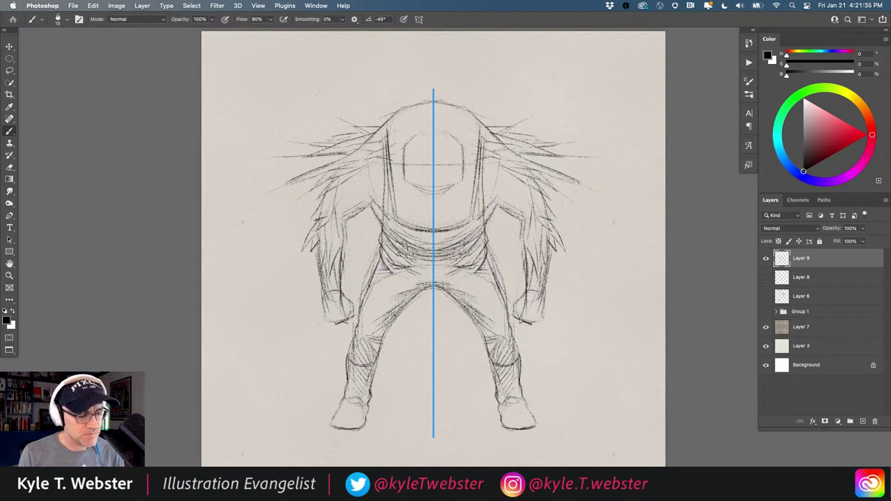
Draw cuffs around the boot tops below the knees, add toe and sole lines, and cross-hatch the shins.
{"action": "mouse_move", "coordinate": [377, 358]}
{"action": "left_mouse_down"}
{"action": "mouse_move", "coordinate": [372, 369]}
{"action": "mouse_move", "coordinate": [356, 365]}
{"action": "mouse_move", "coordinate": [347, 347]}
{"action": "mouse_move", "coordinate": [352, 337]}
{"action": "mouse_move", "coordinate": [379, 357]}
{"action": "mouse_move", "coordinate": [366, 359]}
{"action": "mouse_move", "coordinate": [377, 350]}
{"action": "left_mouse_up"}
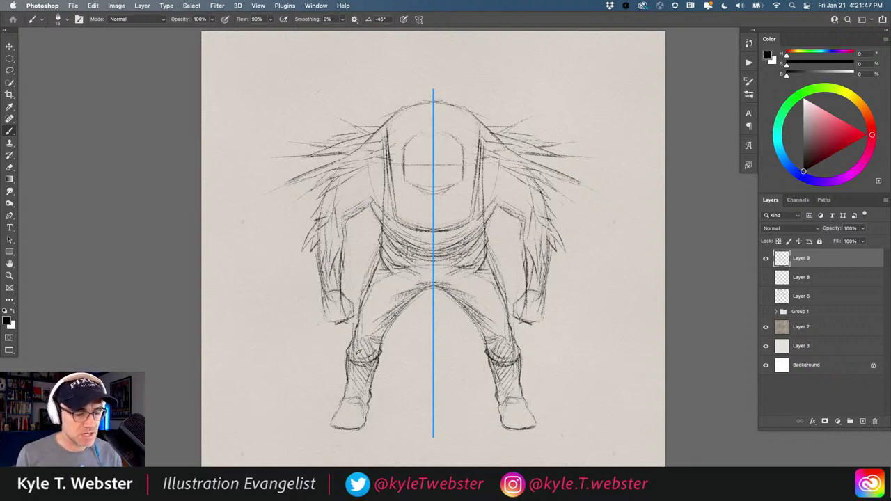
{"action": "mouse_move", "coordinate": [361, 404]}
{"action": "left_mouse_down"}
{"action": "mouse_move", "coordinate": [345, 404]}
{"action": "mouse_move", "coordinate": [331, 422]}
{"action": "mouse_move", "coordinate": [363, 429]}
{"action": "mouse_move", "coordinate": [330, 429]}
{"action": "mouse_move", "coordinate": [359, 432]}
{"action": "left_mouse_up"}
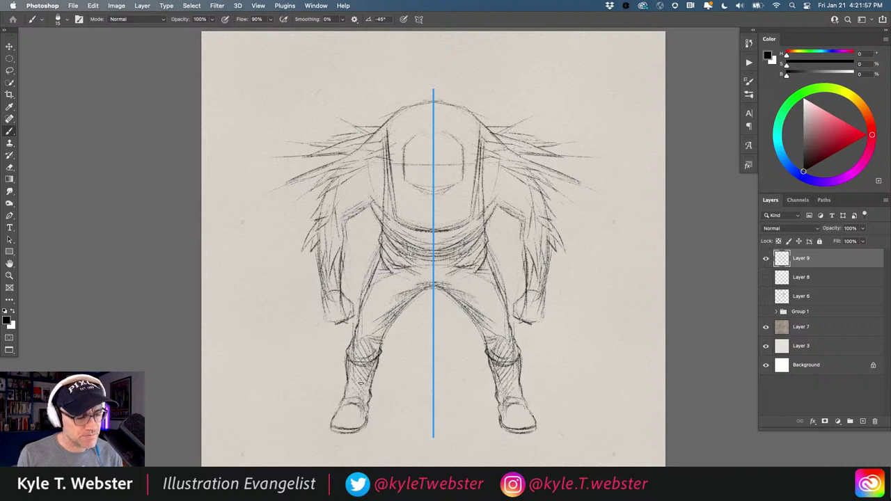
{"action": "left_click_drag", "start_coordinate": [361, 379], "coordinate": [348, 392]}
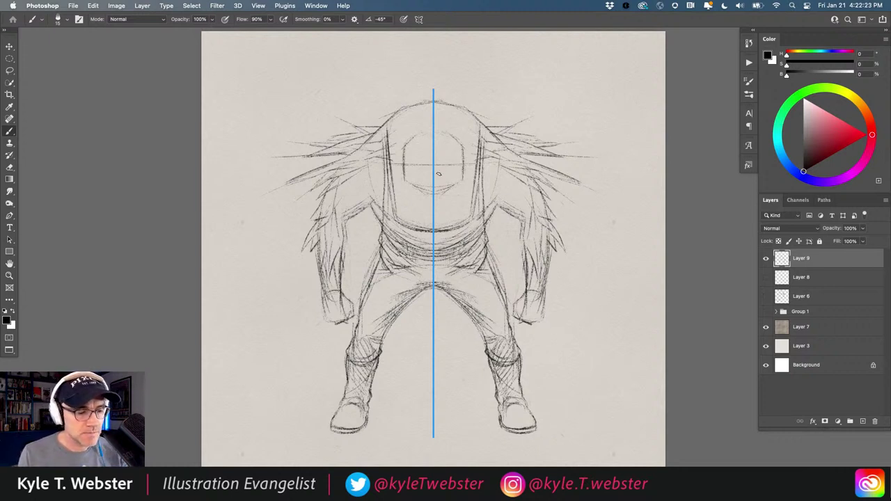
Draw slanted, angry brows with dark narrow eyes and a small nose between them on the mirrored face.
{"action": "left_click", "coordinate": [409, 216], "text": "super"}
{"action": "left_click_drag", "start_coordinate": [404, 208], "coordinate": [386, 238]}
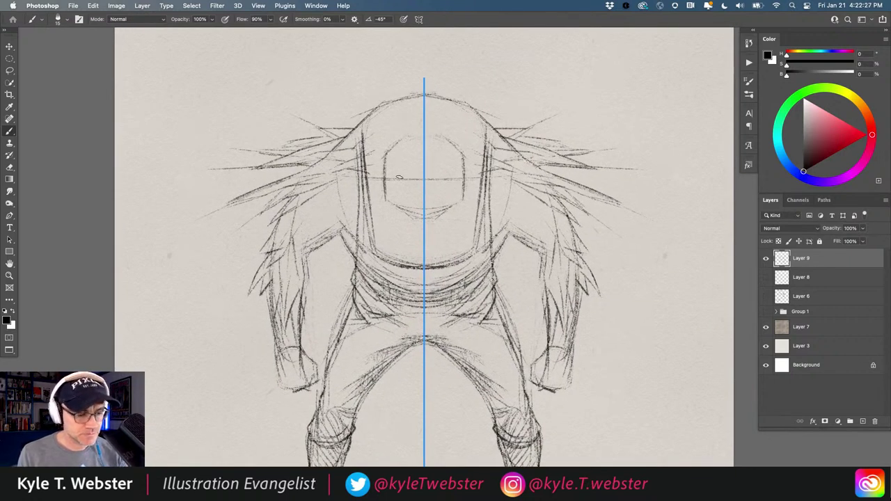
{"action": "left_click_drag", "start_coordinate": [390, 173], "coordinate": [411, 182]}
{"action": "left_click_drag", "start_coordinate": [460, 171], "coordinate": [436, 183]}
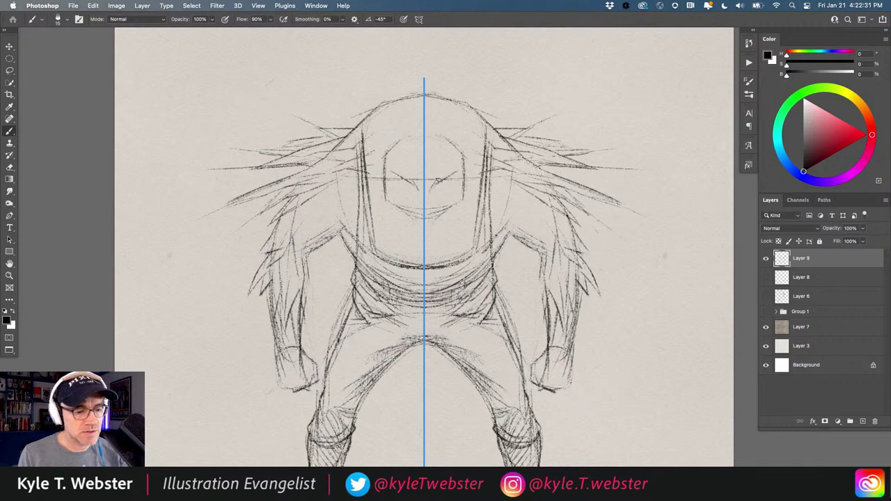
{"action": "left_click_drag", "start_coordinate": [412, 180], "coordinate": [421, 182]}
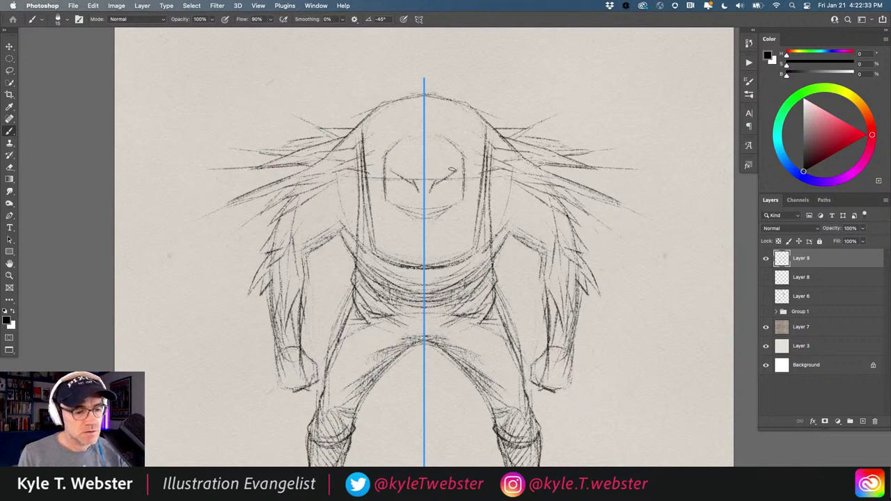
{"action": "left_click_drag", "start_coordinate": [458, 170], "coordinate": [425, 194]}
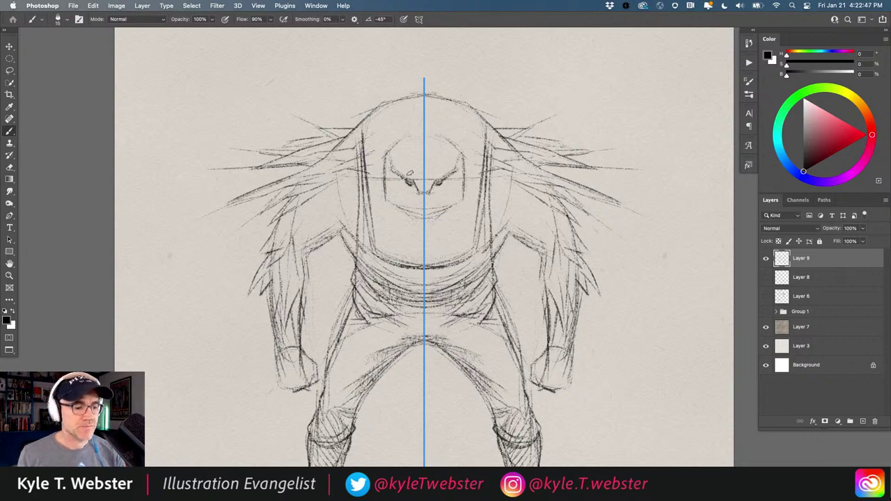
{"action": "left_click_drag", "start_coordinate": [453, 173], "coordinate": [445, 179]}
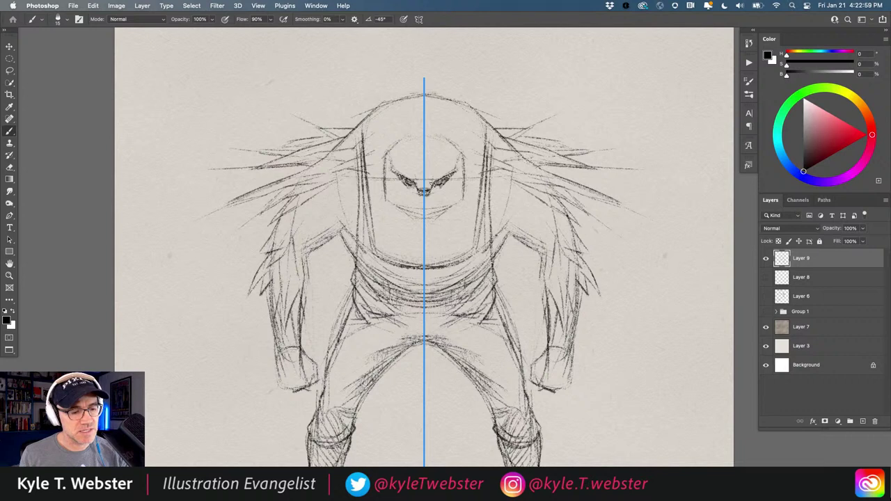
{"action": "left_click_drag", "start_coordinate": [433, 178], "coordinate": [444, 167]}
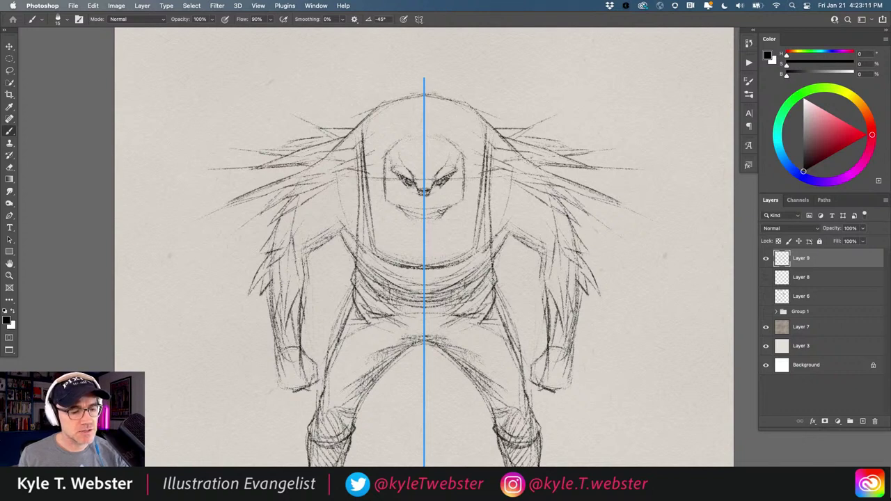
Draw a frowning, arched mouth with a rounded chin beneath the nose and darken its outline.
{"action": "left_click_drag", "start_coordinate": [441, 214], "coordinate": [415, 204]}
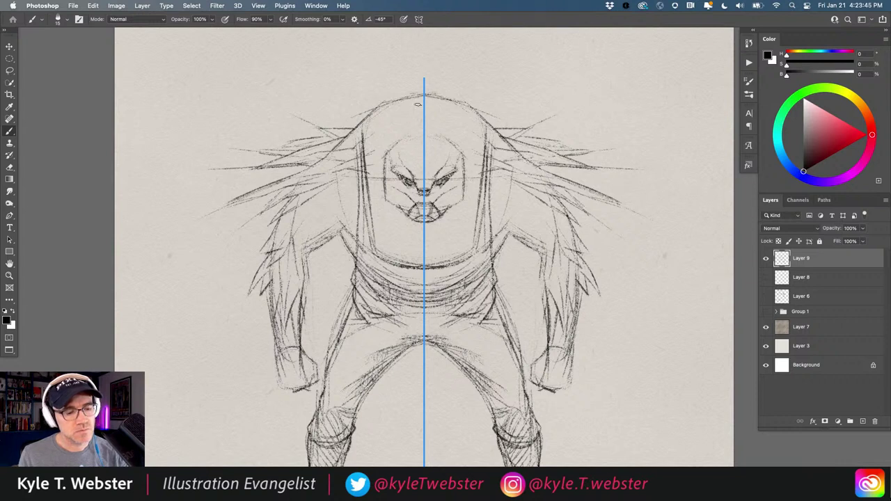
{"action": "left_click_drag", "start_coordinate": [424, 203], "coordinate": [440, 213]}
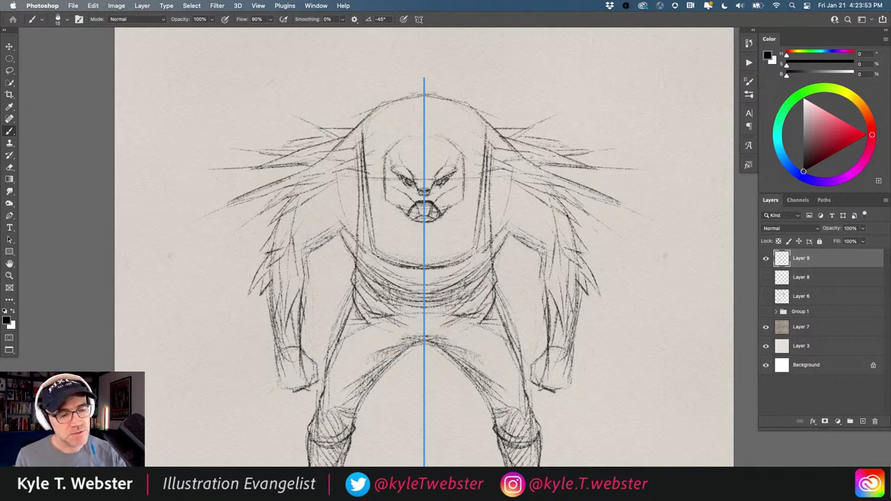
{"action": "left_click_drag", "start_coordinate": [433, 213], "coordinate": [425, 209]}
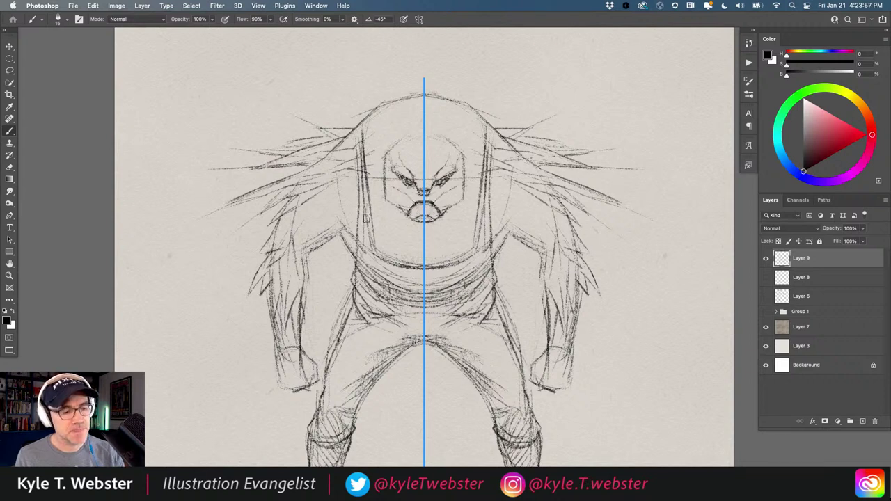
{"action": "left_click_drag", "start_coordinate": [431, 217], "coordinate": [413, 215]}
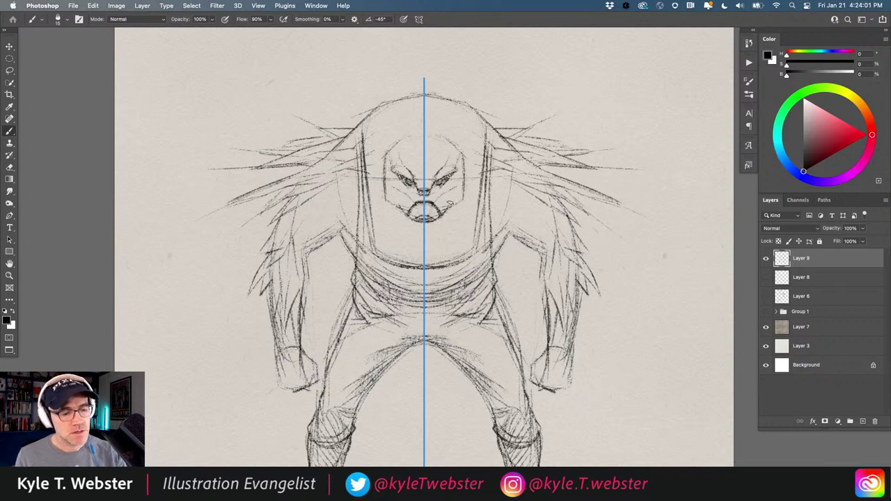
Darken the head's outer contour, shade the cheeks and temples, and add furrow lines on the forehead.
{"action": "mouse_move", "coordinate": [450, 207]}
{"action": "left_mouse_down"}
{"action": "mouse_move", "coordinate": [463, 192]}
{"action": "mouse_move", "coordinate": [451, 144]}
{"action": "left_mouse_up"}
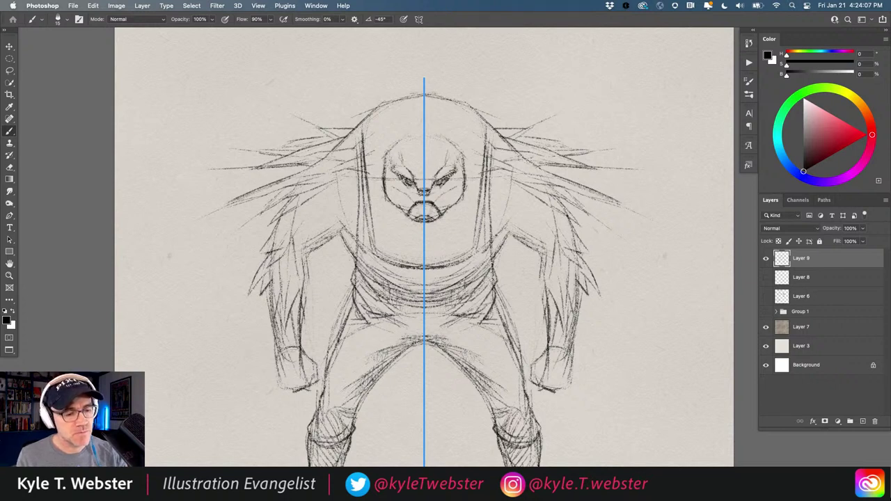
{"action": "left_click_drag", "start_coordinate": [458, 148], "coordinate": [462, 161]}
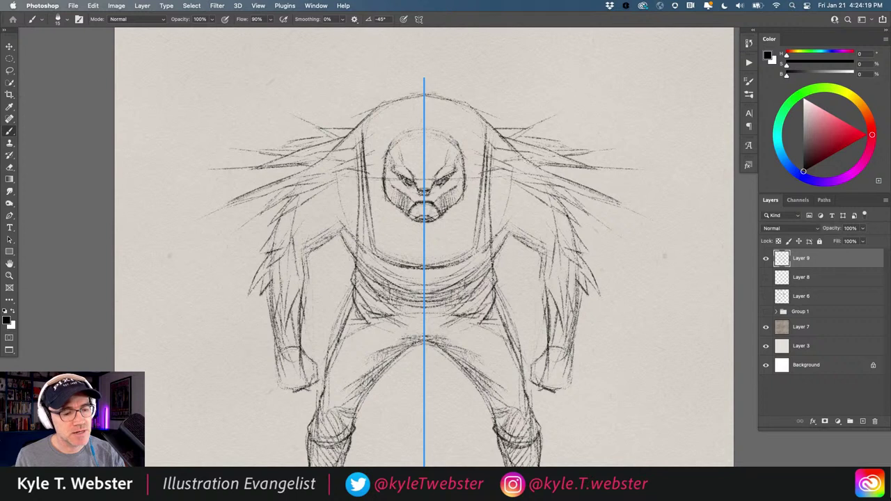
{"action": "left_click_drag", "start_coordinate": [438, 202], "coordinate": [432, 213]}
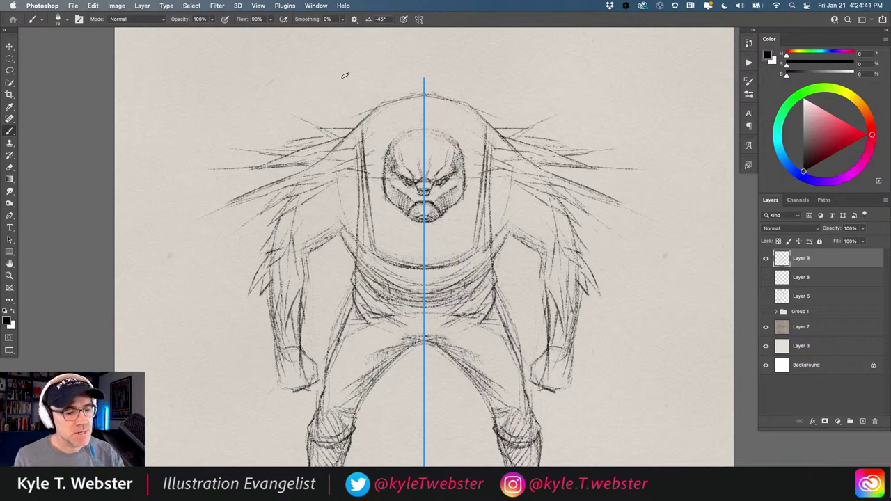
Hide the symmetry guide line over the figure.
{"action": "left_click", "coordinate": [419, 19]}
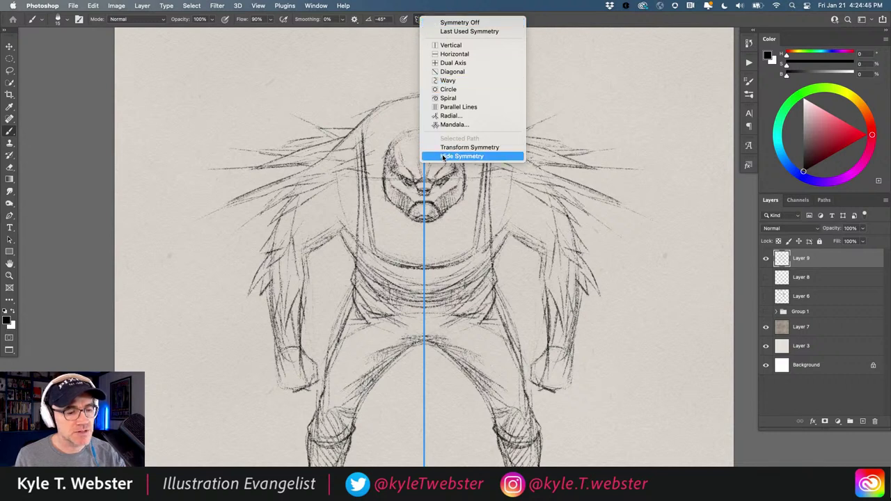
{"action": "left_click", "coordinate": [443, 156]}
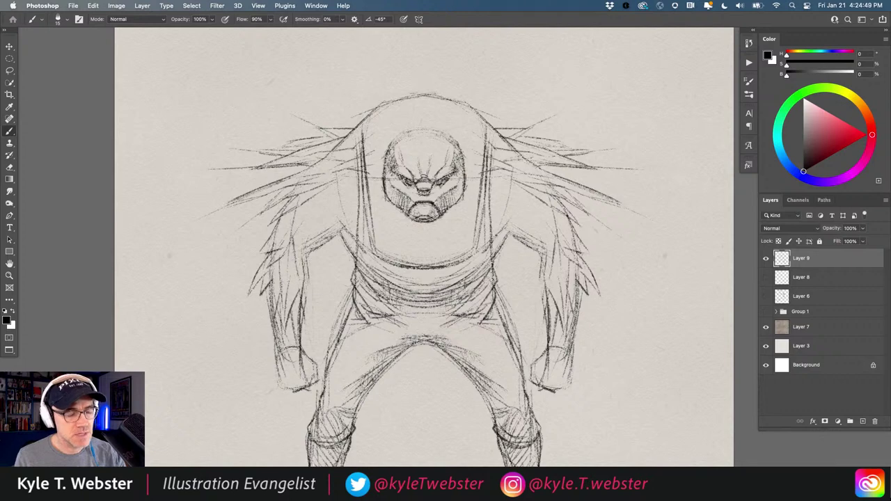
Draw a curved band across the forehead with rounded sides over the skull and an inner curve forming a rim.
{"action": "left_click", "coordinate": [407, 174], "text": "super"}
{"action": "left_click_drag", "start_coordinate": [386, 209], "coordinate": [372, 240]}
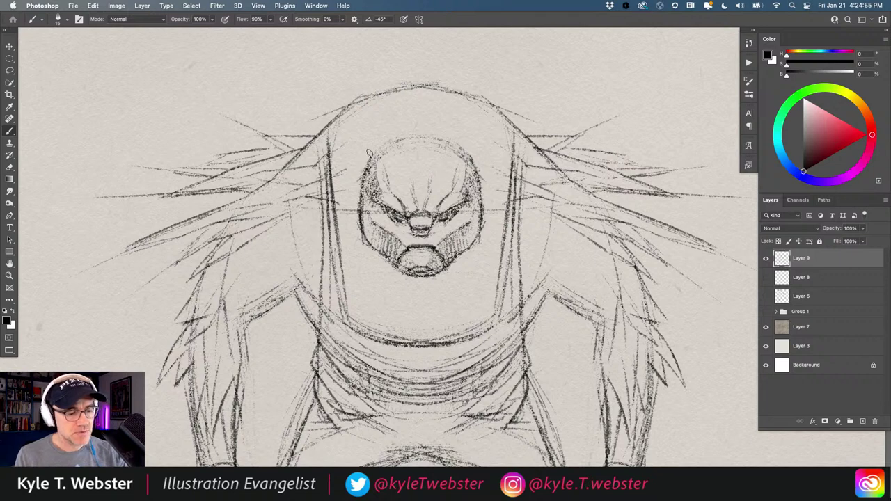
{"action": "left_click_drag", "start_coordinate": [364, 163], "coordinate": [475, 169]}
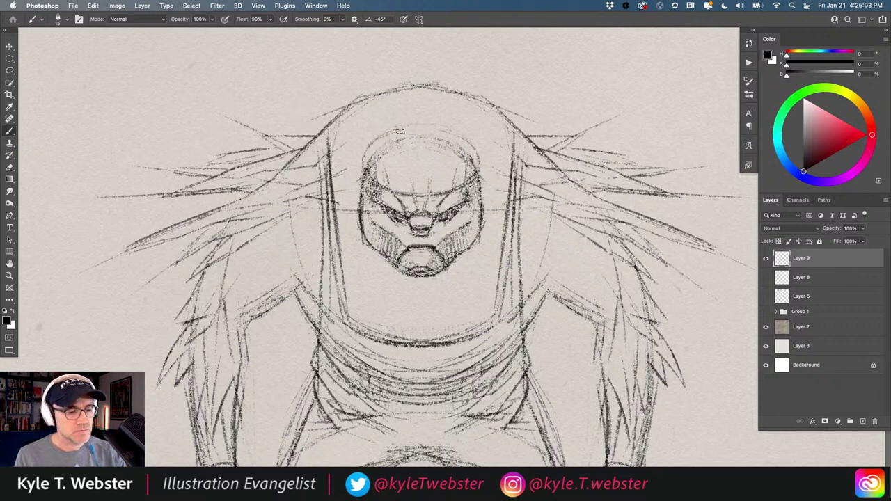
{"action": "mouse_move", "coordinate": [417, 194]}
{"action": "left_mouse_down"}
{"action": "mouse_move", "coordinate": [449, 191]}
{"action": "mouse_move", "coordinate": [479, 159]}
{"action": "left_mouse_up"}
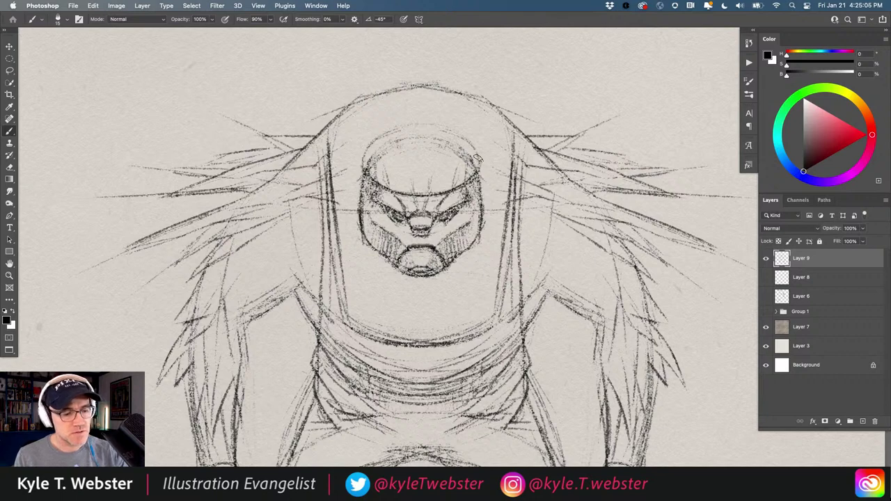
{"action": "mouse_move", "coordinate": [429, 195]}
{"action": "left_mouse_down"}
{"action": "mouse_move", "coordinate": [474, 174]}
{"action": "mouse_move", "coordinate": [470, 145]}
{"action": "left_mouse_up"}
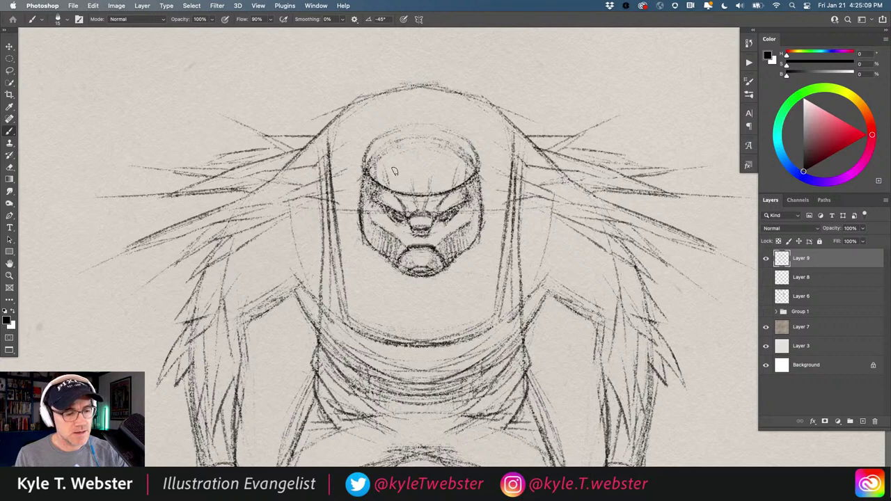
{"action": "mouse_move", "coordinate": [392, 170]}
{"action": "left_mouse_down"}
{"action": "mouse_move", "coordinate": [457, 158]}
{"action": "mouse_move", "coordinate": [428, 177]}
{"action": "mouse_move", "coordinate": [392, 172]}
{"action": "left_mouse_up"}
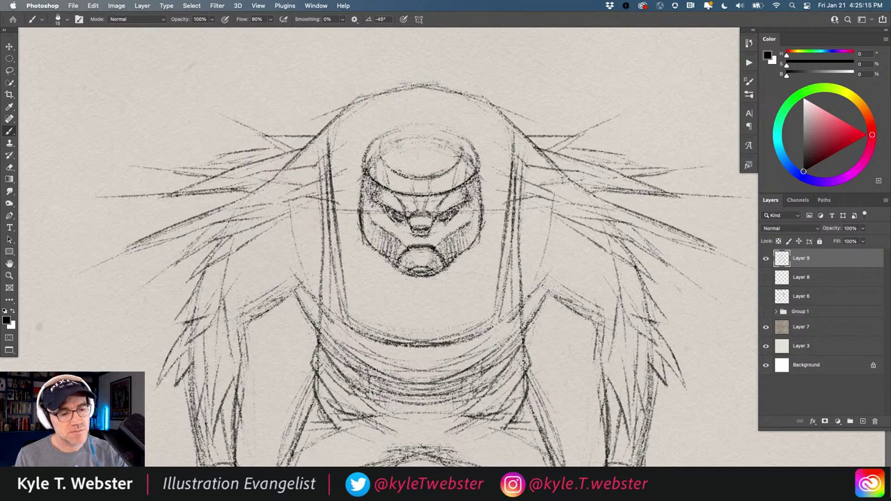
Draw a rounded hat crown rising from the curved brim on the head and darken the crown base and brim outline.
{"action": "left_click_drag", "start_coordinate": [459, 151], "coordinate": [387, 143]}
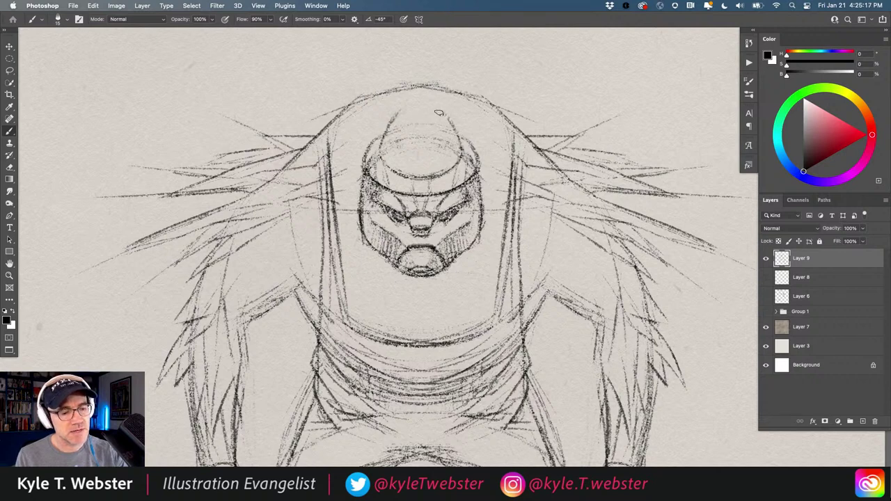
{"action": "left_click_drag", "start_coordinate": [437, 109], "coordinate": [393, 119]}
{"action": "left_click_drag", "start_coordinate": [448, 168], "coordinate": [396, 169]}
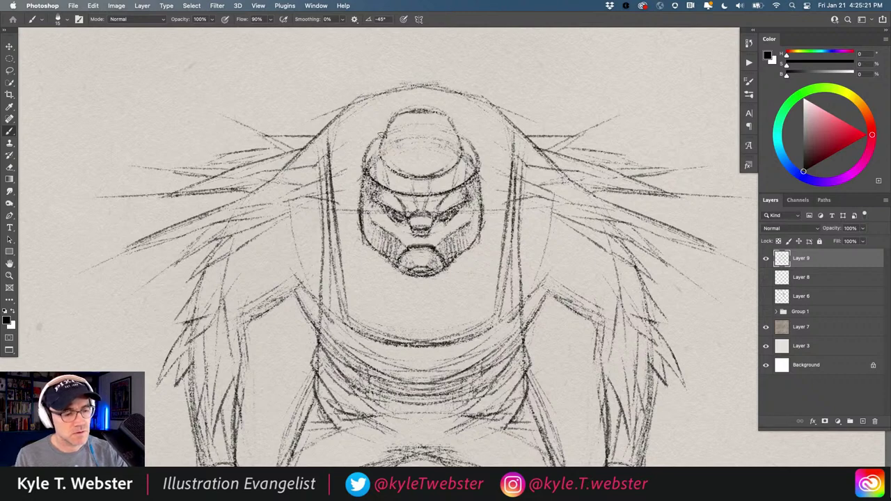
{"action": "left_click_drag", "start_coordinate": [384, 136], "coordinate": [361, 164]}
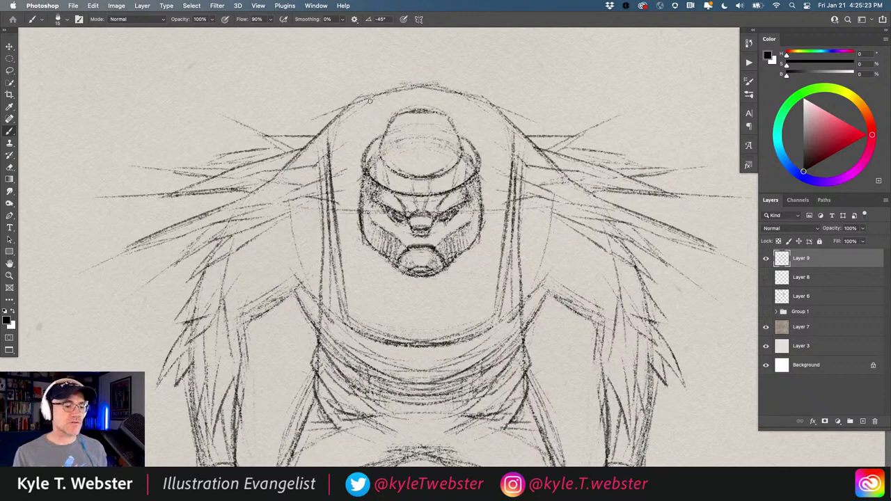
{"action": "mouse_move", "coordinate": [474, 149]}
{"action": "left_mouse_down"}
{"action": "mouse_move", "coordinate": [395, 136]}
{"action": "mouse_move", "coordinate": [449, 163]}
{"action": "mouse_move", "coordinate": [392, 173]}
{"action": "left_mouse_up"}
{"action": "left_click_drag", "start_coordinate": [451, 171], "coordinate": [391, 172]}
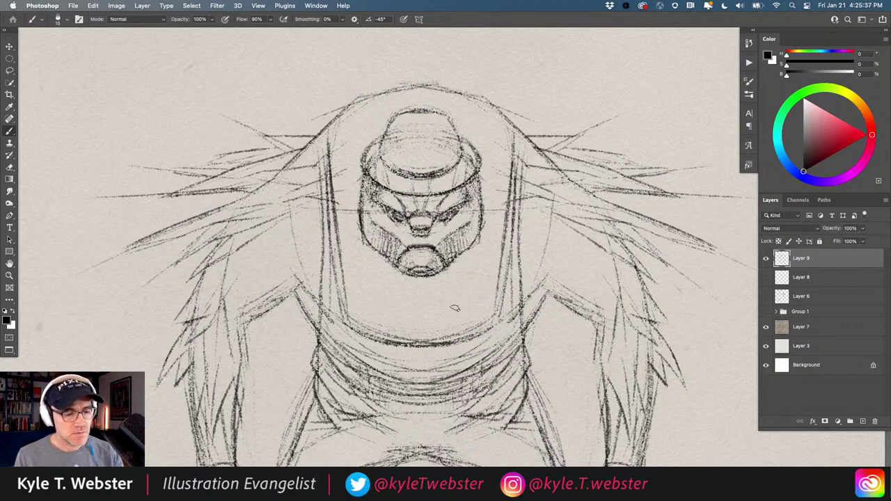
Add short pointed tufts on the upper arms and shoulders, and light diagonal texture strokes on the chest below the chin.
{"action": "mouse_move", "coordinate": [574, 233]}
{"action": "left_mouse_down"}
{"action": "mouse_move", "coordinate": [533, 258]}
{"action": "mouse_move", "coordinate": [588, 239]}
{"action": "mouse_move", "coordinate": [593, 262]}
{"action": "mouse_move", "coordinate": [569, 239]}
{"action": "mouse_move", "coordinate": [594, 254]}
{"action": "mouse_move", "coordinate": [553, 272]}
{"action": "mouse_move", "coordinate": [563, 264]}
{"action": "mouse_move", "coordinate": [617, 268]}
{"action": "mouse_move", "coordinate": [602, 252]}
{"action": "mouse_move", "coordinate": [592, 271]}
{"action": "mouse_move", "coordinate": [600, 250]}
{"action": "mouse_move", "coordinate": [571, 233]}
{"action": "mouse_move", "coordinate": [581, 237]}
{"action": "mouse_move", "coordinate": [548, 230]}
{"action": "mouse_move", "coordinate": [539, 252]}
{"action": "mouse_move", "coordinate": [568, 221]}
{"action": "mouse_move", "coordinate": [533, 218]}
{"action": "left_mouse_up"}
{"action": "left_click_drag", "start_coordinate": [539, 253], "coordinate": [561, 260]}
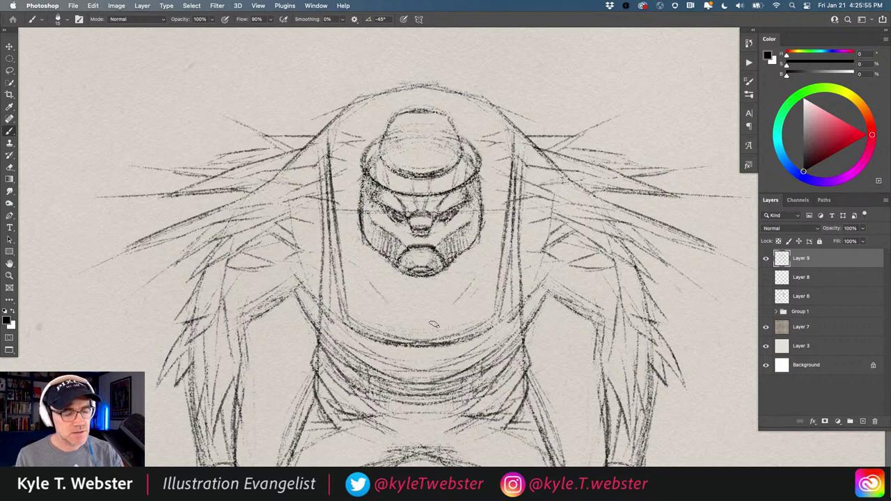
{"action": "left_click_drag", "start_coordinate": [379, 322], "coordinate": [353, 304]}
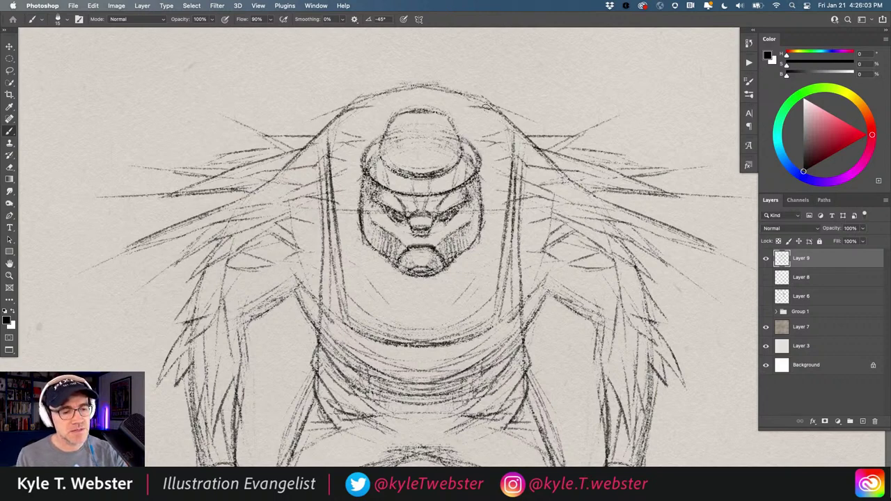
Darken the arched contour of the upper back with bumpy, overlapping strokes.
{"action": "mouse_move", "coordinate": [492, 110]}
{"action": "left_mouse_down"}
{"action": "mouse_move", "coordinate": [359, 105]}
{"action": "mouse_move", "coordinate": [364, 97]}
{"action": "left_mouse_up"}
{"action": "mouse_move", "coordinate": [390, 90]}
{"action": "left_mouse_down"}
{"action": "mouse_move", "coordinate": [413, 84]}
{"action": "mouse_move", "coordinate": [352, 103]}
{"action": "mouse_move", "coordinate": [323, 132]}
{"action": "left_mouse_up"}
{"action": "mouse_move", "coordinate": [394, 94]}
{"action": "left_mouse_down"}
{"action": "mouse_move", "coordinate": [347, 127]}
{"action": "mouse_move", "coordinate": [500, 128]}
{"action": "left_mouse_up"}
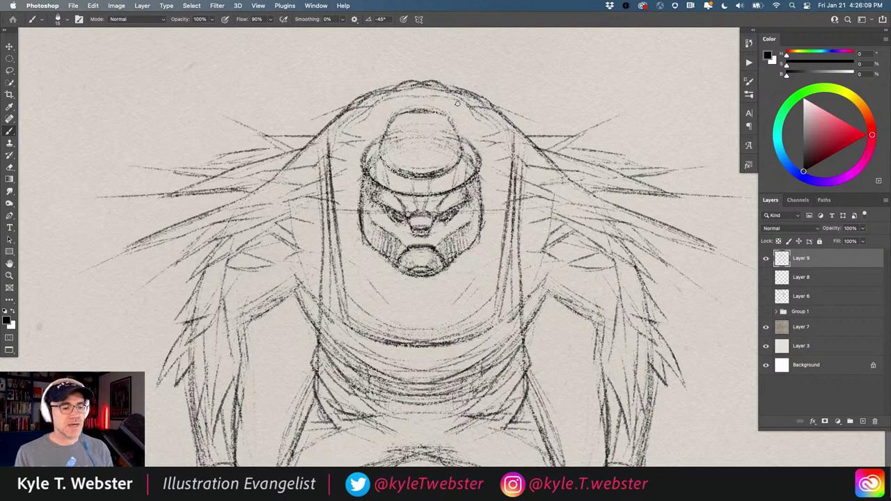
Add small, dark spiky tufts where the sloping shoulders meet the upper spikes.
{"action": "key", "text": "super+0"}
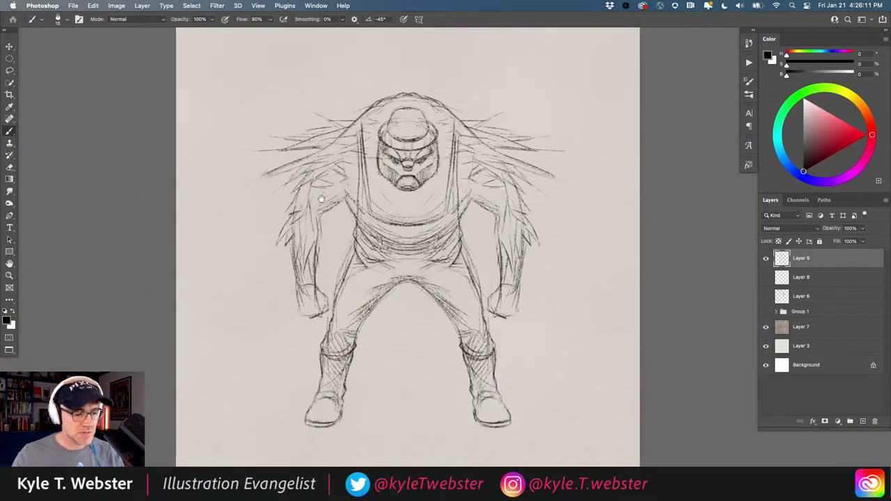
{"action": "key", "text": "v"}
{"action": "left_click_drag", "start_coordinate": [357, 208], "coordinate": [357, 223]}
{"action": "key", "text": "b"}
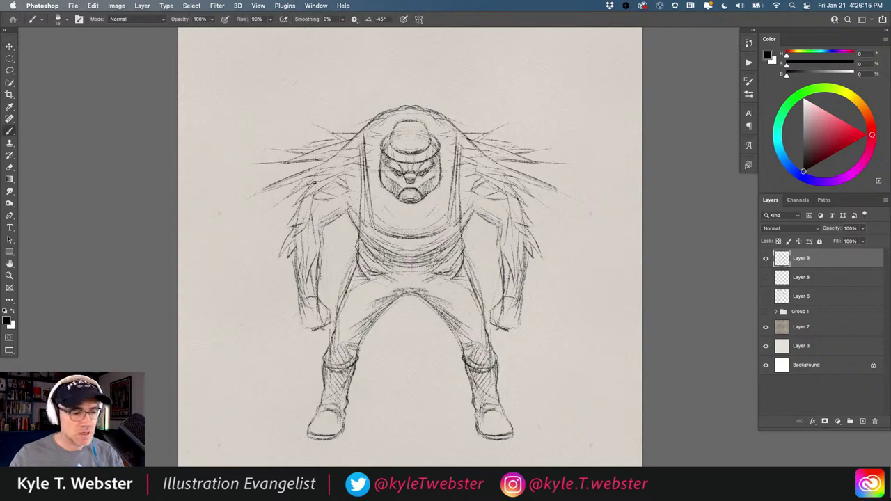
{"action": "left_click_drag", "start_coordinate": [316, 190], "coordinate": [311, 207]}
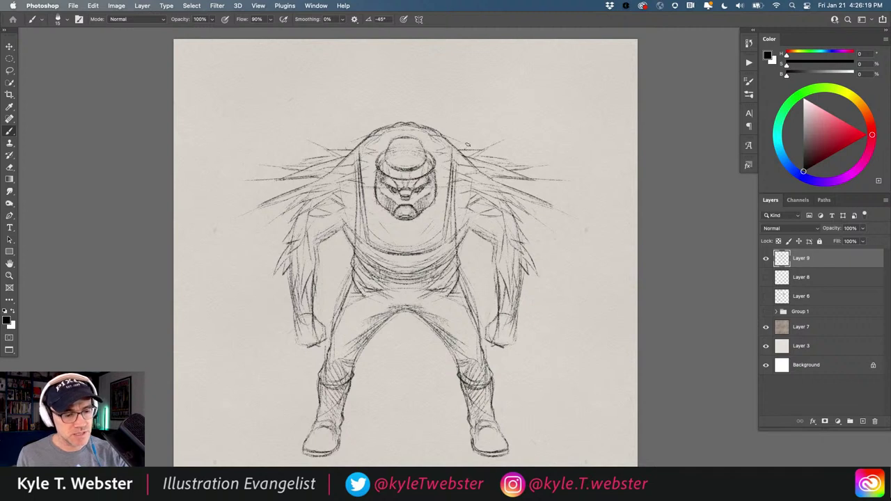
{"action": "left_click_drag", "start_coordinate": [456, 149], "coordinate": [471, 149]}
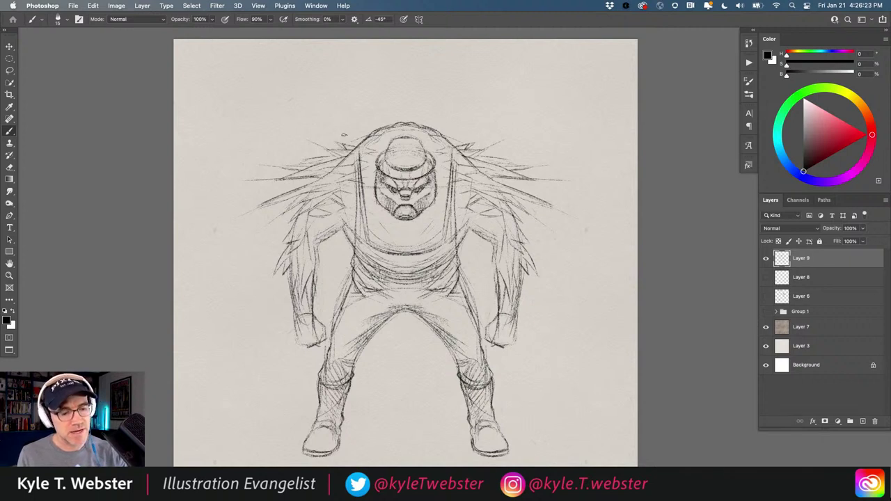
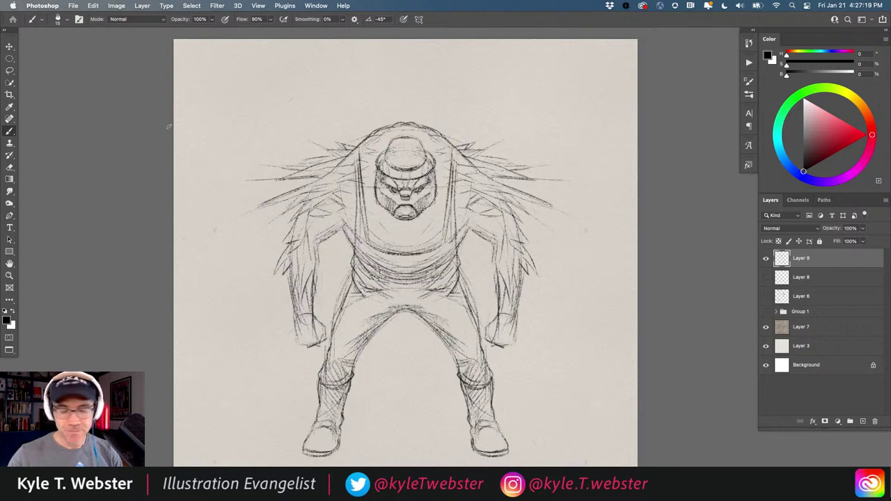
Draw long, branching antler-like spines sweeping up and outward from the upper back, and thicken their bases.
{"action": "left_click_drag", "start_coordinate": [290, 153], "coordinate": [303, 174]}
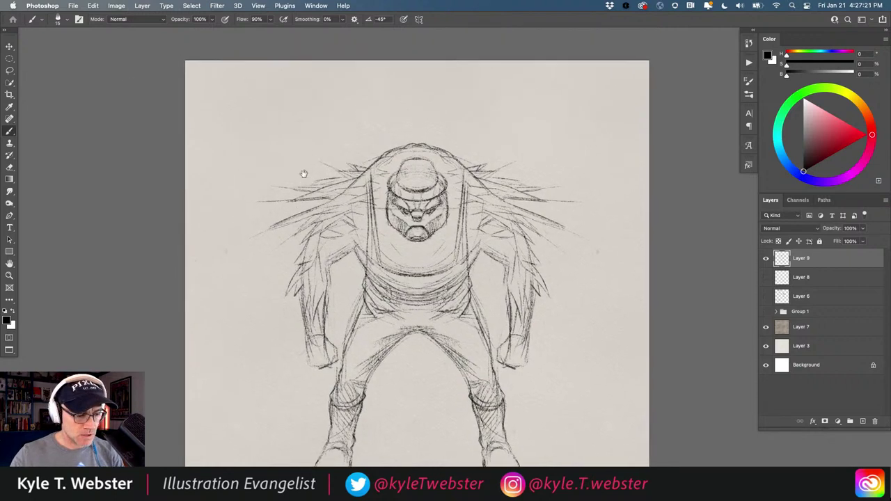
{"action": "left_click_drag", "start_coordinate": [420, 138], "coordinate": [380, 151]}
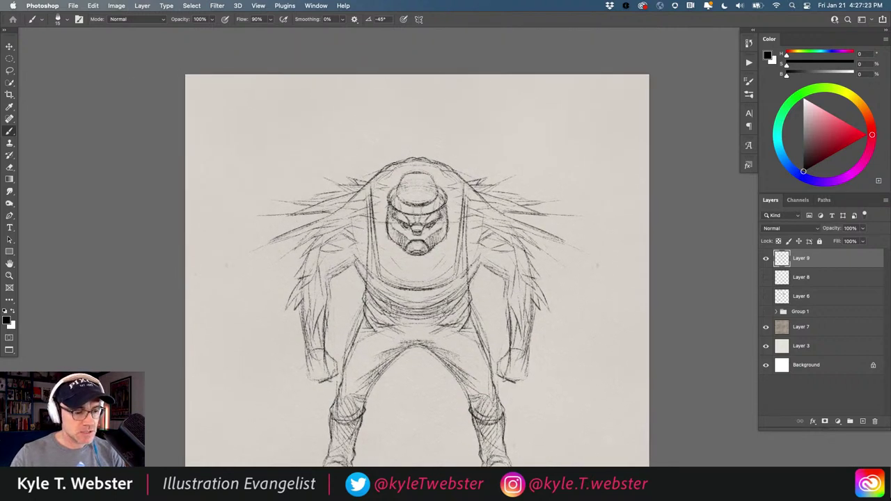
{"action": "mouse_move", "coordinate": [396, 164]}
{"action": "left_mouse_down"}
{"action": "mouse_move", "coordinate": [375, 131]}
{"action": "mouse_move", "coordinate": [292, 102]}
{"action": "left_mouse_up"}
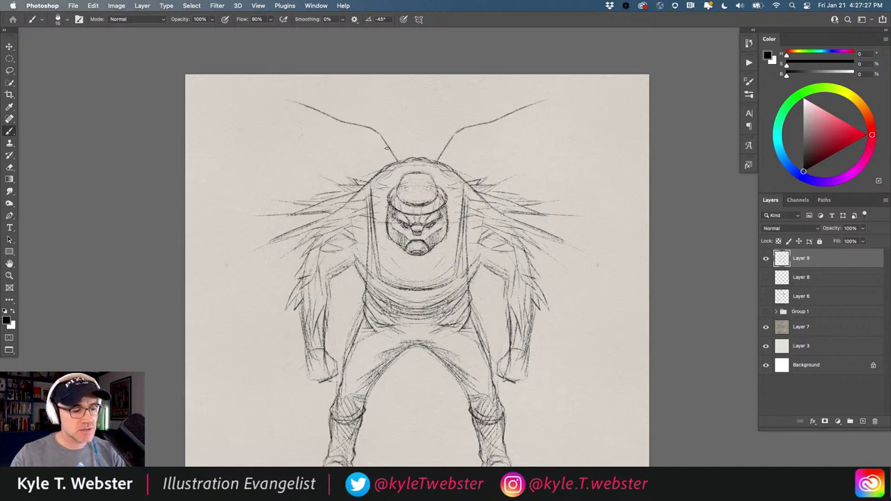
{"action": "left_click_drag", "start_coordinate": [389, 149], "coordinate": [273, 109]}
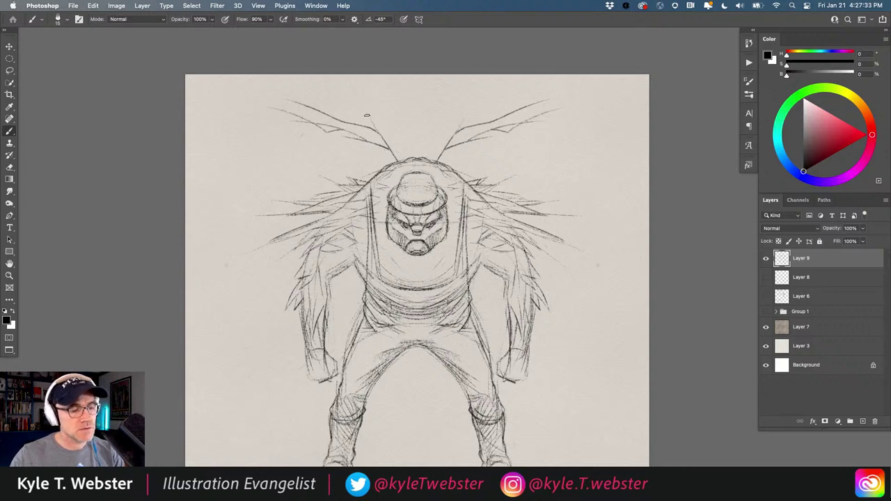
{"action": "mouse_move", "coordinate": [358, 113]}
{"action": "left_mouse_down"}
{"action": "mouse_move", "coordinate": [331, 99]}
{"action": "mouse_move", "coordinate": [349, 115]}
{"action": "mouse_move", "coordinate": [292, 110]}
{"action": "left_mouse_up"}
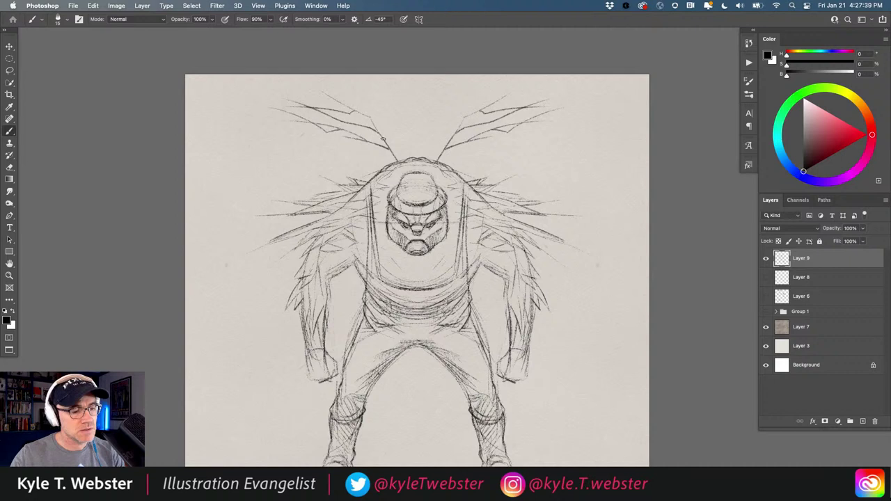
{"action": "mouse_move", "coordinate": [400, 160]}
{"action": "left_mouse_down"}
{"action": "mouse_move", "coordinate": [376, 124]}
{"action": "mouse_move", "coordinate": [394, 148]}
{"action": "left_mouse_up"}
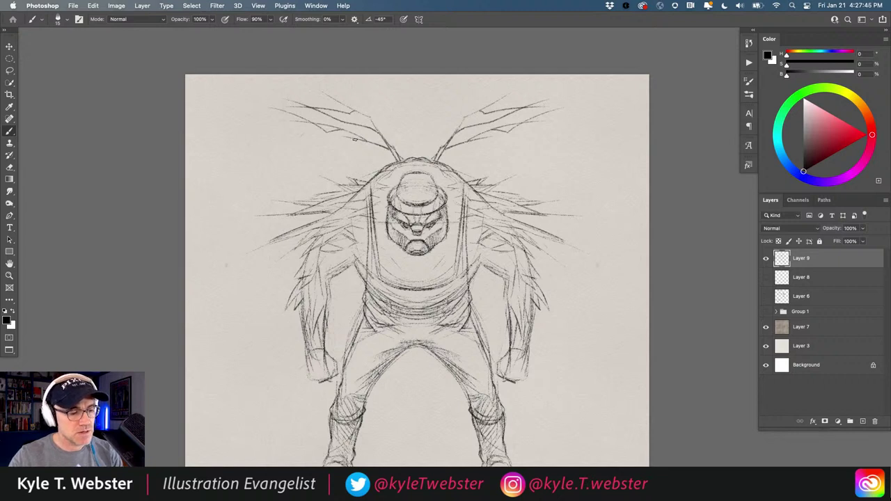
Add lower, outward-curving branches beneath the long spines and fill in thinner offshoots between them.
{"action": "mouse_move", "coordinate": [344, 143]}
{"action": "left_mouse_down"}
{"action": "mouse_move", "coordinate": [285, 162]}
{"action": "mouse_move", "coordinate": [301, 149]}
{"action": "left_mouse_up"}
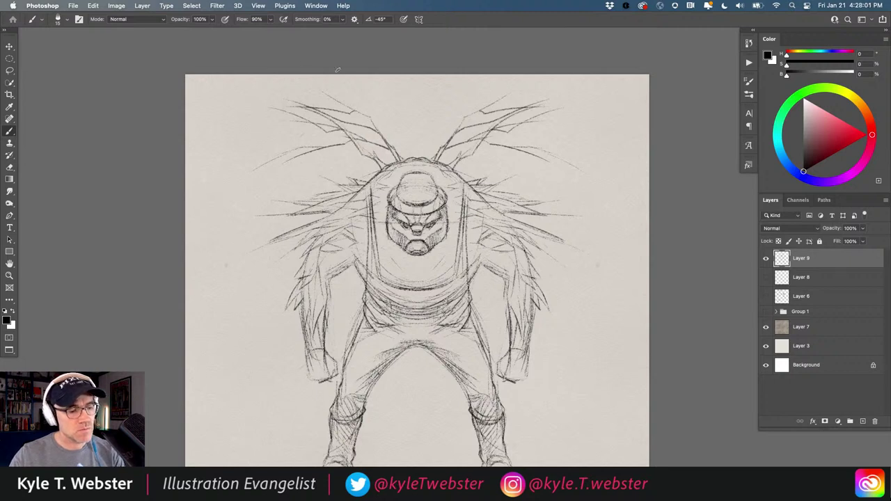
{"action": "mouse_move", "coordinate": [341, 137]}
{"action": "left_mouse_down"}
{"action": "mouse_move", "coordinate": [283, 111]}
{"action": "mouse_move", "coordinate": [283, 121]}
{"action": "left_mouse_up"}
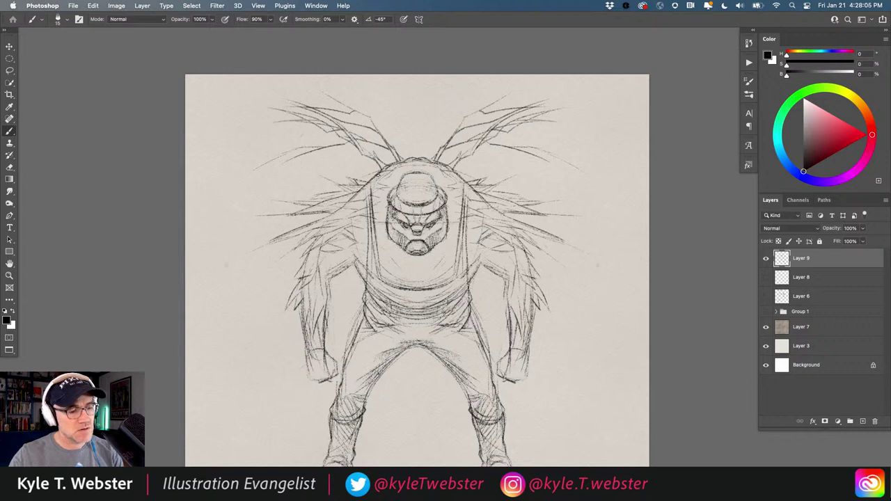
{"action": "mouse_move", "coordinate": [371, 145]}
{"action": "left_mouse_down"}
{"action": "mouse_move", "coordinate": [283, 149]}
{"action": "mouse_move", "coordinate": [294, 138]}
{"action": "left_mouse_up"}
Fill the space above the back with upright, fanning spikes and denser strokes among the branches.
{"action": "left_click_drag", "start_coordinate": [410, 159], "coordinate": [386, 93]}
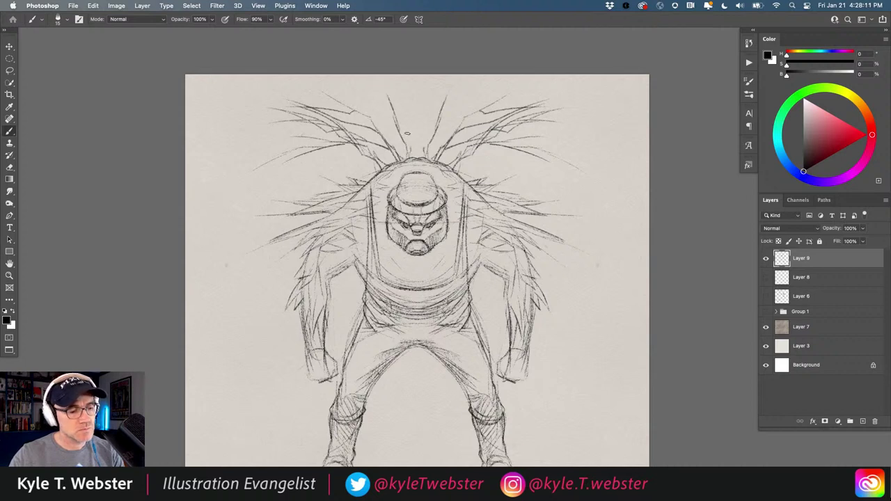
{"action": "mouse_move", "coordinate": [408, 147]}
{"action": "left_mouse_down"}
{"action": "mouse_move", "coordinate": [399, 110]}
{"action": "mouse_move", "coordinate": [397, 145]}
{"action": "mouse_move", "coordinate": [369, 109]}
{"action": "left_mouse_up"}
{"action": "left_click_drag", "start_coordinate": [397, 139], "coordinate": [365, 96]}
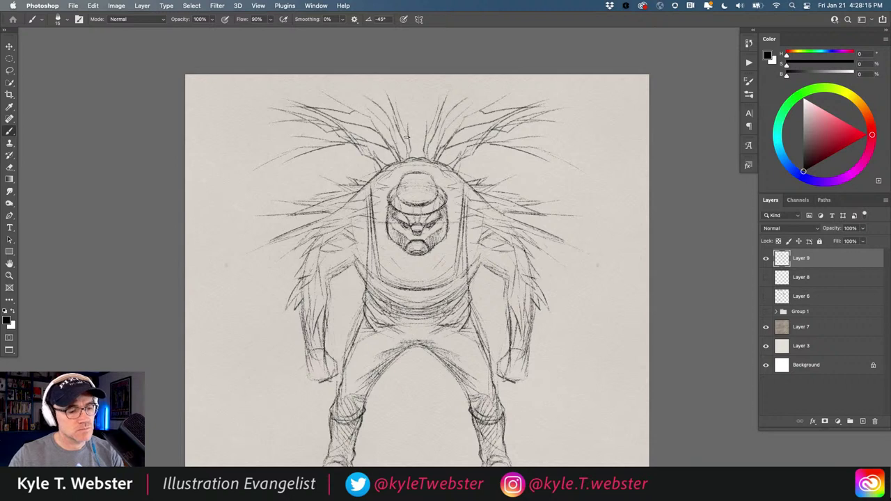
{"action": "mouse_move", "coordinate": [409, 155]}
{"action": "left_mouse_down"}
{"action": "mouse_move", "coordinate": [398, 140]}
{"action": "mouse_move", "coordinate": [341, 128]}
{"action": "left_mouse_up"}
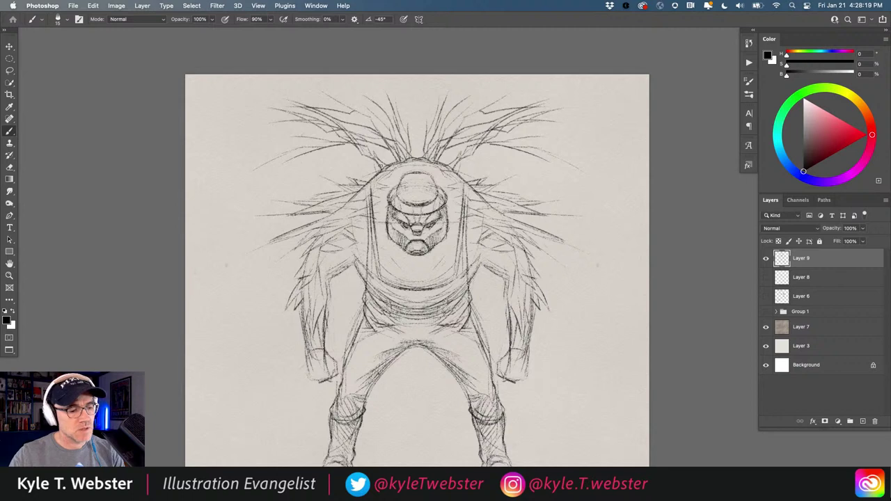
{"action": "mouse_move", "coordinate": [390, 163]}
{"action": "left_mouse_down"}
{"action": "mouse_move", "coordinate": [377, 153]}
{"action": "mouse_move", "coordinate": [341, 157]}
{"action": "mouse_move", "coordinate": [291, 125]}
{"action": "left_mouse_up"}
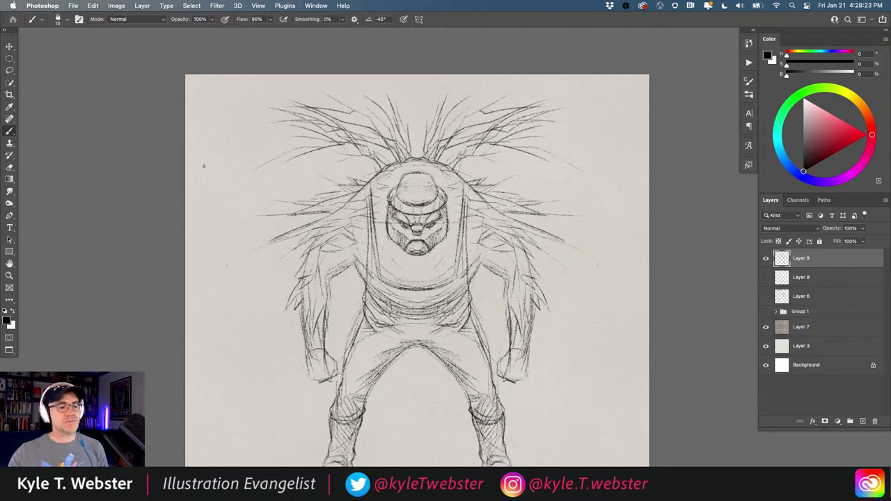
Draw further spikes fanning from the shoulders to bridge the gap between the upper spines and the shoulder spikes.
{"action": "mouse_move", "coordinate": [371, 181]}
{"action": "left_mouse_down"}
{"action": "mouse_move", "coordinate": [335, 155]}
{"action": "mouse_move", "coordinate": [299, 159]}
{"action": "mouse_move", "coordinate": [312, 145]}
{"action": "mouse_move", "coordinate": [274, 149]}
{"action": "left_mouse_up"}
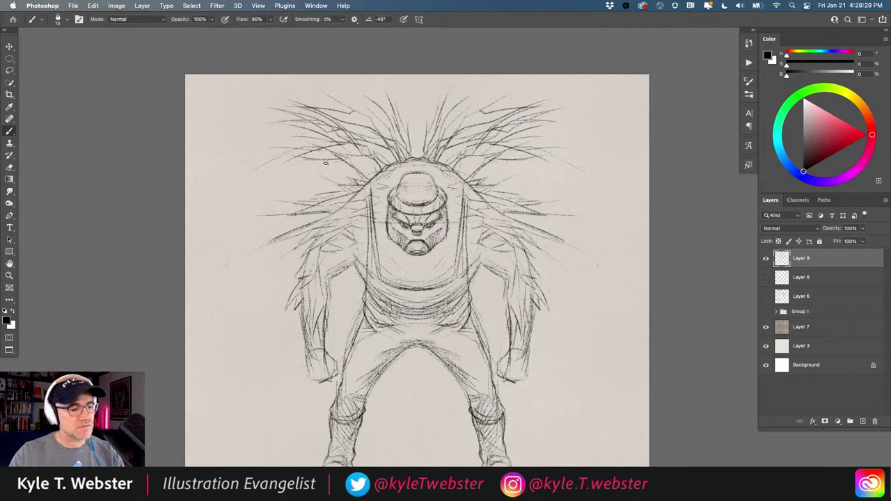
{"action": "left_click_drag", "start_coordinate": [327, 163], "coordinate": [293, 170]}
{"action": "left_click_drag", "start_coordinate": [374, 178], "coordinate": [373, 137]}
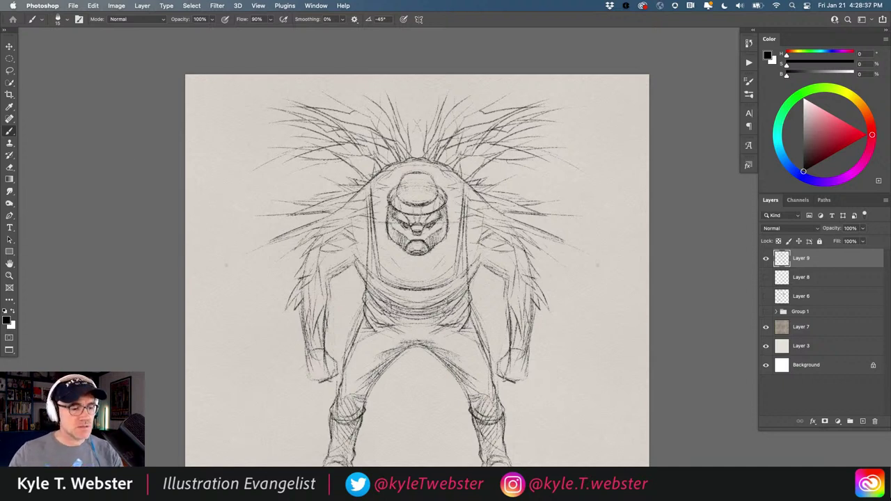
Hatch a pointed beard-like shadow beneath the jaw and chin.
{"action": "left_click_drag", "start_coordinate": [267, 279], "coordinate": [268, 236]}
{"action": "left_click_drag", "start_coordinate": [407, 177], "coordinate": [408, 150]}
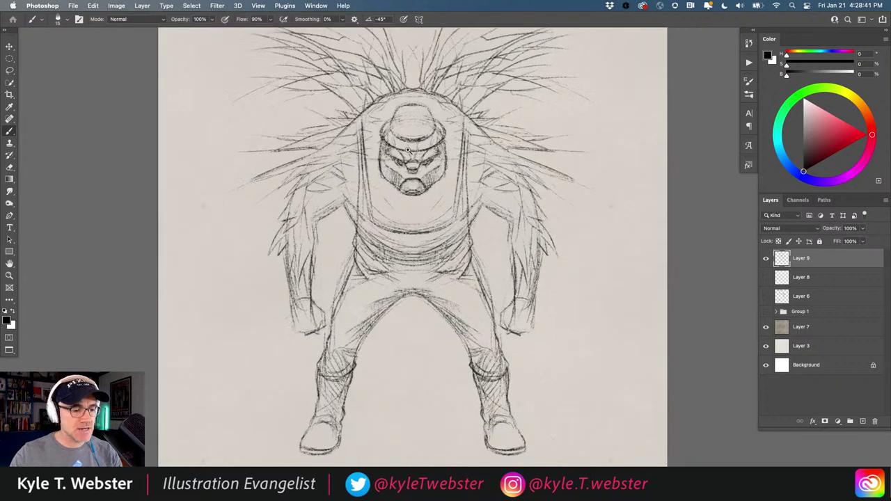
{"action": "scroll", "coordinate": [408, 151], "scroll_direction": "up", "scroll_amount": 1}
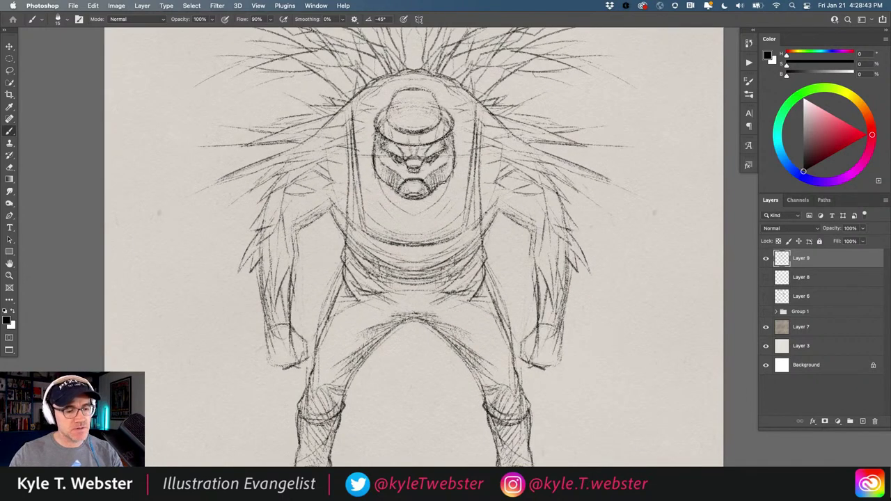
{"action": "left_click_drag", "start_coordinate": [443, 182], "coordinate": [413, 208]}
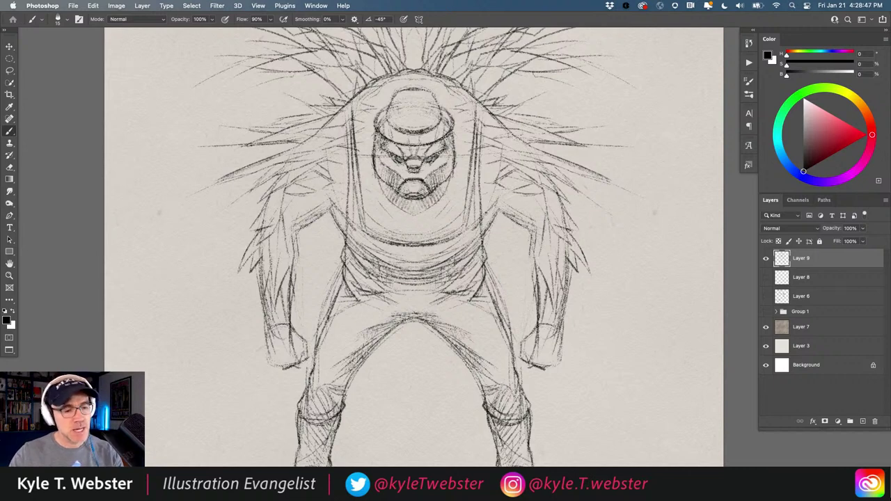
Draw a dent in the top of the hat crown and curved creases on its sides.
{"action": "scroll", "coordinate": [264, 255], "scroll_direction": "down", "scroll_amount": 1}
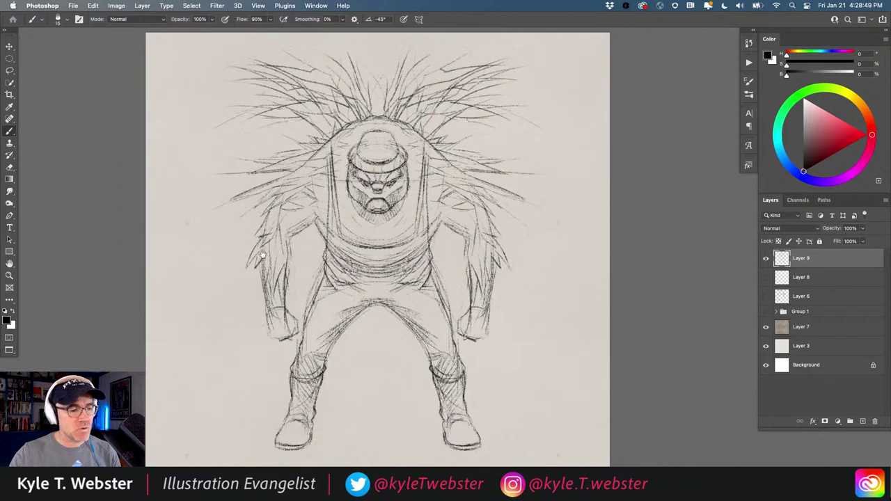
{"action": "left_click_drag", "start_coordinate": [263, 255], "coordinate": [305, 256]}
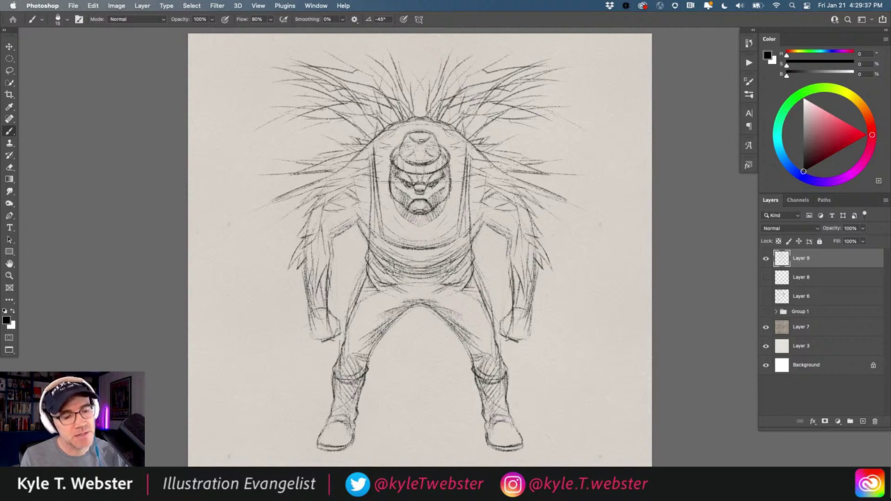
{"action": "left_click_drag", "start_coordinate": [402, 150], "coordinate": [440, 150]}
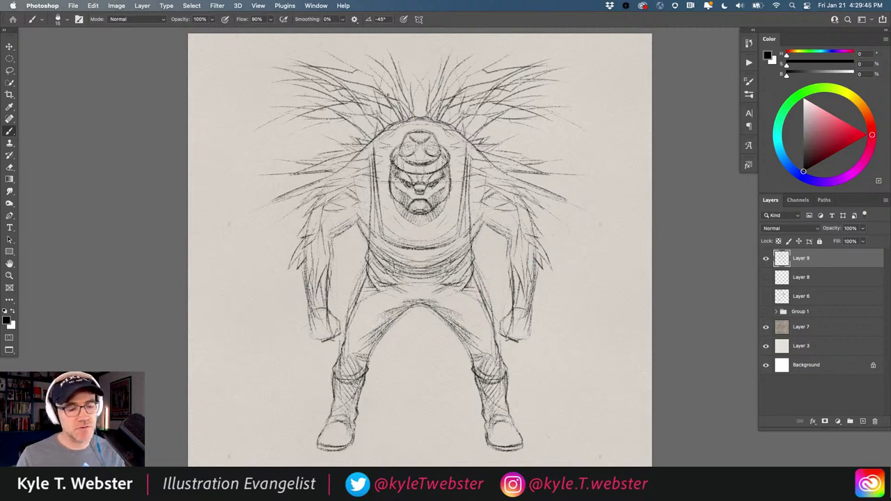
Darken the eyes under the slanted brows with small pencil marks.
{"action": "scroll", "coordinate": [425, 181], "scroll_direction": "up", "scroll_amount": 3}
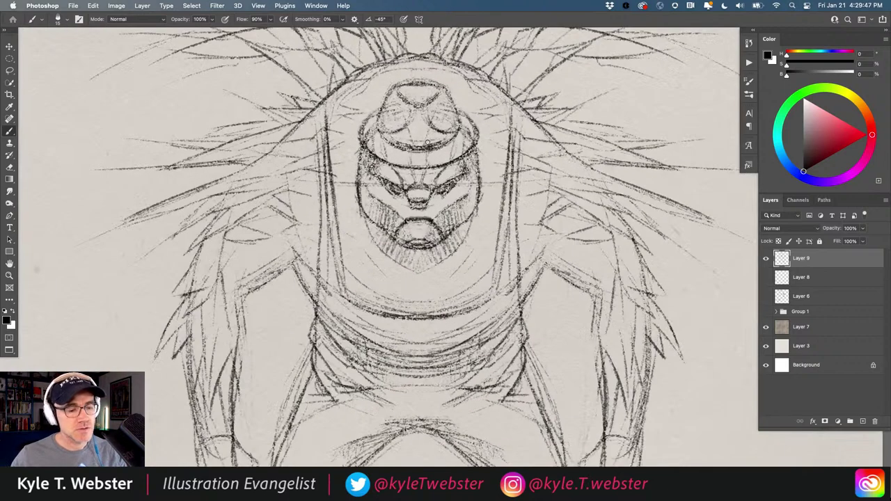
{"action": "left_click", "coordinate": [441, 188]}
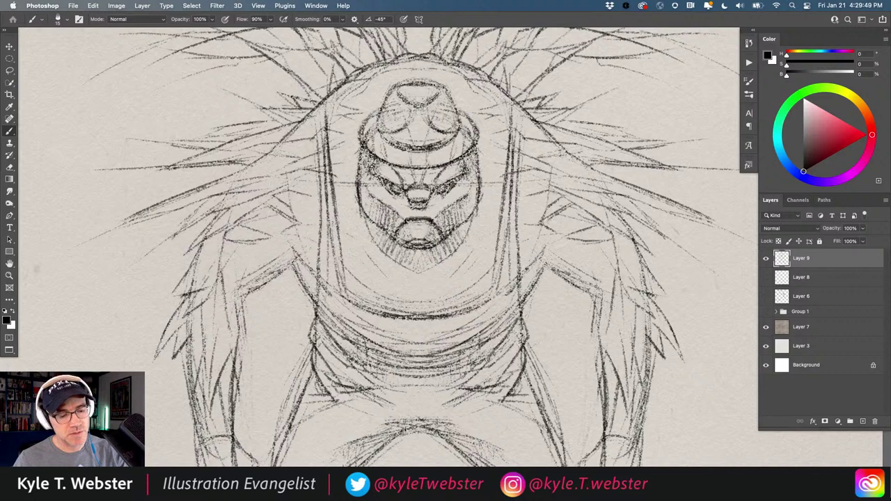
{"action": "mouse_move", "coordinate": [438, 189]}
{"action": "left_mouse_down"}
{"action": "mouse_move", "coordinate": [445, 185]}
{"action": "mouse_move", "coordinate": [425, 172]}
{"action": "mouse_move", "coordinate": [436, 179]}
{"action": "left_mouse_up"}
{"action": "left_click", "coordinate": [442, 188]}
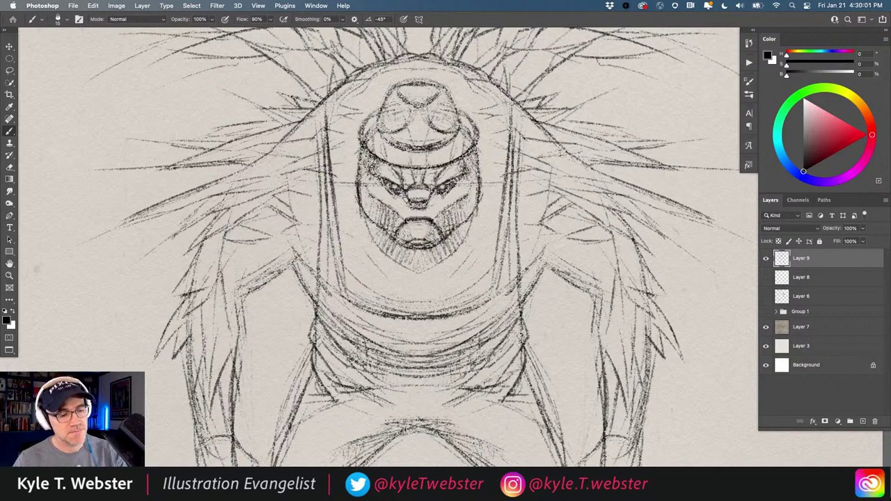
Outline the jagged outer arms, forearms, fists and inner arm edges with a bold dark pencil contour.
{"action": "key", "text": "super+minus"}
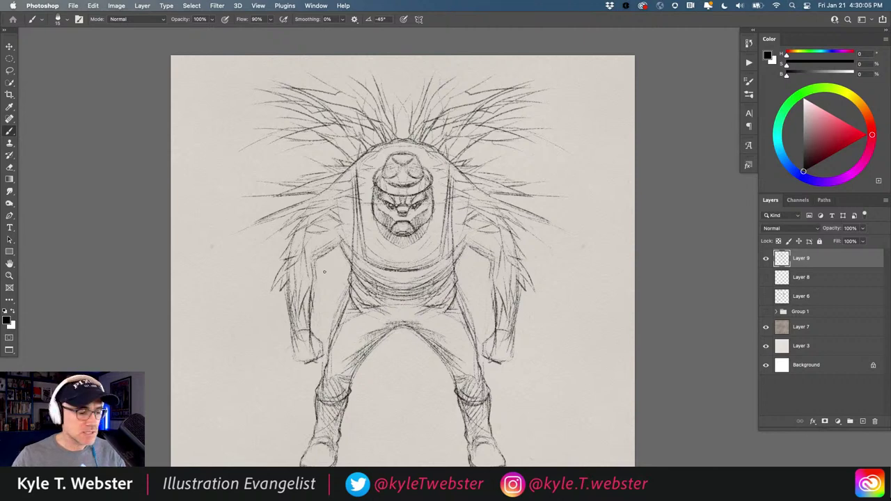
{"action": "scroll", "coordinate": [326, 239], "scroll_direction": "up", "scroll_amount": 2}
{"action": "mouse_move", "coordinate": [346, 241]}
{"action": "left_mouse_down"}
{"action": "mouse_move", "coordinate": [313, 270]}
{"action": "mouse_move", "coordinate": [319, 261]}
{"action": "mouse_move", "coordinate": [309, 351]}
{"action": "mouse_move", "coordinate": [326, 385]}
{"action": "mouse_move", "coordinate": [298, 401]}
{"action": "mouse_move", "coordinate": [284, 386]}
{"action": "mouse_move", "coordinate": [272, 298]}
{"action": "mouse_move", "coordinate": [259, 294]}
{"action": "mouse_move", "coordinate": [297, 208]}
{"action": "mouse_move", "coordinate": [270, 224]}
{"action": "mouse_move", "coordinate": [292, 200]}
{"action": "left_mouse_up"}
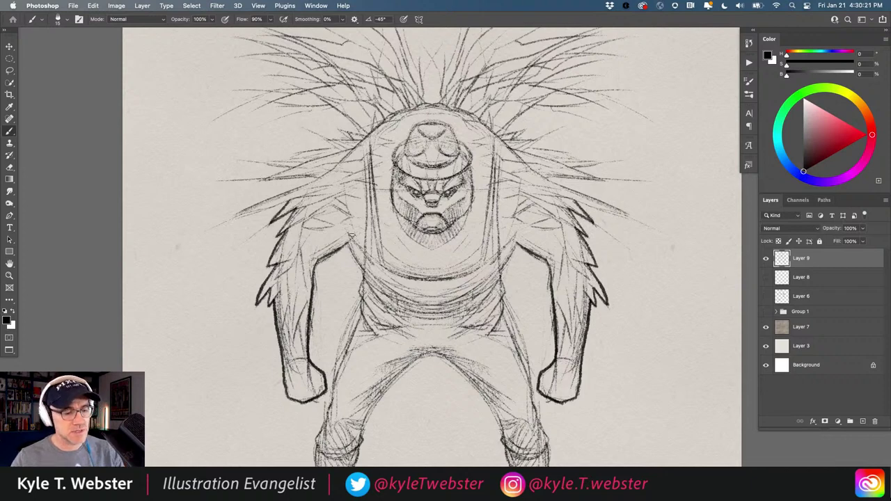
{"action": "mouse_move", "coordinate": [323, 255]}
{"action": "left_mouse_down"}
{"action": "mouse_move", "coordinate": [303, 178]}
{"action": "mouse_move", "coordinate": [344, 193]}
{"action": "mouse_move", "coordinate": [344, 206]}
{"action": "mouse_move", "coordinate": [311, 328]}
{"action": "mouse_move", "coordinate": [288, 369]}
{"action": "left_mouse_up"}
Continue the bold contour down the sides of the torso and around the legs, crotch arch and boots.
{"action": "scroll", "coordinate": [295, 369], "scroll_direction": "down", "scroll_amount": 3}
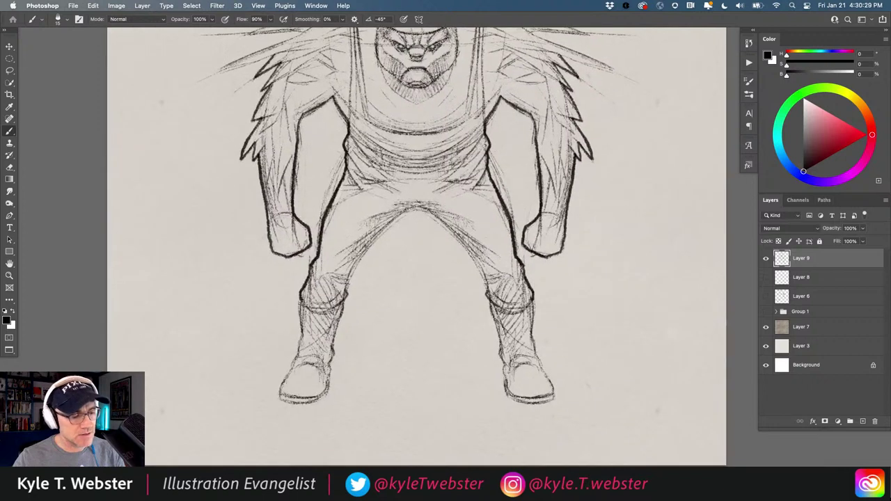
{"action": "mouse_move", "coordinate": [301, 301]}
{"action": "left_mouse_down"}
{"action": "mouse_move", "coordinate": [292, 374]}
{"action": "mouse_move", "coordinate": [280, 390]}
{"action": "mouse_move", "coordinate": [280, 402]}
{"action": "mouse_move", "coordinate": [306, 405]}
{"action": "mouse_move", "coordinate": [324, 389]}
{"action": "mouse_move", "coordinate": [349, 284]}
{"action": "mouse_move", "coordinate": [382, 232]}
{"action": "mouse_move", "coordinate": [417, 208]}
{"action": "left_mouse_up"}
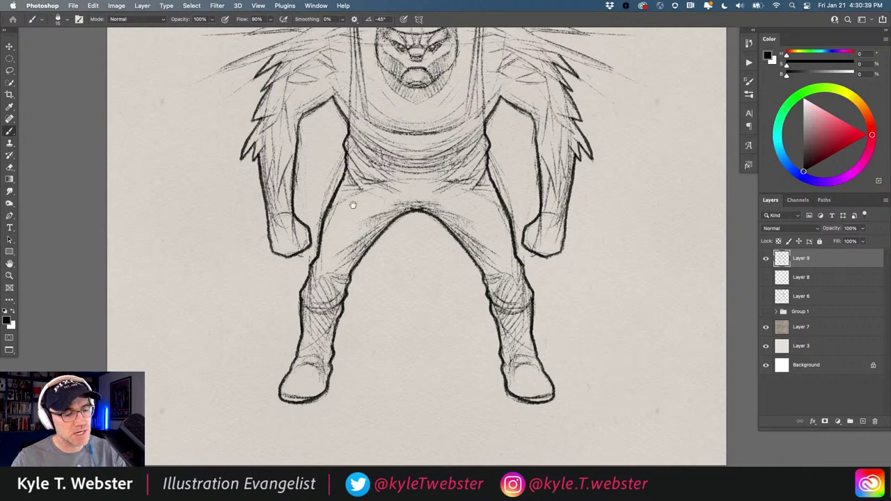
{"action": "key", "text": "super+minus"}
{"action": "key", "text": "super+minus"}
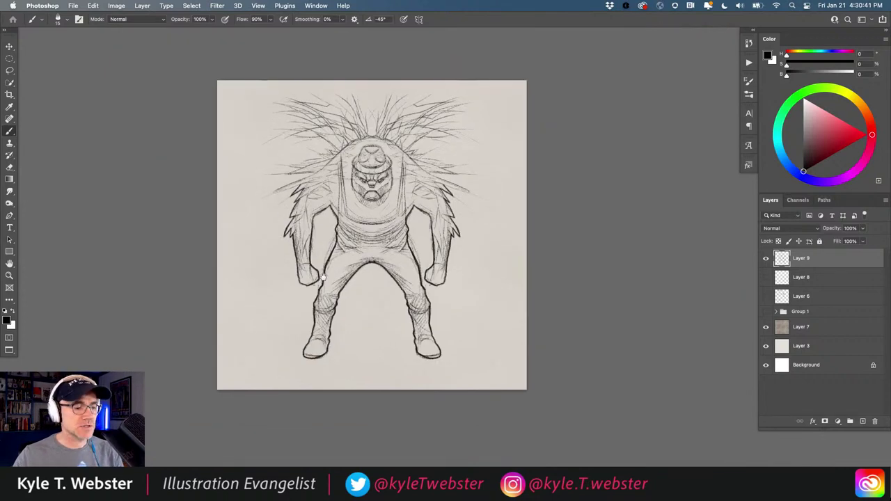
{"action": "key", "text": "super+plus"}
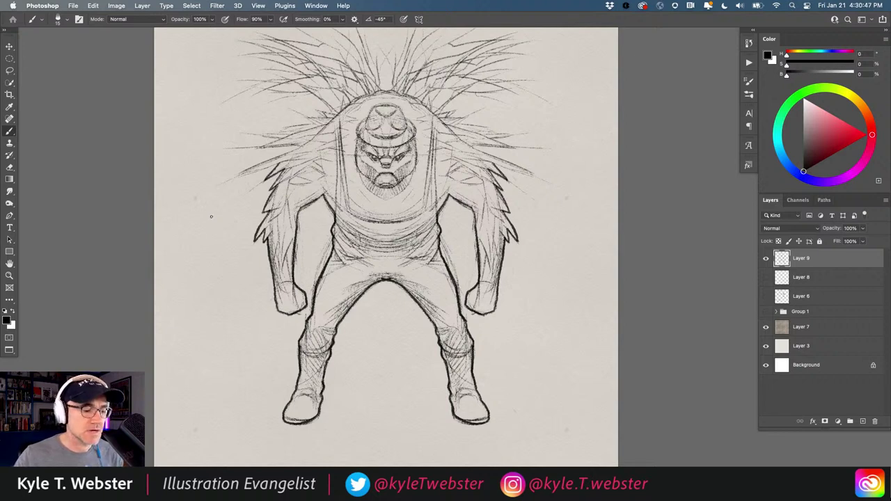
Undo all the bold contour strokes on the arms, torso sides, legs and boots.
{"action": "key", "text": "super+z"}
{"action": "key", "text": "super+z"}
{"action": "key", "text": "super+z"}
{"action": "key", "text": "super+z"}
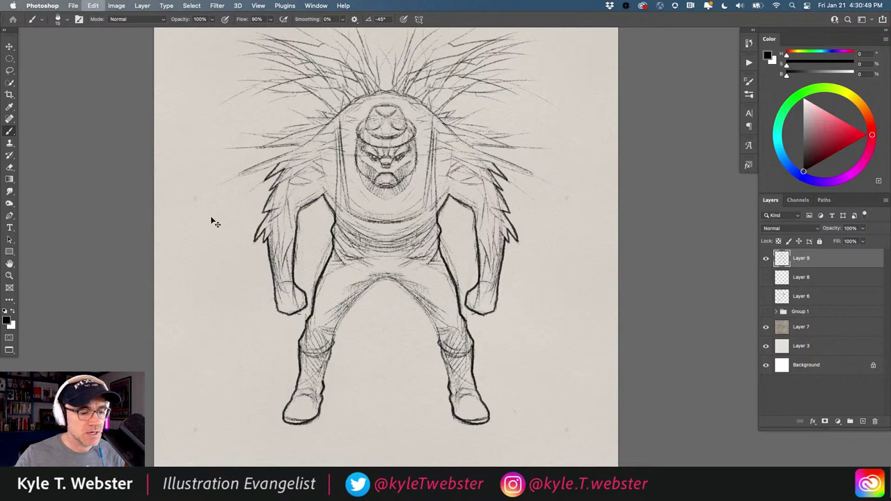
{"action": "key", "text": "super+z"}
{"action": "key", "text": "super+z"}
{"action": "key", "text": "super+z"}
{"action": "key", "text": "super+z"}
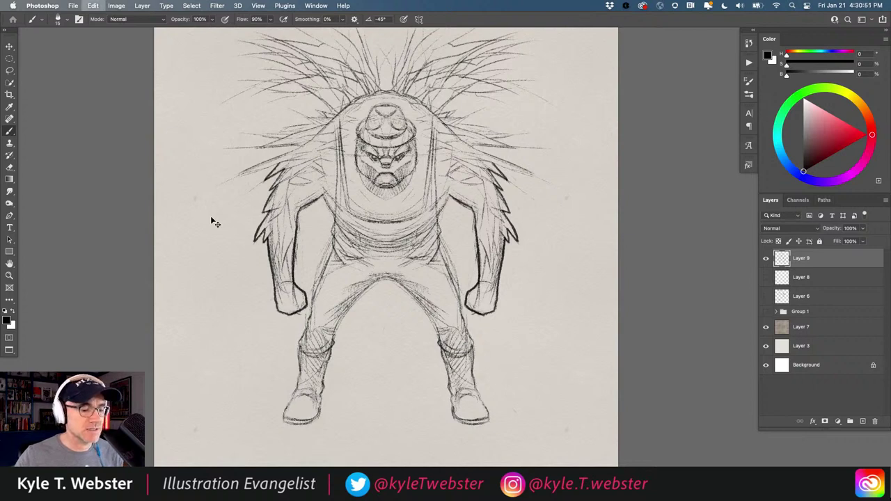
{"action": "key", "text": "super+z"}
{"action": "key", "text": "super+z"}
{"action": "key", "text": "super+z"}
{"action": "key", "text": "super+z"}
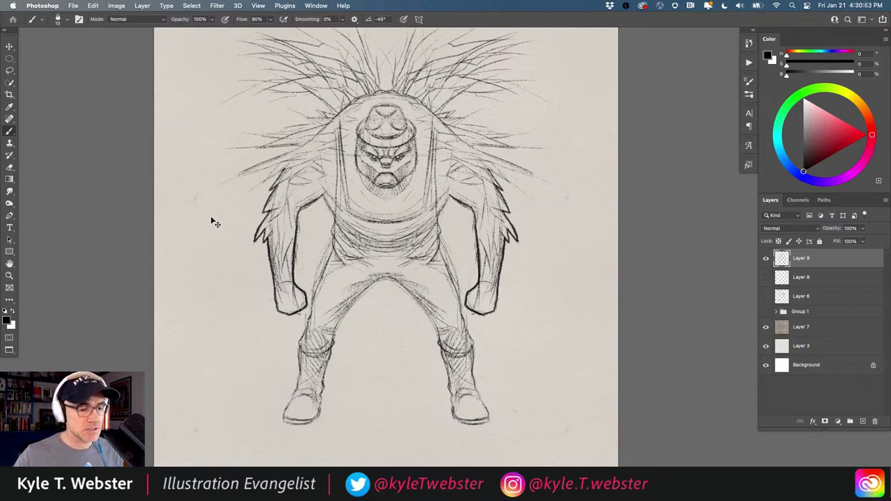
{"action": "key", "text": "super+z"}
{"action": "key", "text": "super+z"}
{"action": "key", "text": "super+z"}
{"action": "key", "text": "super+z"}
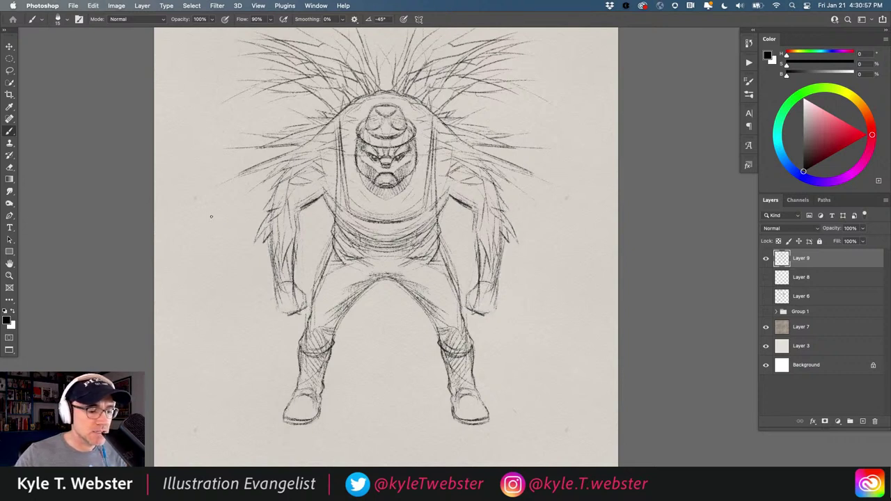
{"action": "key", "text": "super+z"}
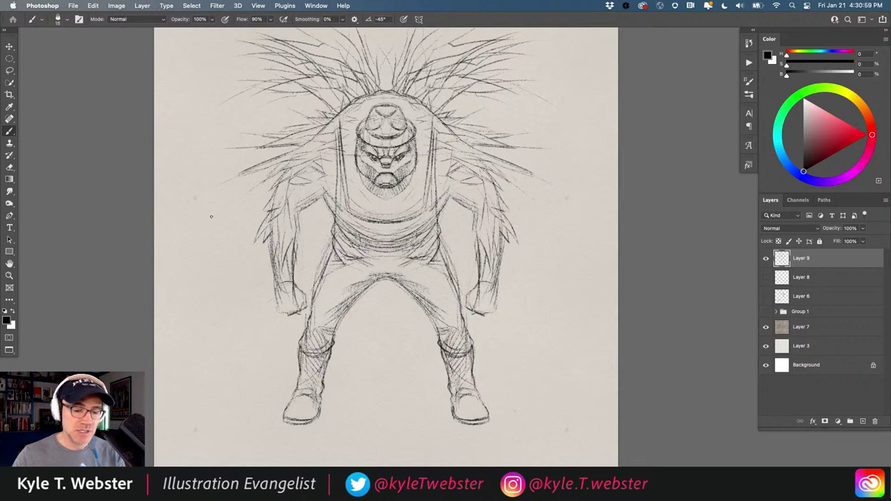
Add a new layer above the sketch and trace the mirrored shoulder spikes on it with bold pointed outlines.
{"action": "left_click", "coordinate": [863, 421]}
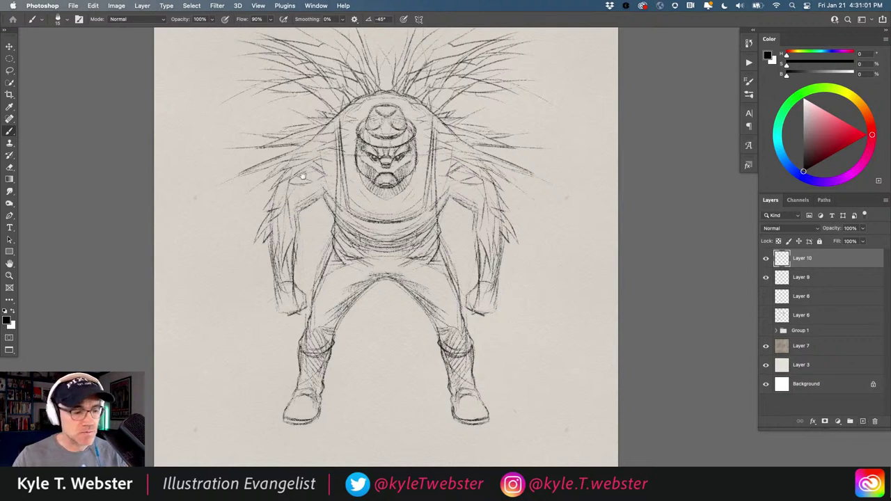
{"action": "scroll", "coordinate": [303, 176], "scroll_direction": "up", "scroll_amount": 2}
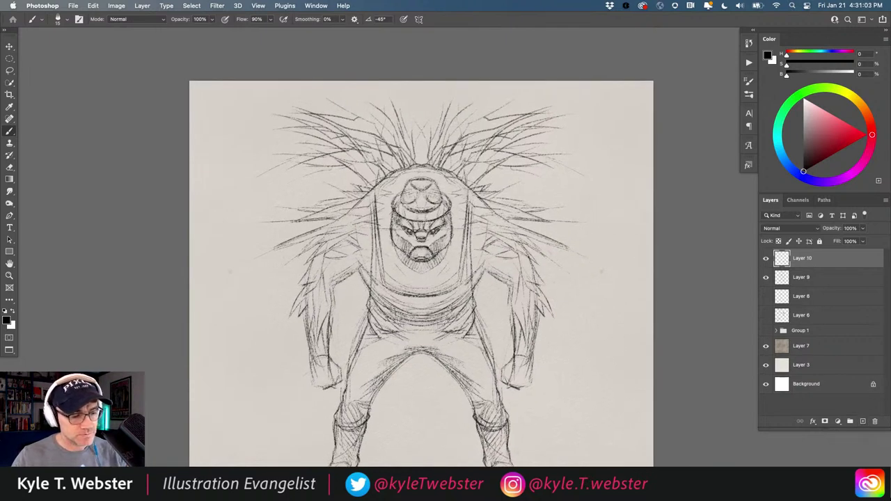
{"action": "mouse_move", "coordinate": [359, 174]}
{"action": "left_mouse_down"}
{"action": "mouse_move", "coordinate": [312, 205]}
{"action": "mouse_move", "coordinate": [329, 206]}
{"action": "mouse_move", "coordinate": [299, 206]}
{"action": "mouse_move", "coordinate": [345, 200]}
{"action": "mouse_move", "coordinate": [294, 221]}
{"action": "mouse_move", "coordinate": [308, 218]}
{"action": "mouse_move", "coordinate": [273, 249]}
{"action": "left_mouse_up"}
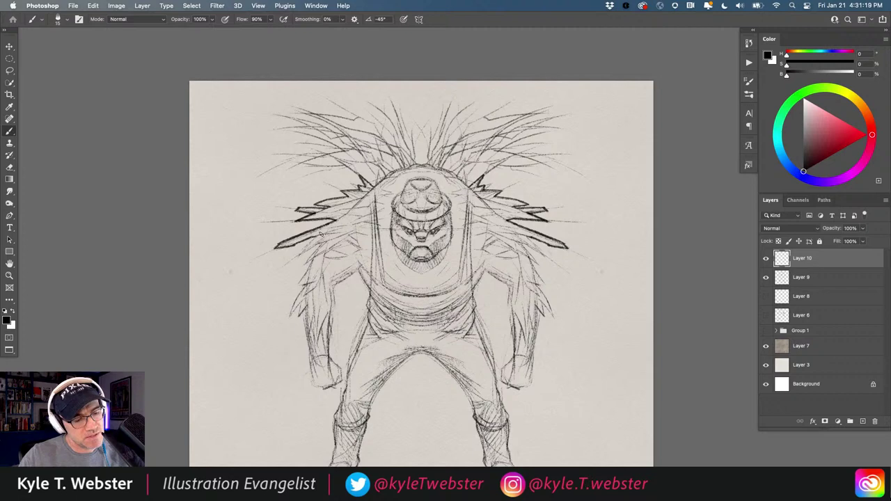
{"action": "scroll", "coordinate": [306, 234], "scroll_direction": "up", "scroll_amount": 1}
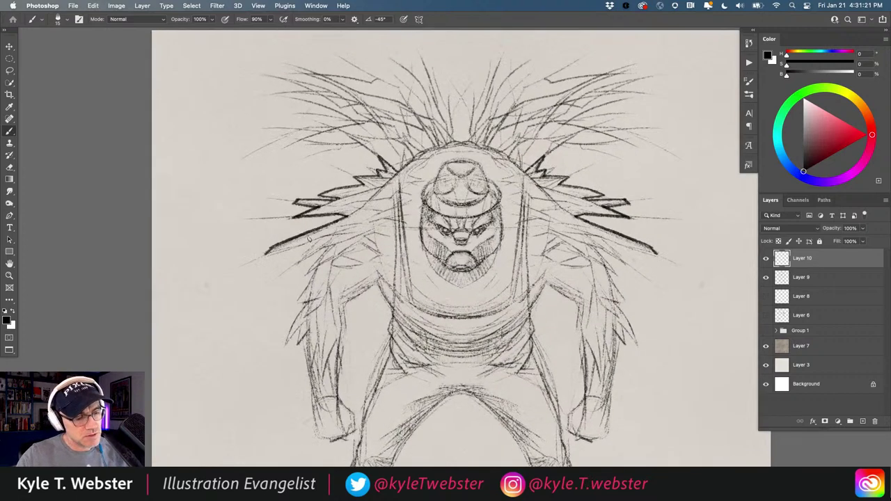
{"action": "left_click_drag", "start_coordinate": [333, 231], "coordinate": [266, 252]}
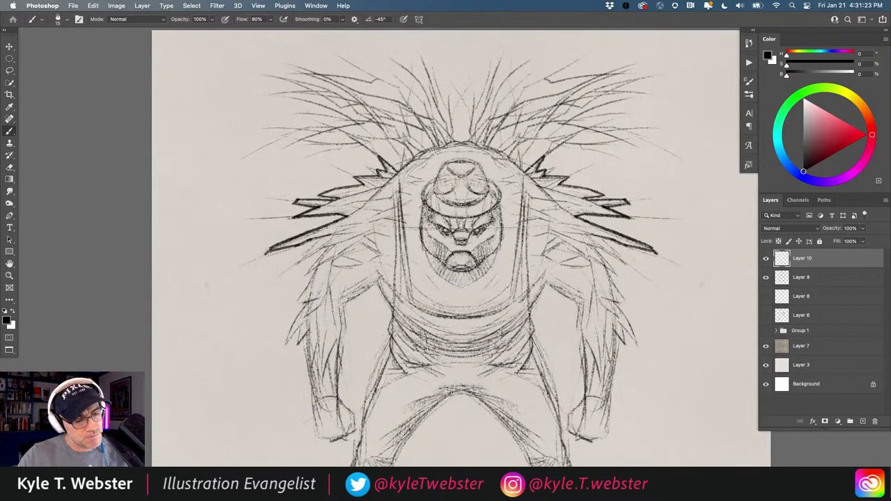
Trace the jagged fur edge down both outer arms with dark mirrored strokes on Layer 10, undoing the stray strokes.
{"action": "mouse_move", "coordinate": [321, 237]}
{"action": "left_mouse_down"}
{"action": "mouse_move", "coordinate": [298, 264]}
{"action": "mouse_move", "coordinate": [331, 243]}
{"action": "mouse_move", "coordinate": [304, 277]}
{"action": "mouse_move", "coordinate": [294, 305]}
{"action": "mouse_move", "coordinate": [305, 306]}
{"action": "mouse_move", "coordinate": [285, 342]}
{"action": "mouse_move", "coordinate": [302, 321]}
{"action": "mouse_move", "coordinate": [298, 344]}
{"action": "mouse_move", "coordinate": [308, 333]}
{"action": "left_mouse_up"}
{"action": "key", "text": "super+z"}
{"action": "key", "text": "super+z"}
{"action": "left_click_drag", "start_coordinate": [258, 282], "coordinate": [253, 220]}
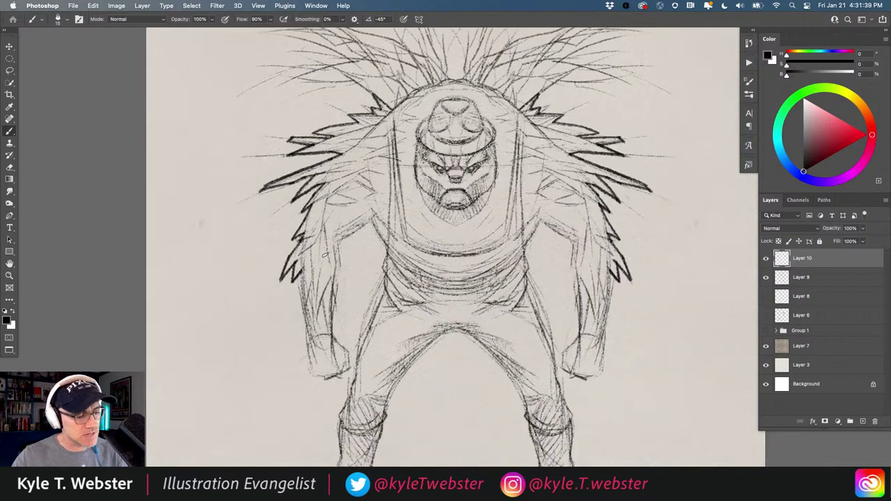
Trace the forearms, fists, inner arms, legs and boots with dark mirrored outlines over the sketch.
{"action": "mouse_move", "coordinate": [299, 270]}
{"action": "left_mouse_down"}
{"action": "mouse_move", "coordinate": [315, 372]}
{"action": "mouse_move", "coordinate": [334, 379]}
{"action": "mouse_move", "coordinate": [351, 354]}
{"action": "mouse_move", "coordinate": [333, 336]}
{"action": "mouse_move", "coordinate": [331, 254]}
{"action": "mouse_move", "coordinate": [370, 217]}
{"action": "mouse_move", "coordinate": [386, 245]}
{"action": "mouse_move", "coordinate": [380, 301]}
{"action": "mouse_move", "coordinate": [349, 401]}
{"action": "left_mouse_up"}
{"action": "left_click_drag", "start_coordinate": [330, 302], "coordinate": [328, 212]}
{"action": "mouse_move", "coordinate": [347, 305]}
{"action": "left_mouse_down"}
{"action": "mouse_move", "coordinate": [335, 386]}
{"action": "mouse_move", "coordinate": [315, 429]}
{"action": "mouse_move", "coordinate": [342, 433]}
{"action": "mouse_move", "coordinate": [361, 422]}
{"action": "mouse_move", "coordinate": [397, 294]}
{"action": "mouse_move", "coordinate": [411, 267]}
{"action": "mouse_move", "coordinate": [453, 233]}
{"action": "left_mouse_up"}
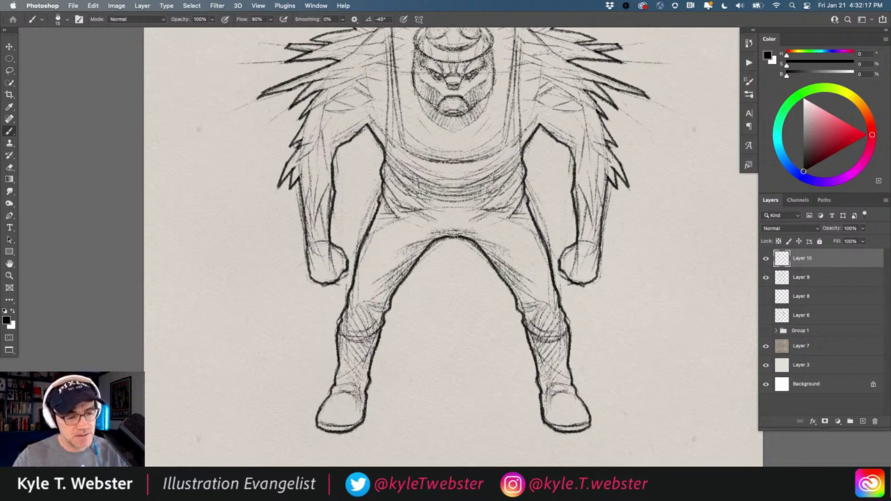
Trace the arched top of the back to join the fur spikes of both shoulders.
{"action": "scroll", "coordinate": [343, 218], "scroll_direction": "up", "scroll_amount": 3}
{"action": "scroll", "coordinate": [343, 218], "scroll_direction": "right", "scroll_amount": 2}
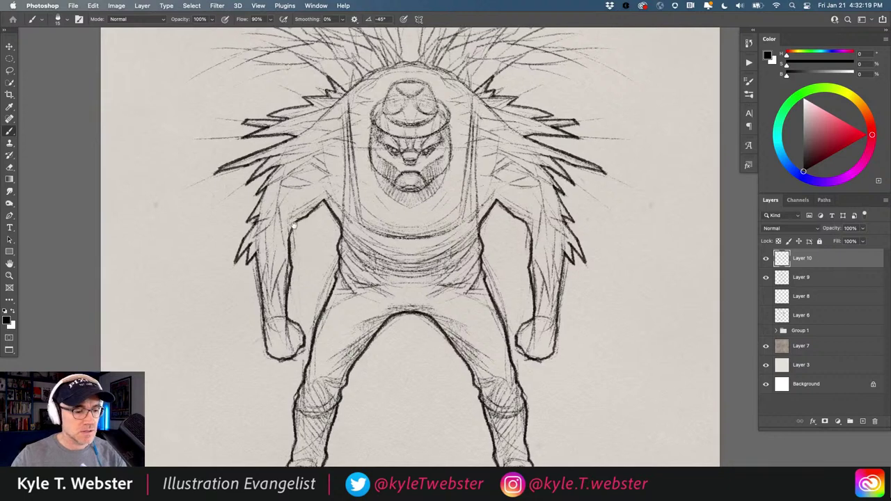
{"action": "scroll", "coordinate": [313, 234], "scroll_direction": "down", "scroll_amount": 1}
{"action": "scroll", "coordinate": [313, 234], "scroll_direction": "up", "scroll_amount": 2}
{"action": "scroll", "coordinate": [333, 159], "scroll_direction": "up", "scroll_amount": 1}
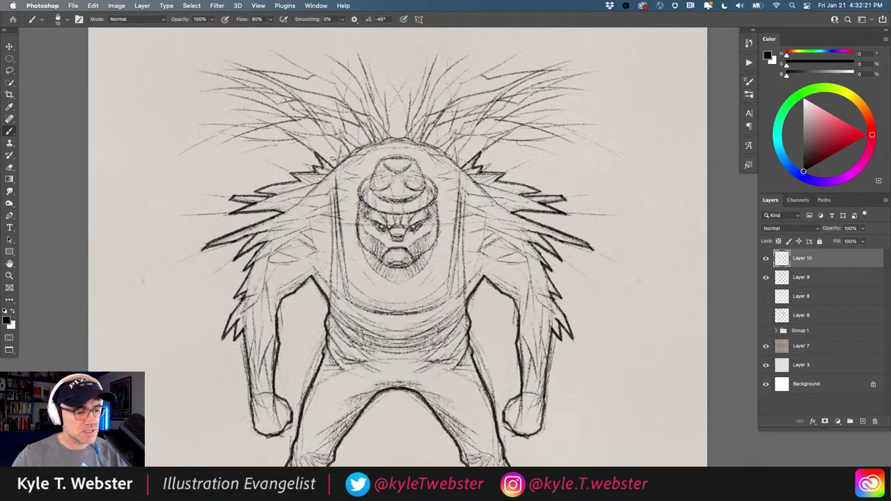
{"action": "left_click_drag", "start_coordinate": [325, 165], "coordinate": [397, 140]}
{"action": "scroll", "coordinate": [310, 147], "scroll_direction": "up", "scroll_amount": 2}
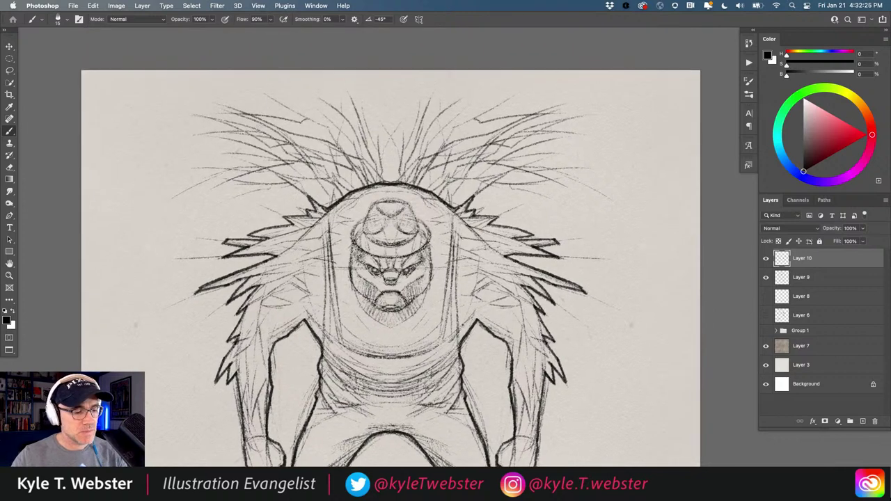
Examine the figure's outline on its own with the Layer 9 sketch hidden, and bring back both layers.
{"action": "scroll", "coordinate": [333, 228], "scroll_direction": "down", "scroll_amount": 1}
{"action": "left_click_drag", "start_coordinate": [333, 229], "coordinate": [357, 156]}
{"action": "left_click_drag", "start_coordinate": [271, 246], "coordinate": [255, 232]}
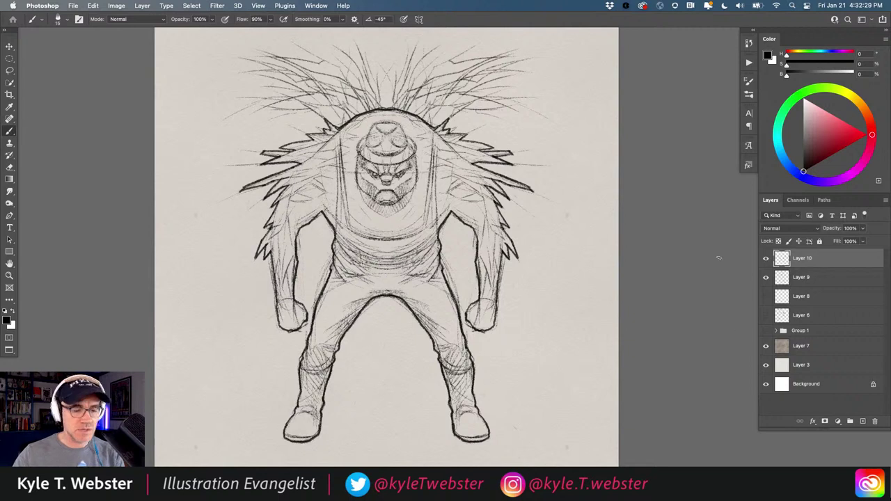
{"action": "left_click", "coordinate": [766, 277]}
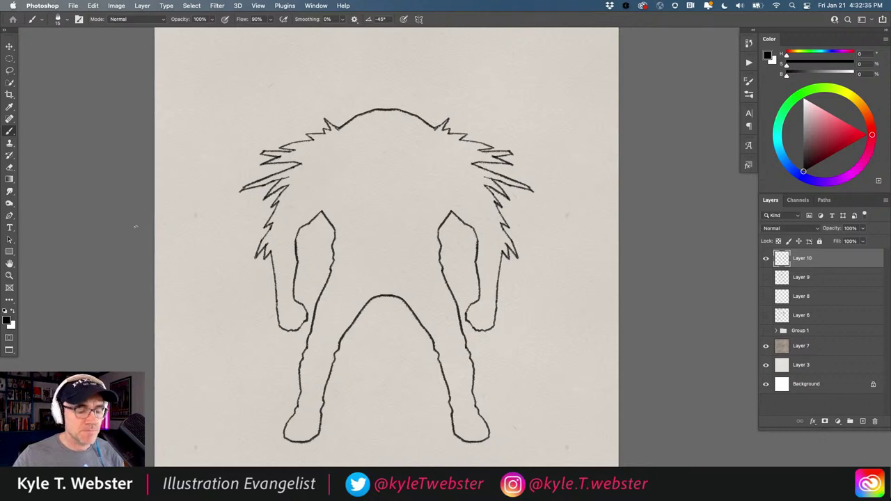
{"action": "left_click", "coordinate": [767, 258]}
{"action": "left_click", "coordinate": [766, 277]}
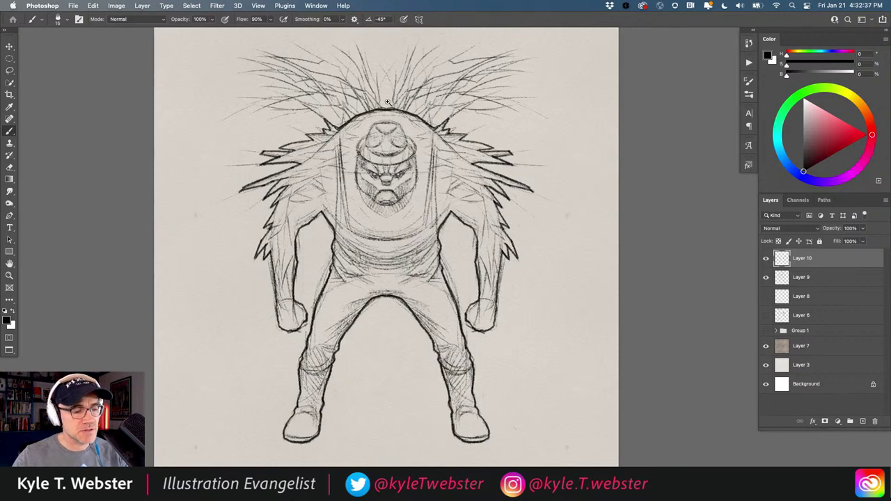
Trace the outer contour of the hat and head with mirrored strokes.
{"action": "scroll", "coordinate": [391, 121], "scroll_direction": "up", "scroll_amount": 2}
{"action": "mouse_move", "coordinate": [382, 120]}
{"action": "left_mouse_down"}
{"action": "mouse_move", "coordinate": [353, 149]}
{"action": "mouse_move", "coordinate": [344, 190]}
{"action": "mouse_move", "coordinate": [350, 210]}
{"action": "mouse_move", "coordinate": [390, 232]}
{"action": "left_mouse_up"}
{"action": "key", "text": "super+z"}
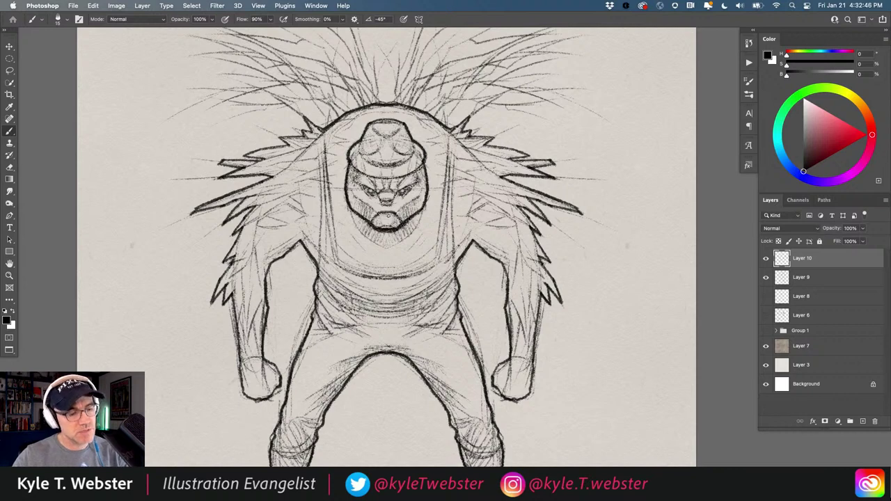
Hide the Layer 9 sketch and examine the complete silhouette at different zoom levels.
{"action": "left_click", "coordinate": [766, 277]}
{"action": "left_click", "coordinate": [313, 335], "text": "alt"}
{"action": "left_click", "coordinate": [276, 334], "text": "alt"}
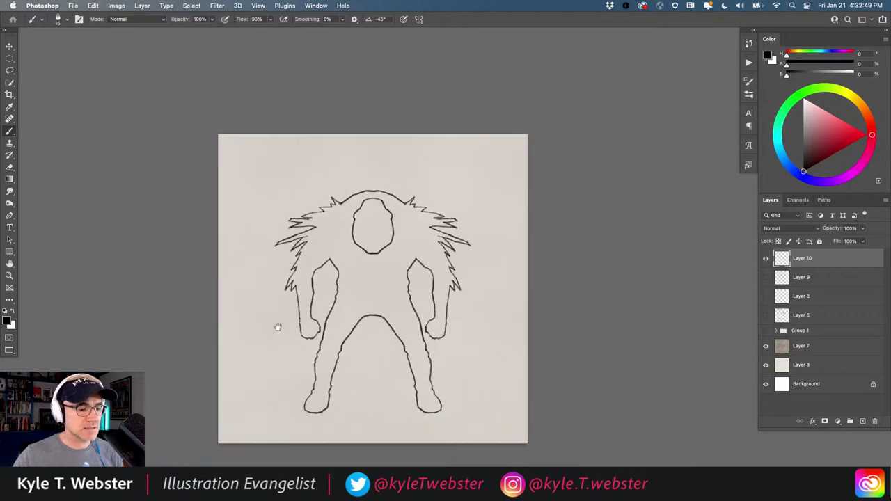
{"action": "left_click", "coordinate": [317, 335], "text": "super"}
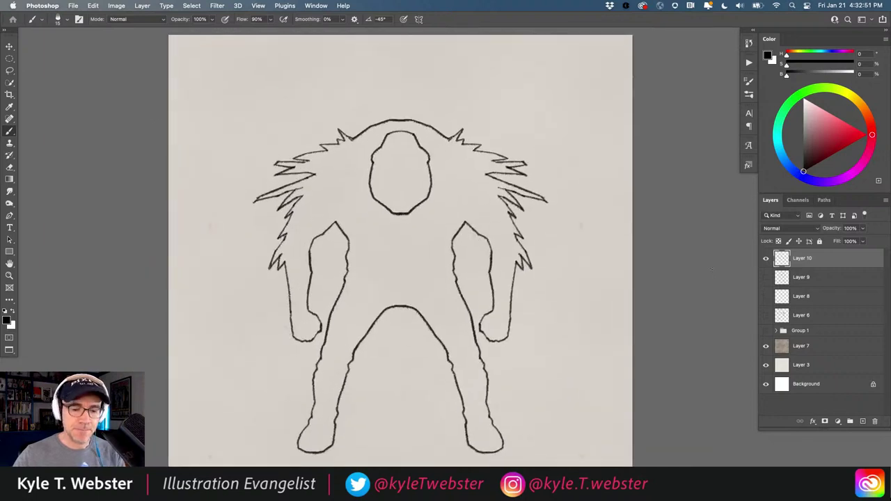
Hide both the Layer 10 outline and the Layer 9 sketch so only the paper texture shows.
{"action": "left_click", "coordinate": [766, 258]}
{"action": "left_click", "coordinate": [766, 277]}
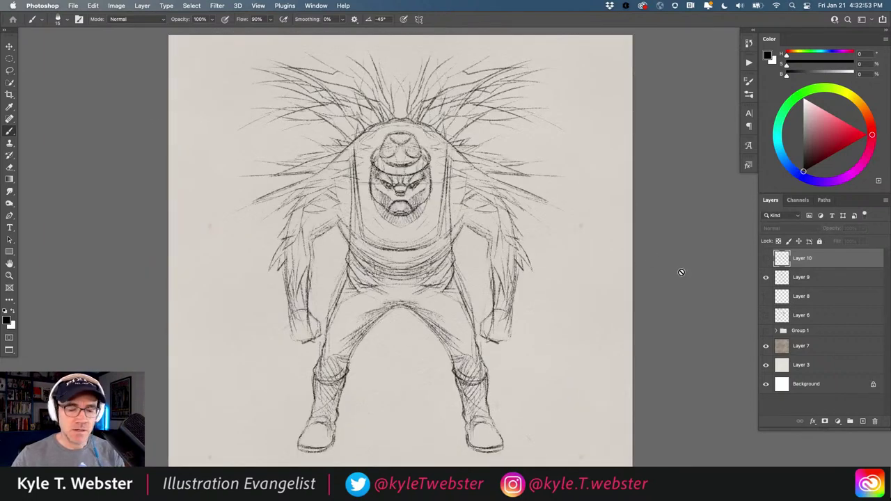
{"action": "left_click", "coordinate": [783, 278]}
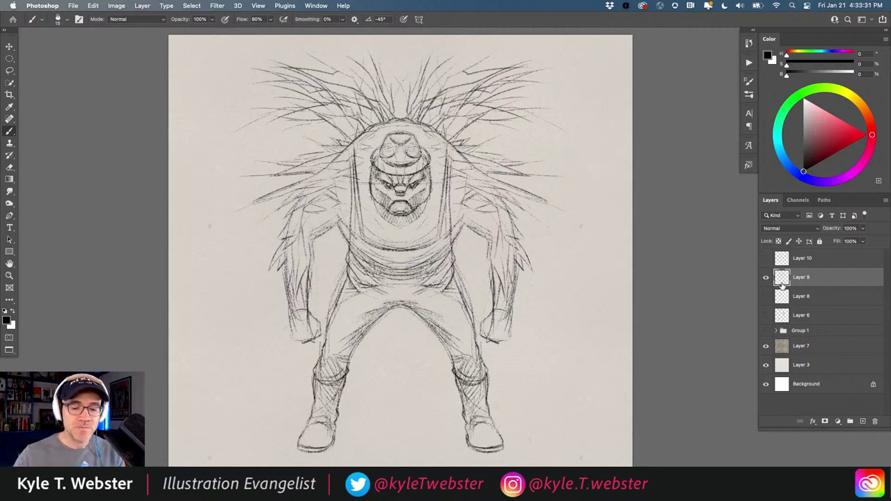
{"action": "left_click", "coordinate": [766, 277]}
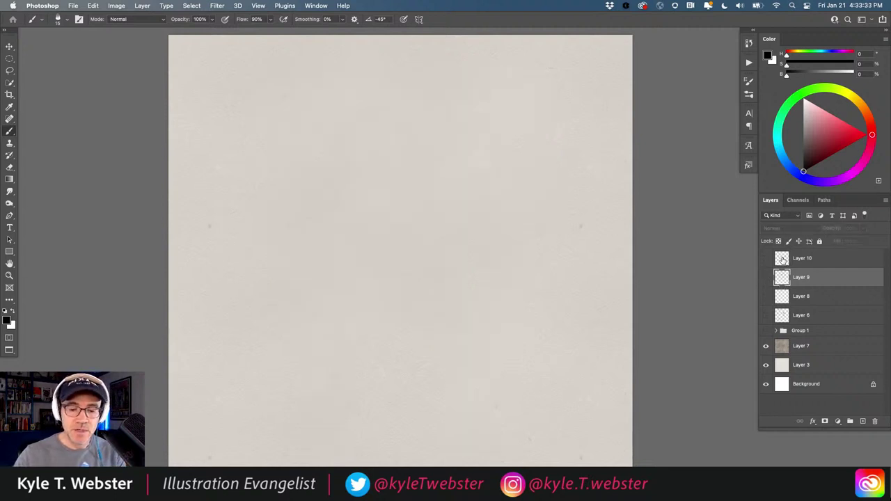
Add a new empty layer above Layer 10 and turn off paint symmetry.
{"action": "left_click", "coordinate": [782, 259]}
{"action": "left_click", "coordinate": [863, 421]}
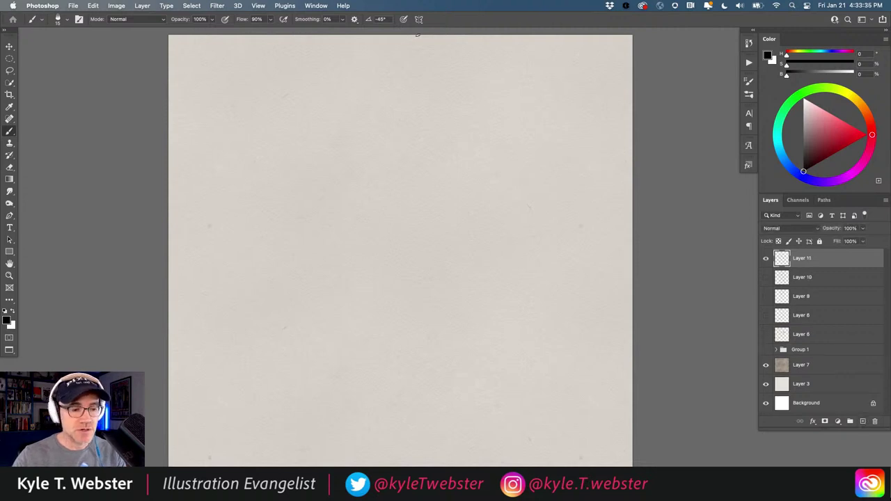
{"action": "left_click", "coordinate": [419, 20]}
{"action": "left_click", "coordinate": [425, 24]}
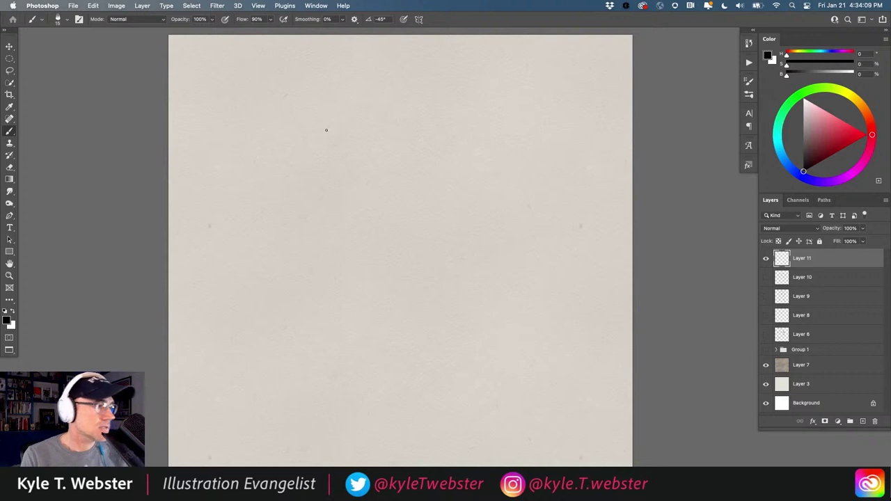
Review the available paint symmetry types and the earlier brush sketches on Layer 6.
{"action": "left_click", "coordinate": [419, 19]}
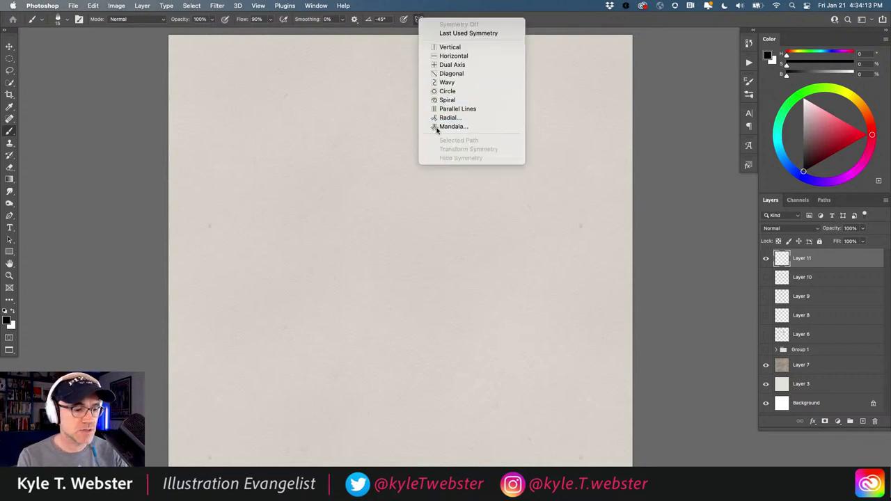
{"action": "left_click", "coordinate": [418, 18]}
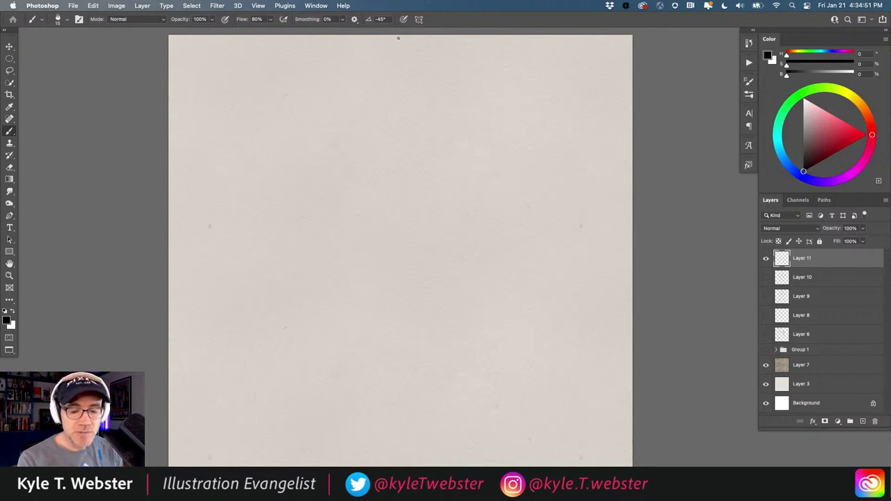
{"action": "left_click", "coordinate": [766, 335]}
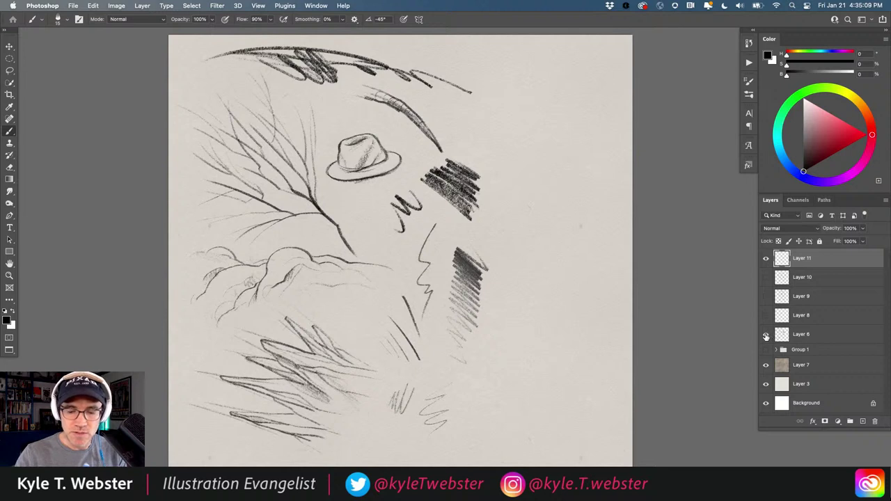
{"action": "left_click", "coordinate": [766, 336]}
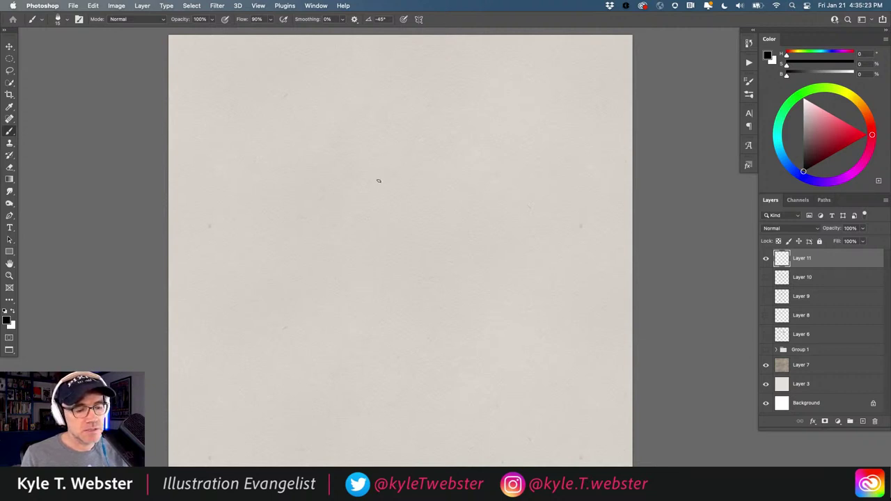
Sketch a fan of thin branching strokes in the upper middle of the canvas, spreading up and to the right from one point.
{"action": "left_click_drag", "start_coordinate": [379, 180], "coordinate": [445, 133]}
{"action": "mouse_move", "coordinate": [400, 161]}
{"action": "left_mouse_down"}
{"action": "mouse_move", "coordinate": [443, 122]}
{"action": "mouse_move", "coordinate": [410, 157]}
{"action": "mouse_move", "coordinate": [470, 140]}
{"action": "mouse_move", "coordinate": [476, 126]}
{"action": "mouse_move", "coordinate": [416, 127]}
{"action": "left_mouse_up"}
{"action": "mouse_move", "coordinate": [389, 173]}
{"action": "left_mouse_down"}
{"action": "mouse_move", "coordinate": [429, 159]}
{"action": "mouse_move", "coordinate": [429, 175]}
{"action": "mouse_move", "coordinate": [460, 170]}
{"action": "mouse_move", "coordinate": [470, 155]}
{"action": "left_mouse_up"}
{"action": "left_click_drag", "start_coordinate": [429, 174], "coordinate": [459, 172]}
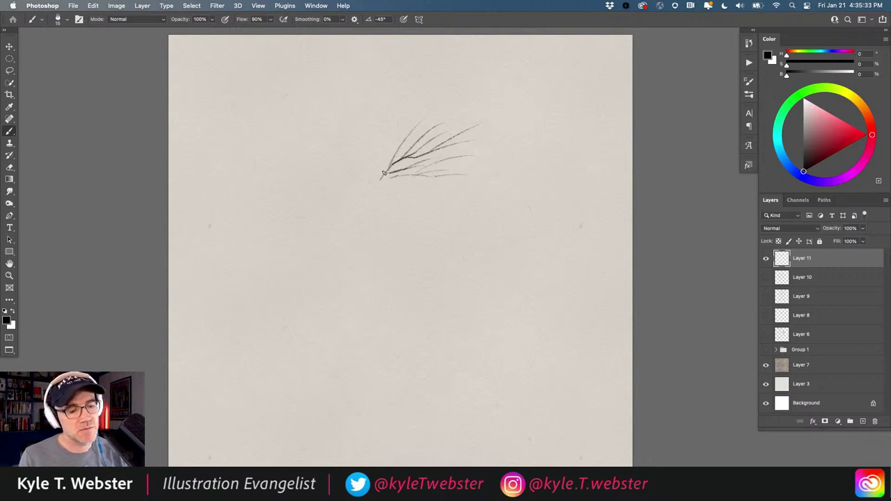
{"action": "left_click_drag", "start_coordinate": [383, 173], "coordinate": [388, 124]}
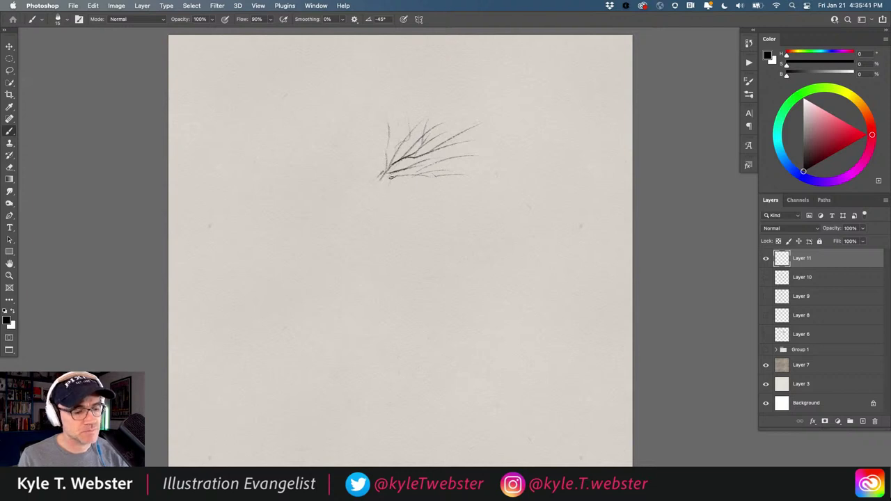
Sketch angled neck and body lines below the branches, and a long tapering point extending down to the left.
{"action": "mouse_move", "coordinate": [387, 178]}
{"action": "left_mouse_down"}
{"action": "mouse_move", "coordinate": [394, 207]}
{"action": "mouse_move", "coordinate": [388, 192]}
{"action": "mouse_move", "coordinate": [418, 212]}
{"action": "left_mouse_up"}
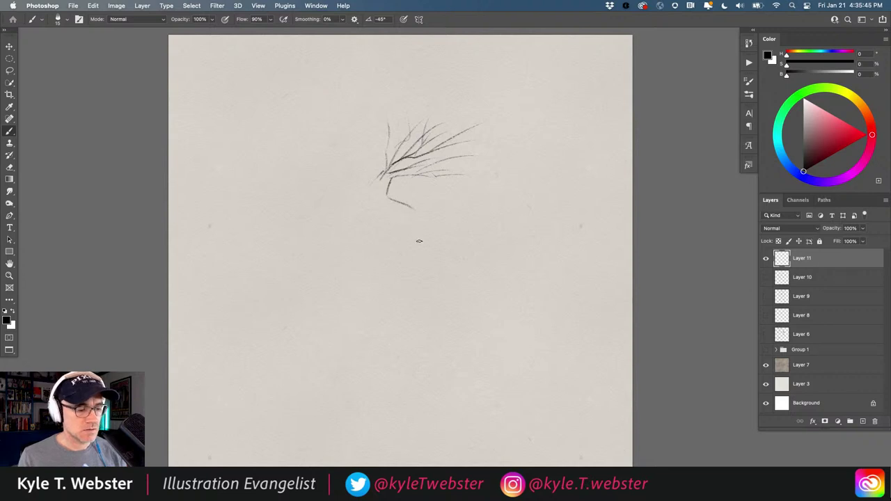
{"action": "mouse_move", "coordinate": [395, 211]}
{"action": "left_mouse_down"}
{"action": "mouse_move", "coordinate": [408, 229]}
{"action": "mouse_move", "coordinate": [380, 203]}
{"action": "mouse_move", "coordinate": [422, 231]}
{"action": "mouse_move", "coordinate": [406, 206]}
{"action": "mouse_move", "coordinate": [428, 212]}
{"action": "left_mouse_up"}
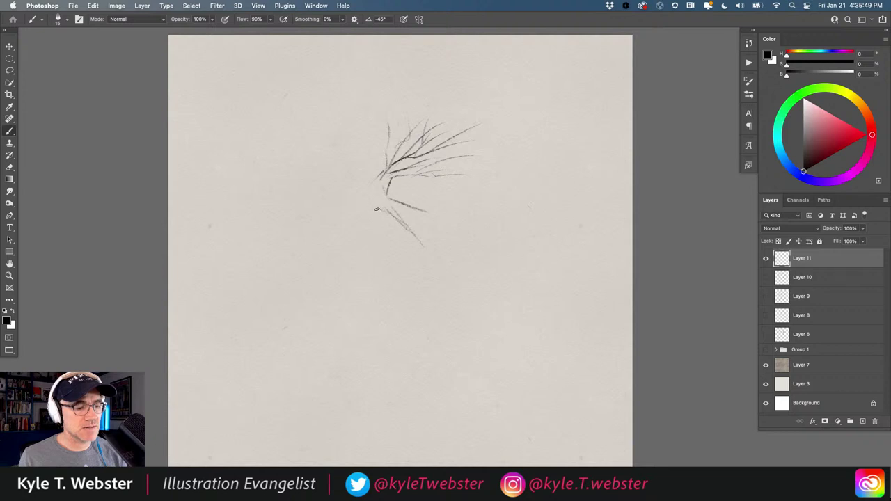
{"action": "left_click_drag", "start_coordinate": [381, 173], "coordinate": [374, 180]}
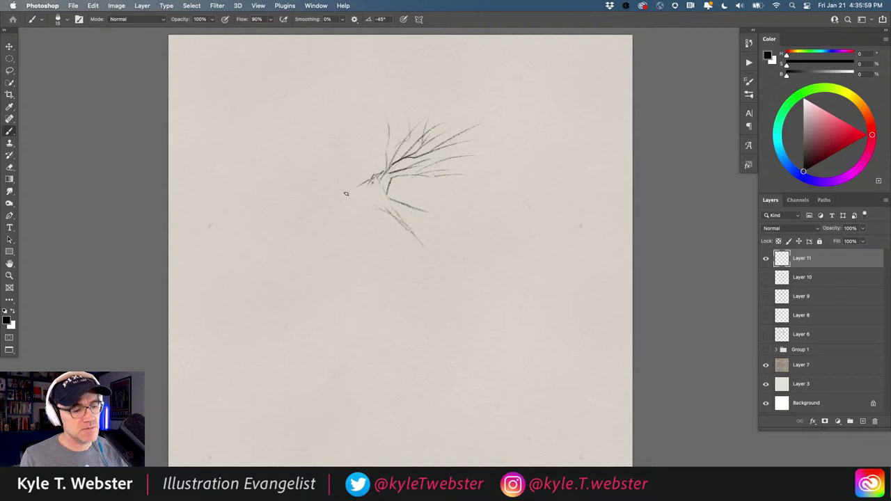
{"action": "mouse_move", "coordinate": [356, 185]}
{"action": "left_mouse_down"}
{"action": "mouse_move", "coordinate": [322, 221]}
{"action": "mouse_move", "coordinate": [354, 191]}
{"action": "left_mouse_up"}
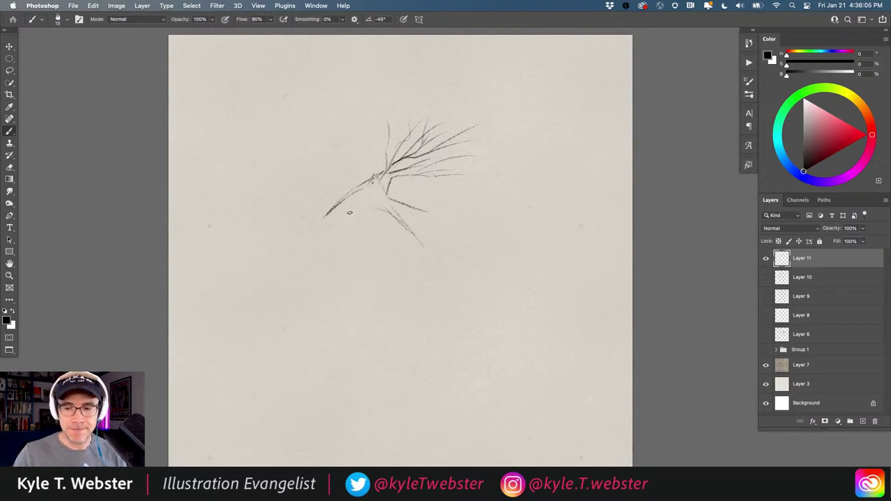
Sketch a small angular face with eye and jaw details beneath the tapering point.
{"action": "left_click", "coordinate": [352, 217], "text": "super"}
{"action": "left_click_drag", "start_coordinate": [332, 229], "coordinate": [329, 239]}
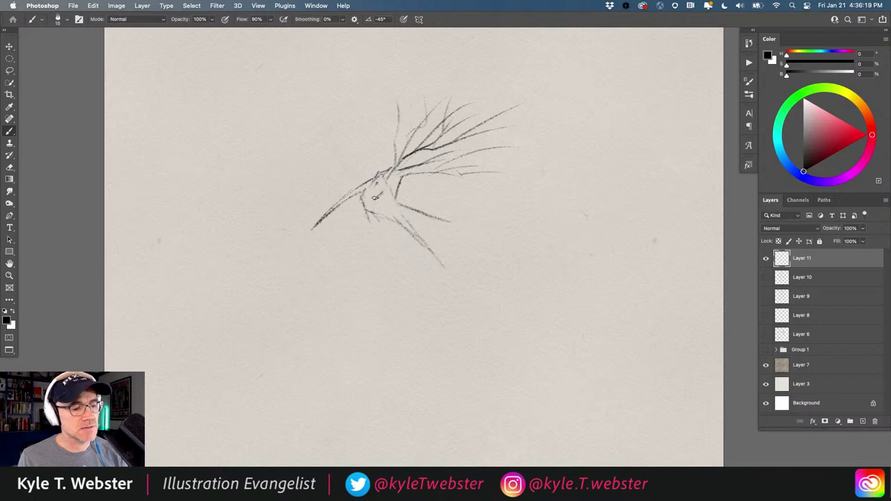
{"action": "left_click_drag", "start_coordinate": [377, 198], "coordinate": [382, 211]}
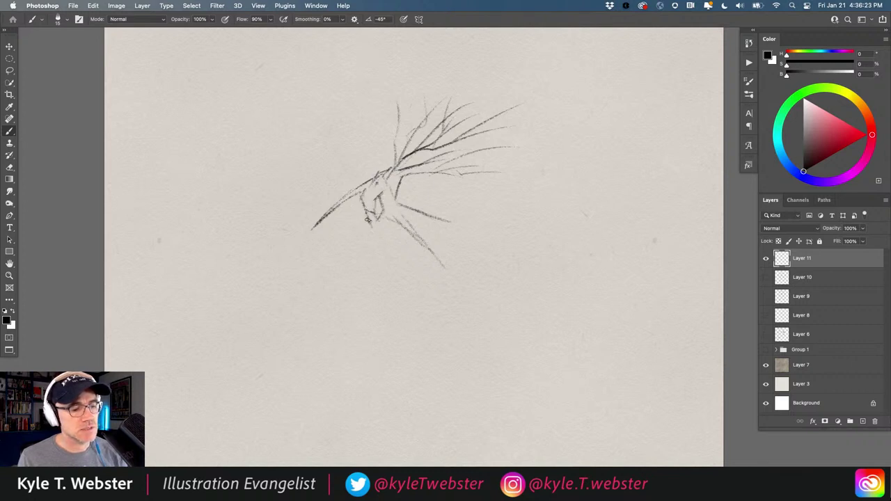
{"action": "mouse_move", "coordinate": [368, 220]}
{"action": "left_mouse_down"}
{"action": "mouse_move", "coordinate": [376, 228]}
{"action": "mouse_move", "coordinate": [386, 186]}
{"action": "left_mouse_up"}
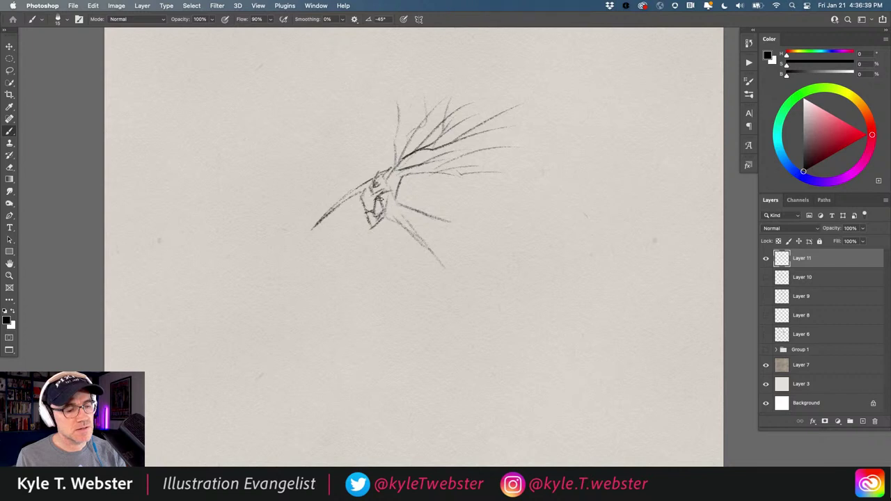
{"action": "mouse_move", "coordinate": [389, 198]}
{"action": "left_mouse_down"}
{"action": "mouse_move", "coordinate": [374, 227]}
{"action": "mouse_move", "coordinate": [371, 203]}
{"action": "left_mouse_up"}
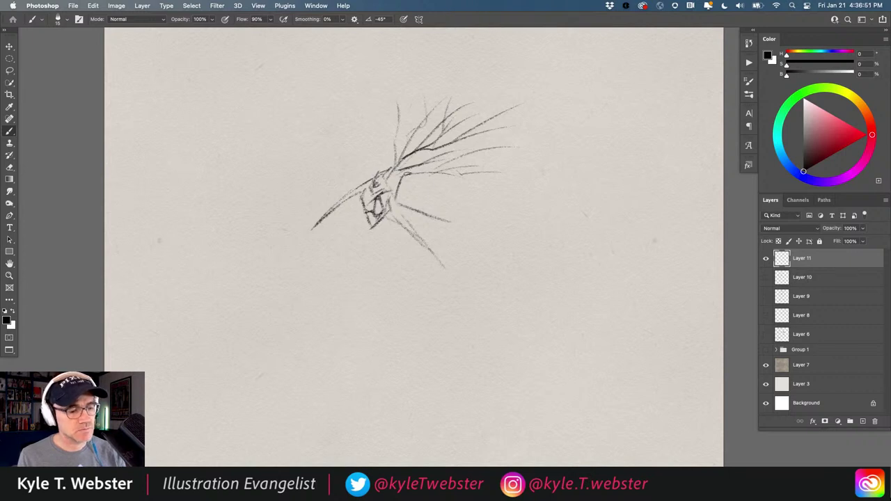
Add a long drooping branch on the right of the head and a forked branch at its top.
{"action": "mouse_move", "coordinate": [395, 182]}
{"action": "left_mouse_down"}
{"action": "mouse_move", "coordinate": [425, 178]}
{"action": "mouse_move", "coordinate": [500, 200]}
{"action": "left_mouse_up"}
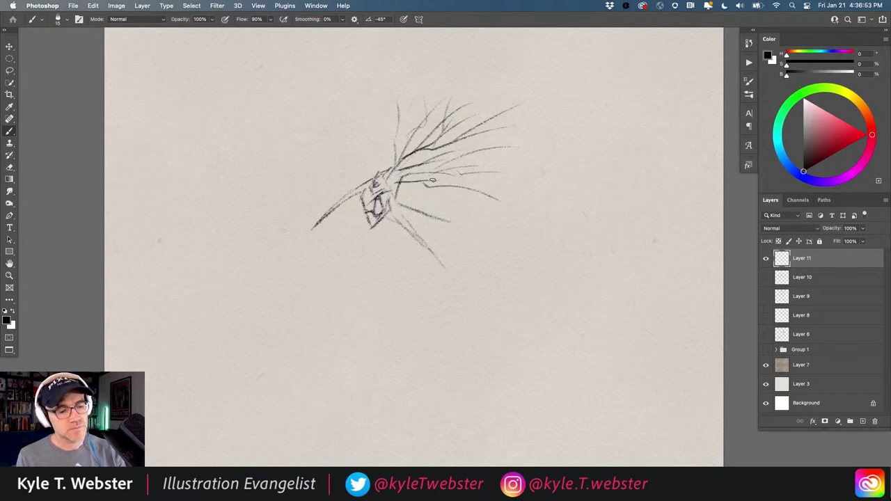
{"action": "mouse_move", "coordinate": [425, 184]}
{"action": "left_mouse_down"}
{"action": "mouse_move", "coordinate": [400, 182]}
{"action": "mouse_move", "coordinate": [409, 170]}
{"action": "mouse_move", "coordinate": [395, 164]}
{"action": "mouse_move", "coordinate": [388, 138]}
{"action": "mouse_move", "coordinate": [406, 107]}
{"action": "mouse_move", "coordinate": [400, 95]}
{"action": "mouse_move", "coordinate": [408, 102]}
{"action": "left_mouse_up"}
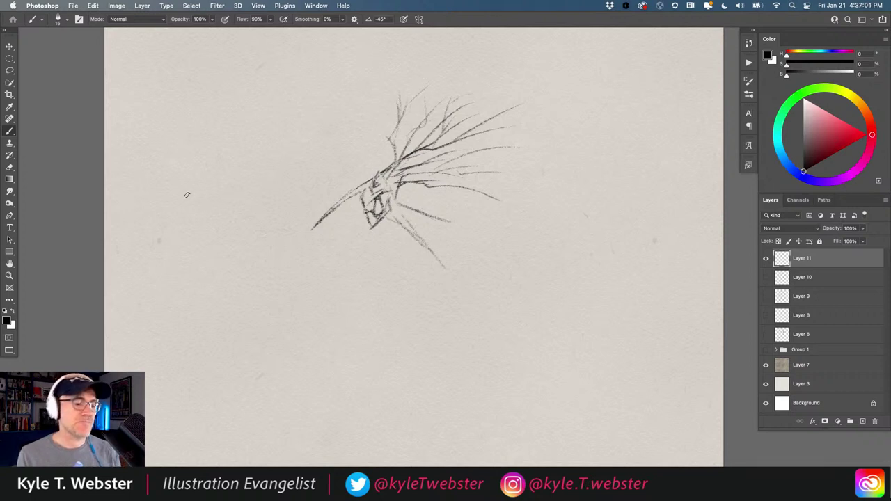
Darken the tapering point and face details, and extend the upper body line with a downward bend.
{"action": "mouse_move", "coordinate": [373, 179]}
{"action": "left_mouse_down"}
{"action": "mouse_move", "coordinate": [339, 202]}
{"action": "mouse_move", "coordinate": [351, 189]}
{"action": "mouse_move", "coordinate": [310, 231]}
{"action": "mouse_move", "coordinate": [360, 192]}
{"action": "left_mouse_up"}
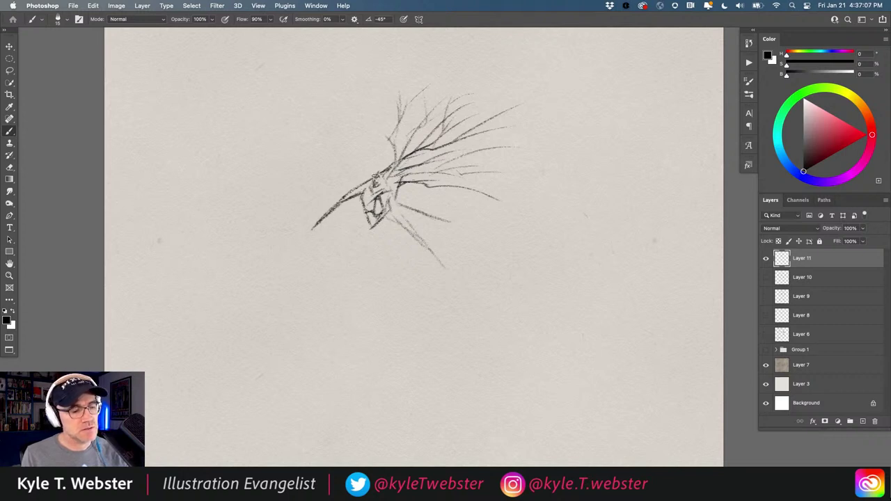
{"action": "left_click_drag", "start_coordinate": [370, 194], "coordinate": [367, 214]}
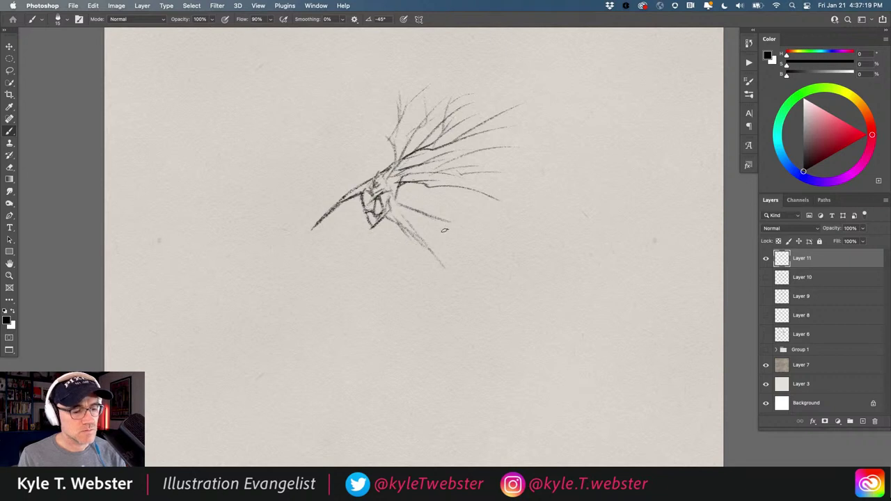
{"action": "left_click_drag", "start_coordinate": [447, 221], "coordinate": [465, 259]}
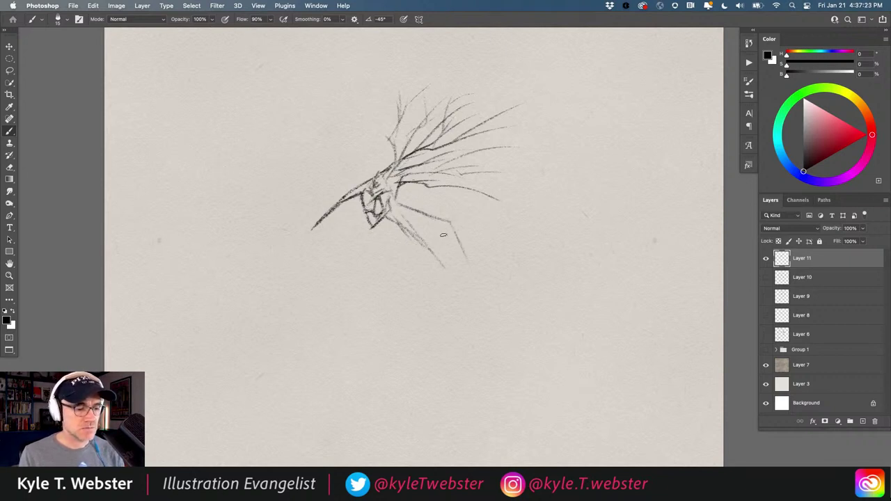
Sketch a bent arm reaching back from the shoulder, with an angular elbow, a narrow forearm and thin pointed fingers.
{"action": "left_click_drag", "start_coordinate": [427, 217], "coordinate": [508, 245]}
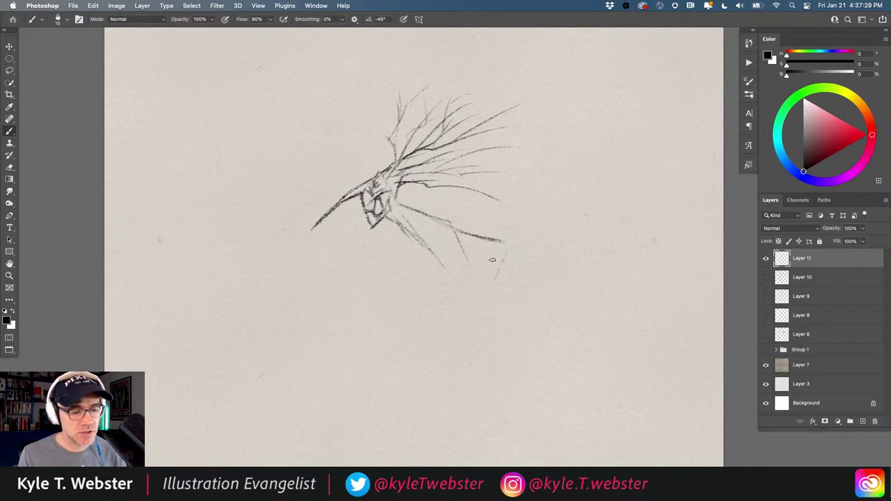
{"action": "mouse_move", "coordinate": [504, 261]}
{"action": "left_mouse_down"}
{"action": "mouse_move", "coordinate": [452, 237]}
{"action": "mouse_move", "coordinate": [442, 247]}
{"action": "mouse_move", "coordinate": [506, 244]}
{"action": "mouse_move", "coordinate": [493, 292]}
{"action": "left_mouse_up"}
{"action": "left_click_drag", "start_coordinate": [507, 243], "coordinate": [490, 296]}
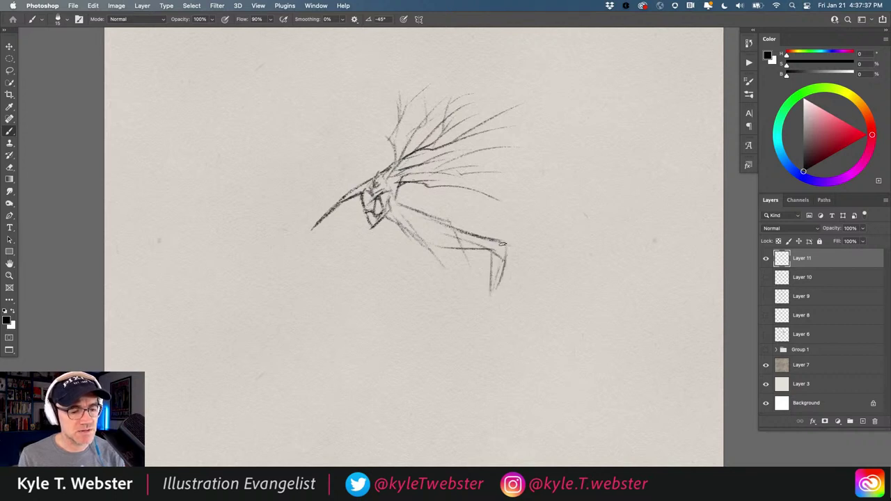
{"action": "mouse_move", "coordinate": [501, 244]}
{"action": "left_mouse_down"}
{"action": "mouse_move", "coordinate": [489, 325]}
{"action": "mouse_move", "coordinate": [490, 307]}
{"action": "mouse_move", "coordinate": [501, 331]}
{"action": "mouse_move", "coordinate": [533, 352]}
{"action": "left_mouse_up"}
{"action": "left_click_drag", "start_coordinate": [496, 322], "coordinate": [564, 338]}
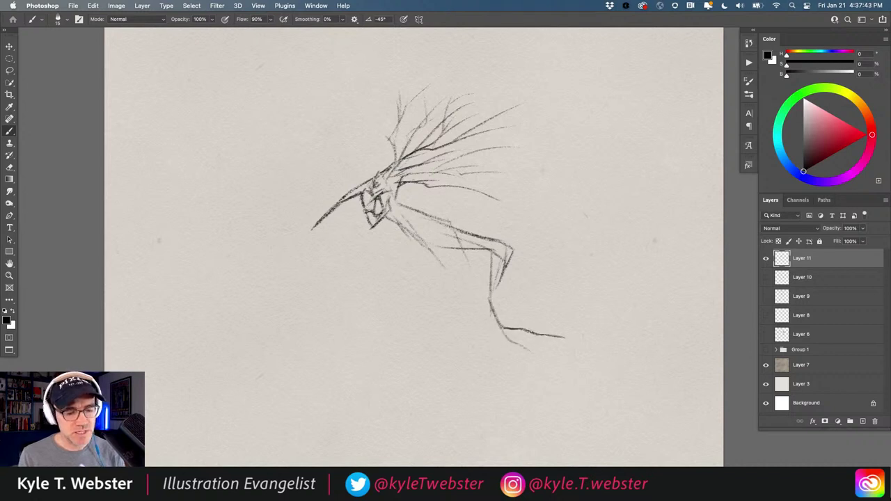
{"action": "mouse_move", "coordinate": [508, 335]}
{"action": "left_mouse_down"}
{"action": "mouse_move", "coordinate": [531, 332]}
{"action": "mouse_move", "coordinate": [557, 350]}
{"action": "left_mouse_up"}
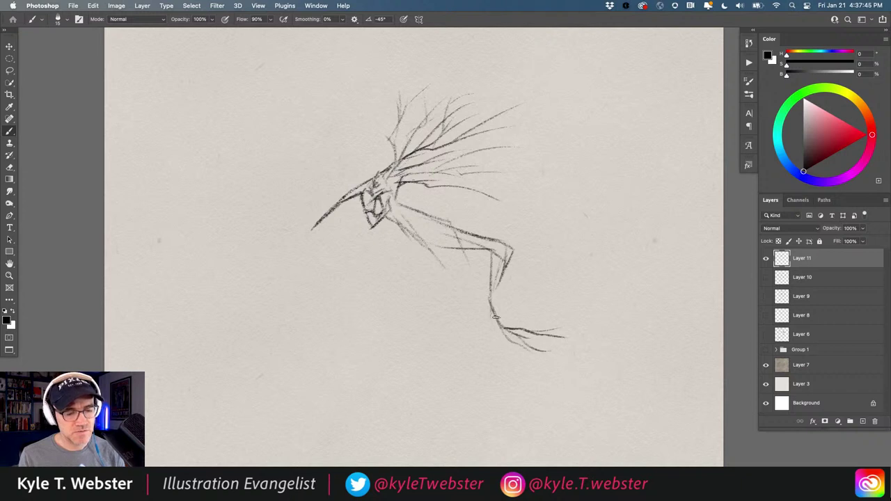
{"action": "mouse_move", "coordinate": [511, 328]}
{"action": "left_mouse_down"}
{"action": "mouse_move", "coordinate": [492, 297]}
{"action": "mouse_move", "coordinate": [494, 275]}
{"action": "left_mouse_up"}
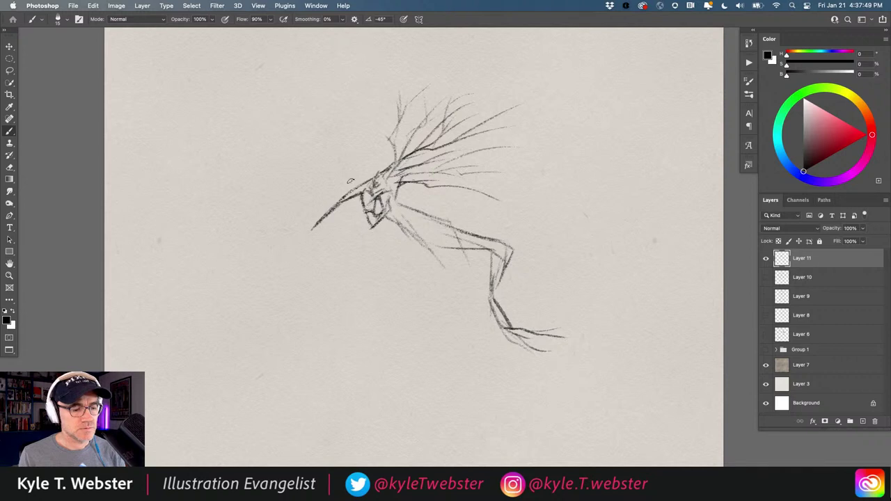
{"action": "left_click_drag", "start_coordinate": [462, 249], "coordinate": [472, 262]}
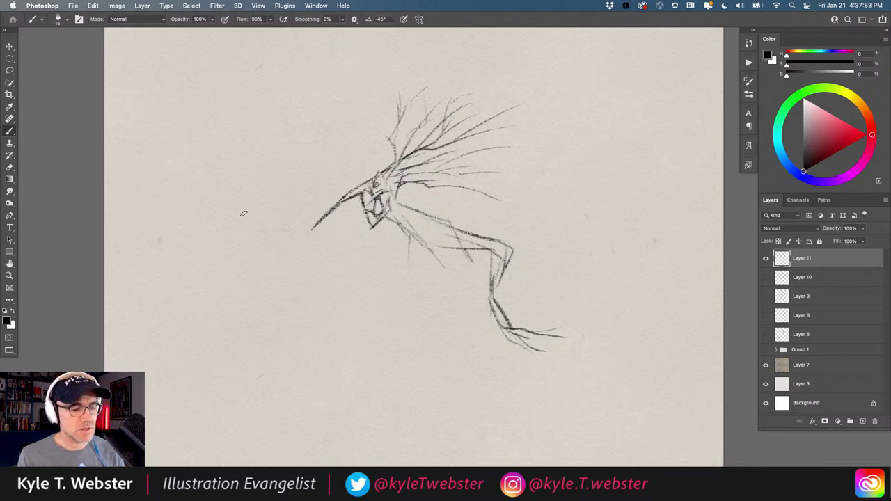
Sketch a second long limb curving down and forward from the chest to a tapered end.
{"action": "mouse_move", "coordinate": [403, 266]}
{"action": "left_mouse_down"}
{"action": "mouse_move", "coordinate": [306, 331]}
{"action": "mouse_move", "coordinate": [293, 341]}
{"action": "mouse_move", "coordinate": [306, 332]}
{"action": "mouse_move", "coordinate": [298, 367]}
{"action": "left_mouse_up"}
{"action": "mouse_move", "coordinate": [313, 338]}
{"action": "left_mouse_down"}
{"action": "mouse_move", "coordinate": [329, 312]}
{"action": "mouse_move", "coordinate": [391, 291]}
{"action": "mouse_move", "coordinate": [333, 308]}
{"action": "mouse_move", "coordinate": [387, 285]}
{"action": "mouse_move", "coordinate": [399, 266]}
{"action": "left_mouse_up"}
{"action": "left_click_drag", "start_coordinate": [402, 229], "coordinate": [394, 291]}
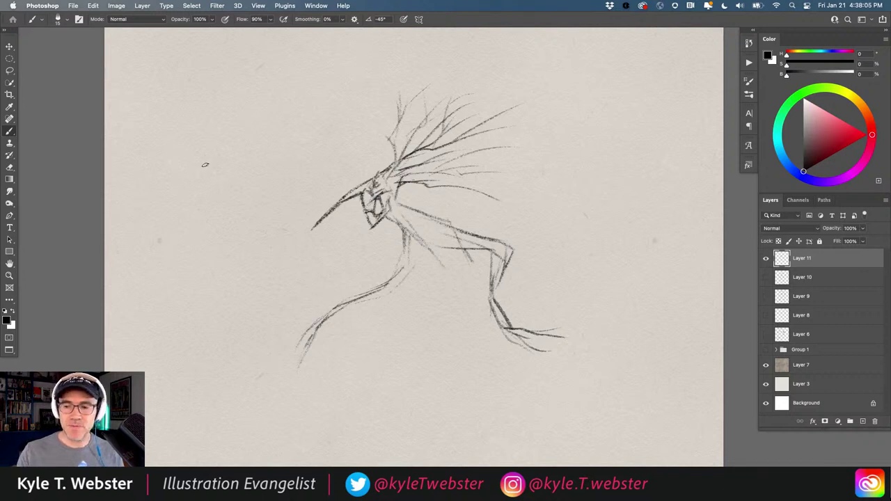
{"action": "left_click_drag", "start_coordinate": [311, 235], "coordinate": [285, 225]}
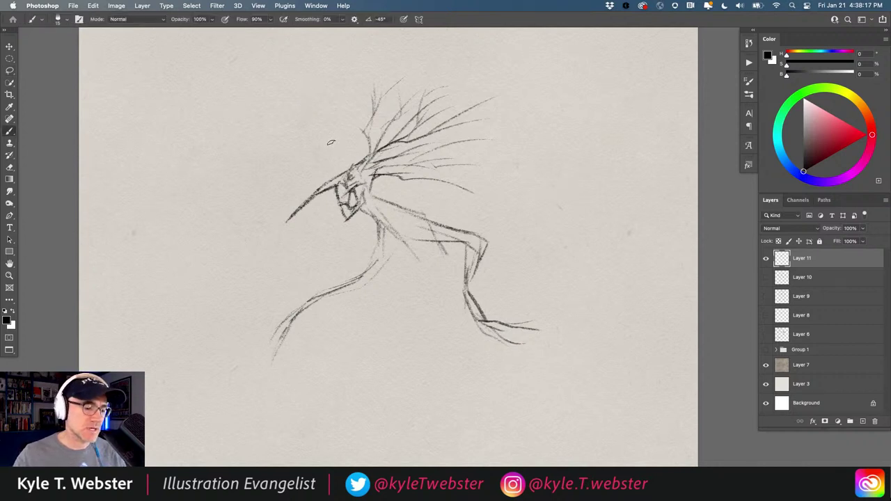
Erase both thin limbs and redraw the near arm as a thick, arching limb hanging down to a knobbly hand.
{"action": "mouse_move", "coordinate": [374, 260]}
{"action": "left_mouse_down"}
{"action": "mouse_move", "coordinate": [285, 323]}
{"action": "mouse_move", "coordinate": [356, 280]}
{"action": "mouse_move", "coordinate": [288, 328]}
{"action": "left_mouse_up"}
{"action": "mouse_move", "coordinate": [409, 246]}
{"action": "left_mouse_down"}
{"action": "mouse_move", "coordinate": [435, 230]}
{"action": "mouse_move", "coordinate": [435, 212]}
{"action": "mouse_move", "coordinate": [457, 236]}
{"action": "mouse_move", "coordinate": [466, 226]}
{"action": "mouse_move", "coordinate": [470, 273]}
{"action": "mouse_move", "coordinate": [485, 243]}
{"action": "mouse_move", "coordinate": [469, 258]}
{"action": "mouse_move", "coordinate": [467, 295]}
{"action": "mouse_move", "coordinate": [506, 326]}
{"action": "left_mouse_up"}
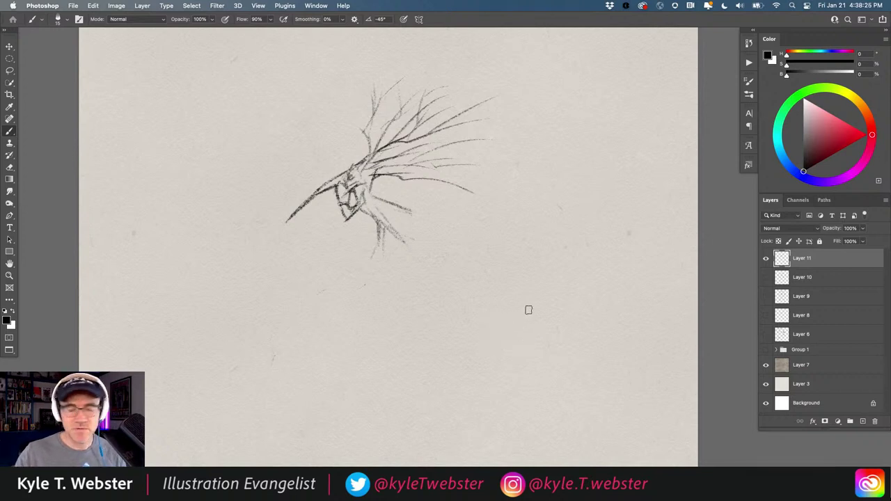
{"action": "mouse_move", "coordinate": [417, 218]}
{"action": "left_mouse_down"}
{"action": "mouse_move", "coordinate": [475, 265]}
{"action": "mouse_move", "coordinate": [479, 325]}
{"action": "mouse_move", "coordinate": [418, 241]}
{"action": "mouse_move", "coordinate": [449, 240]}
{"action": "left_mouse_up"}
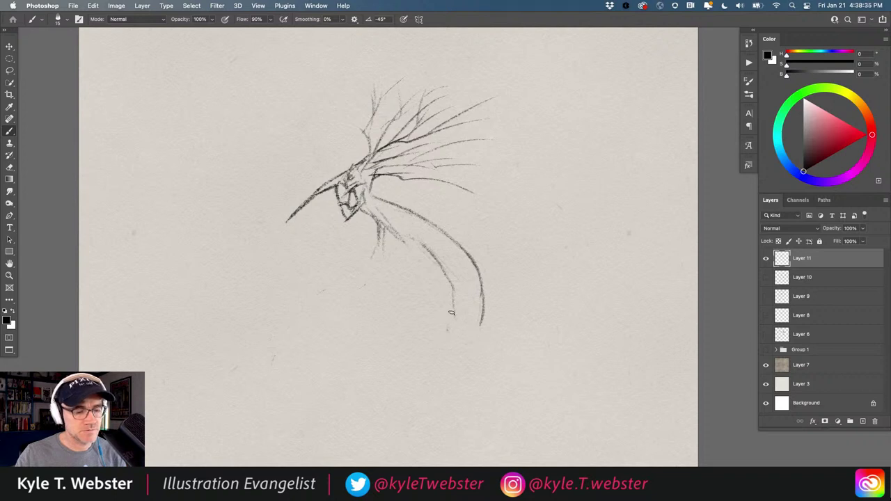
{"action": "mouse_move", "coordinate": [481, 306]}
{"action": "left_mouse_down"}
{"action": "mouse_move", "coordinate": [476, 343]}
{"action": "mouse_move", "coordinate": [440, 345]}
{"action": "mouse_move", "coordinate": [477, 364]}
{"action": "mouse_move", "coordinate": [465, 379]}
{"action": "mouse_move", "coordinate": [466, 350]}
{"action": "mouse_move", "coordinate": [458, 390]}
{"action": "mouse_move", "coordinate": [459, 349]}
{"action": "mouse_move", "coordinate": [482, 348]}
{"action": "mouse_move", "coordinate": [477, 294]}
{"action": "left_mouse_up"}
{"action": "mouse_move", "coordinate": [461, 259]}
{"action": "left_mouse_down"}
{"action": "mouse_move", "coordinate": [447, 291]}
{"action": "mouse_move", "coordinate": [451, 326]}
{"action": "left_mouse_up"}
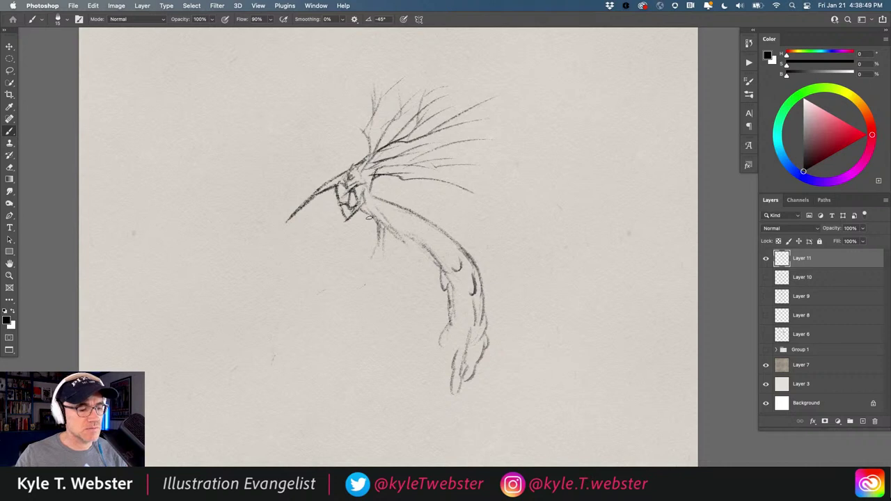
Add scalloped bark marks and short fold lines on the chest below the neck.
{"action": "mouse_move", "coordinate": [379, 223]}
{"action": "left_mouse_down"}
{"action": "mouse_move", "coordinate": [403, 265]}
{"action": "mouse_move", "coordinate": [420, 251]}
{"action": "mouse_move", "coordinate": [401, 262]}
{"action": "mouse_move", "coordinate": [422, 289]}
{"action": "left_mouse_up"}
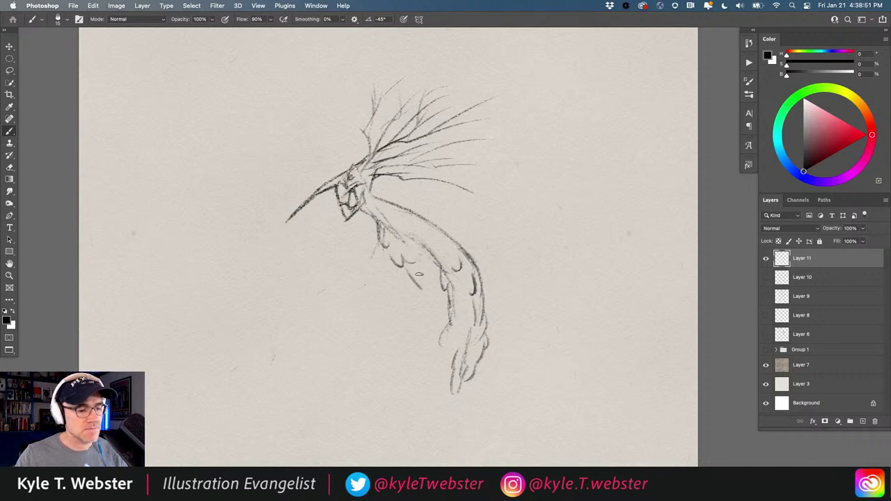
{"action": "left_click_drag", "start_coordinate": [380, 252], "coordinate": [388, 295]}
{"action": "left_click_drag", "start_coordinate": [377, 293], "coordinate": [379, 319]}
Outline a trunk-like lower body flaring out to the ground on both sides, with wavy bark lines inside.
{"action": "mouse_move", "coordinate": [482, 289]}
{"action": "left_mouse_down"}
{"action": "mouse_move", "coordinate": [505, 341]}
{"action": "mouse_move", "coordinate": [553, 406]}
{"action": "mouse_move", "coordinate": [592, 404]}
{"action": "left_mouse_up"}
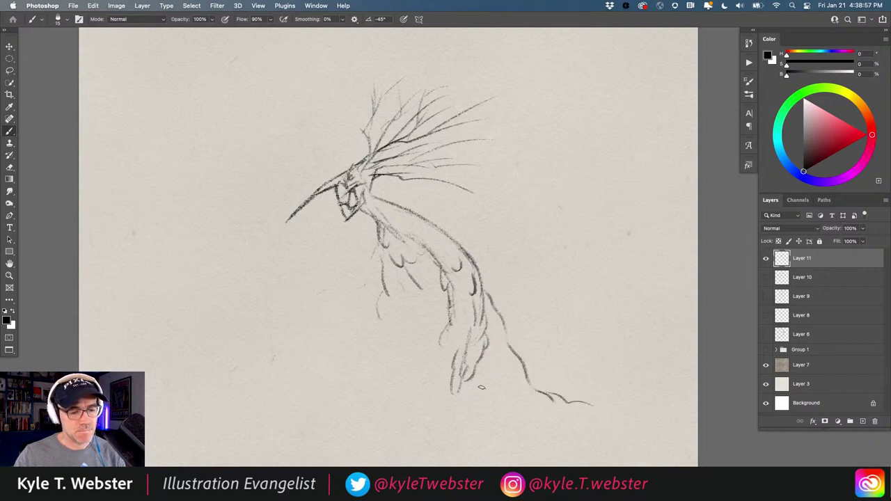
{"action": "mouse_move", "coordinate": [378, 316]}
{"action": "left_mouse_down"}
{"action": "mouse_move", "coordinate": [388, 379]}
{"action": "mouse_move", "coordinate": [375, 349]}
{"action": "mouse_move", "coordinate": [362, 399]}
{"action": "mouse_move", "coordinate": [366, 388]}
{"action": "mouse_move", "coordinate": [291, 415]}
{"action": "left_mouse_up"}
{"action": "left_click_drag", "start_coordinate": [371, 416], "coordinate": [401, 352]}
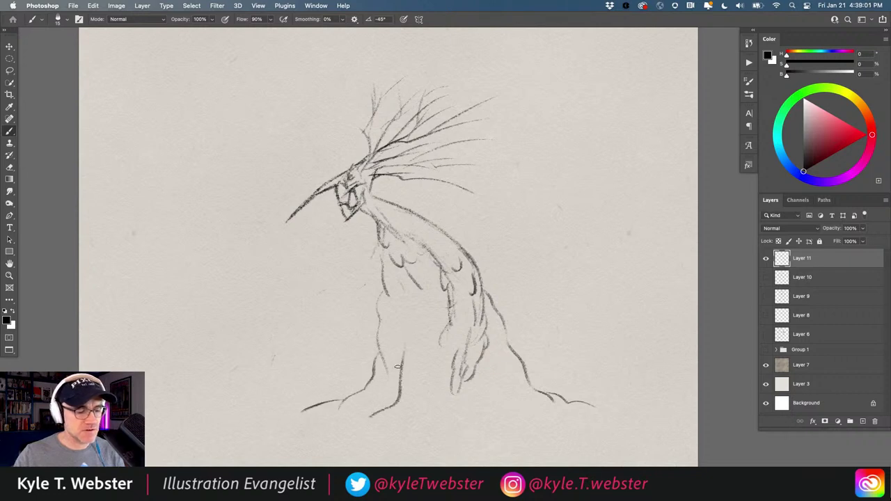
{"action": "mouse_move", "coordinate": [394, 387]}
{"action": "left_mouse_down"}
{"action": "mouse_move", "coordinate": [399, 307]}
{"action": "mouse_move", "coordinate": [422, 359]}
{"action": "mouse_move", "coordinate": [390, 293]}
{"action": "mouse_move", "coordinate": [393, 373]}
{"action": "mouse_move", "coordinate": [404, 354]}
{"action": "mouse_move", "coordinate": [388, 406]}
{"action": "left_mouse_up"}
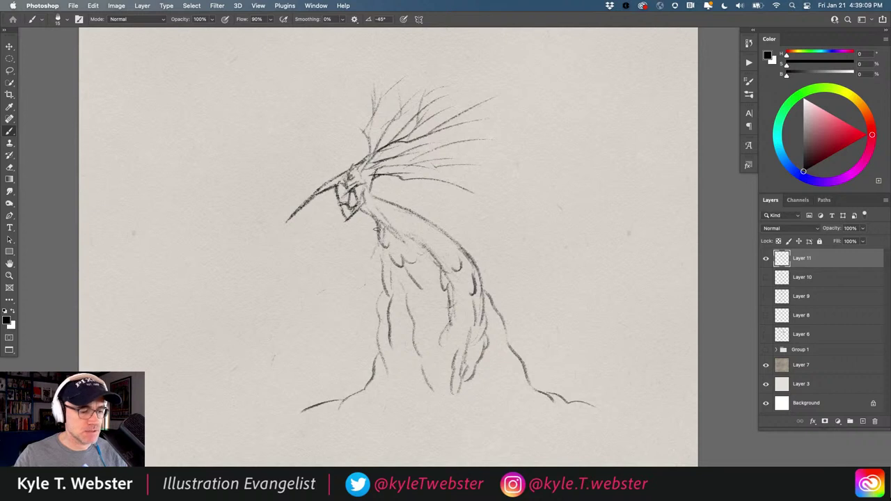
Strengthen the front of the neck and darken the contour of the back and hanging arm.
{"action": "left_click_drag", "start_coordinate": [380, 234], "coordinate": [349, 273]}
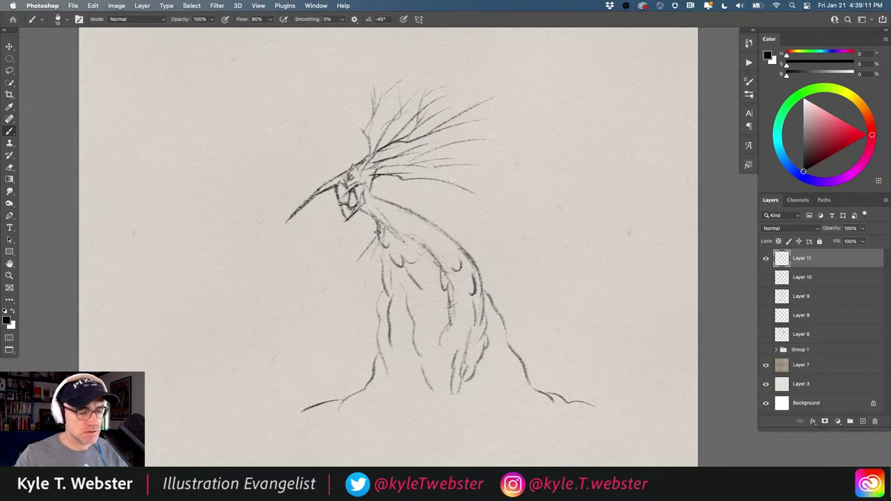
{"action": "mouse_move", "coordinate": [378, 232]}
{"action": "left_mouse_down"}
{"action": "mouse_move", "coordinate": [360, 208]}
{"action": "mouse_move", "coordinate": [378, 246]}
{"action": "left_mouse_up"}
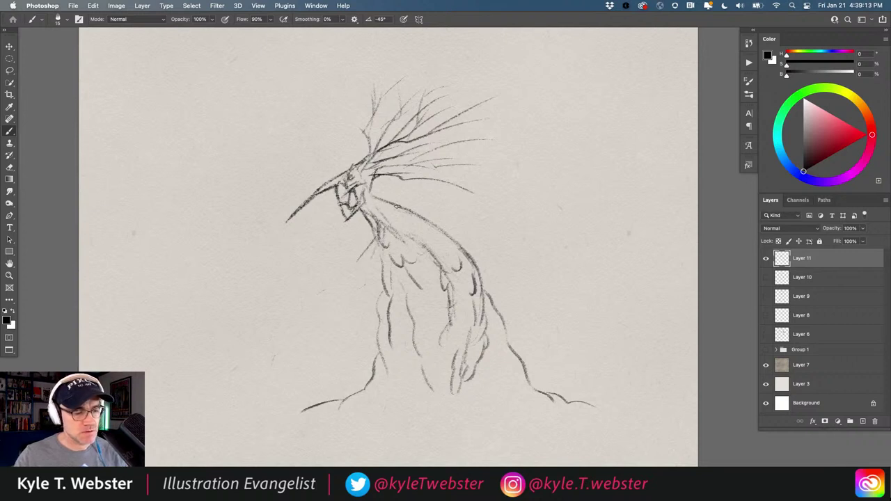
{"action": "mouse_move", "coordinate": [443, 234]}
{"action": "left_mouse_down"}
{"action": "mouse_move", "coordinate": [384, 201]}
{"action": "mouse_move", "coordinate": [372, 178]}
{"action": "mouse_move", "coordinate": [476, 259]}
{"action": "mouse_move", "coordinate": [483, 319]}
{"action": "left_mouse_up"}
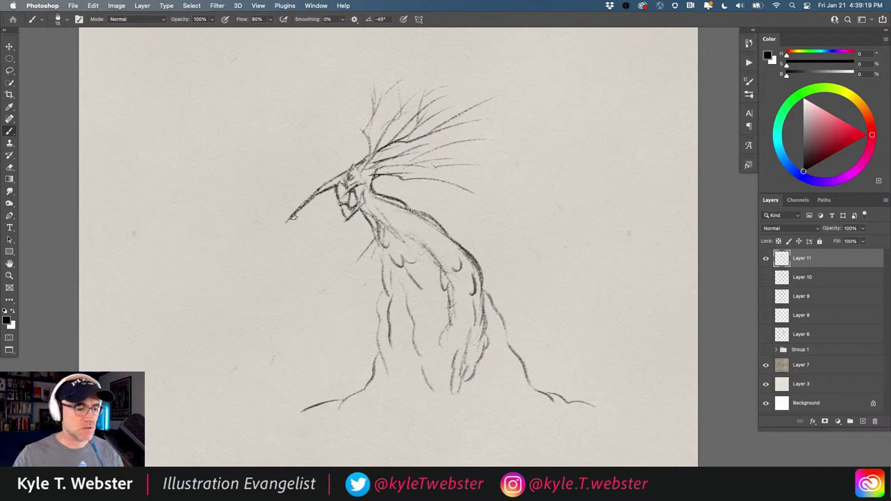
Sketch the far arm stretched forward, with hatching and hanging bark underneath and a drooping hand.
{"action": "left_click_drag", "start_coordinate": [373, 239], "coordinate": [319, 268]}
{"action": "mouse_move", "coordinate": [376, 287]}
{"action": "left_mouse_down"}
{"action": "mouse_move", "coordinate": [363, 286]}
{"action": "mouse_move", "coordinate": [356, 306]}
{"action": "mouse_move", "coordinate": [347, 294]}
{"action": "mouse_move", "coordinate": [308, 293]}
{"action": "left_mouse_up"}
{"action": "left_click_drag", "start_coordinate": [319, 286], "coordinate": [370, 273]}
{"action": "left_click_drag", "start_coordinate": [371, 273], "coordinate": [351, 283]}
{"action": "left_click_drag", "start_coordinate": [347, 286], "coordinate": [372, 278]}
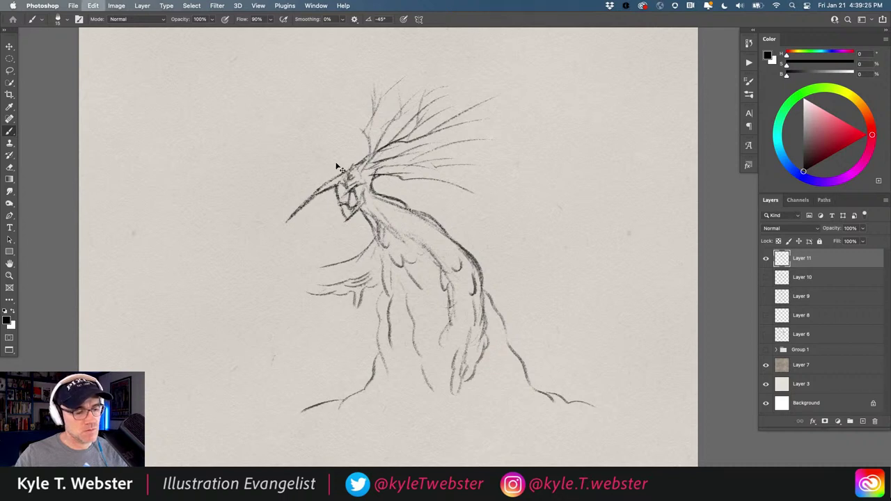
{"action": "mouse_move", "coordinate": [382, 266]}
{"action": "left_mouse_down"}
{"action": "mouse_move", "coordinate": [298, 268]}
{"action": "mouse_move", "coordinate": [259, 290]}
{"action": "mouse_move", "coordinate": [292, 291]}
{"action": "mouse_move", "coordinate": [308, 290]}
{"action": "mouse_move", "coordinate": [248, 265]}
{"action": "mouse_move", "coordinate": [234, 276]}
{"action": "mouse_move", "coordinate": [292, 268]}
{"action": "mouse_move", "coordinate": [241, 276]}
{"action": "mouse_move", "coordinate": [232, 290]}
{"action": "mouse_move", "coordinate": [237, 318]}
{"action": "mouse_move", "coordinate": [248, 290]}
{"action": "mouse_move", "coordinate": [263, 304]}
{"action": "mouse_move", "coordinate": [265, 293]}
{"action": "mouse_move", "coordinate": [335, 288]}
{"action": "mouse_move", "coordinate": [326, 281]}
{"action": "mouse_move", "coordinate": [376, 284]}
{"action": "left_mouse_up"}
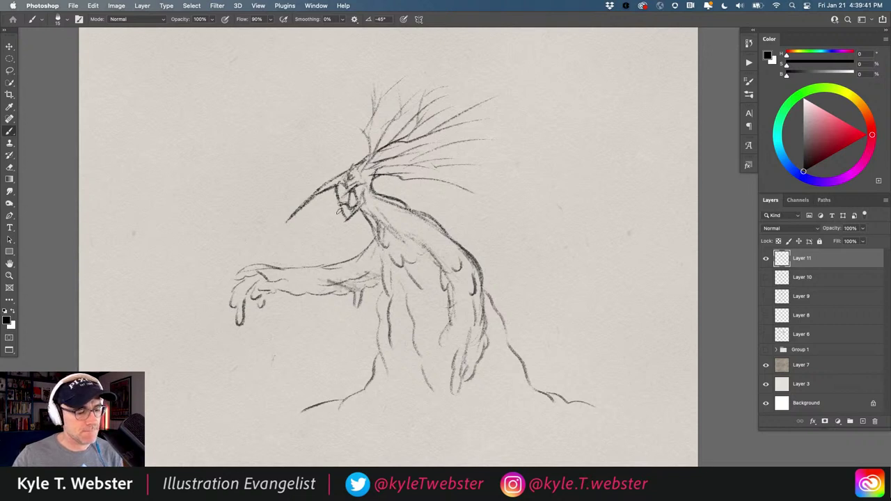
Shade the folds beside the hanging arm and add wavy roots and ground lines around the base of the trunk.
{"action": "left_click_drag", "start_coordinate": [415, 245], "coordinate": [441, 304]}
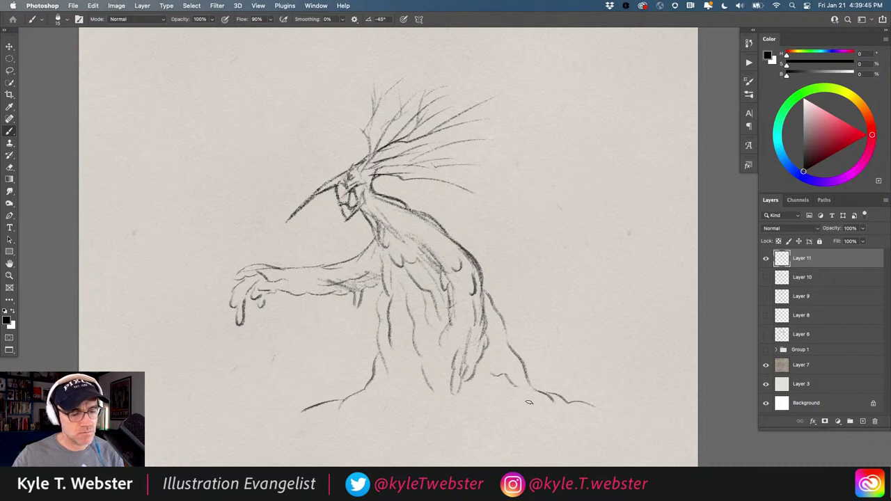
{"action": "left_click_drag", "start_coordinate": [535, 403], "coordinate": [498, 384]}
{"action": "left_click_drag", "start_coordinate": [498, 384], "coordinate": [556, 385]}
{"action": "left_click_drag", "start_coordinate": [556, 385], "coordinate": [591, 399]}
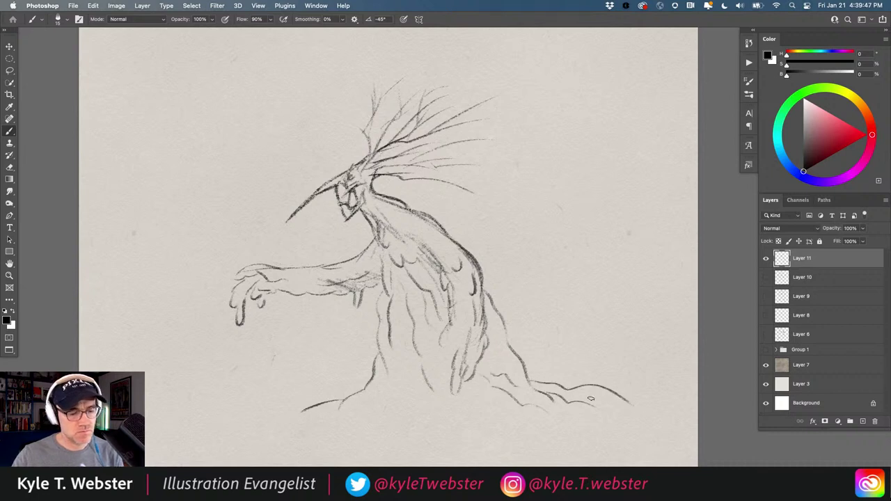
{"action": "left_click_drag", "start_coordinate": [328, 397], "coordinate": [219, 414]}
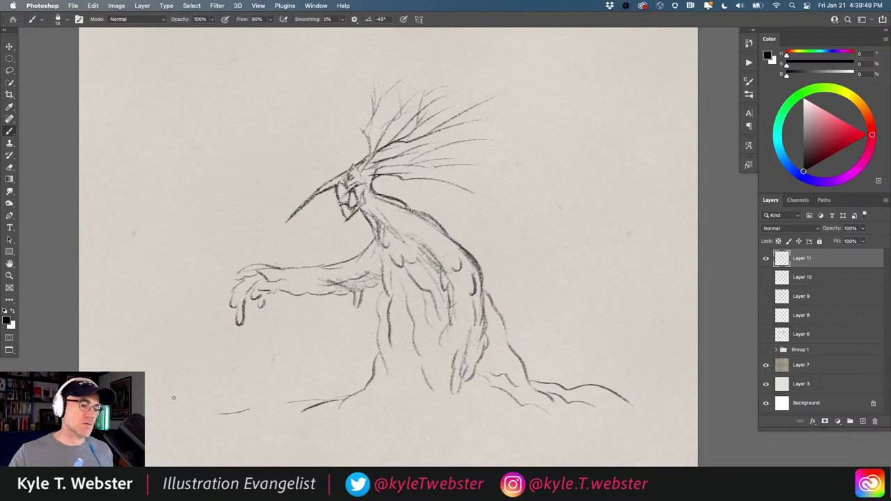
Thicken the front of the neck and add more fine branches to the top and back of the hair.
{"action": "left_click_drag", "start_coordinate": [369, 227], "coordinate": [360, 257]}
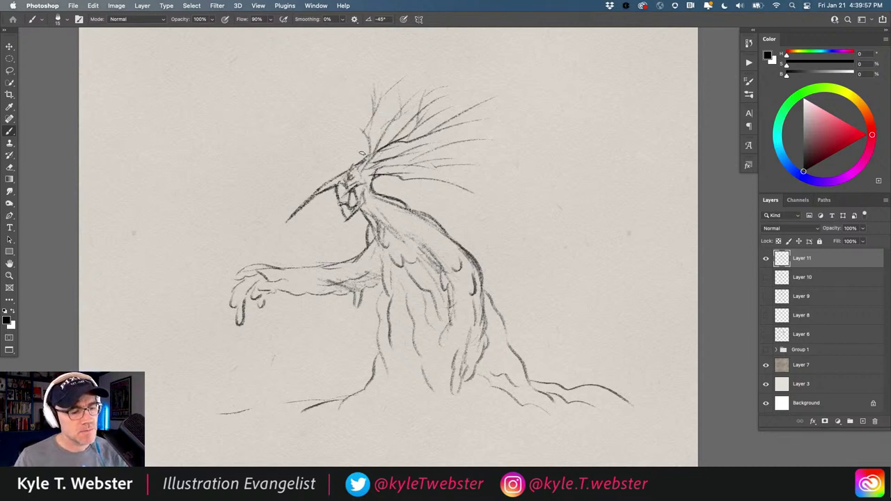
{"action": "mouse_move", "coordinate": [355, 164]}
{"action": "left_mouse_down"}
{"action": "mouse_move", "coordinate": [407, 120]}
{"action": "mouse_move", "coordinate": [385, 134]}
{"action": "mouse_move", "coordinate": [443, 105]}
{"action": "left_mouse_up"}
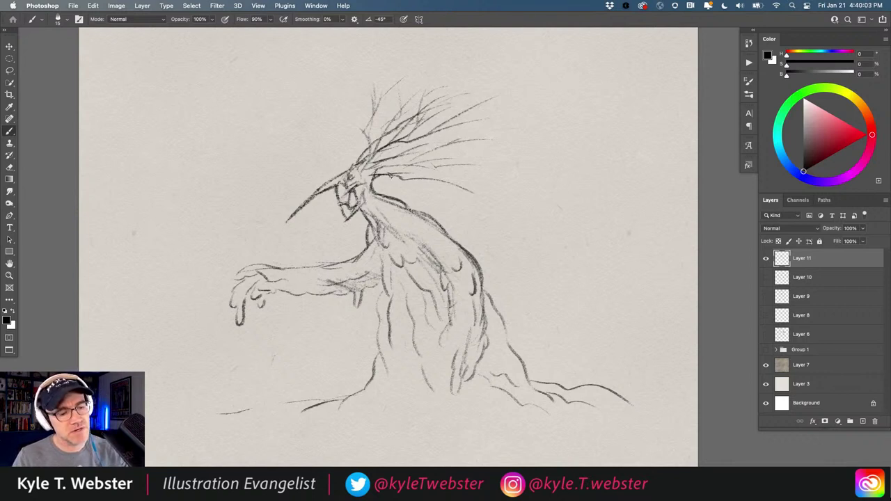
{"action": "mouse_move", "coordinate": [390, 175]}
{"action": "left_mouse_down"}
{"action": "mouse_move", "coordinate": [458, 187]}
{"action": "mouse_move", "coordinate": [436, 186]}
{"action": "mouse_move", "coordinate": [454, 199]}
{"action": "mouse_move", "coordinate": [509, 208]}
{"action": "mouse_move", "coordinate": [452, 183]}
{"action": "mouse_move", "coordinate": [517, 176]}
{"action": "mouse_move", "coordinate": [400, 179]}
{"action": "mouse_move", "coordinate": [424, 198]}
{"action": "left_mouse_up"}
{"action": "left_click_drag", "start_coordinate": [380, 171], "coordinate": [519, 145]}
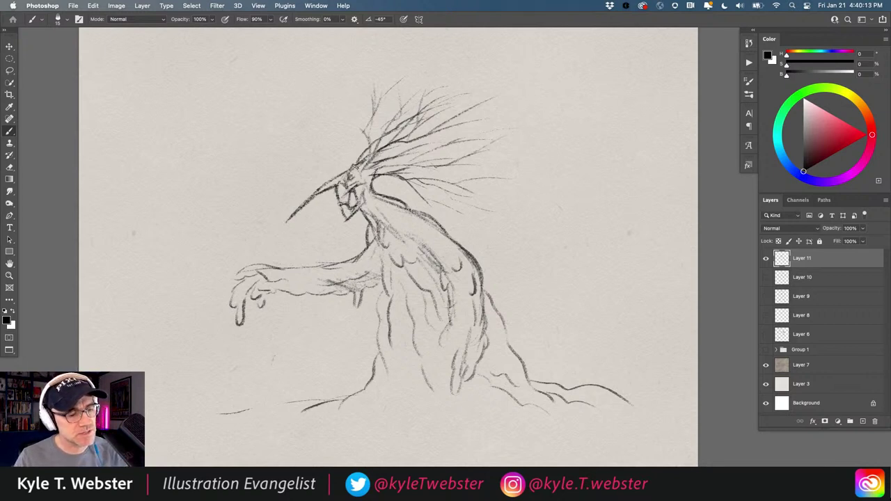
Erase the long pointed nose and redraw it with a thicker, crooked contour.
{"action": "left_click", "coordinate": [314, 245], "text": "super"}
{"action": "left_click_drag", "start_coordinate": [277, 245], "coordinate": [203, 208]}
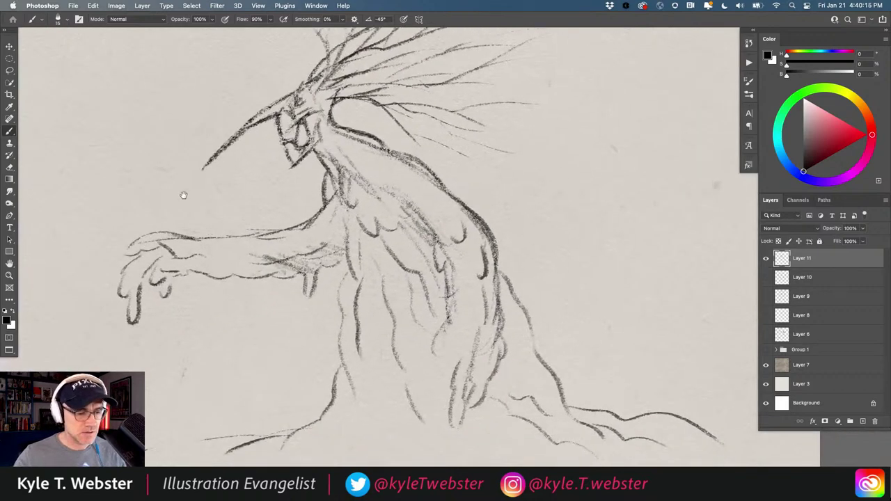
{"action": "key", "text": "super+minus"}
{"action": "scroll", "coordinate": [268, 257], "scroll_direction": "left", "scroll_amount": 2}
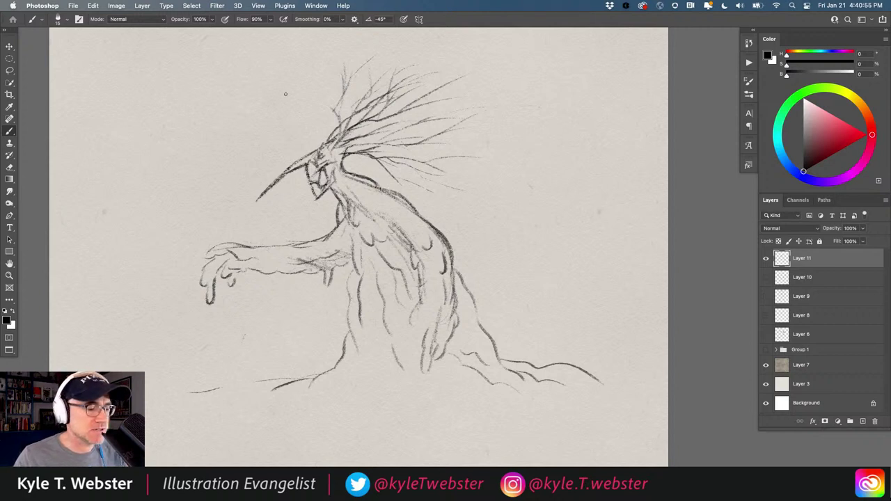
{"action": "left_click_drag", "start_coordinate": [298, 161], "coordinate": [258, 200]}
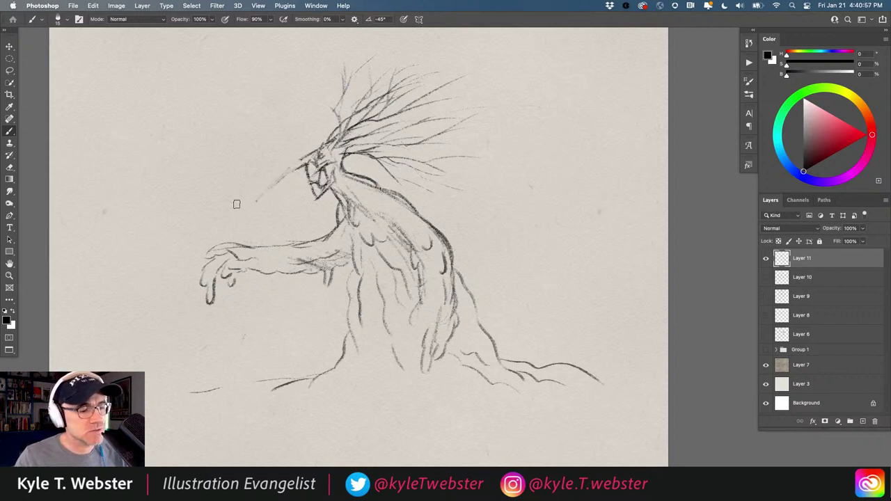
{"action": "mouse_move", "coordinate": [301, 159]}
{"action": "left_mouse_down"}
{"action": "mouse_move", "coordinate": [254, 204]}
{"action": "mouse_move", "coordinate": [318, 150]}
{"action": "mouse_move", "coordinate": [282, 172]}
{"action": "left_mouse_up"}
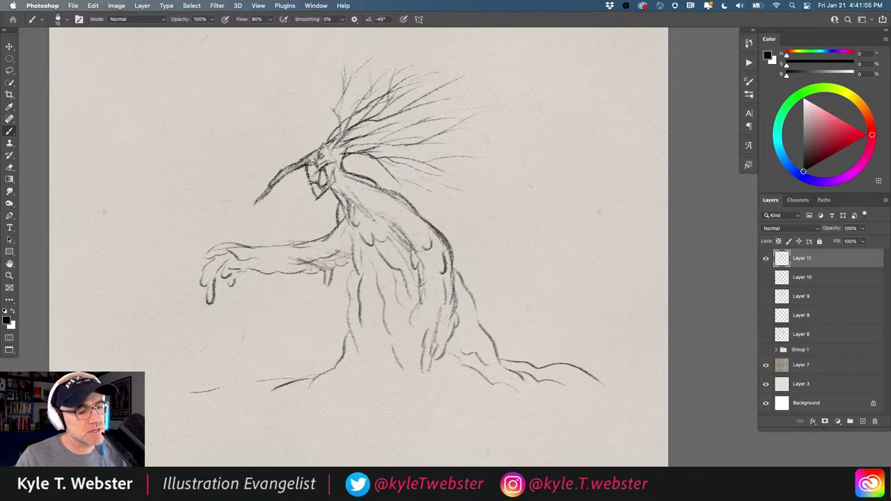
Darken the eye area and refine the small eye shape using a lasso selection.
{"action": "scroll", "coordinate": [315, 141], "scroll_direction": "up", "scroll_amount": 2}
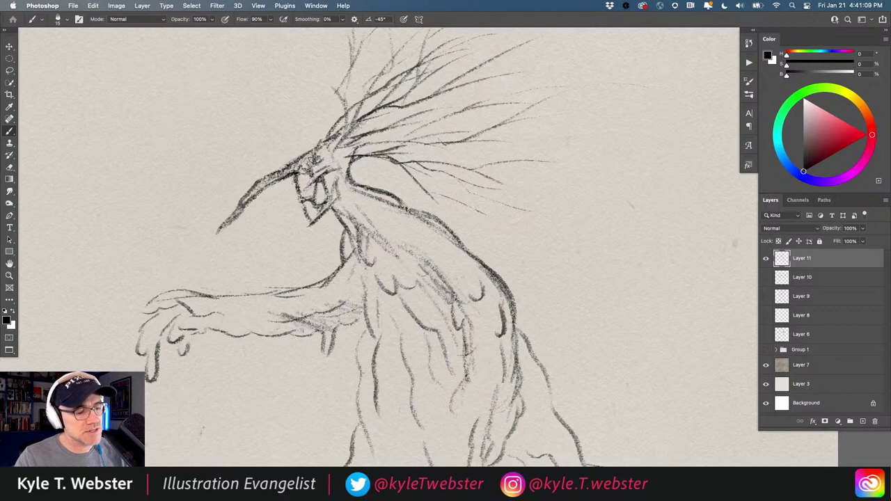
{"action": "mouse_move", "coordinate": [312, 159]}
{"action": "left_mouse_down"}
{"action": "mouse_move", "coordinate": [321, 157]}
{"action": "mouse_move", "coordinate": [315, 161]}
{"action": "left_mouse_up"}
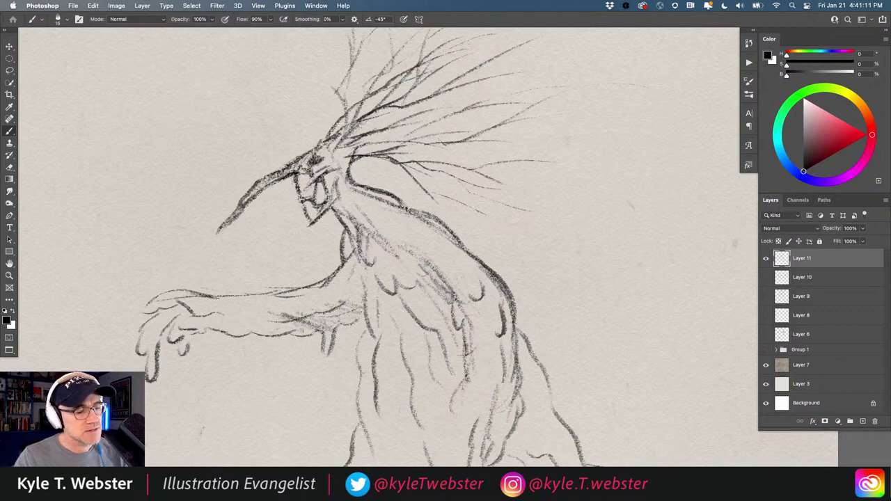
{"action": "key", "text": "l"}
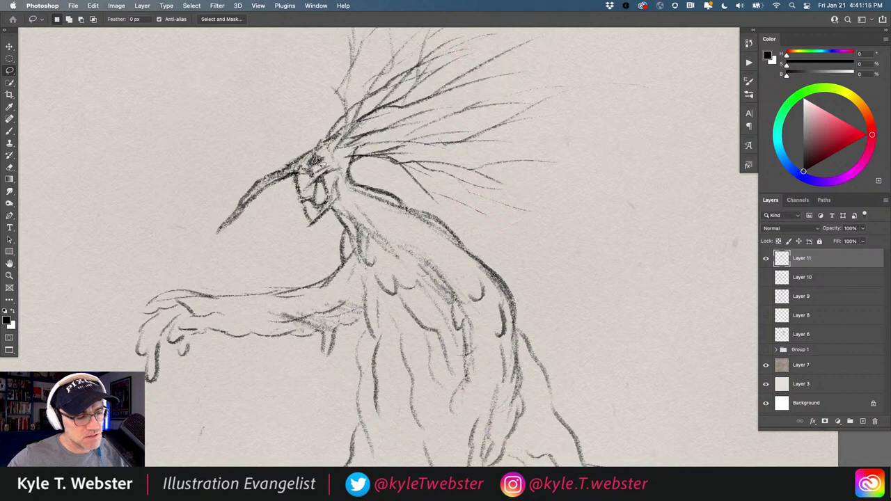
{"action": "key", "text": "super+d"}
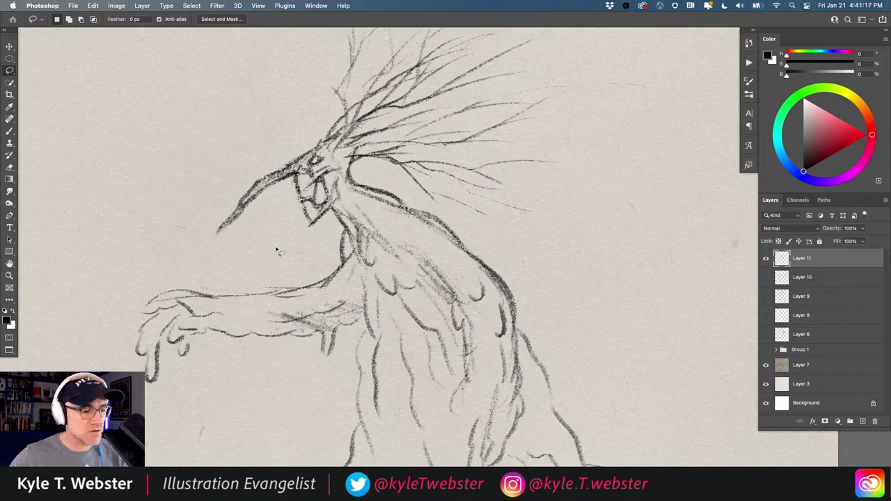
{"action": "left_click_drag", "start_coordinate": [278, 266], "coordinate": [237, 287]}
{"action": "left_click_drag", "start_coordinate": [238, 287], "coordinate": [259, 239]}
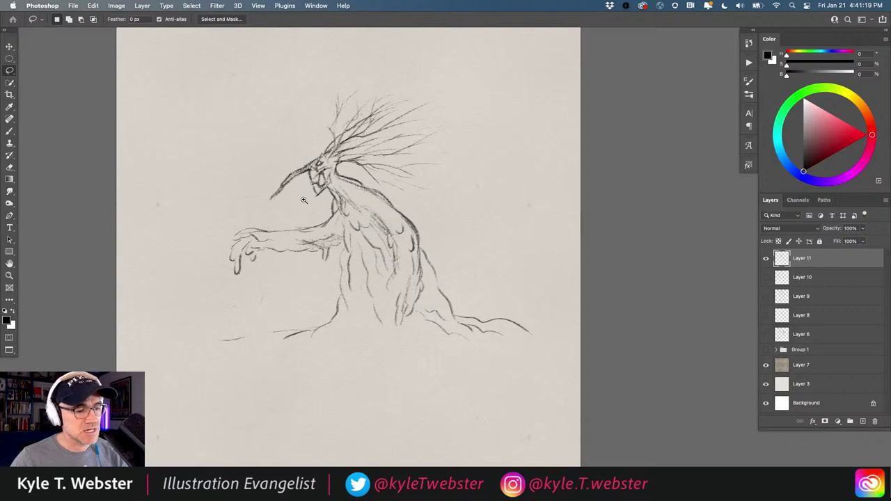
Darken the face and the front of the neck with the brush, and shade the underside of the outstretched arm.
{"action": "key", "text": "super+equal"}
{"action": "key", "text": "b"}
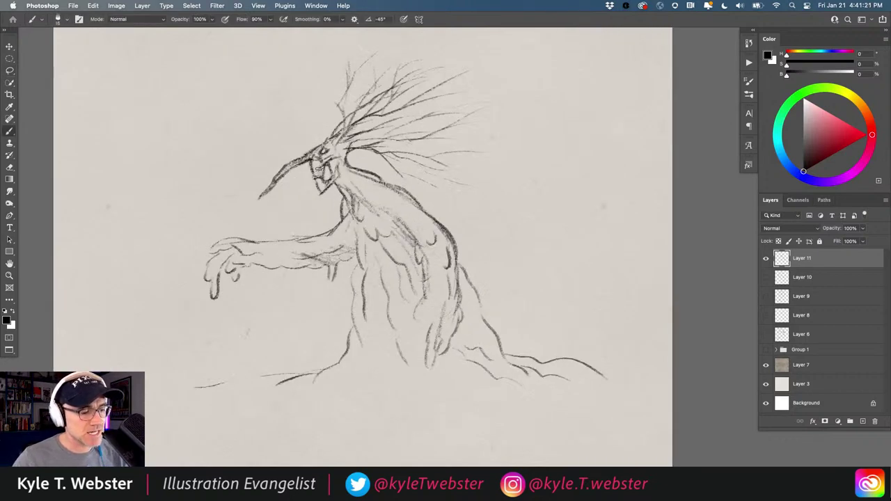
{"action": "left_click_drag", "start_coordinate": [331, 160], "coordinate": [335, 158]}
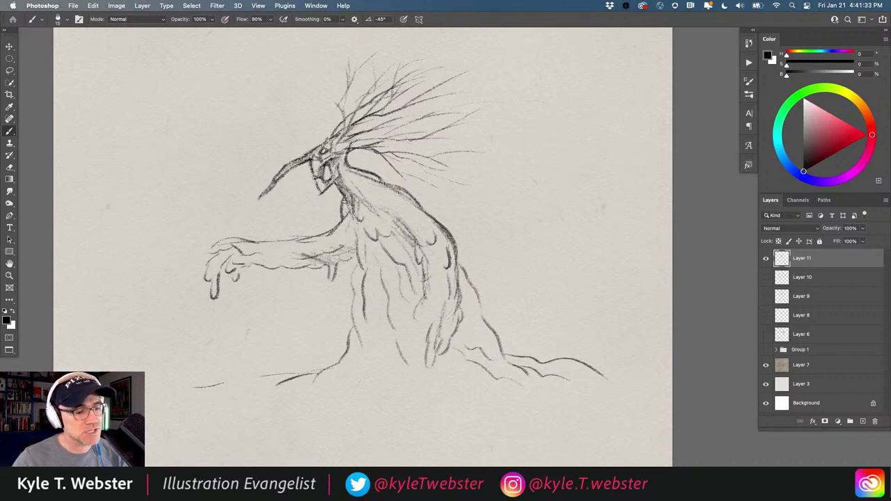
{"action": "mouse_move", "coordinate": [345, 199]}
{"action": "left_mouse_down"}
{"action": "mouse_move", "coordinate": [352, 226]}
{"action": "mouse_move", "coordinate": [336, 256]}
{"action": "mouse_move", "coordinate": [266, 262]}
{"action": "mouse_move", "coordinate": [256, 260]}
{"action": "mouse_move", "coordinate": [298, 255]}
{"action": "mouse_move", "coordinate": [231, 249]}
{"action": "mouse_move", "coordinate": [218, 265]}
{"action": "mouse_move", "coordinate": [252, 262]}
{"action": "mouse_move", "coordinate": [229, 253]}
{"action": "left_mouse_up"}
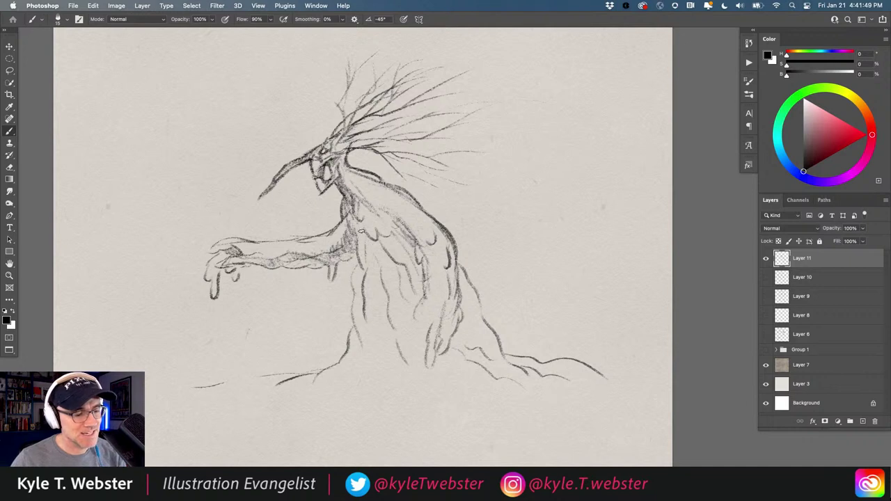
Shade the torso folds, hanging arm and back edge of the trunk, and add wavy bark lines down the trunk's front.
{"action": "mouse_move", "coordinate": [371, 242]}
{"action": "left_mouse_down"}
{"action": "mouse_move", "coordinate": [406, 277]}
{"action": "mouse_move", "coordinate": [400, 268]}
{"action": "mouse_move", "coordinate": [412, 294]}
{"action": "left_mouse_up"}
{"action": "mouse_move", "coordinate": [411, 256]}
{"action": "left_mouse_down"}
{"action": "mouse_move", "coordinate": [385, 238]}
{"action": "mouse_move", "coordinate": [406, 252]}
{"action": "mouse_move", "coordinate": [399, 233]}
{"action": "mouse_move", "coordinate": [411, 240]}
{"action": "mouse_move", "coordinate": [360, 192]}
{"action": "mouse_move", "coordinate": [411, 217]}
{"action": "left_mouse_up"}
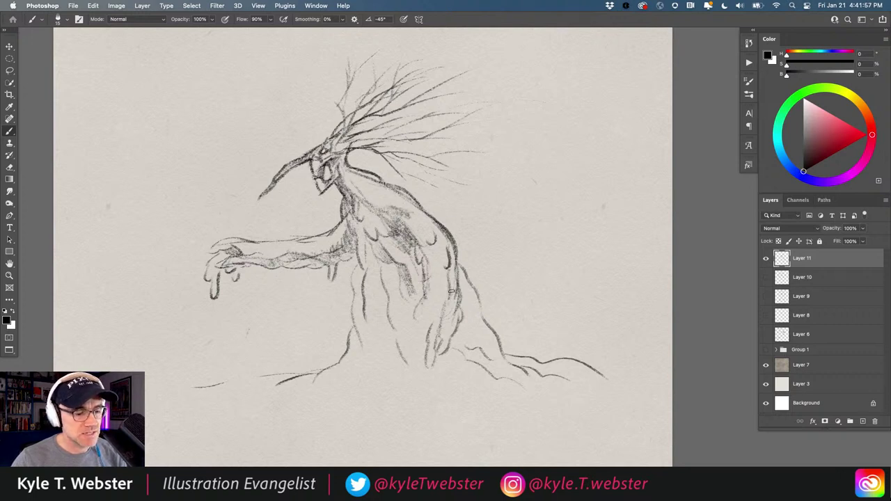
{"action": "mouse_move", "coordinate": [454, 301]}
{"action": "left_mouse_down"}
{"action": "mouse_move", "coordinate": [451, 269]}
{"action": "mouse_move", "coordinate": [443, 294]}
{"action": "left_mouse_up"}
{"action": "mouse_move", "coordinate": [443, 259]}
{"action": "left_mouse_down"}
{"action": "mouse_move", "coordinate": [444, 280]}
{"action": "mouse_move", "coordinate": [440, 250]}
{"action": "mouse_move", "coordinate": [416, 207]}
{"action": "mouse_move", "coordinate": [444, 237]}
{"action": "mouse_move", "coordinate": [448, 345]}
{"action": "mouse_move", "coordinate": [438, 356]}
{"action": "mouse_move", "coordinate": [449, 278]}
{"action": "mouse_move", "coordinate": [465, 286]}
{"action": "mouse_move", "coordinate": [478, 328]}
{"action": "mouse_move", "coordinate": [472, 292]}
{"action": "mouse_move", "coordinate": [479, 340]}
{"action": "mouse_move", "coordinate": [488, 330]}
{"action": "left_mouse_up"}
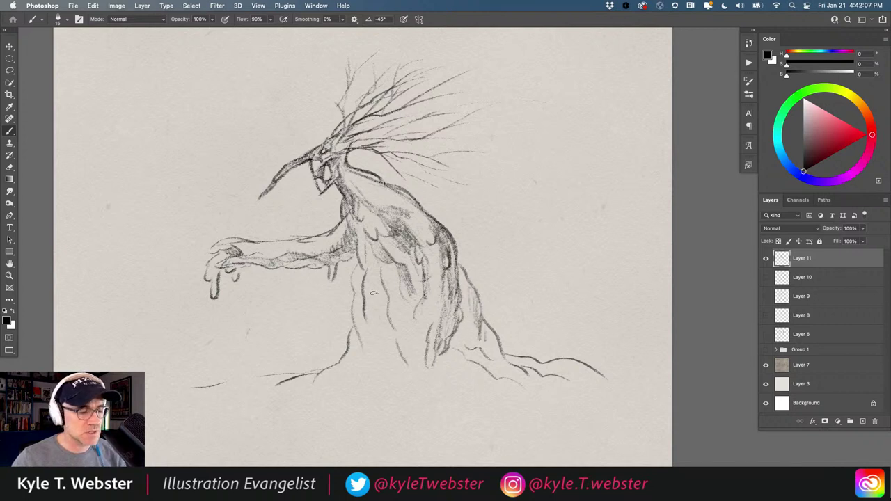
{"action": "mouse_move", "coordinate": [383, 291]}
{"action": "left_mouse_down"}
{"action": "mouse_move", "coordinate": [386, 320]}
{"action": "mouse_move", "coordinate": [377, 335]}
{"action": "mouse_move", "coordinate": [382, 289]}
{"action": "mouse_move", "coordinate": [374, 260]}
{"action": "mouse_move", "coordinate": [371, 278]}
{"action": "left_mouse_up"}
{"action": "key", "text": "super+minus"}
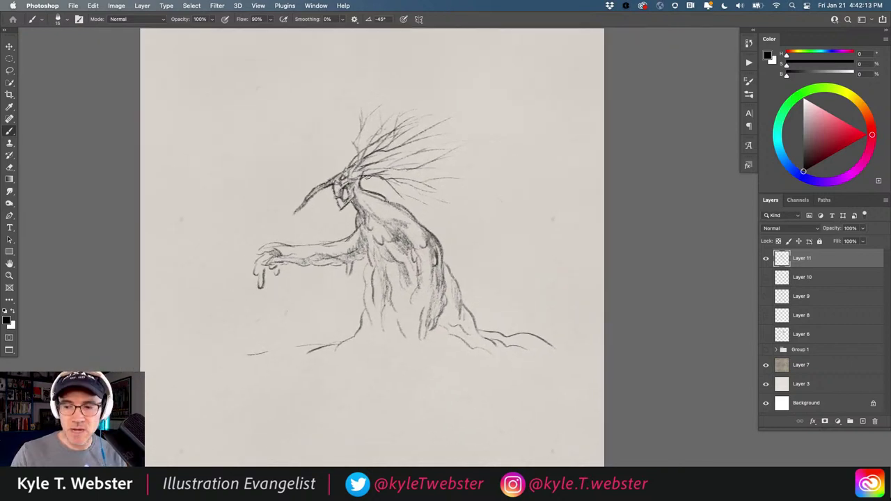
Extend the hair with long fine branches sweeping behind the head and more twigs rising above the forehead.
{"action": "key", "text": "super+equal"}
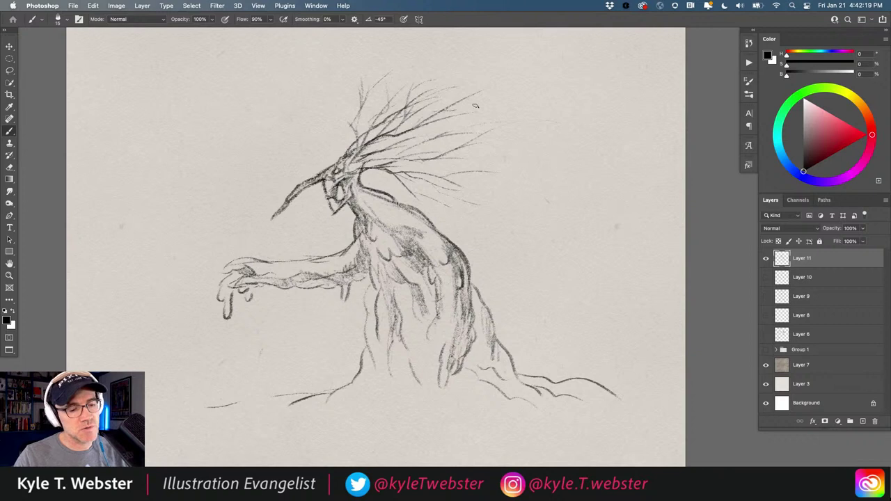
{"action": "left_click_drag", "start_coordinate": [468, 108], "coordinate": [519, 105]}
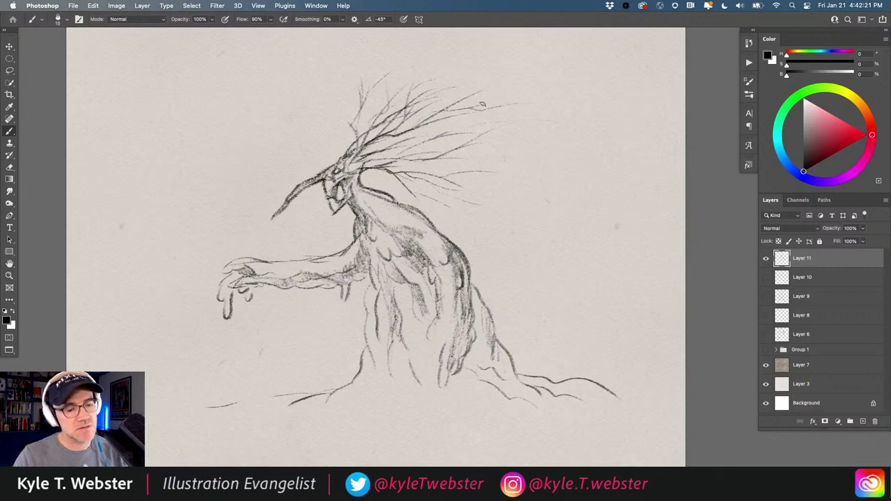
{"action": "left_click_drag", "start_coordinate": [462, 100], "coordinate": [487, 91]}
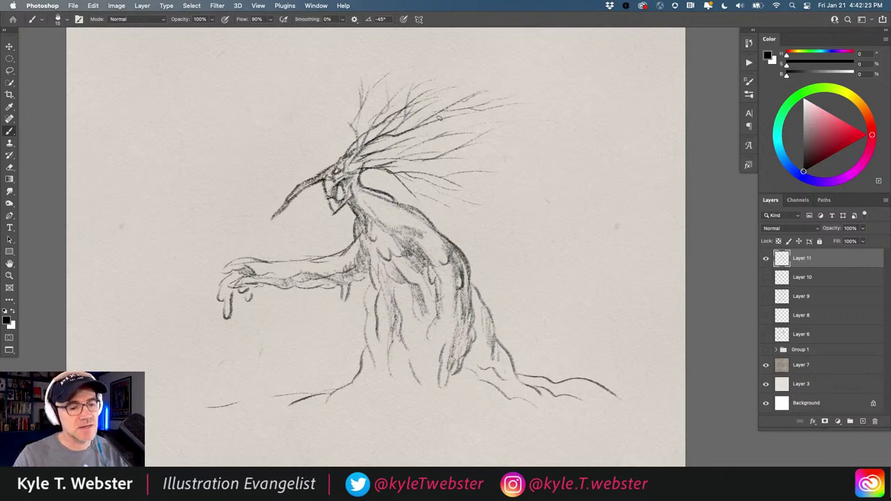
{"action": "left_click_drag", "start_coordinate": [395, 135], "coordinate": [486, 147]}
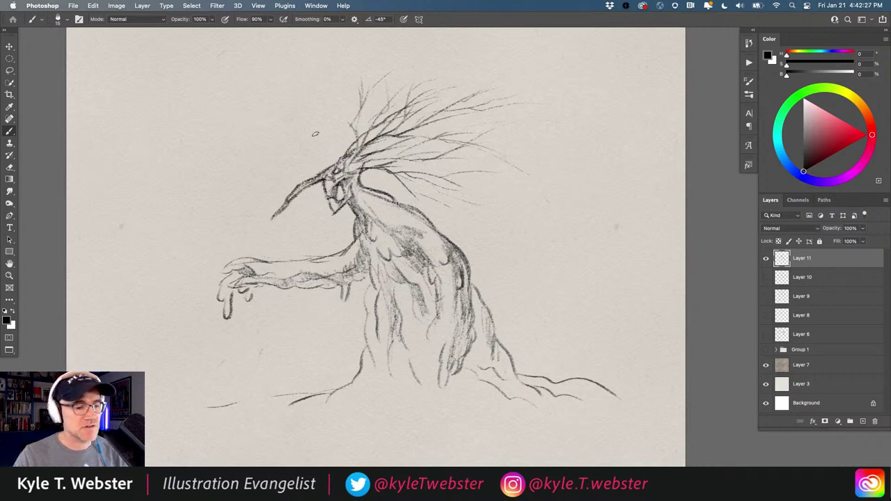
{"action": "mouse_move", "coordinate": [350, 124]}
{"action": "left_mouse_down"}
{"action": "mouse_move", "coordinate": [339, 77]}
{"action": "mouse_move", "coordinate": [348, 106]}
{"action": "mouse_move", "coordinate": [346, 58]}
{"action": "mouse_move", "coordinate": [365, 97]}
{"action": "mouse_move", "coordinate": [387, 72]}
{"action": "mouse_move", "coordinate": [378, 82]}
{"action": "mouse_move", "coordinate": [424, 68]}
{"action": "left_mouse_up"}
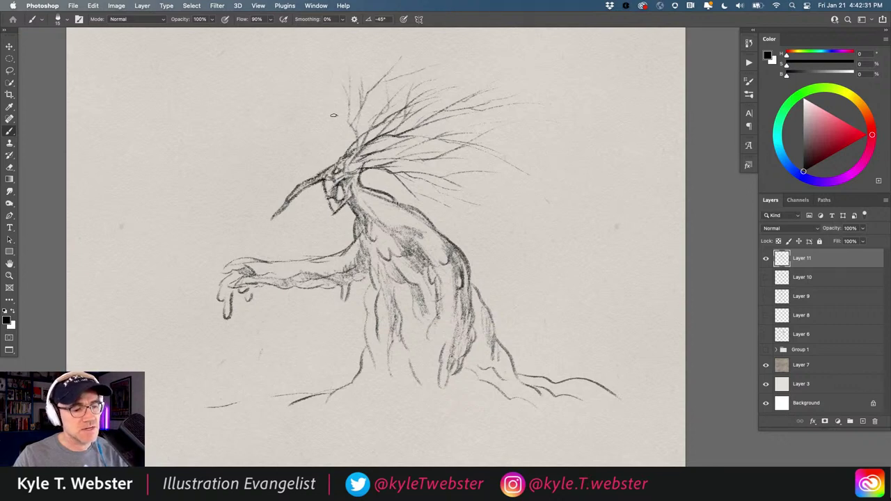
{"action": "mouse_move", "coordinate": [354, 117]}
{"action": "left_mouse_down"}
{"action": "mouse_move", "coordinate": [419, 80]}
{"action": "mouse_move", "coordinate": [472, 74]}
{"action": "left_mouse_up"}
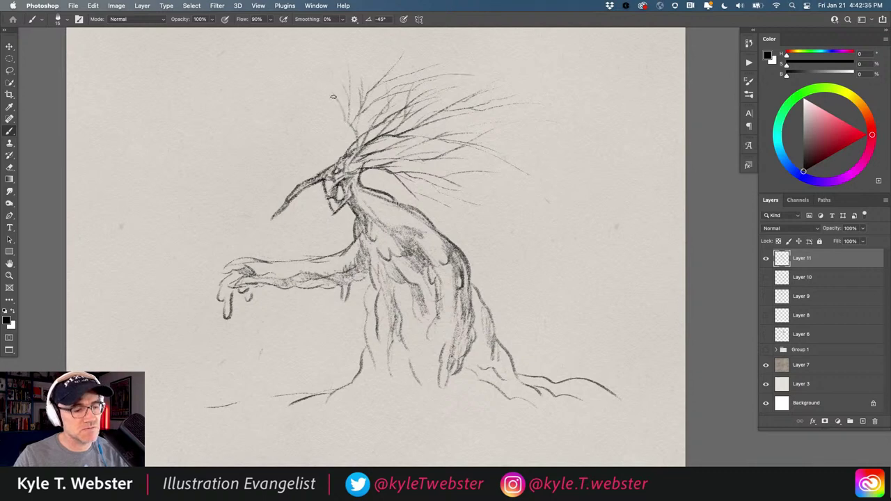
{"action": "key", "text": "super+minus"}
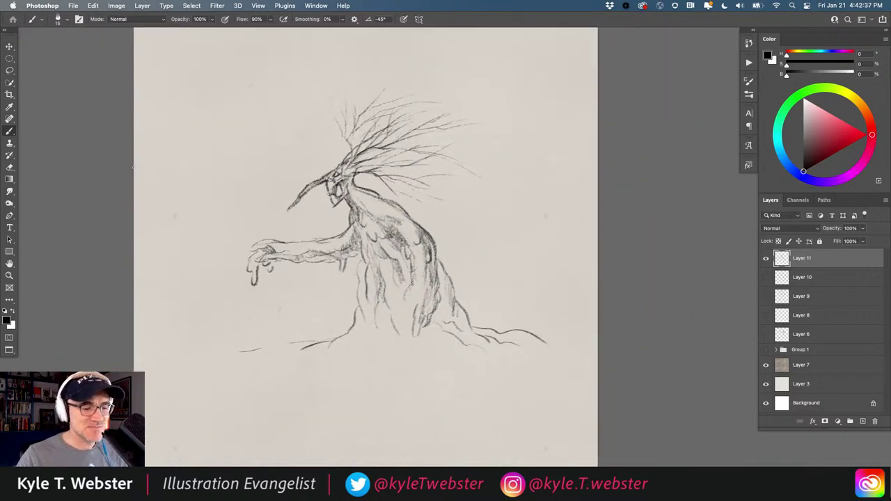
Darken the brow and the area around the creature's small eye with short pencil strokes.
{"action": "scroll", "coordinate": [343, 157], "scroll_direction": "up", "scroll_amount": 1}
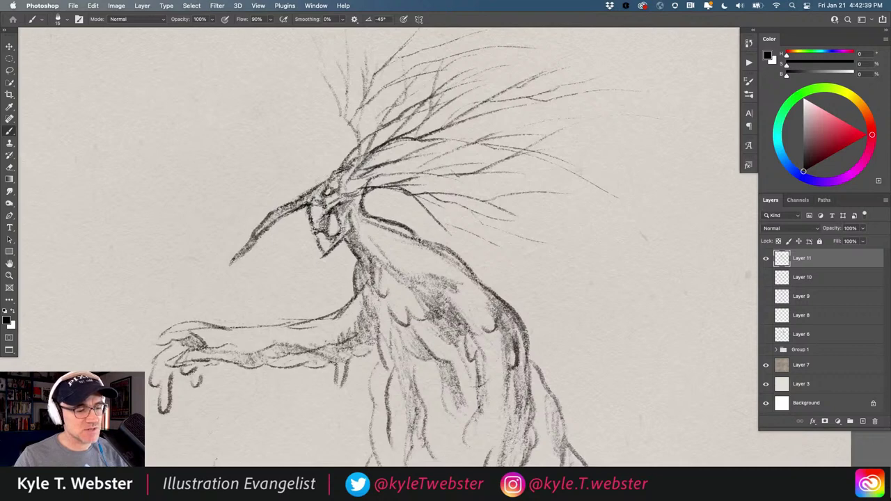
{"action": "mouse_move", "coordinate": [331, 174]}
{"action": "left_mouse_down"}
{"action": "mouse_move", "coordinate": [348, 146]}
{"action": "mouse_move", "coordinate": [381, 134]}
{"action": "mouse_move", "coordinate": [447, 139]}
{"action": "mouse_move", "coordinate": [499, 118]}
{"action": "left_mouse_up"}
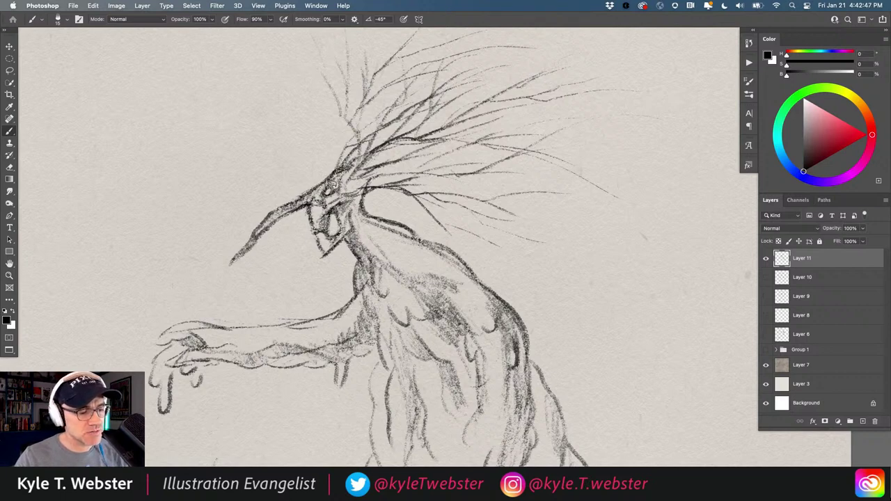
{"action": "mouse_move", "coordinate": [333, 185]}
{"action": "left_mouse_down"}
{"action": "mouse_move", "coordinate": [316, 203]}
{"action": "mouse_move", "coordinate": [324, 233]}
{"action": "mouse_move", "coordinate": [349, 224]}
{"action": "left_mouse_up"}
{"action": "key", "text": "super+z"}
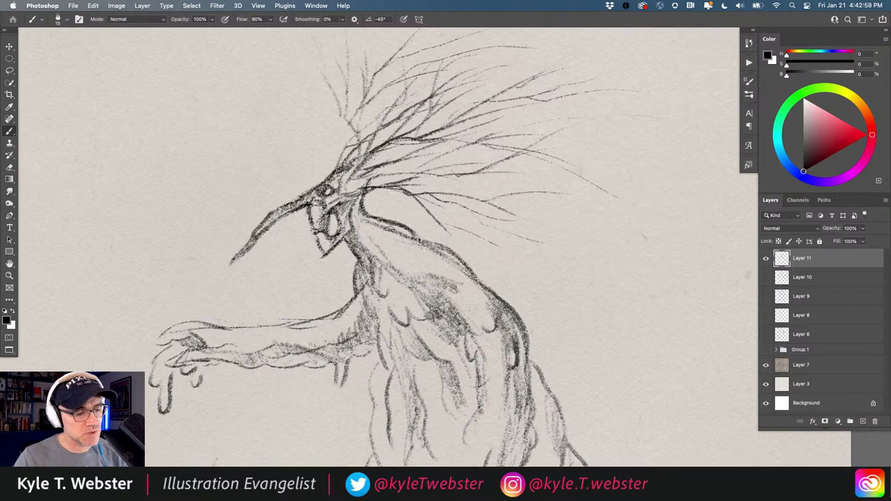
Draw and shade bark folds across the shoulder and upper back, and touch up the outstretched hand.
{"action": "mouse_move", "coordinate": [389, 228]}
{"action": "left_mouse_down"}
{"action": "mouse_move", "coordinate": [425, 252]}
{"action": "mouse_move", "coordinate": [425, 267]}
{"action": "mouse_move", "coordinate": [432, 255]}
{"action": "mouse_move", "coordinate": [481, 283]}
{"action": "mouse_move", "coordinate": [415, 243]}
{"action": "left_mouse_up"}
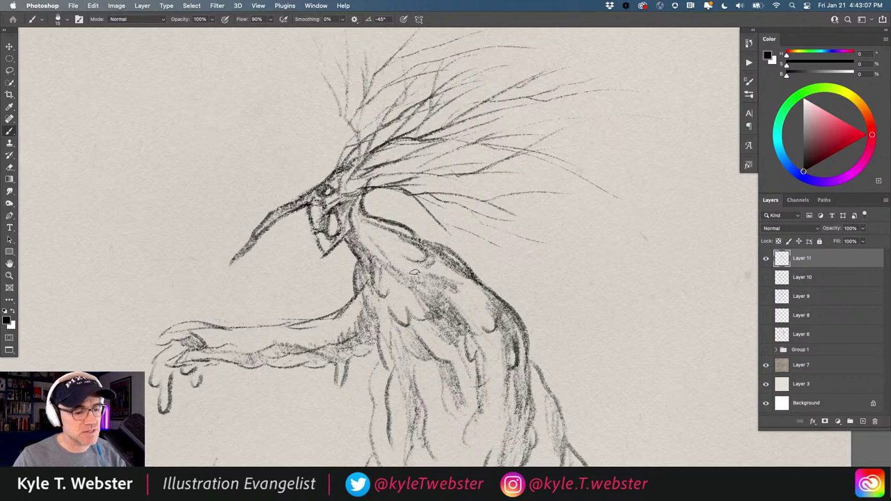
{"action": "mouse_move", "coordinate": [422, 279]}
{"action": "left_mouse_down"}
{"action": "mouse_move", "coordinate": [475, 284]}
{"action": "mouse_move", "coordinate": [440, 294]}
{"action": "mouse_move", "coordinate": [459, 287]}
{"action": "mouse_move", "coordinate": [426, 288]}
{"action": "mouse_move", "coordinate": [370, 246]}
{"action": "left_mouse_up"}
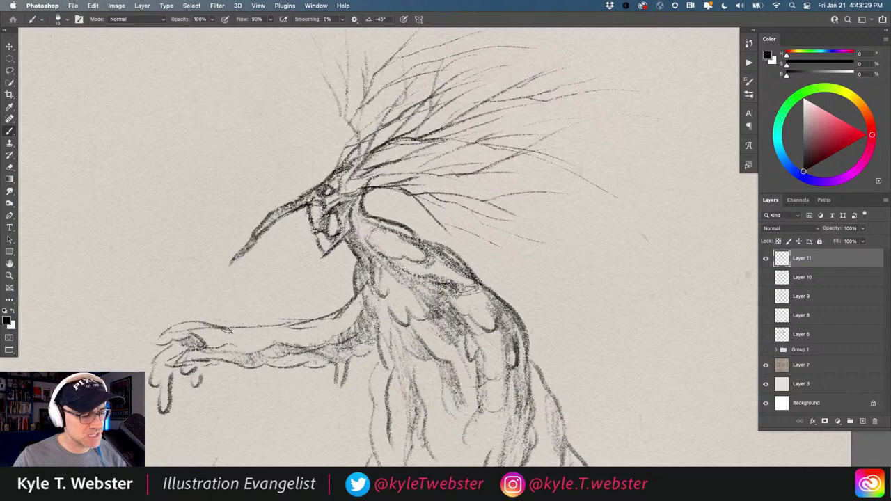
{"action": "left_click_drag", "start_coordinate": [172, 353], "coordinate": [161, 379]}
{"action": "scroll", "coordinate": [206, 319], "scroll_direction": "down", "scroll_amount": 1}
{"action": "mouse_move", "coordinate": [188, 321]}
{"action": "left_mouse_down"}
{"action": "mouse_move", "coordinate": [214, 261]}
{"action": "mouse_move", "coordinate": [232, 252]}
{"action": "left_mouse_up"}
{"action": "scroll", "coordinate": [274, 333], "scroll_direction": "down", "scroll_amount": 1}
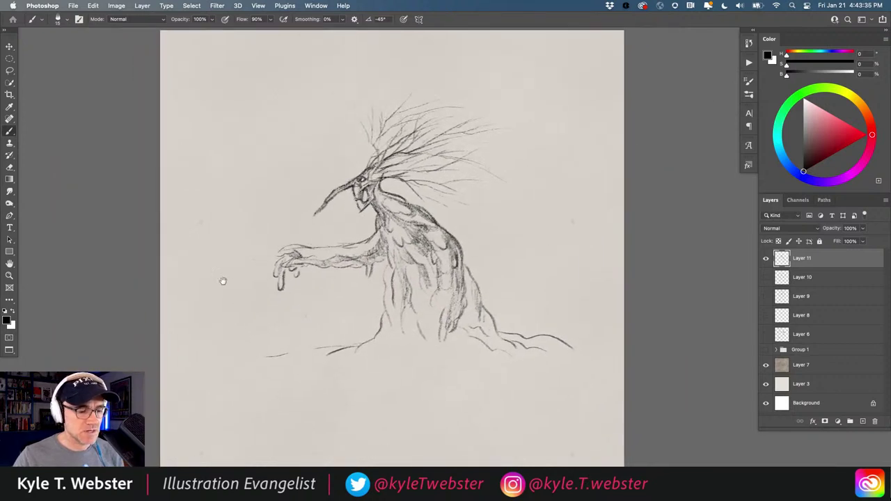
{"action": "left_click_drag", "start_coordinate": [388, 261], "coordinate": [390, 319]}
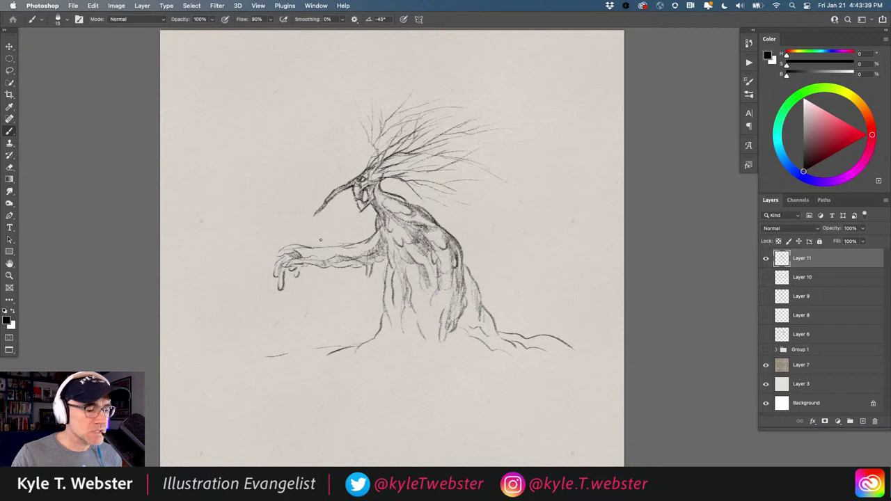
Strengthen the contour of the pointed jaw and move the creature sketch over to the right edge of the canvas.
{"action": "key", "text": "super+plus"}
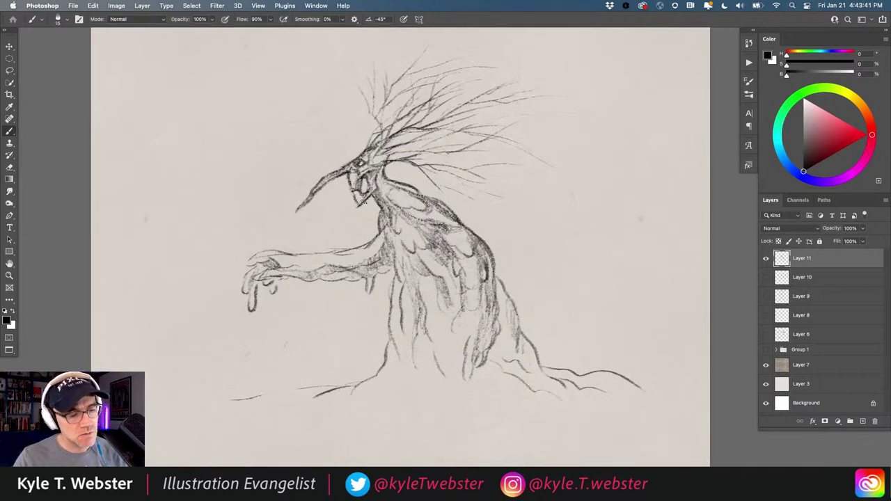
{"action": "left_click_drag", "start_coordinate": [355, 200], "coordinate": [351, 188]}
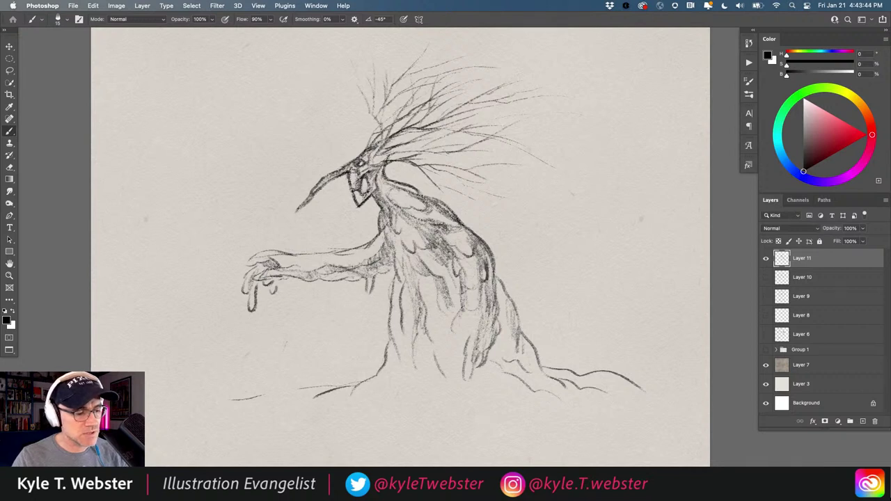
{"action": "left_click", "coordinate": [323, 249], "text": "alt"}
{"action": "left_click_drag", "start_coordinate": [278, 268], "coordinate": [284, 223]}
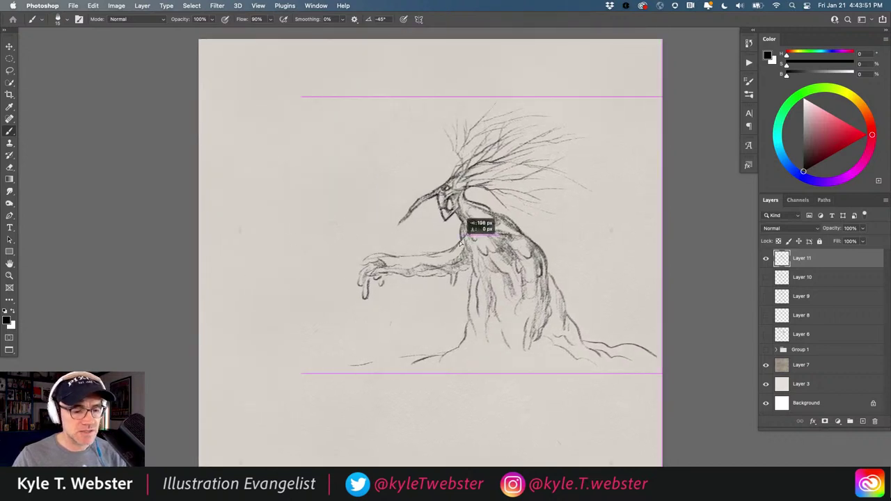
{"action": "left_click_drag", "start_coordinate": [461, 242], "coordinate": [477, 243]}
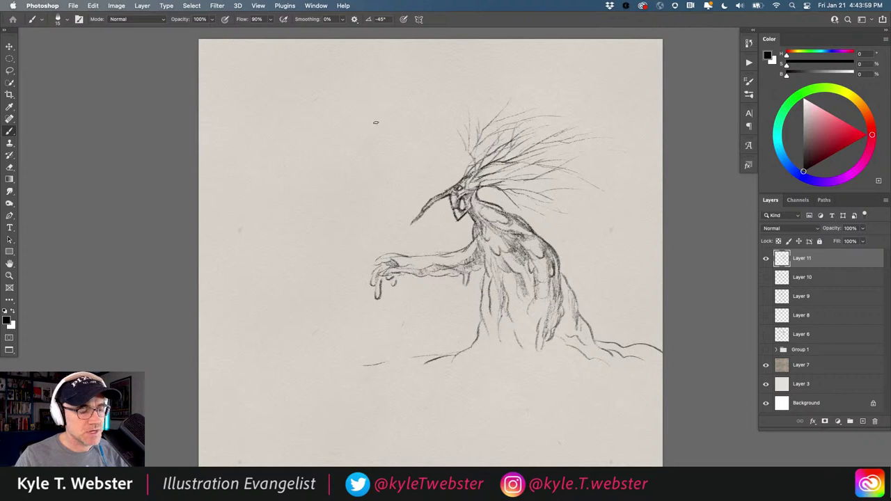
Lightly sketch a large head outline in the empty space beside the creature, with a domed cranium and narrow chin.
{"action": "left_click_drag", "start_coordinate": [366, 111], "coordinate": [312, 106]}
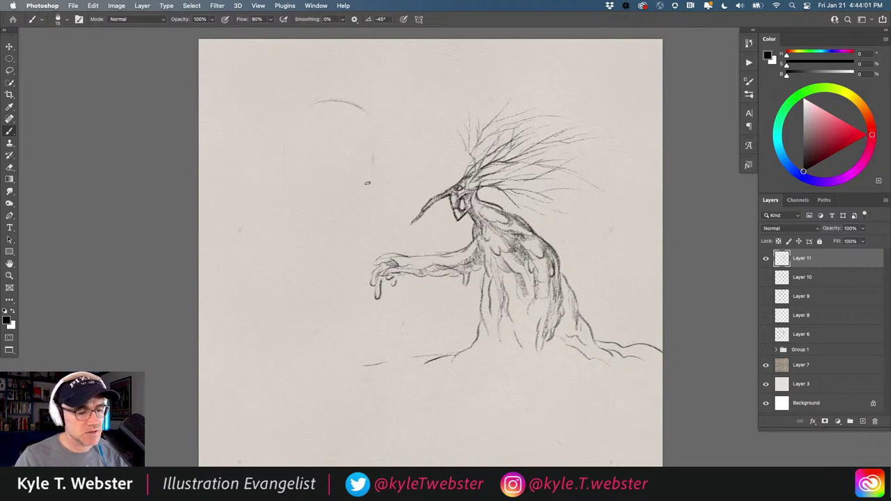
{"action": "left_click_drag", "start_coordinate": [356, 199], "coordinate": [356, 209]}
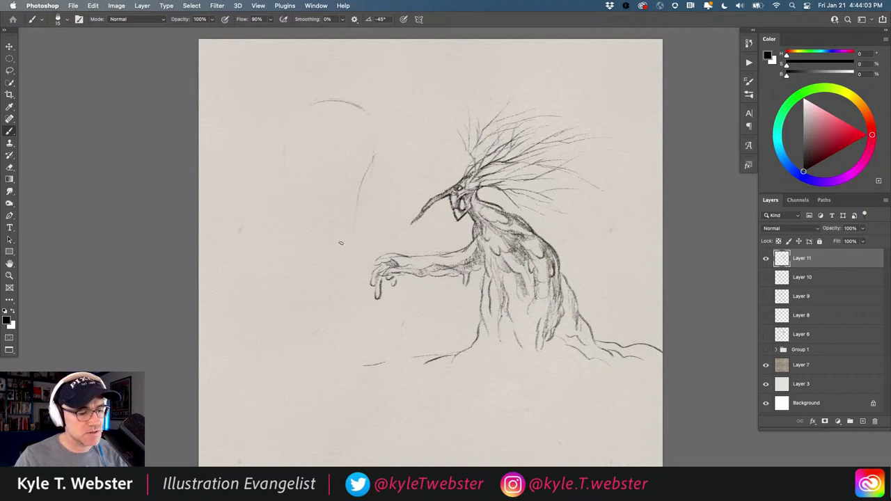
{"action": "left_click_drag", "start_coordinate": [333, 251], "coordinate": [356, 220]}
{"action": "left_click_drag", "start_coordinate": [308, 247], "coordinate": [284, 164]}
{"action": "left_click_drag", "start_coordinate": [311, 105], "coordinate": [369, 94]}
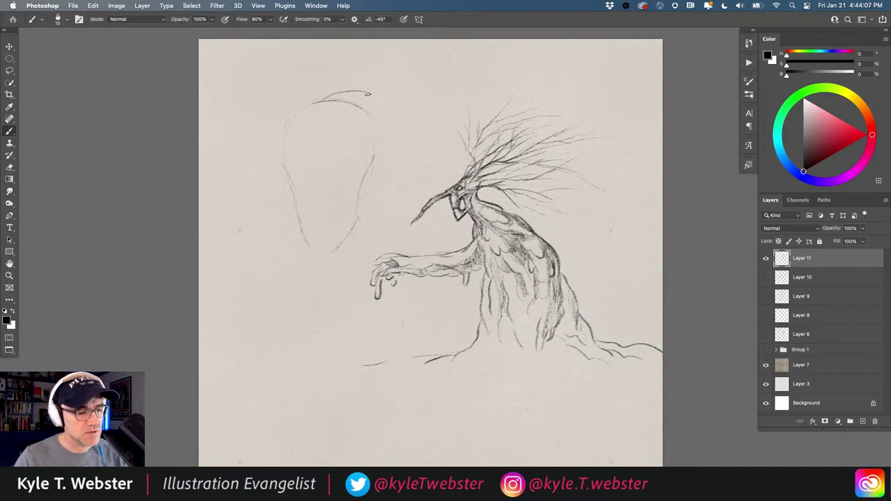
{"action": "left_click_drag", "start_coordinate": [382, 145], "coordinate": [387, 112]}
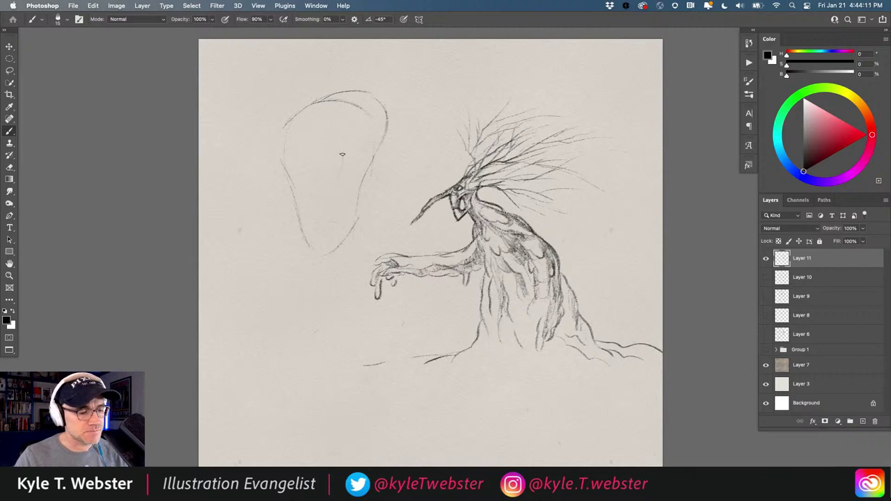
Draw two large rounded eye sockets in the new head and connect them with a nose bridge.
{"action": "mouse_move", "coordinate": [344, 146]}
{"action": "left_mouse_down"}
{"action": "mouse_move", "coordinate": [320, 152]}
{"action": "mouse_move", "coordinate": [344, 140]}
{"action": "mouse_move", "coordinate": [314, 143]}
{"action": "mouse_move", "coordinate": [339, 165]}
{"action": "left_mouse_up"}
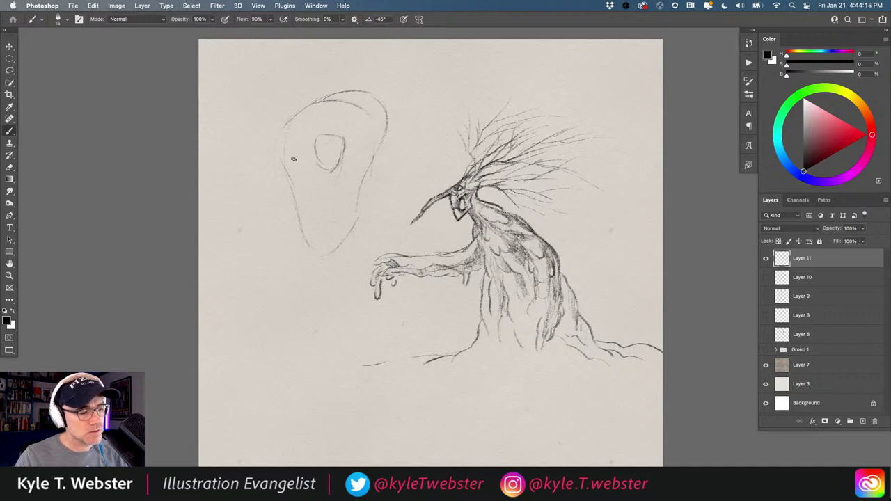
{"action": "mouse_move", "coordinate": [296, 142]}
{"action": "left_mouse_down"}
{"action": "mouse_move", "coordinate": [296, 159]}
{"action": "mouse_move", "coordinate": [285, 144]}
{"action": "left_mouse_up"}
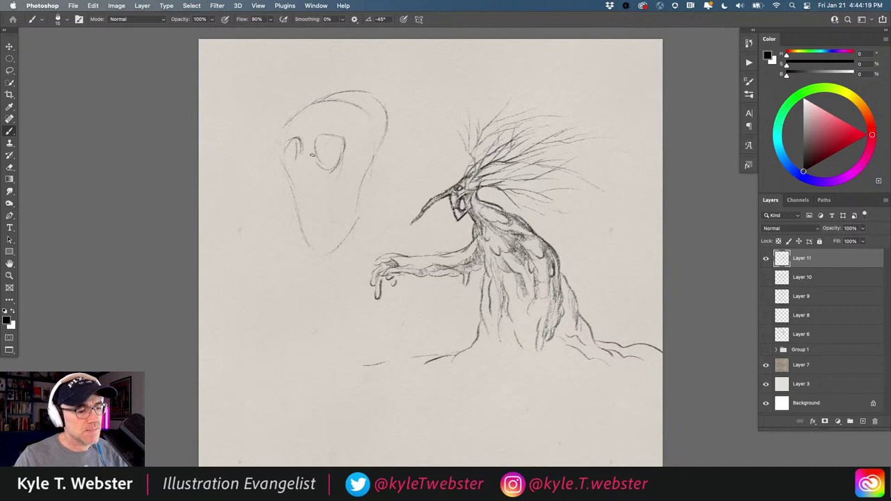
{"action": "left_click_drag", "start_coordinate": [312, 146], "coordinate": [301, 141]}
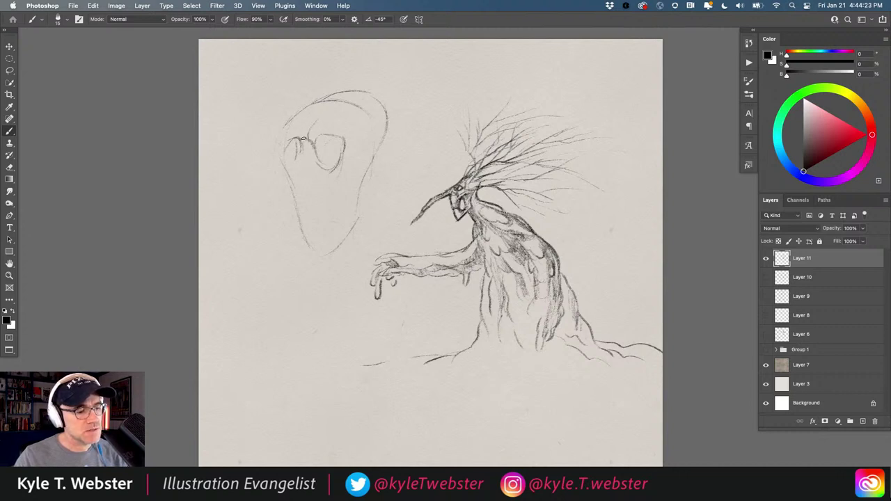
{"action": "mouse_move", "coordinate": [342, 142]}
{"action": "left_mouse_down"}
{"action": "mouse_move", "coordinate": [317, 133]}
{"action": "mouse_move", "coordinate": [284, 149]}
{"action": "left_mouse_up"}
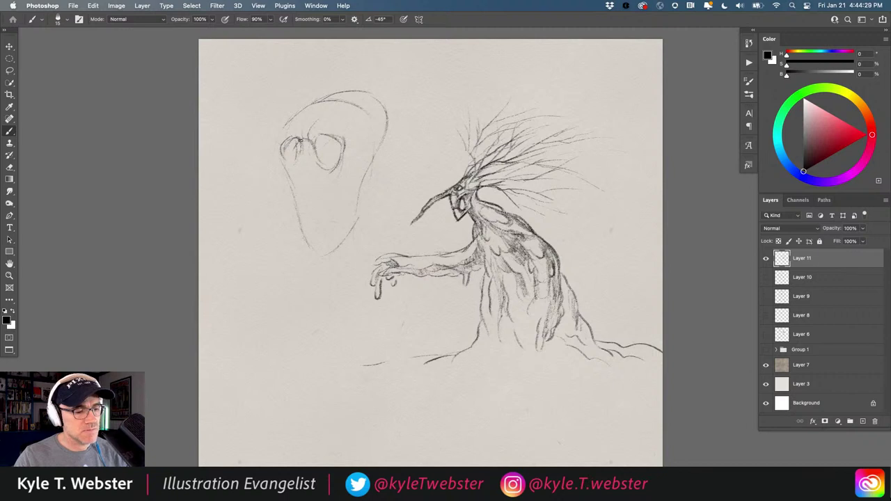
Draw a long crooked pointed nose, the cheek fold below the near eye and a curved mouth line.
{"action": "mouse_move", "coordinate": [300, 141]}
{"action": "left_mouse_down"}
{"action": "mouse_move", "coordinate": [267, 187]}
{"action": "mouse_move", "coordinate": [272, 174]}
{"action": "mouse_move", "coordinate": [234, 264]}
{"action": "mouse_move", "coordinate": [306, 157]}
{"action": "left_mouse_up"}
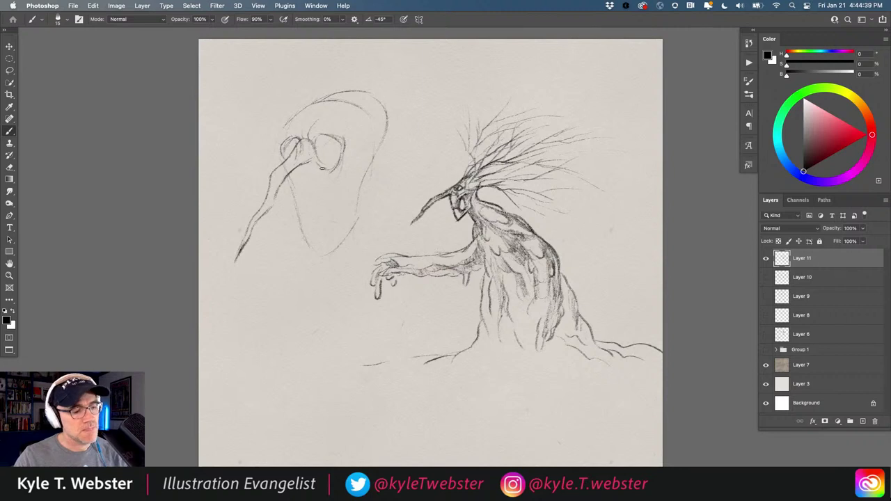
{"action": "mouse_move", "coordinate": [360, 162]}
{"action": "left_mouse_down"}
{"action": "mouse_move", "coordinate": [345, 184]}
{"action": "mouse_move", "coordinate": [326, 186]}
{"action": "mouse_move", "coordinate": [310, 159]}
{"action": "mouse_move", "coordinate": [335, 179]}
{"action": "mouse_move", "coordinate": [347, 178]}
{"action": "mouse_move", "coordinate": [322, 169]}
{"action": "left_mouse_up"}
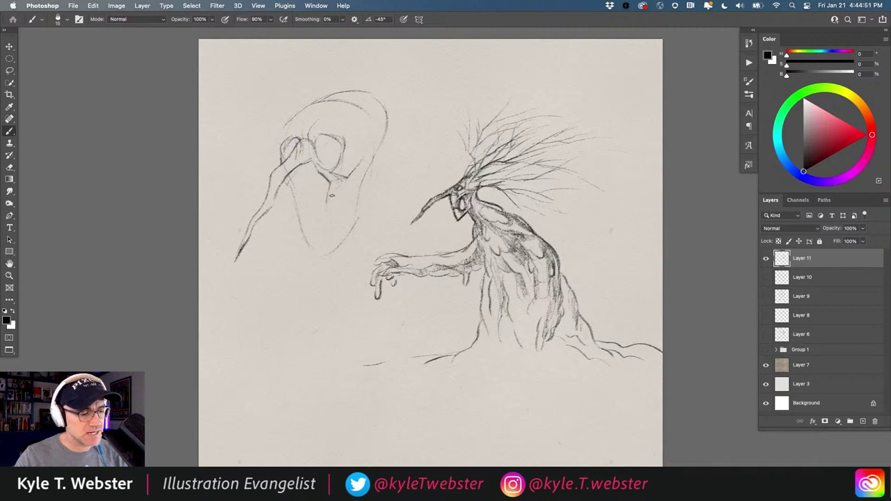
{"action": "mouse_move", "coordinate": [348, 178]}
{"action": "left_mouse_down"}
{"action": "mouse_move", "coordinate": [322, 217]}
{"action": "mouse_move", "coordinate": [313, 220]}
{"action": "mouse_move", "coordinate": [332, 206]}
{"action": "mouse_move", "coordinate": [298, 205]}
{"action": "mouse_move", "coordinate": [304, 213]}
{"action": "mouse_move", "coordinate": [330, 211]}
{"action": "mouse_move", "coordinate": [299, 216]}
{"action": "left_mouse_up"}
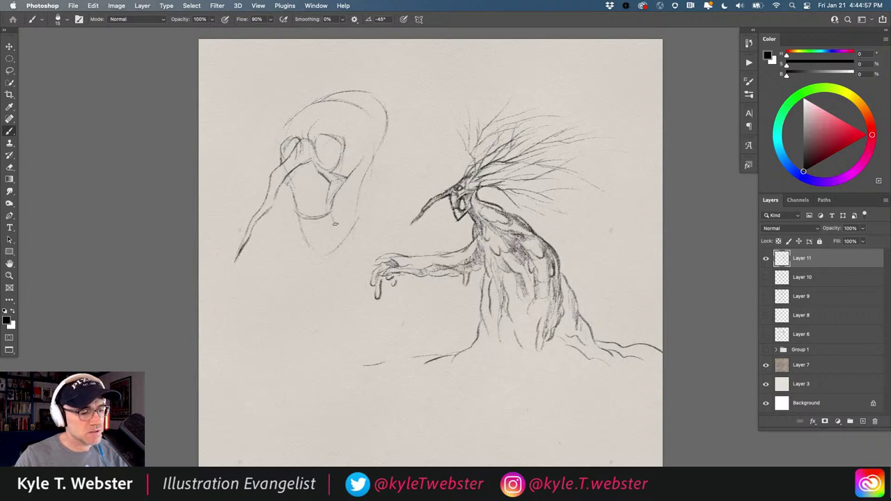
Draw the elongated cheek opening beside the mouth and build a squared chin with an angular jaw line below it.
{"action": "mouse_move", "coordinate": [298, 218]}
{"action": "left_mouse_down"}
{"action": "mouse_move", "coordinate": [303, 236]}
{"action": "mouse_move", "coordinate": [339, 224]}
{"action": "mouse_move", "coordinate": [351, 176]}
{"action": "left_mouse_up"}
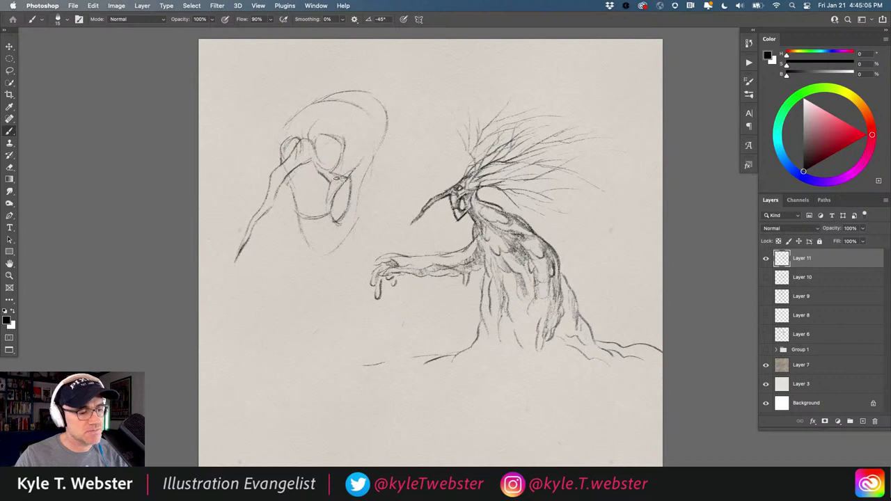
{"action": "mouse_move", "coordinate": [348, 172]}
{"action": "left_mouse_down"}
{"action": "mouse_move", "coordinate": [293, 193]}
{"action": "mouse_move", "coordinate": [297, 234]}
{"action": "left_mouse_up"}
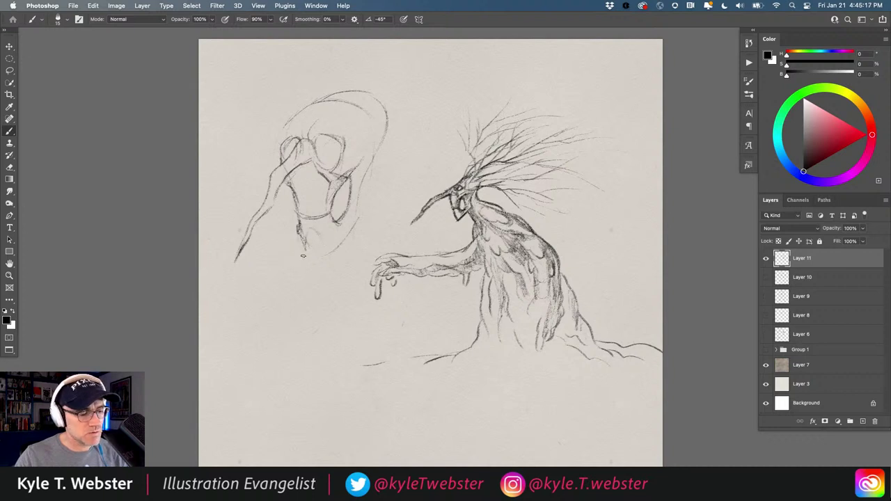
{"action": "scroll", "coordinate": [307, 220], "scroll_direction": "up", "scroll_amount": 2}
{"action": "mouse_move", "coordinate": [303, 243]}
{"action": "left_mouse_down"}
{"action": "mouse_move", "coordinate": [305, 273]}
{"action": "mouse_move", "coordinate": [334, 270]}
{"action": "mouse_move", "coordinate": [343, 252]}
{"action": "mouse_move", "coordinate": [332, 273]}
{"action": "left_mouse_up"}
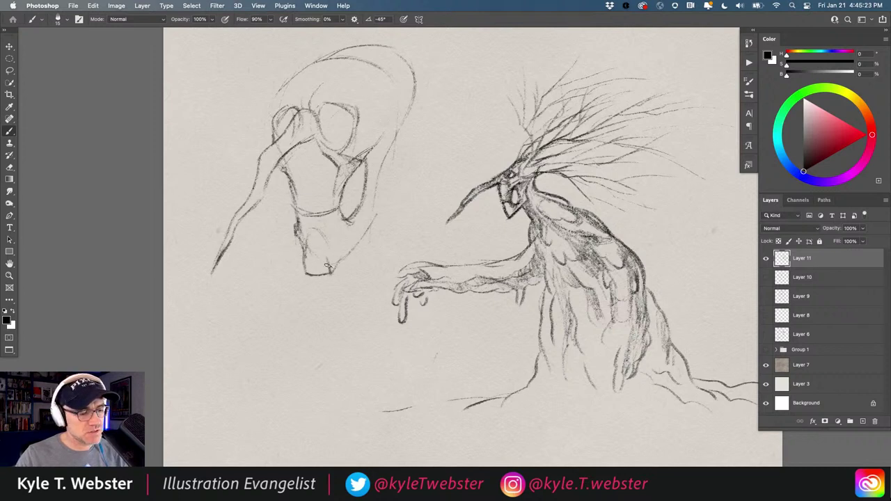
{"action": "mouse_move", "coordinate": [322, 237]}
{"action": "left_mouse_down"}
{"action": "mouse_move", "coordinate": [328, 268]}
{"action": "mouse_move", "coordinate": [313, 229]}
{"action": "mouse_move", "coordinate": [324, 223]}
{"action": "mouse_move", "coordinate": [320, 239]}
{"action": "mouse_move", "coordinate": [355, 227]}
{"action": "mouse_move", "coordinate": [306, 233]}
{"action": "left_mouse_up"}
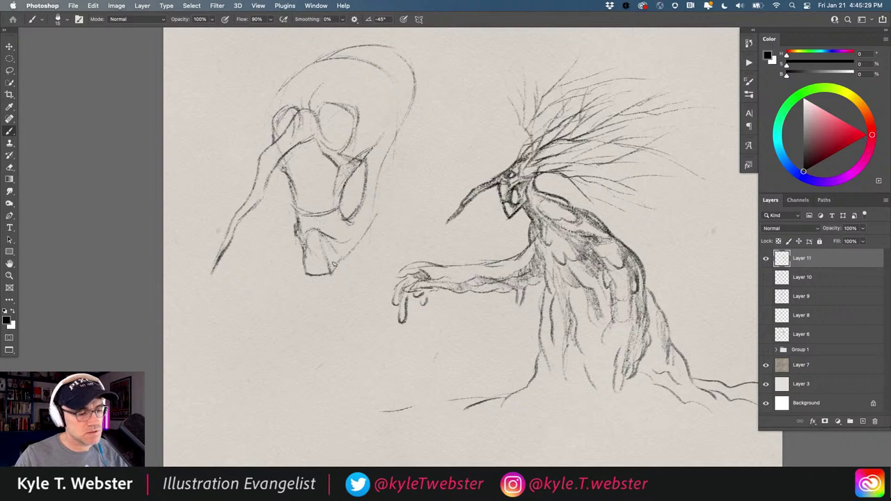
{"action": "mouse_move", "coordinate": [334, 263]}
{"action": "left_mouse_down"}
{"action": "mouse_move", "coordinate": [379, 203]}
{"action": "mouse_move", "coordinate": [374, 215]}
{"action": "mouse_move", "coordinate": [380, 161]}
{"action": "mouse_move", "coordinate": [394, 139]}
{"action": "mouse_move", "coordinate": [374, 146]}
{"action": "mouse_move", "coordinate": [387, 135]}
{"action": "left_mouse_up"}
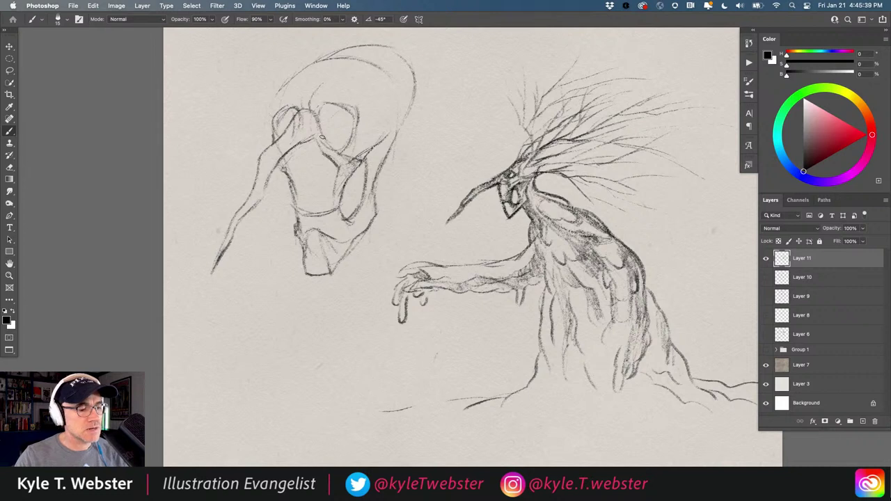
Darken the eye socket rims and shade the muzzle and cheek hollow with vertical wrinkles running across the mouth line.
{"action": "mouse_move", "coordinate": [330, 144]}
{"action": "left_mouse_down"}
{"action": "mouse_move", "coordinate": [349, 137]}
{"action": "mouse_move", "coordinate": [353, 119]}
{"action": "mouse_move", "coordinate": [322, 104]}
{"action": "mouse_move", "coordinate": [319, 116]}
{"action": "mouse_move", "coordinate": [283, 109]}
{"action": "mouse_move", "coordinate": [270, 143]}
{"action": "mouse_move", "coordinate": [267, 121]}
{"action": "mouse_move", "coordinate": [279, 106]}
{"action": "left_mouse_up"}
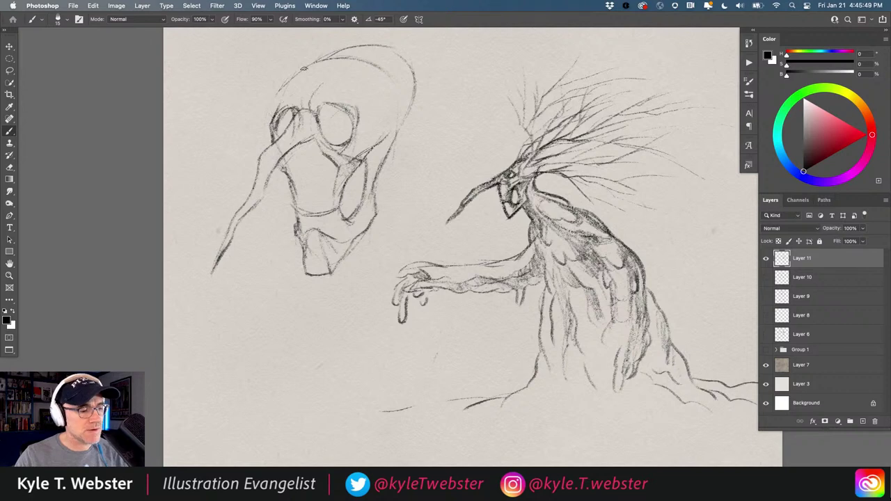
{"action": "key", "text": "space"}
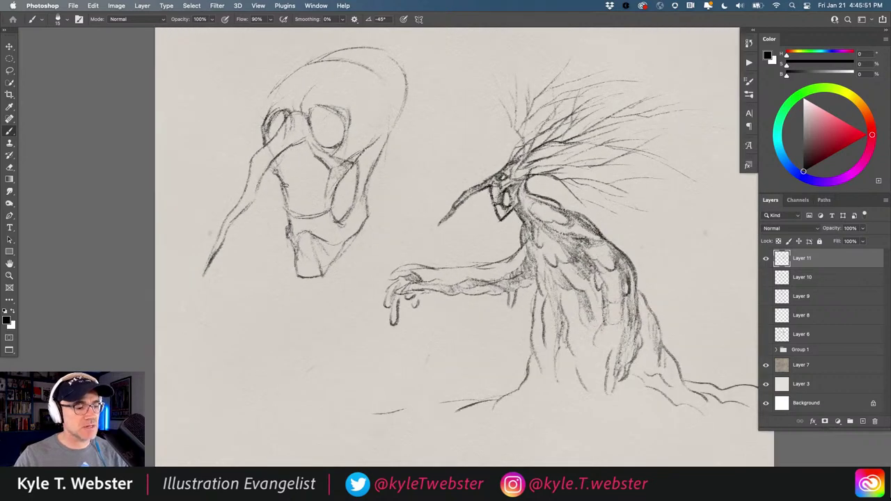
{"action": "left_click_drag", "start_coordinate": [281, 189], "coordinate": [292, 156]}
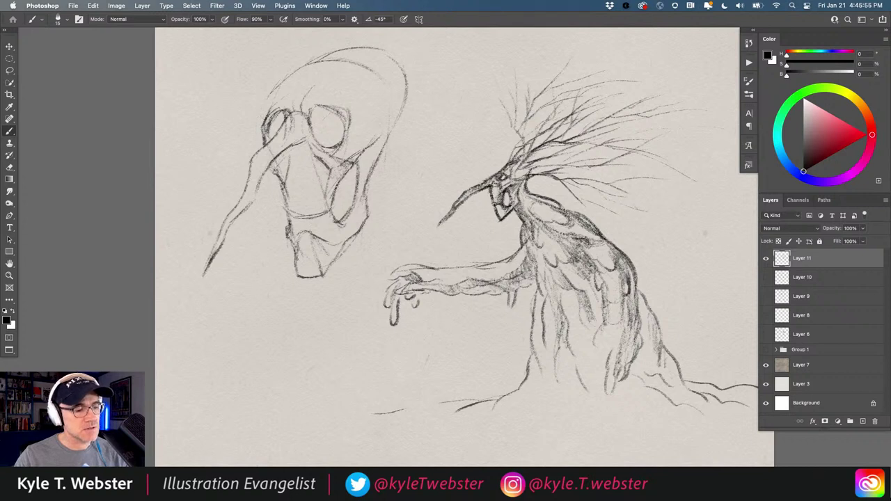
{"action": "left_click_drag", "start_coordinate": [329, 182], "coordinate": [328, 198]}
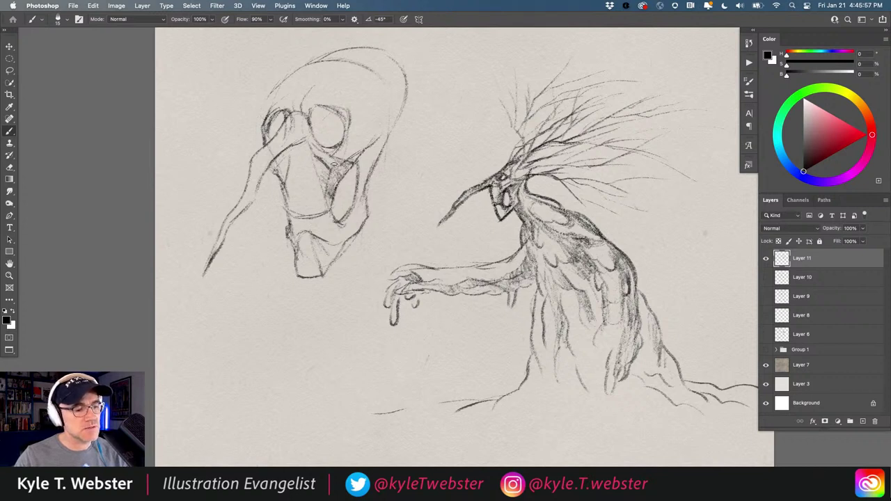
{"action": "left_click_drag", "start_coordinate": [335, 176], "coordinate": [355, 160]}
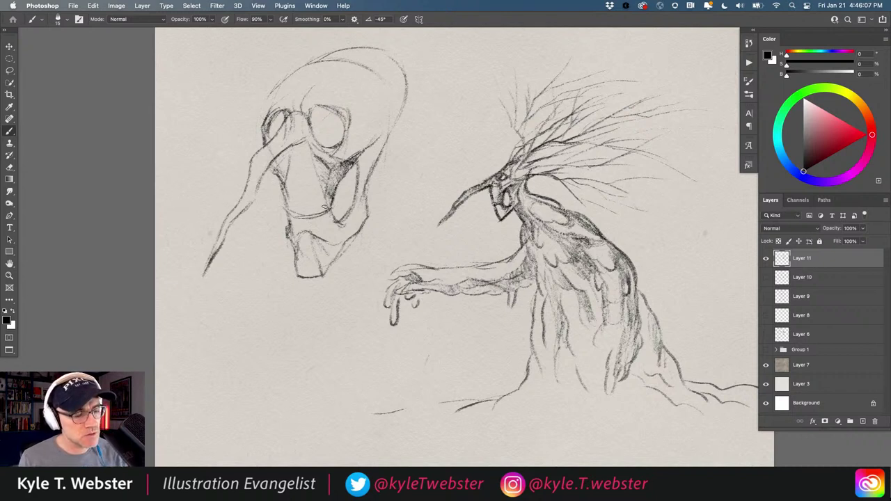
{"action": "mouse_move", "coordinate": [324, 199]}
{"action": "left_mouse_down"}
{"action": "mouse_move", "coordinate": [320, 214]}
{"action": "mouse_move", "coordinate": [316, 202]}
{"action": "mouse_move", "coordinate": [315, 212]}
{"action": "mouse_move", "coordinate": [307, 207]}
{"action": "left_mouse_up"}
{"action": "mouse_move", "coordinate": [304, 177]}
{"action": "left_mouse_down"}
{"action": "mouse_move", "coordinate": [303, 209]}
{"action": "mouse_move", "coordinate": [296, 176]}
{"action": "mouse_move", "coordinate": [284, 182]}
{"action": "left_mouse_up"}
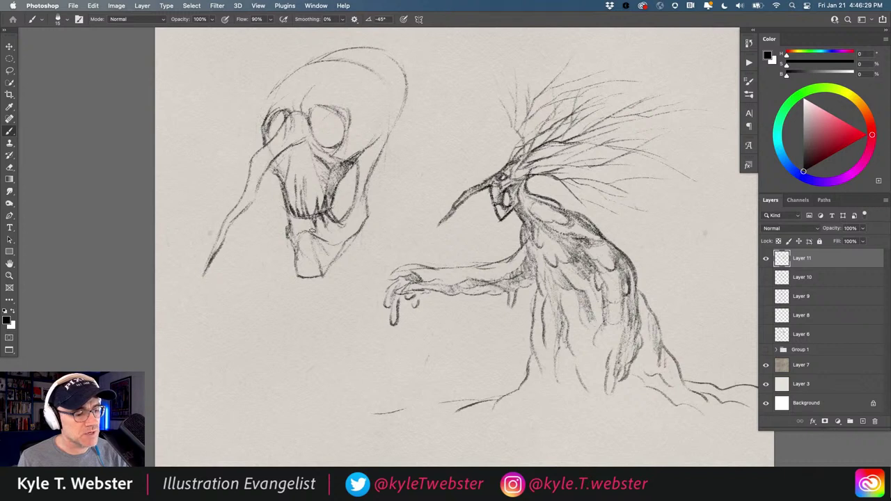
{"action": "mouse_move", "coordinate": [311, 232]}
{"action": "left_mouse_down"}
{"action": "mouse_move", "coordinate": [301, 208]}
{"action": "mouse_move", "coordinate": [289, 224]}
{"action": "mouse_move", "coordinate": [290, 217]}
{"action": "left_mouse_up"}
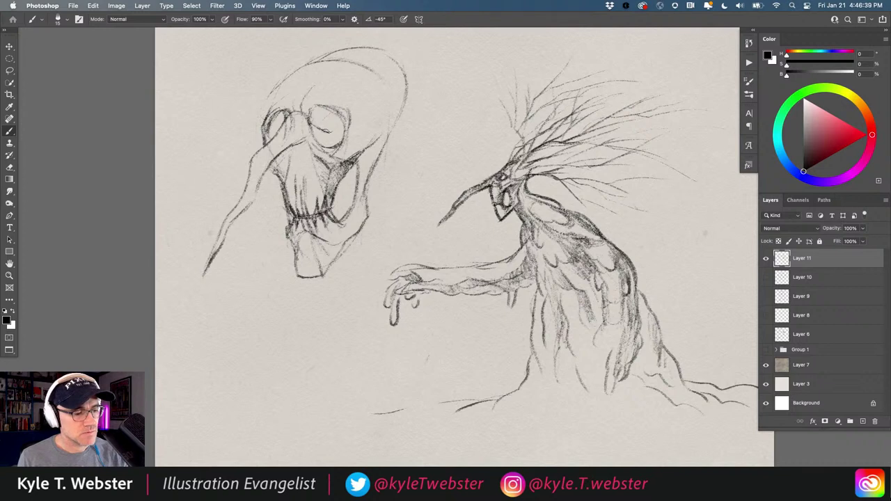
Draw glaring eyes under heavy angry brows and add forehead creases and a darker brow contour around them.
{"action": "mouse_move", "coordinate": [317, 123]}
{"action": "left_mouse_down"}
{"action": "mouse_move", "coordinate": [328, 117]}
{"action": "mouse_move", "coordinate": [322, 128]}
{"action": "left_mouse_up"}
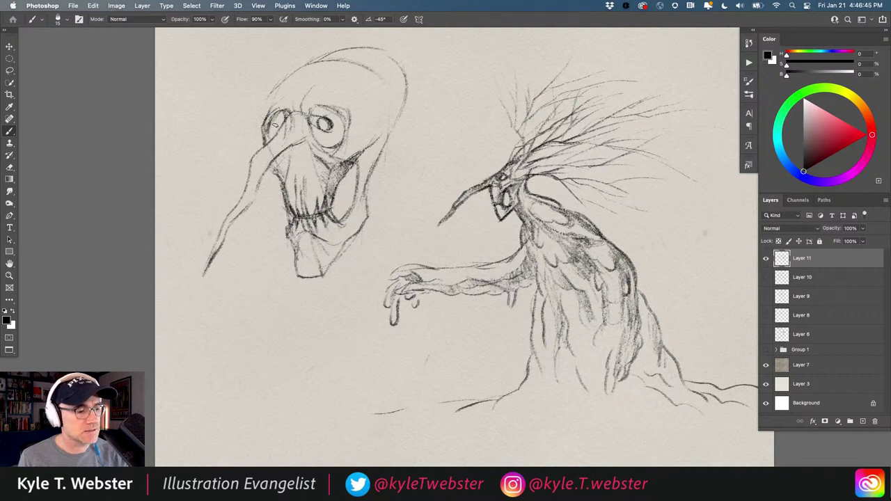
{"action": "left_click_drag", "start_coordinate": [279, 119], "coordinate": [277, 127]}
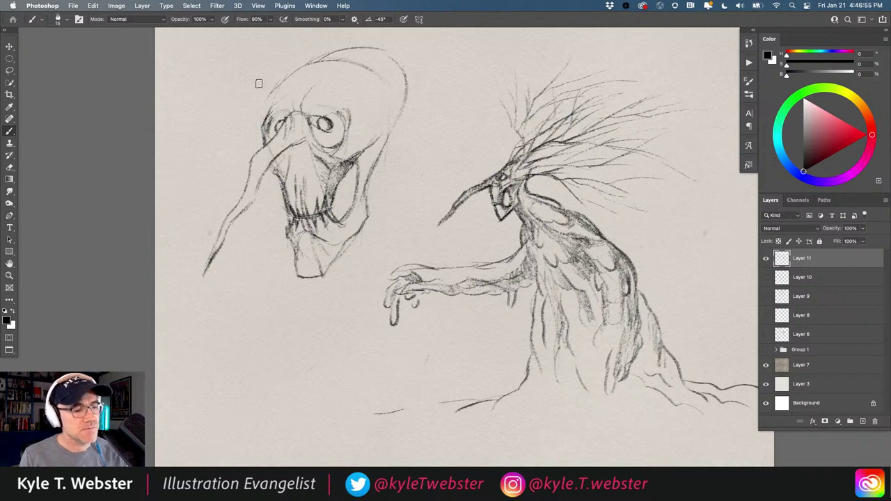
{"action": "mouse_move", "coordinate": [311, 115]}
{"action": "left_mouse_down"}
{"action": "mouse_move", "coordinate": [341, 110]}
{"action": "mouse_move", "coordinate": [319, 122]}
{"action": "left_mouse_up"}
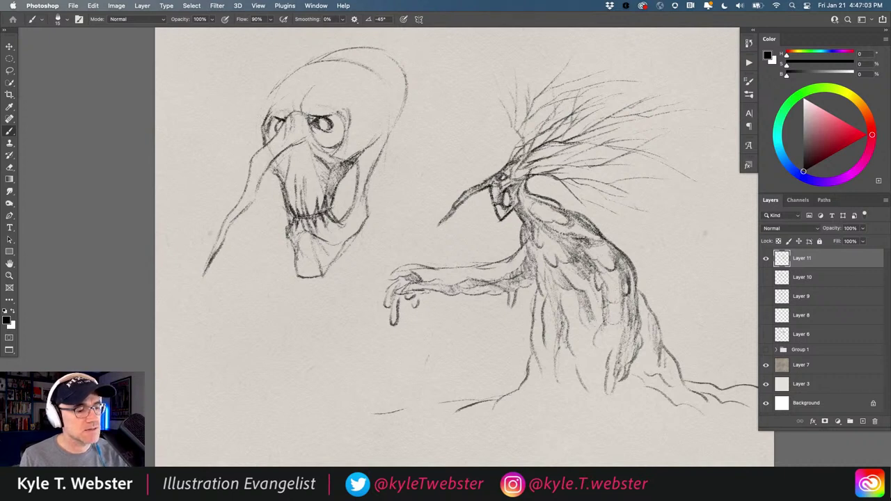
{"action": "left_click_drag", "start_coordinate": [298, 112], "coordinate": [303, 98]}
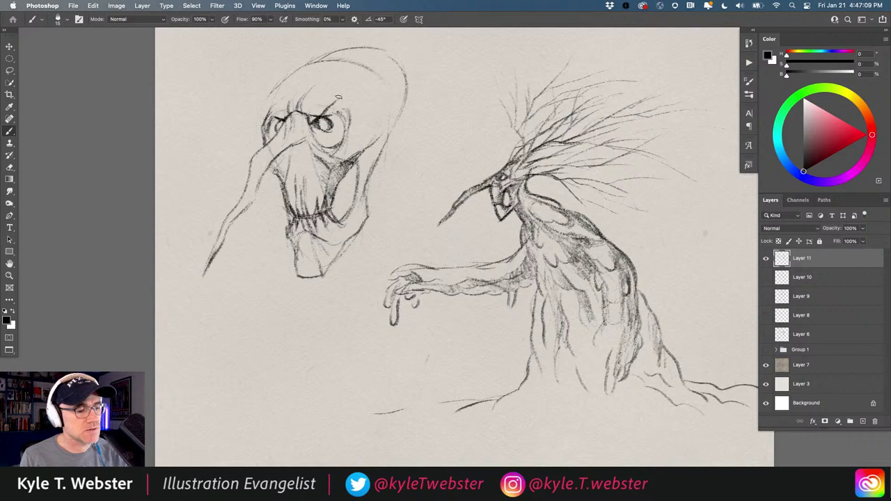
{"action": "left_click_drag", "start_coordinate": [338, 100], "coordinate": [360, 90]}
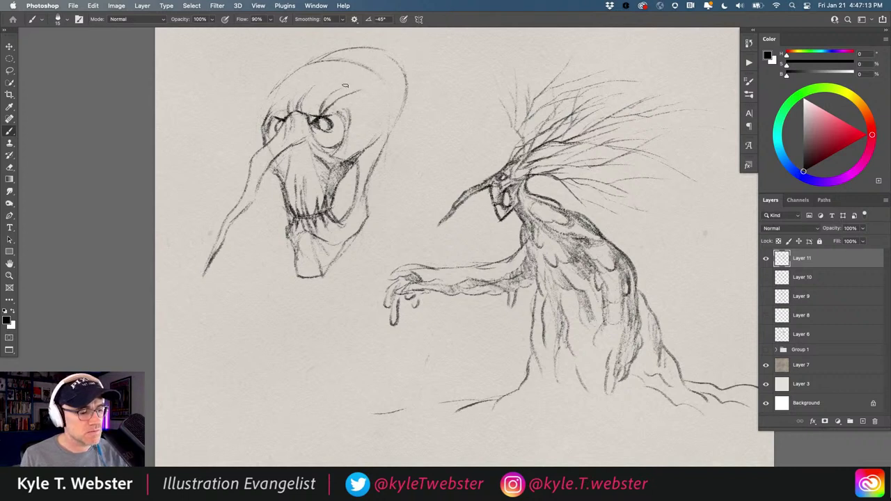
{"action": "mouse_move", "coordinate": [267, 115]}
{"action": "left_mouse_down"}
{"action": "mouse_move", "coordinate": [266, 100]}
{"action": "mouse_move", "coordinate": [289, 91]}
{"action": "mouse_move", "coordinate": [282, 85]}
{"action": "mouse_move", "coordinate": [307, 63]}
{"action": "mouse_move", "coordinate": [324, 62]}
{"action": "left_mouse_up"}
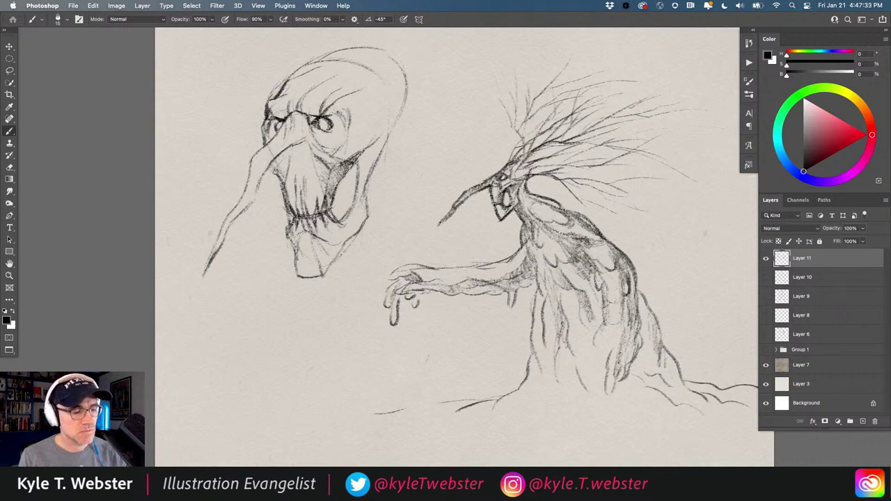
{"action": "left_click_drag", "start_coordinate": [338, 125], "coordinate": [270, 128]}
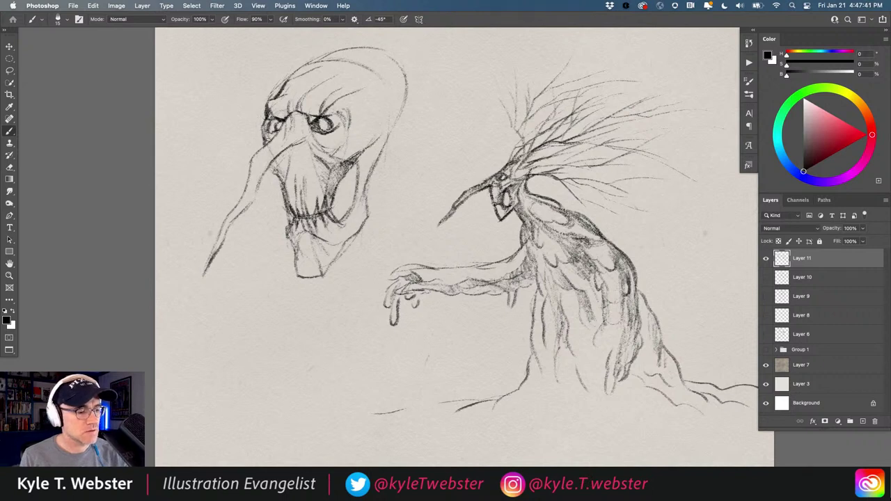
Define the cheekbone ridge below the near eye and shade the temple and the rim of the cheek opening.
{"action": "left_click_drag", "start_coordinate": [336, 152], "coordinate": [381, 120]}
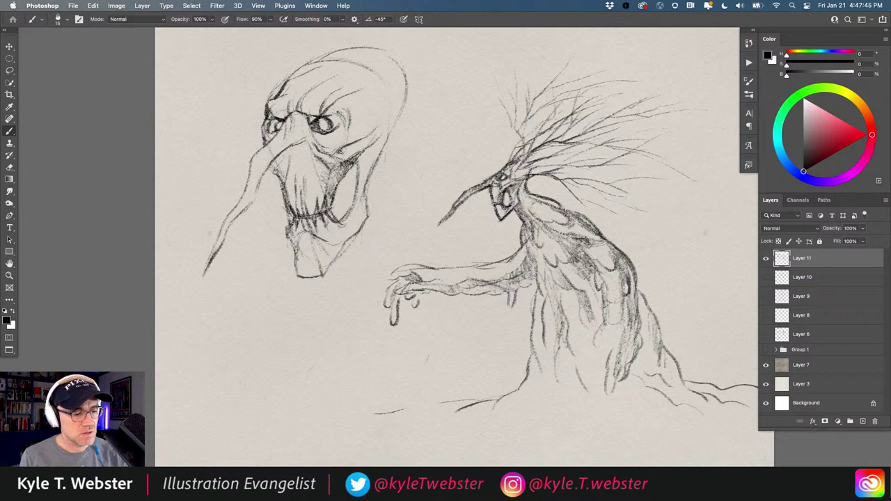
{"action": "mouse_move", "coordinate": [342, 149]}
{"action": "left_mouse_down"}
{"action": "mouse_move", "coordinate": [331, 183]}
{"action": "mouse_move", "coordinate": [356, 158]}
{"action": "mouse_move", "coordinate": [342, 183]}
{"action": "mouse_move", "coordinate": [362, 140]}
{"action": "mouse_move", "coordinate": [368, 145]}
{"action": "left_mouse_up"}
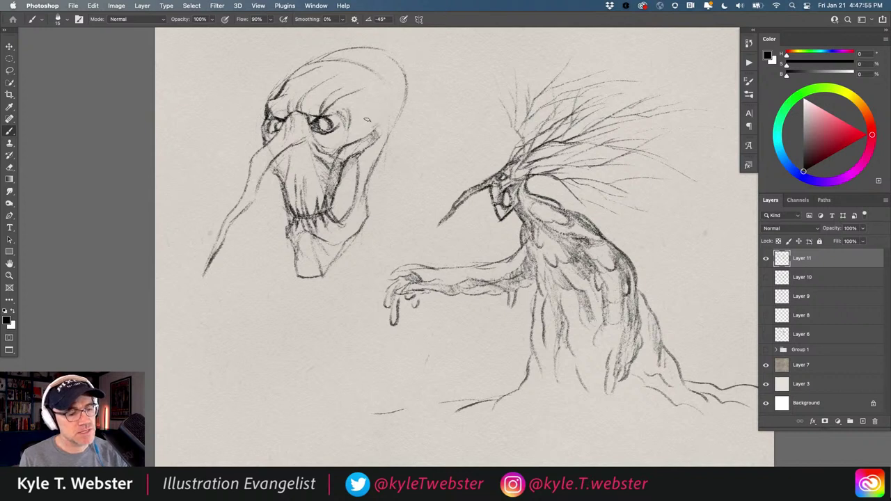
{"action": "mouse_move", "coordinate": [352, 124]}
{"action": "left_mouse_down"}
{"action": "mouse_move", "coordinate": [333, 103]}
{"action": "mouse_move", "coordinate": [349, 101]}
{"action": "mouse_move", "coordinate": [357, 111]}
{"action": "mouse_move", "coordinate": [359, 95]}
{"action": "left_mouse_up"}
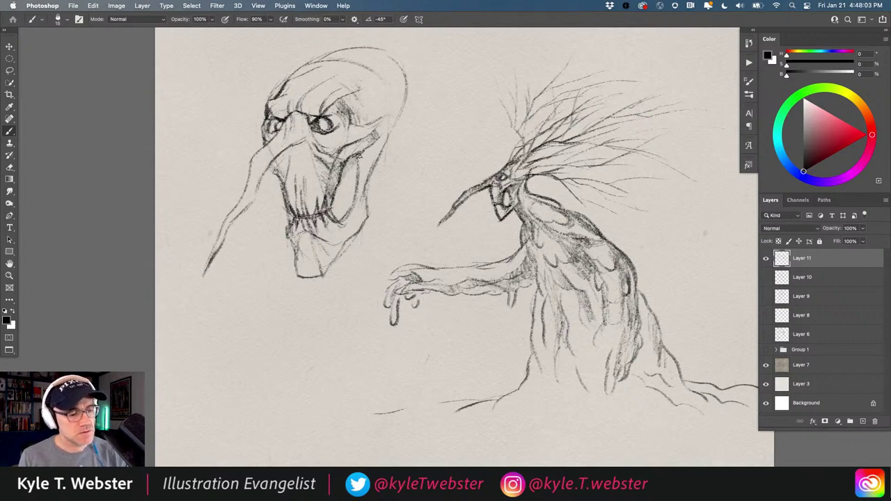
{"action": "mouse_move", "coordinate": [359, 156]}
{"action": "left_mouse_down"}
{"action": "mouse_move", "coordinate": [352, 203]}
{"action": "mouse_move", "coordinate": [363, 158]}
{"action": "mouse_move", "coordinate": [355, 198]}
{"action": "mouse_move", "coordinate": [364, 170]}
{"action": "mouse_move", "coordinate": [347, 208]}
{"action": "mouse_move", "coordinate": [345, 158]}
{"action": "left_mouse_up"}
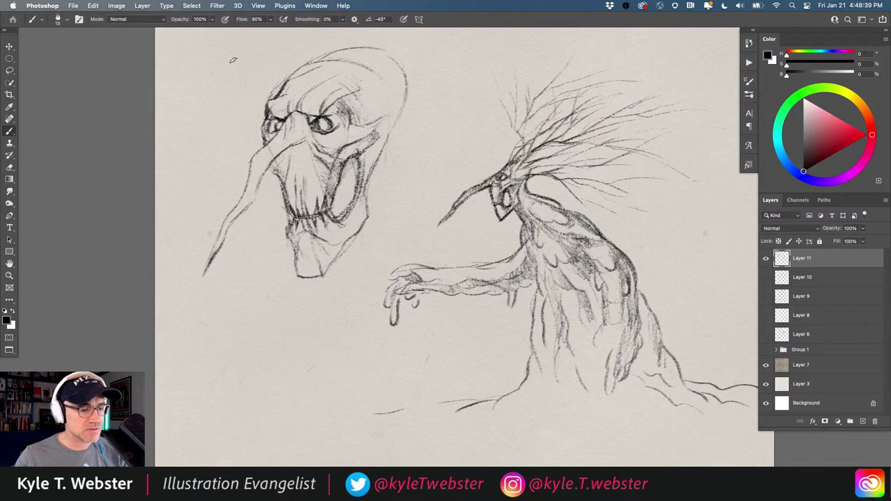
Draw tapering, forked branches sweeping back from the top and rear of the large head as its hair.
{"action": "key", "text": "super+minus"}
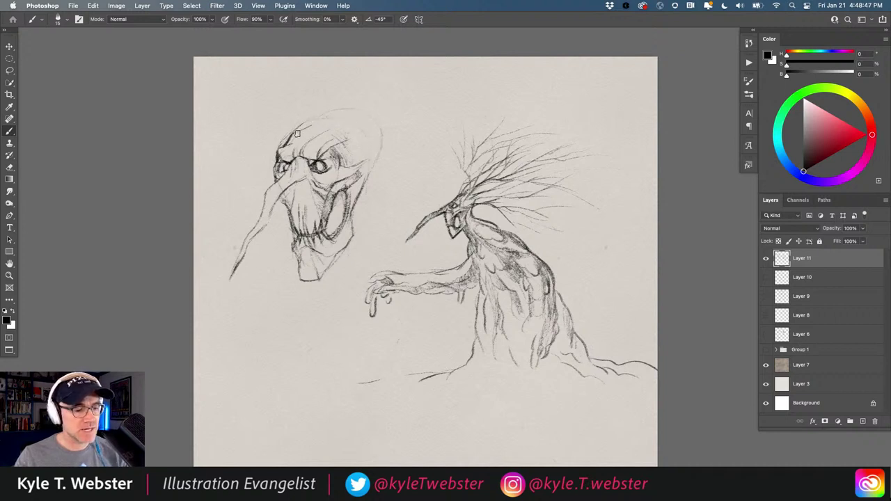
{"action": "left_click_drag", "start_coordinate": [326, 117], "coordinate": [437, 76]}
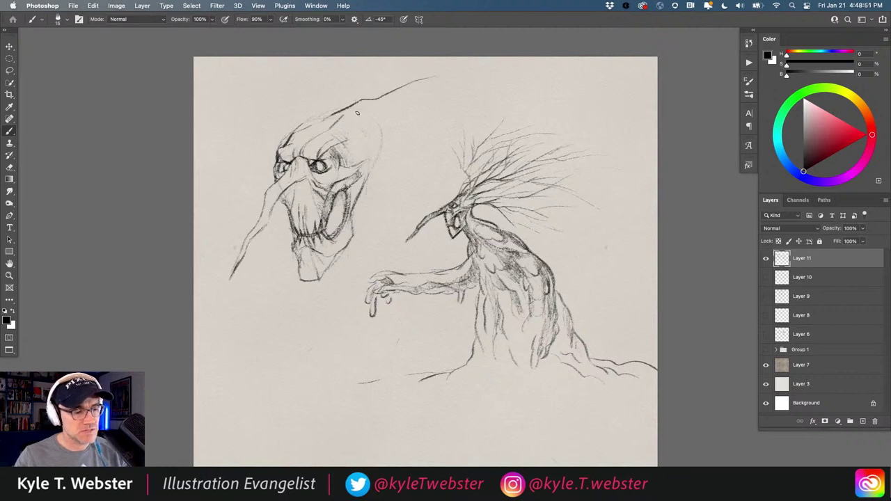
{"action": "left_click_drag", "start_coordinate": [357, 113], "coordinate": [401, 89]}
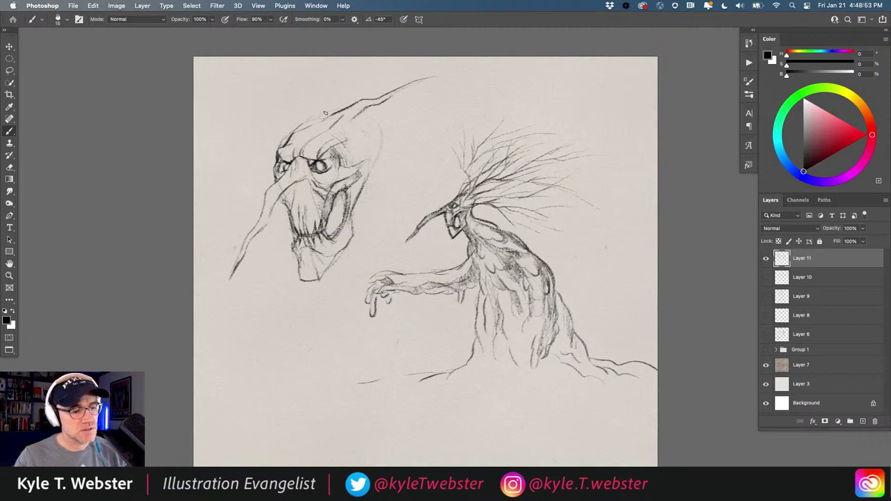
{"action": "mouse_move", "coordinate": [337, 110]}
{"action": "left_mouse_down"}
{"action": "mouse_move", "coordinate": [350, 68]}
{"action": "mouse_move", "coordinate": [308, 127]}
{"action": "mouse_move", "coordinate": [338, 101]}
{"action": "mouse_move", "coordinate": [391, 108]}
{"action": "mouse_move", "coordinate": [446, 98]}
{"action": "left_mouse_up"}
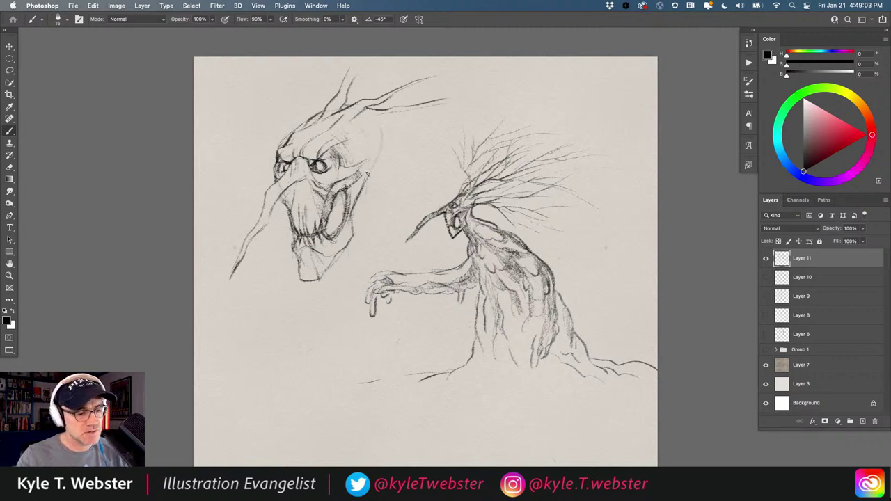
{"action": "mouse_move", "coordinate": [370, 163]}
{"action": "left_mouse_down"}
{"action": "mouse_move", "coordinate": [389, 129]}
{"action": "mouse_move", "coordinate": [402, 128]}
{"action": "mouse_move", "coordinate": [397, 119]}
{"action": "mouse_move", "coordinate": [379, 135]}
{"action": "mouse_move", "coordinate": [365, 134]}
{"action": "mouse_move", "coordinate": [384, 123]}
{"action": "mouse_move", "coordinate": [364, 123]}
{"action": "mouse_move", "coordinate": [361, 112]}
{"action": "left_mouse_up"}
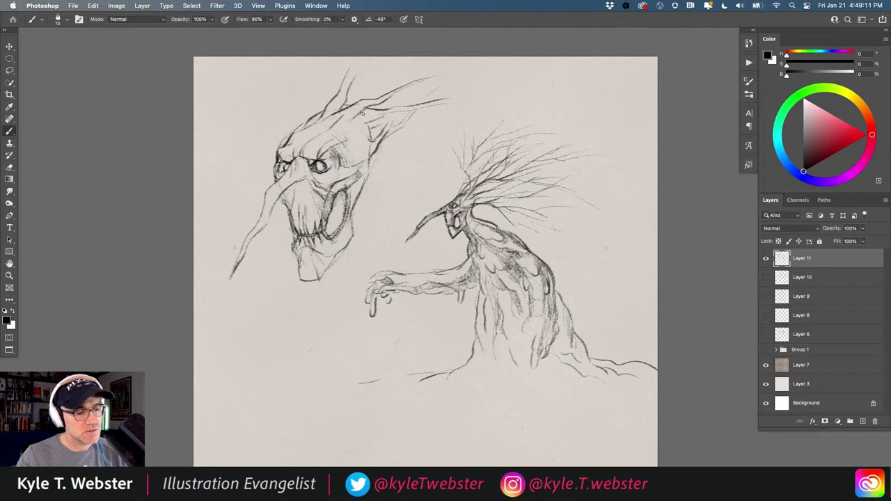
{"action": "mouse_move", "coordinate": [307, 105]}
{"action": "left_mouse_down"}
{"action": "mouse_move", "coordinate": [333, 95]}
{"action": "mouse_move", "coordinate": [312, 116]}
{"action": "mouse_move", "coordinate": [378, 73]}
{"action": "left_mouse_up"}
{"action": "mouse_move", "coordinate": [344, 99]}
{"action": "left_mouse_down"}
{"action": "mouse_move", "coordinate": [369, 86]}
{"action": "mouse_move", "coordinate": [335, 82]}
{"action": "left_mouse_up"}
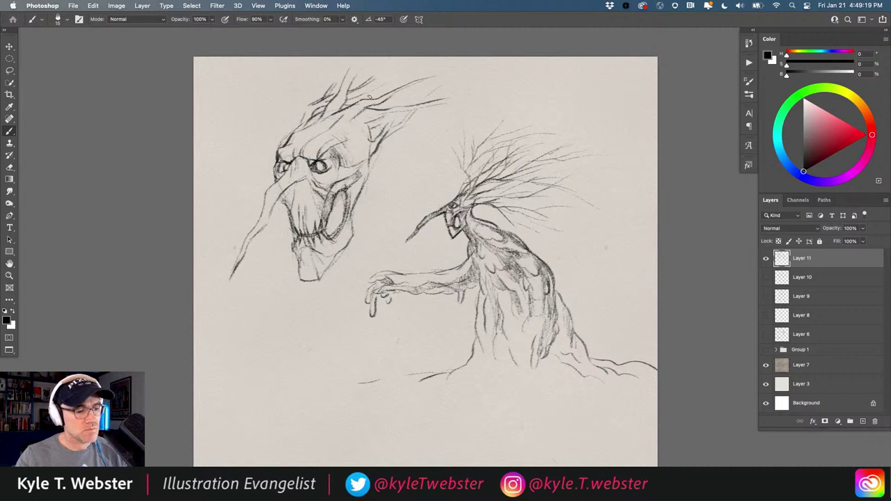
{"action": "left_click_drag", "start_coordinate": [373, 100], "coordinate": [394, 81]}
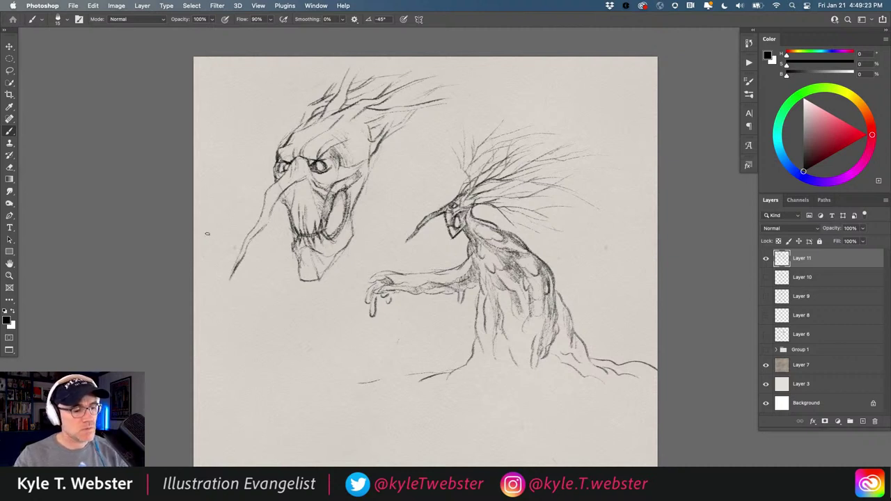
Texture the long nose with small twigs, curved bark rings and edge shading, and darken the muzzle beneath it.
{"action": "left_click_drag", "start_coordinate": [296, 184], "coordinate": [244, 254]}
{"action": "scroll", "coordinate": [244, 254], "scroll_direction": "up", "scroll_amount": 2}
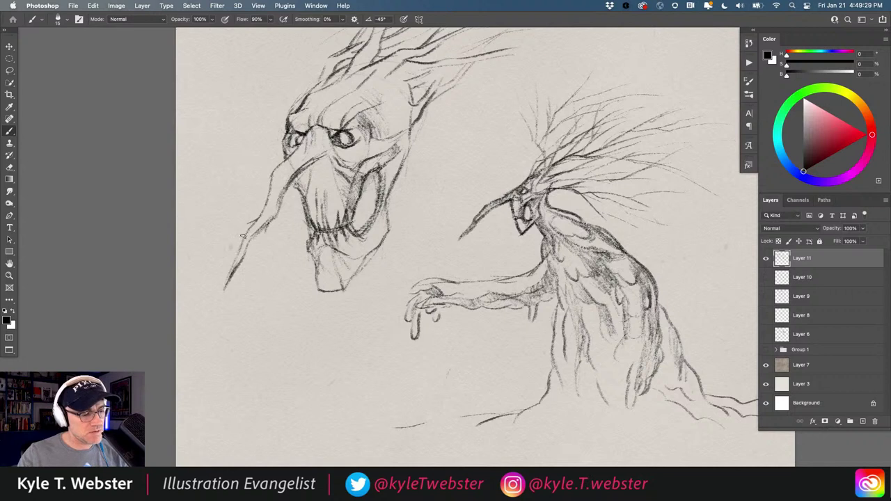
{"action": "left_click_drag", "start_coordinate": [243, 236], "coordinate": [234, 252]}
{"action": "mouse_move", "coordinate": [272, 185]}
{"action": "left_mouse_down"}
{"action": "mouse_move", "coordinate": [268, 201]}
{"action": "mouse_move", "coordinate": [264, 171]}
{"action": "left_mouse_up"}
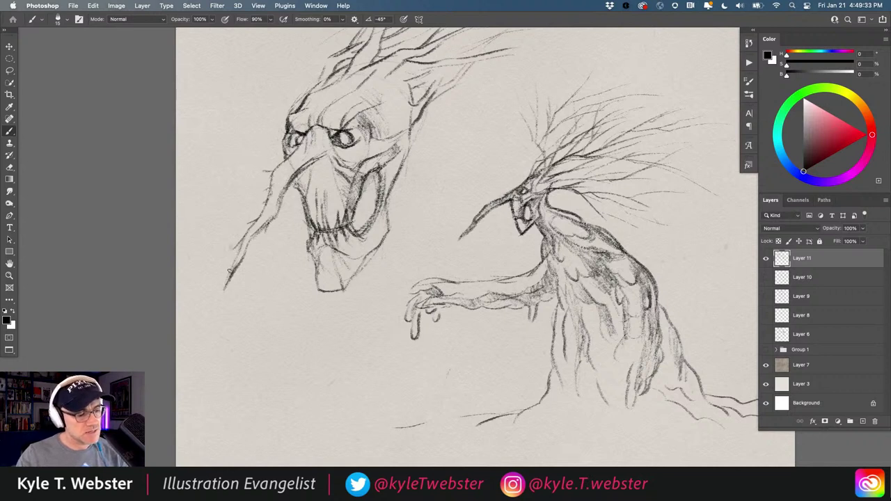
{"action": "mouse_move", "coordinate": [226, 271]}
{"action": "left_mouse_down"}
{"action": "mouse_move", "coordinate": [249, 230]}
{"action": "mouse_move", "coordinate": [271, 213]}
{"action": "mouse_move", "coordinate": [296, 149]}
{"action": "mouse_move", "coordinate": [324, 149]}
{"action": "mouse_move", "coordinate": [322, 135]}
{"action": "left_mouse_up"}
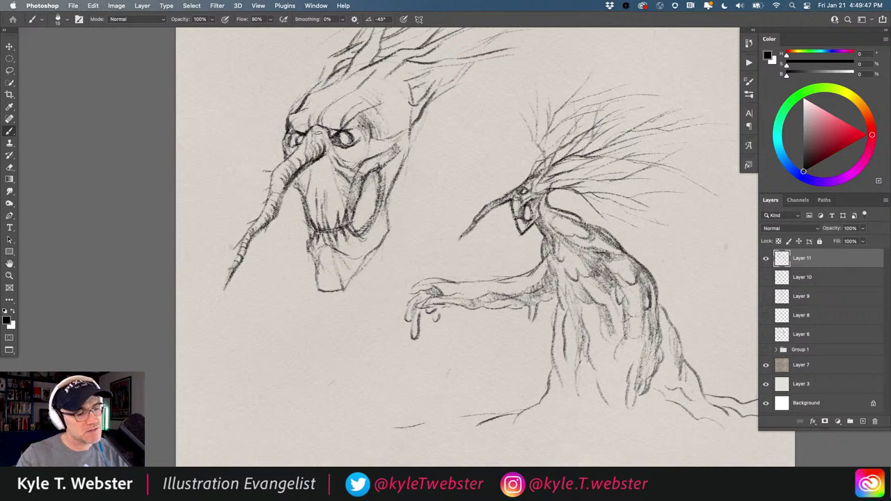
{"action": "mouse_move", "coordinate": [286, 161]}
{"action": "left_mouse_down"}
{"action": "mouse_move", "coordinate": [290, 155]}
{"action": "mouse_move", "coordinate": [276, 168]}
{"action": "mouse_move", "coordinate": [283, 179]}
{"action": "left_mouse_up"}
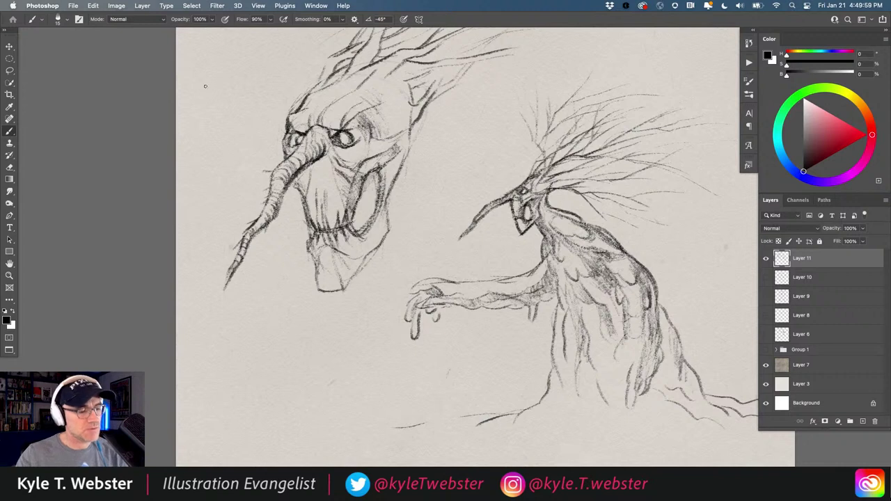
{"action": "mouse_move", "coordinate": [317, 187]}
{"action": "left_mouse_down"}
{"action": "mouse_move", "coordinate": [319, 168]}
{"action": "mouse_move", "coordinate": [301, 178]}
{"action": "mouse_move", "coordinate": [325, 162]}
{"action": "mouse_move", "coordinate": [311, 186]}
{"action": "mouse_move", "coordinate": [300, 184]}
{"action": "left_mouse_up"}
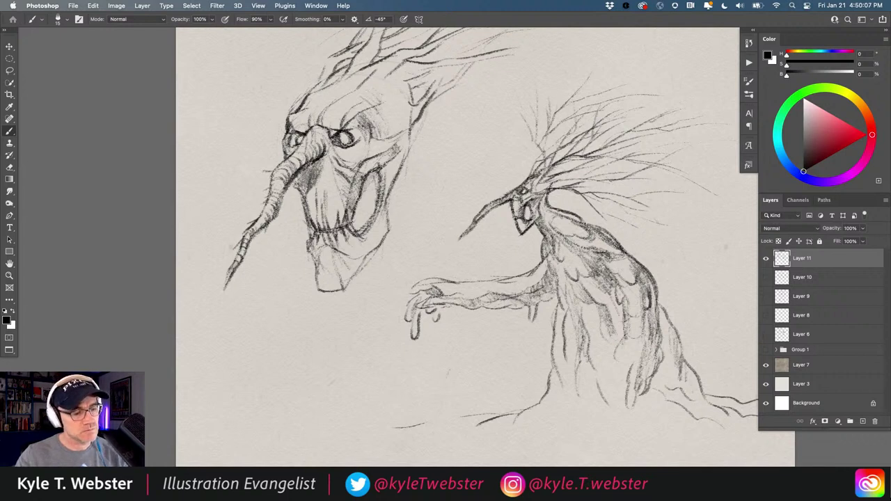
Darken the large head's far eye area, muzzle and mouth opening, and hatch the cheekbone ridge below the near eye.
{"action": "left_click_drag", "start_coordinate": [297, 137], "coordinate": [293, 140]}
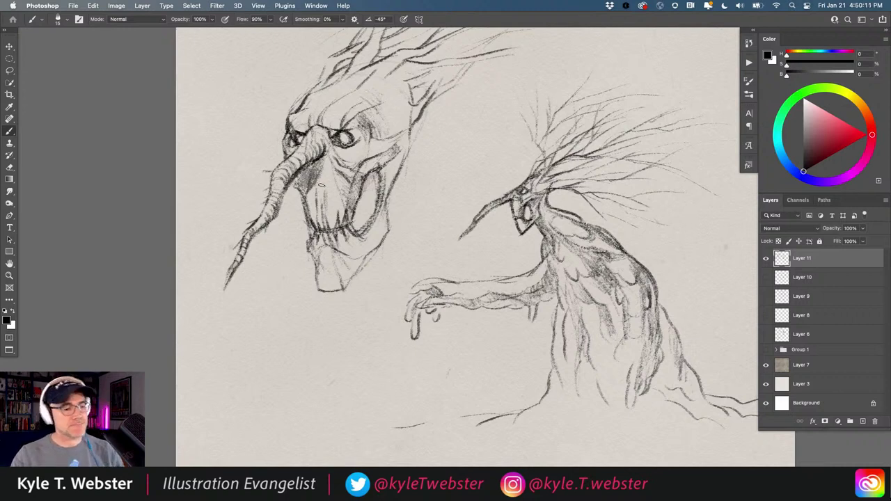
{"action": "mouse_move", "coordinate": [321, 184]}
{"action": "left_mouse_down"}
{"action": "mouse_move", "coordinate": [354, 172]}
{"action": "mouse_move", "coordinate": [315, 208]}
{"action": "mouse_move", "coordinate": [313, 202]}
{"action": "mouse_move", "coordinate": [323, 209]}
{"action": "mouse_move", "coordinate": [324, 164]}
{"action": "mouse_move", "coordinate": [319, 192]}
{"action": "mouse_move", "coordinate": [308, 181]}
{"action": "left_mouse_up"}
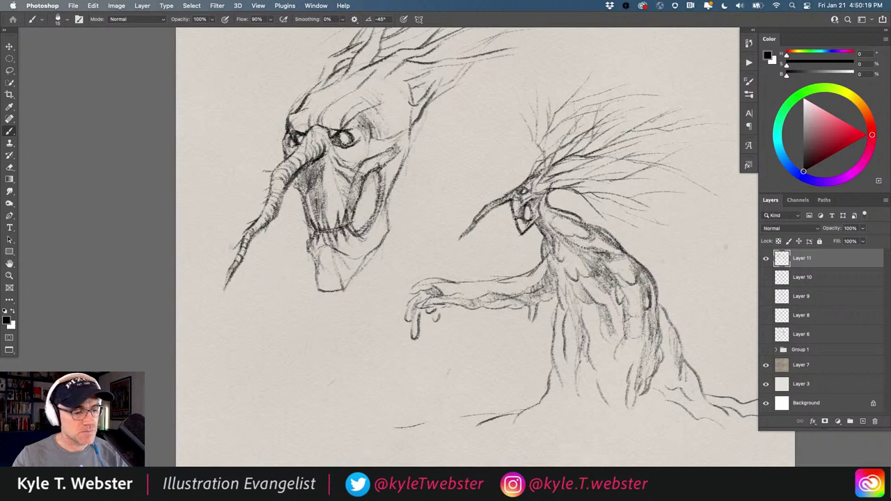
{"action": "mouse_move", "coordinate": [362, 226]}
{"action": "left_mouse_down"}
{"action": "mouse_move", "coordinate": [375, 173]}
{"action": "mouse_move", "coordinate": [370, 216]}
{"action": "mouse_move", "coordinate": [372, 204]}
{"action": "left_mouse_up"}
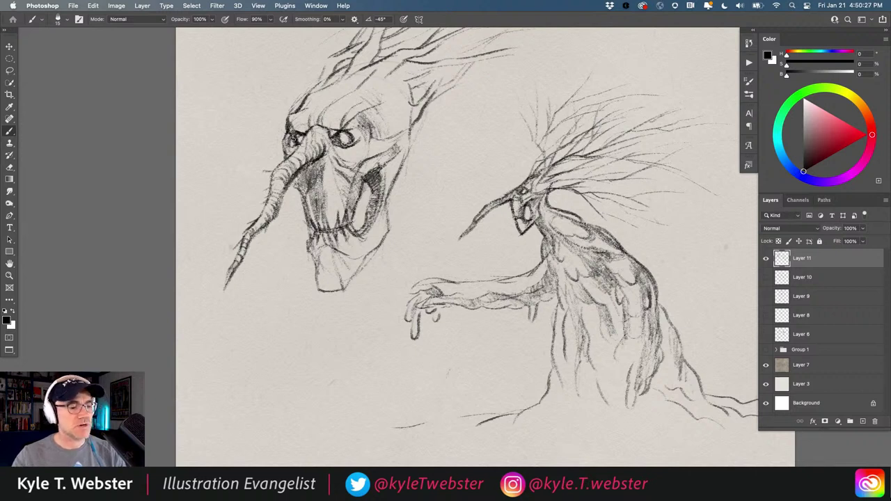
{"action": "mouse_move", "coordinate": [376, 170]}
{"action": "left_mouse_down"}
{"action": "mouse_move", "coordinate": [411, 139]}
{"action": "mouse_move", "coordinate": [405, 155]}
{"action": "left_mouse_up"}
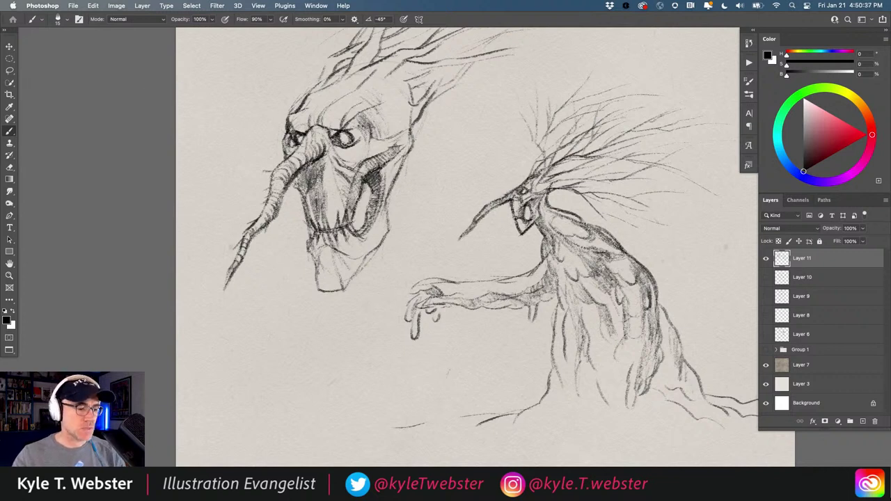
Hatch the large head's temple, reinforce the brow and nose bridge, and shade the lower jaw and chin.
{"action": "mouse_move", "coordinate": [351, 178]}
{"action": "left_mouse_down"}
{"action": "mouse_move", "coordinate": [327, 146]}
{"action": "mouse_move", "coordinate": [362, 144]}
{"action": "mouse_move", "coordinate": [360, 131]}
{"action": "mouse_move", "coordinate": [379, 139]}
{"action": "mouse_move", "coordinate": [387, 116]}
{"action": "mouse_move", "coordinate": [396, 120]}
{"action": "mouse_move", "coordinate": [375, 109]}
{"action": "mouse_move", "coordinate": [392, 97]}
{"action": "left_mouse_up"}
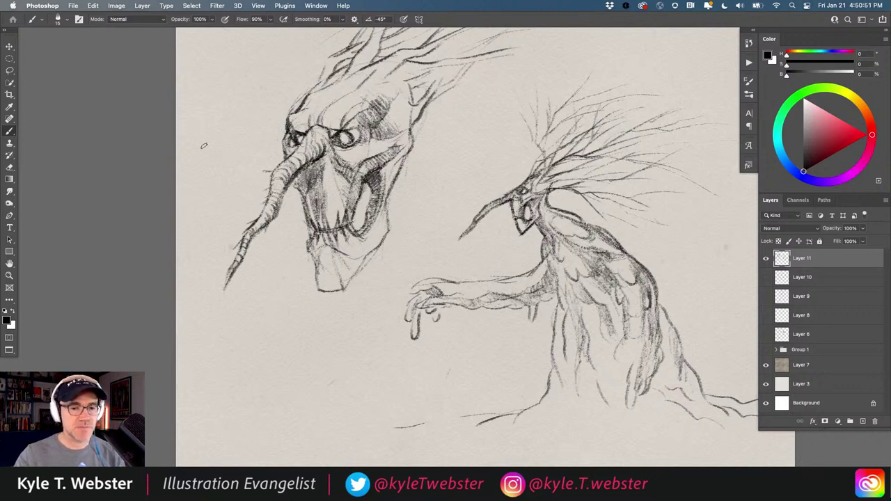
{"action": "left_click_drag", "start_coordinate": [352, 108], "coordinate": [314, 113]}
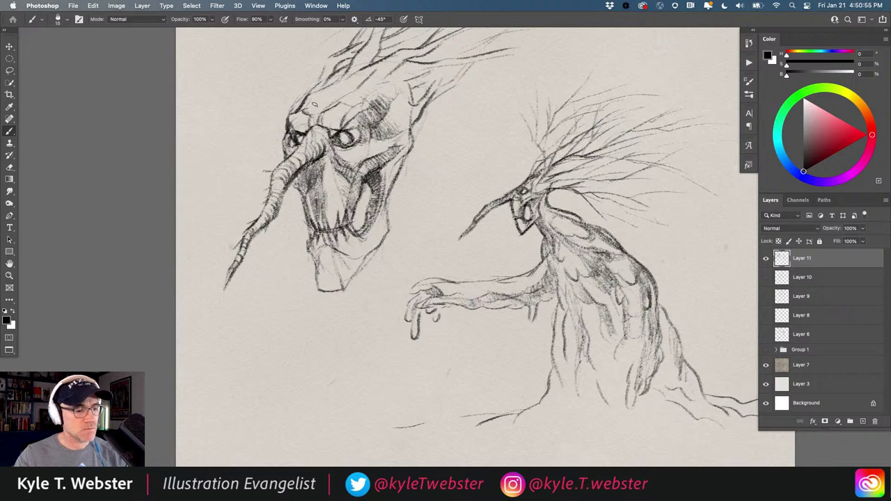
{"action": "left_click_drag", "start_coordinate": [321, 130], "coordinate": [319, 150]}
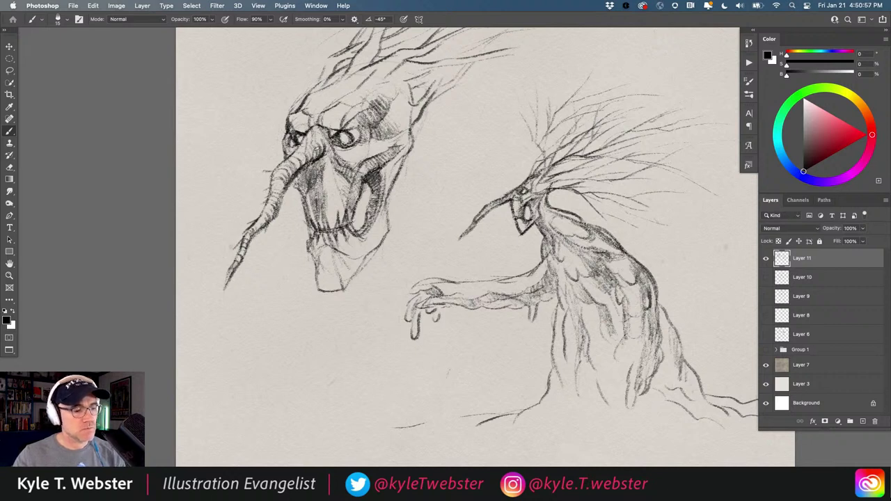
{"action": "mouse_move", "coordinate": [309, 233]}
{"action": "left_mouse_down"}
{"action": "mouse_move", "coordinate": [318, 287]}
{"action": "mouse_move", "coordinate": [344, 290]}
{"action": "mouse_move", "coordinate": [374, 248]}
{"action": "left_mouse_up"}
{"action": "mouse_move", "coordinate": [337, 281]}
{"action": "left_mouse_down"}
{"action": "mouse_move", "coordinate": [343, 287]}
{"action": "mouse_move", "coordinate": [328, 248]}
{"action": "mouse_move", "coordinate": [317, 257]}
{"action": "mouse_move", "coordinate": [355, 254]}
{"action": "left_mouse_up"}
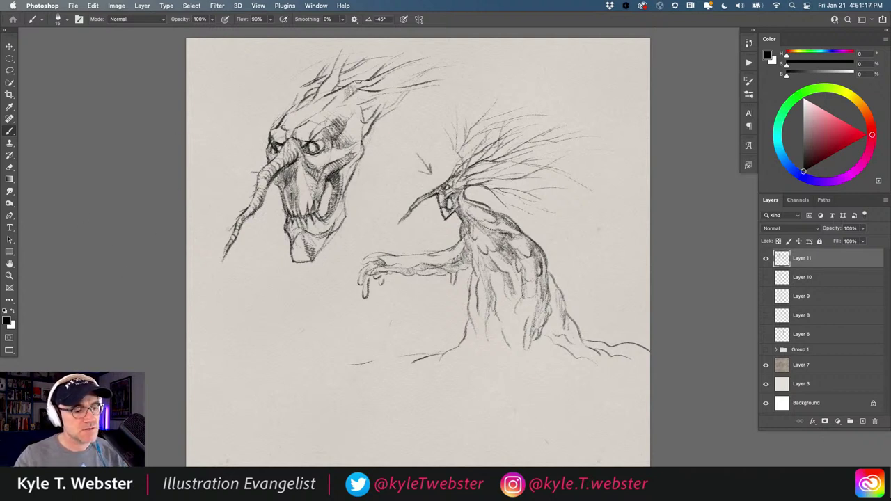
Shade the large head's rear branch and add darker strokes where the branch hair meets the top of the skull.
{"action": "left_click_drag", "start_coordinate": [367, 100], "coordinate": [384, 91]}
{"action": "left_click_drag", "start_coordinate": [385, 91], "coordinate": [402, 89]}
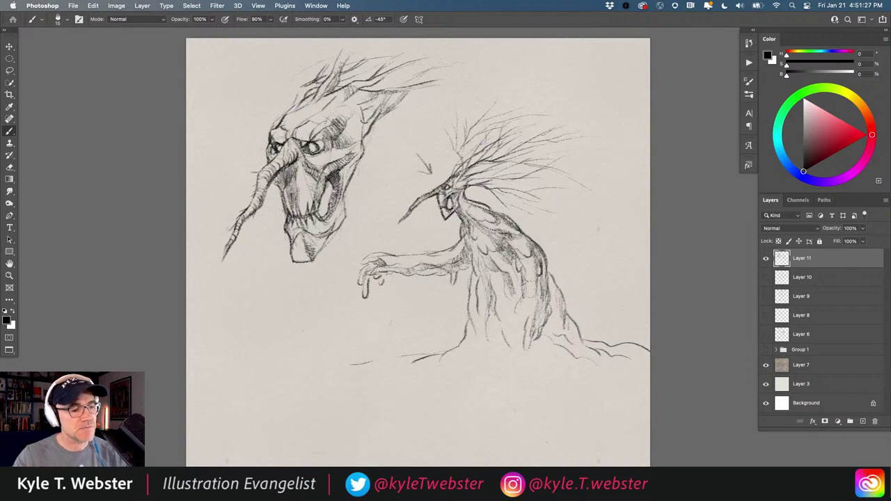
{"action": "left_click_drag", "start_coordinate": [305, 92], "coordinate": [298, 99]}
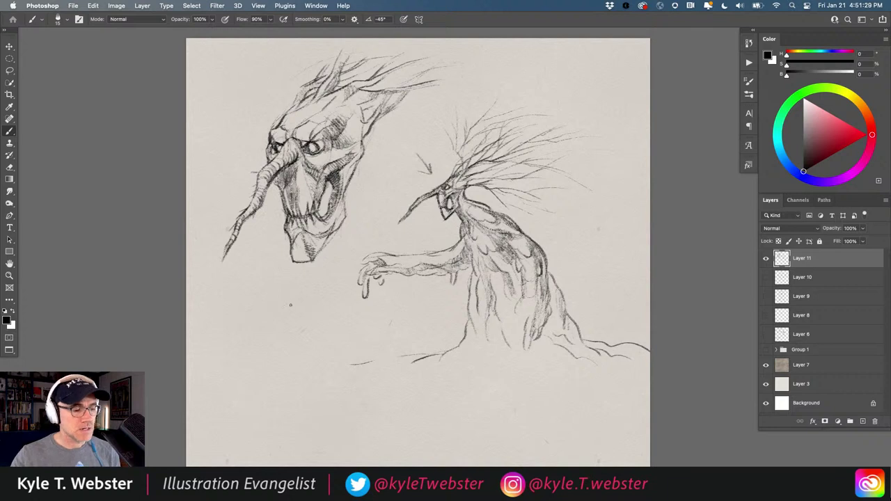
Add hatched shading and vertical bark strokes to the front of the tree creature's lower trunk.
{"action": "left_click", "coordinate": [309, 310], "text": "alt"}
{"action": "left_click", "coordinate": [423, 312], "text": "super"}
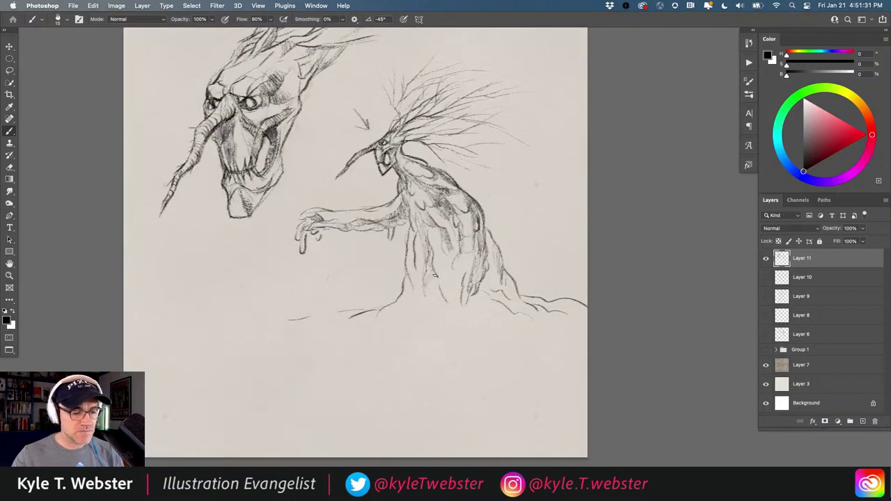
{"action": "left_click_drag", "start_coordinate": [434, 276], "coordinate": [430, 296]}
{"action": "left_click_drag", "start_coordinate": [415, 264], "coordinate": [417, 302]}
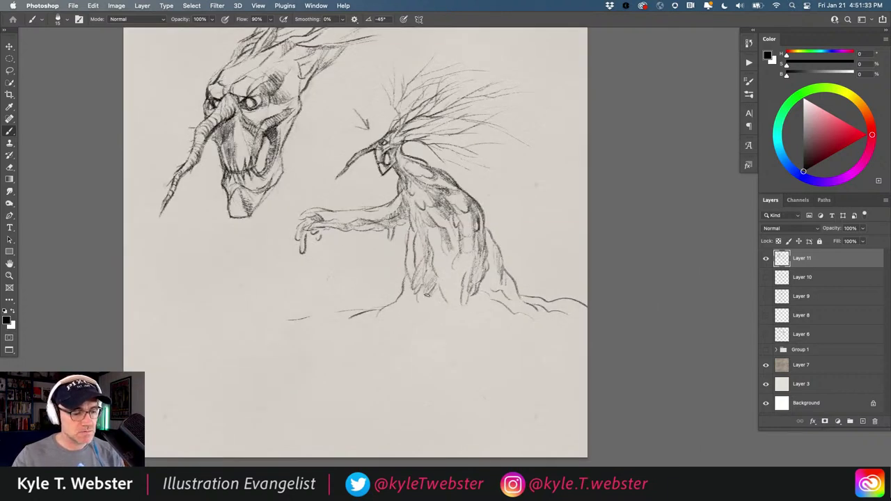
{"action": "left_click_drag", "start_coordinate": [424, 242], "coordinate": [415, 256]}
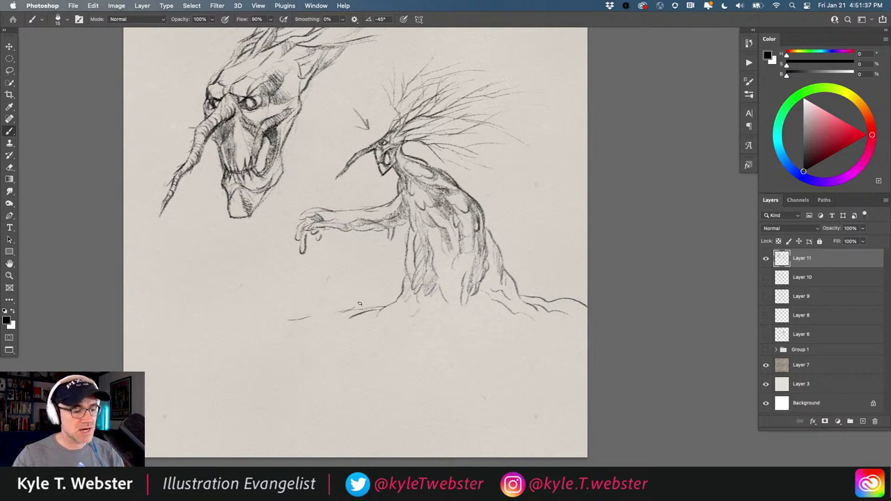
Extend the roots and ground line outward on both sides of the tree creature's base.
{"action": "left_click_drag", "start_coordinate": [360, 304], "coordinate": [383, 295]}
{"action": "left_click_drag", "start_coordinate": [314, 312], "coordinate": [264, 324]}
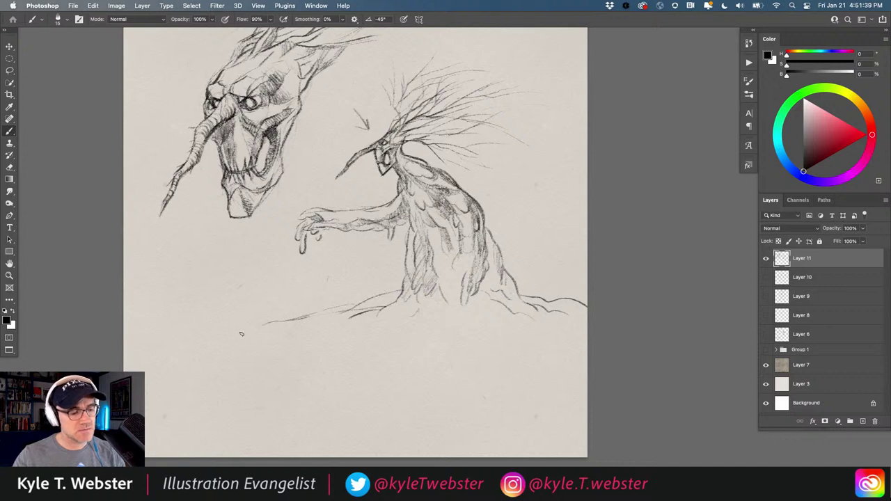
{"action": "mouse_move", "coordinate": [394, 328]}
{"action": "left_mouse_down"}
{"action": "mouse_move", "coordinate": [448, 299]}
{"action": "mouse_move", "coordinate": [436, 307]}
{"action": "mouse_move", "coordinate": [437, 291]}
{"action": "mouse_move", "coordinate": [448, 288]}
{"action": "mouse_move", "coordinate": [491, 312]}
{"action": "mouse_move", "coordinate": [527, 317]}
{"action": "left_mouse_up"}
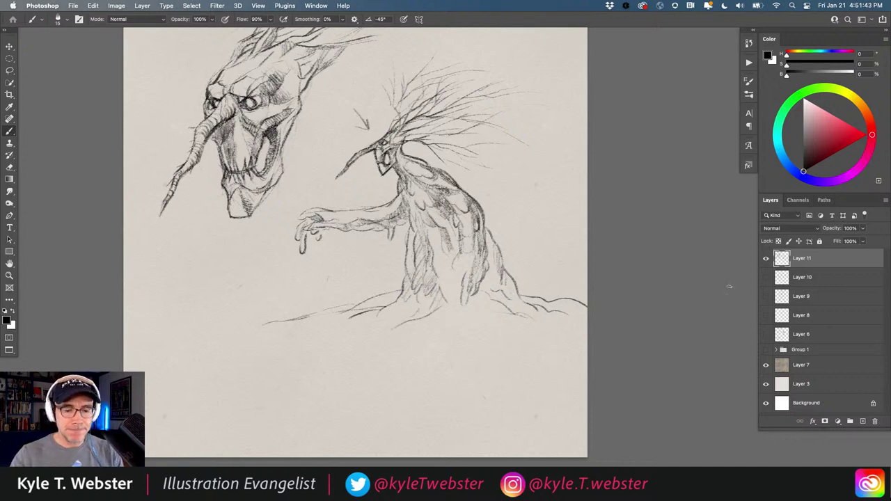
Review the earlier sketches on Layers 8, 9 and 10 one at a time with Layer 11 hidden, and show Layer 11 again.
{"action": "left_click", "coordinate": [766, 259]}
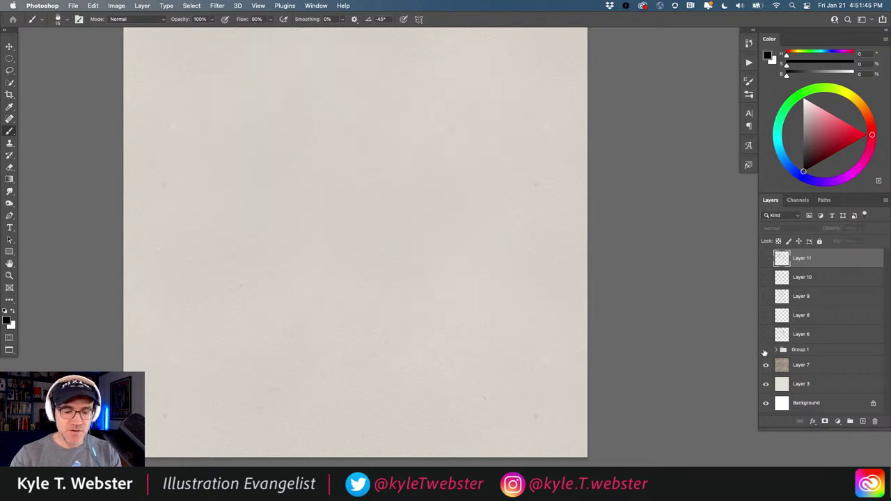
{"action": "left_click", "coordinate": [766, 278]}
{"action": "left_click", "coordinate": [766, 277]}
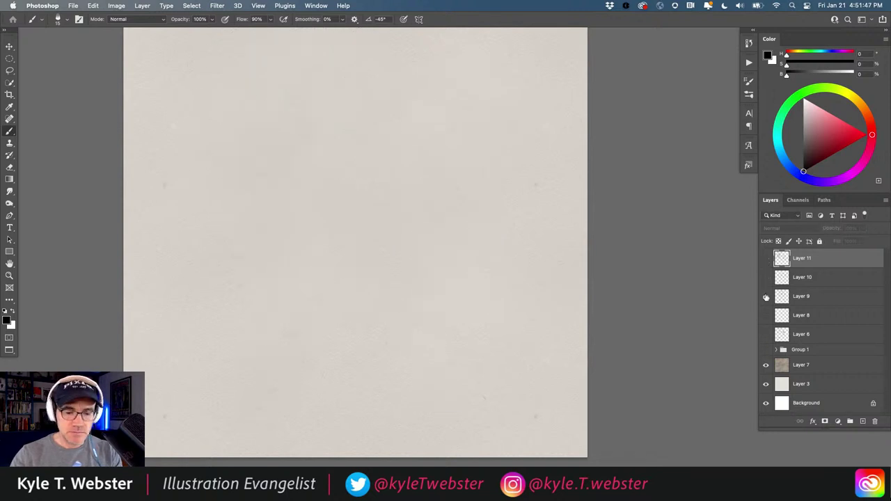
{"action": "left_click", "coordinate": [766, 296]}
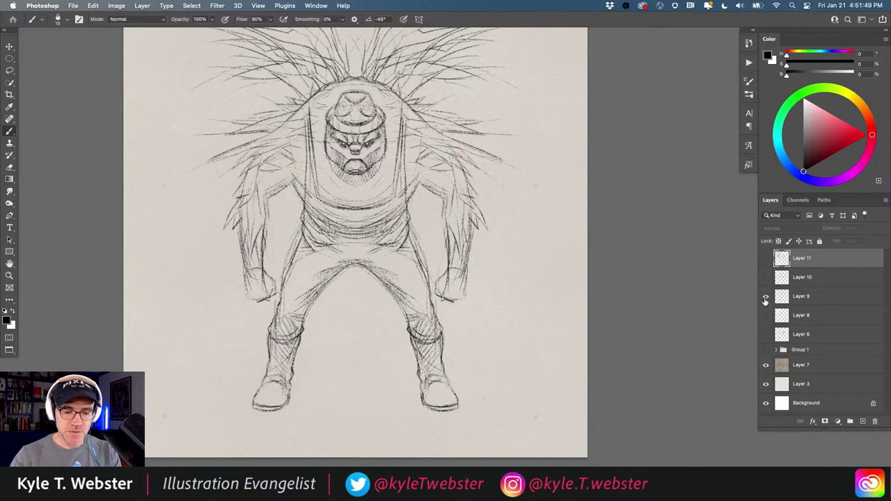
{"action": "left_click", "coordinate": [766, 297]}
{"action": "left_click", "coordinate": [766, 315]}
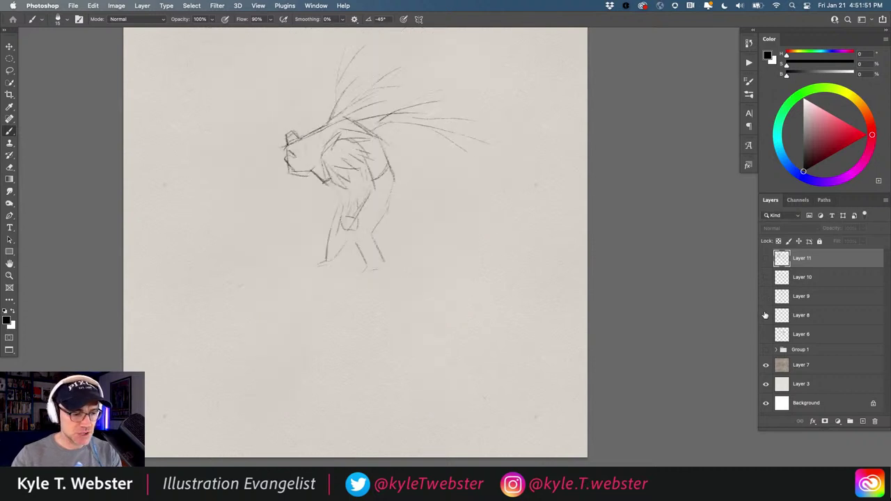
{"action": "key", "text": "super+="}
{"action": "left_click_drag", "start_coordinate": [384, 225], "coordinate": [425, 288]}
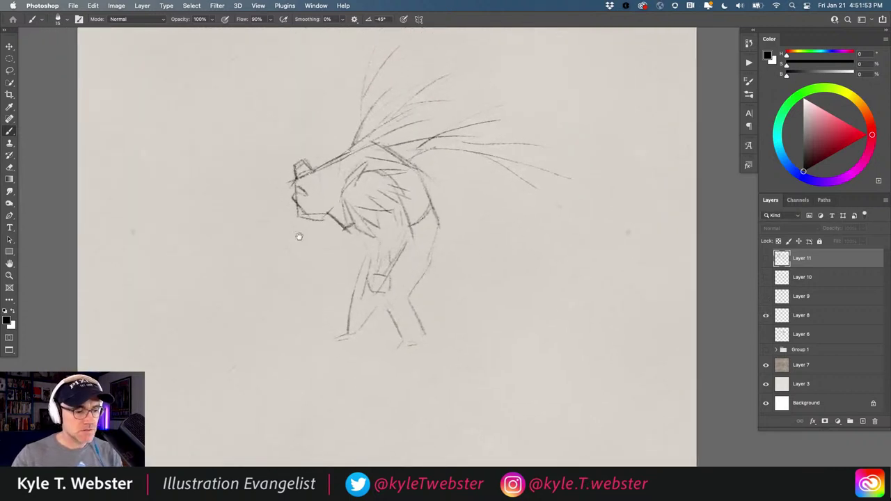
{"action": "left_click_drag", "start_coordinate": [299, 237], "coordinate": [410, 169]}
{"action": "scroll", "coordinate": [310, 243], "scroll_direction": "down", "scroll_amount": 3}
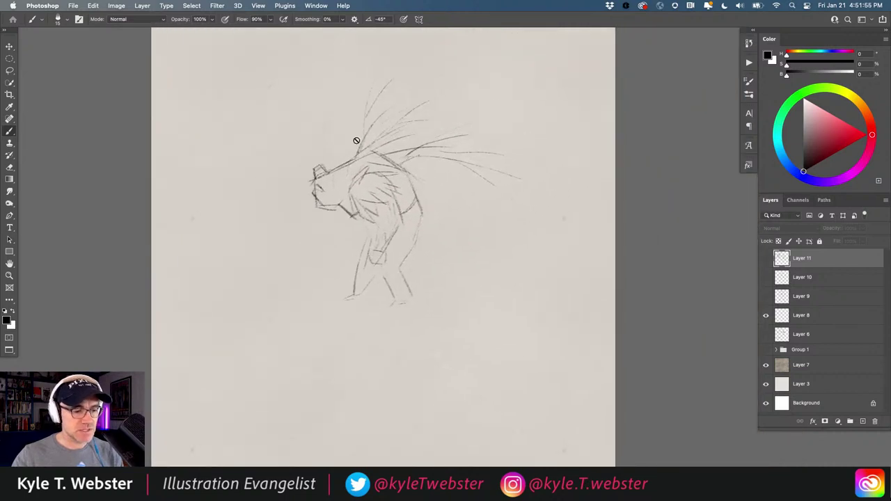
{"action": "left_click", "coordinate": [766, 316]}
{"action": "left_click", "coordinate": [766, 296]}
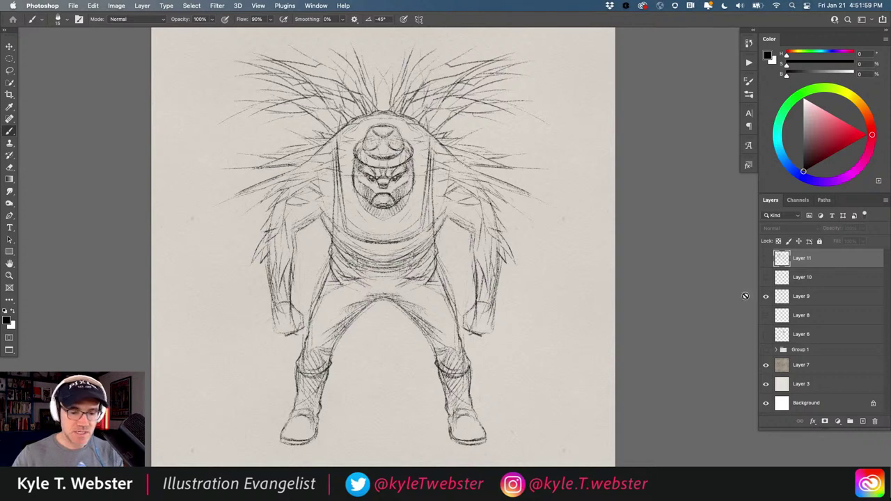
{"action": "left_click", "coordinate": [766, 296]}
{"action": "left_click", "coordinate": [766, 277]}
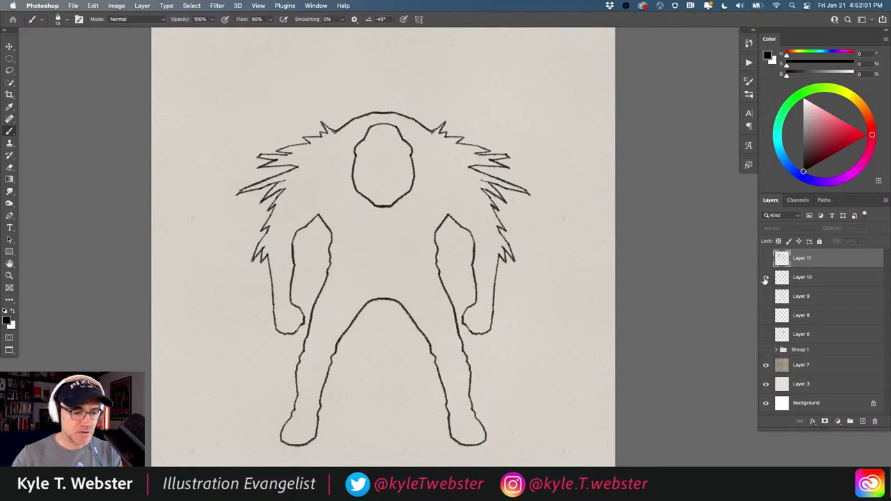
{"action": "left_click", "coordinate": [766, 277]}
{"action": "left_click", "coordinate": [766, 258]}
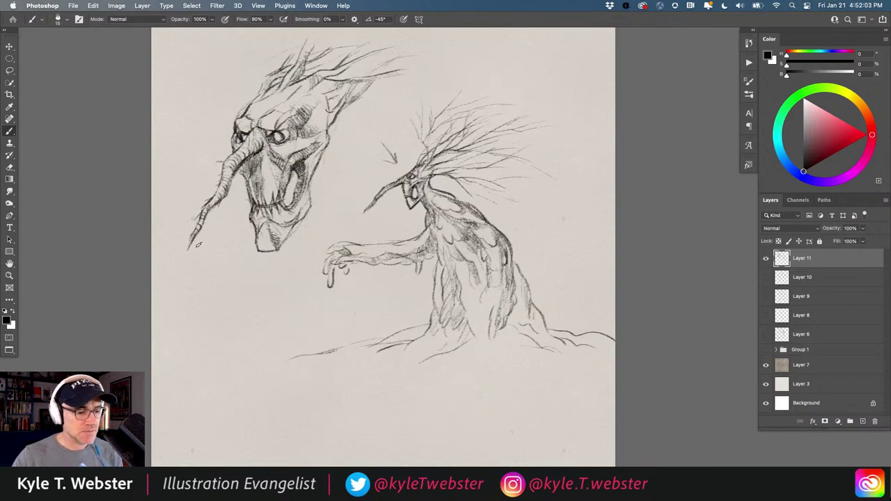
Strengthen the outline of the tree creature's outstretched arm, including its underside, hanging drips and hand.
{"action": "scroll", "coordinate": [405, 254], "scroll_direction": "up", "scroll_amount": 2}
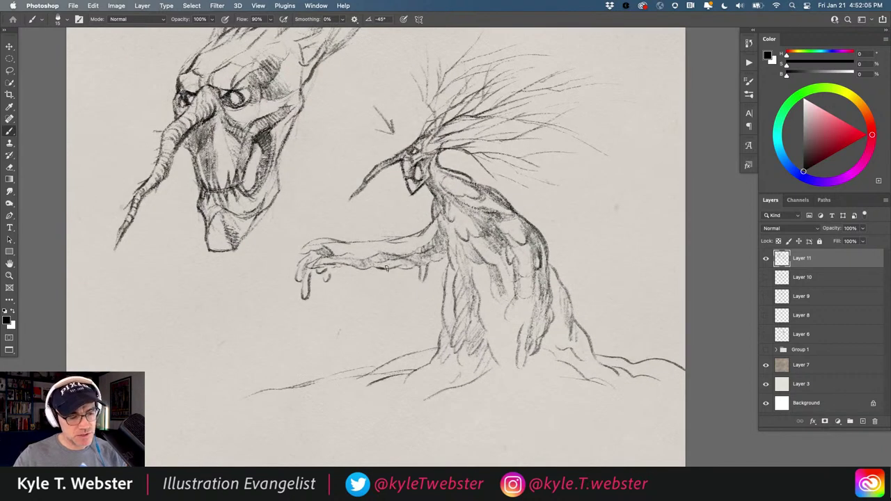
{"action": "mouse_move", "coordinate": [410, 269]}
{"action": "left_mouse_down"}
{"action": "mouse_move", "coordinate": [420, 276]}
{"action": "mouse_move", "coordinate": [450, 254]}
{"action": "mouse_move", "coordinate": [439, 265]}
{"action": "mouse_move", "coordinate": [310, 269]}
{"action": "mouse_move", "coordinate": [328, 268]}
{"action": "mouse_move", "coordinate": [324, 278]}
{"action": "mouse_move", "coordinate": [329, 269]}
{"action": "left_mouse_up"}
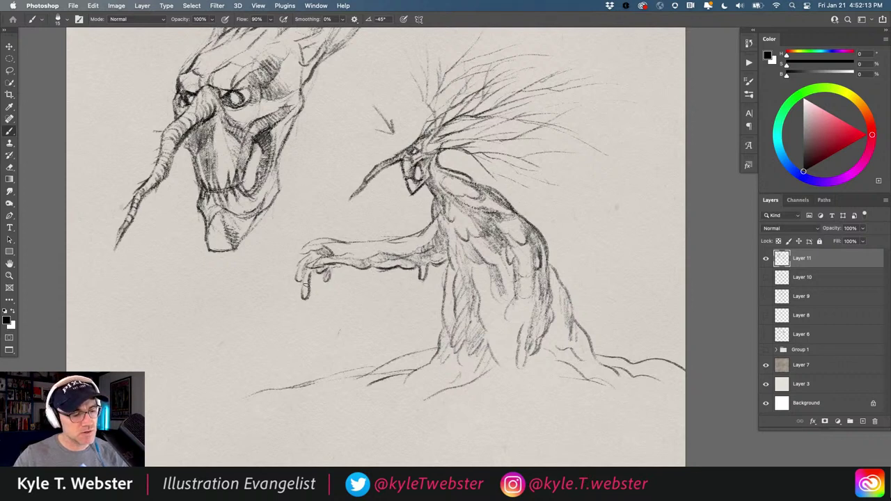
{"action": "scroll", "coordinate": [251, 290], "scroll_direction": "down", "scroll_amount": 3}
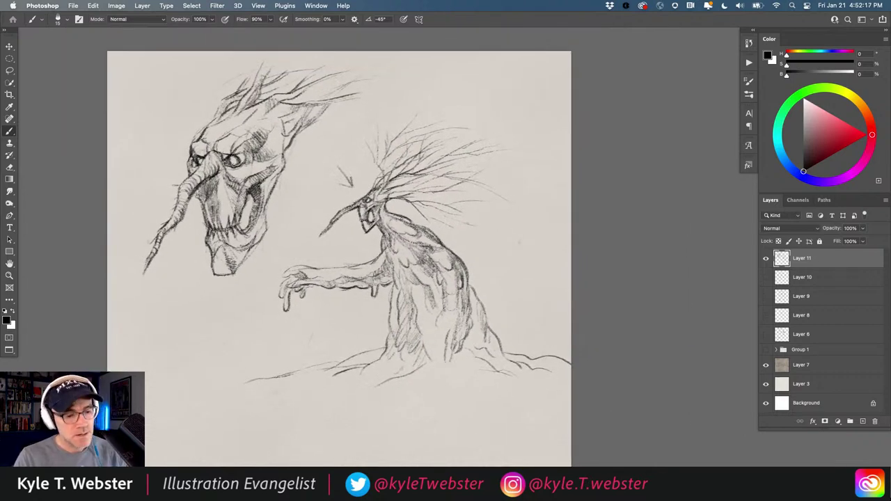
{"action": "mouse_move", "coordinate": [381, 251]}
{"action": "left_mouse_down"}
{"action": "mouse_move", "coordinate": [345, 267]}
{"action": "mouse_move", "coordinate": [290, 269]}
{"action": "mouse_move", "coordinate": [280, 279]}
{"action": "left_mouse_up"}
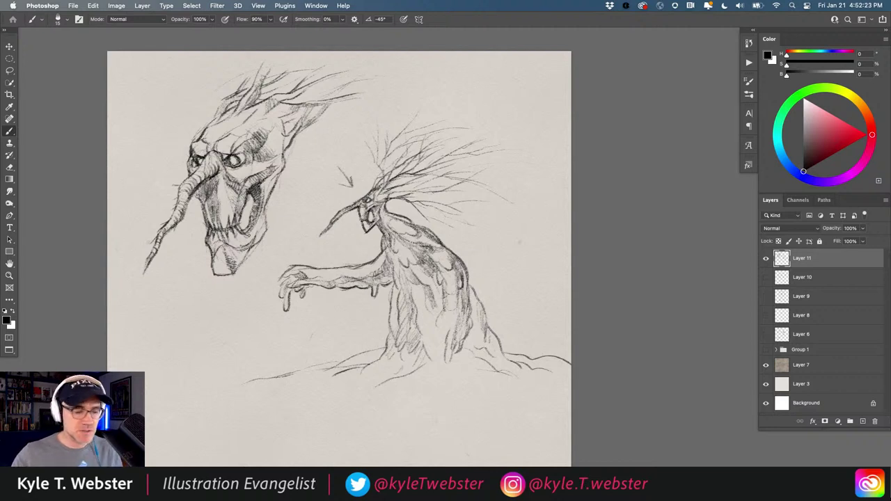
Darken the tree creature's trunk edges and back contour, and thicken the root and ground line in front of it.
{"action": "mouse_move", "coordinate": [394, 282]}
{"action": "left_mouse_down"}
{"action": "mouse_move", "coordinate": [381, 346]}
{"action": "mouse_move", "coordinate": [305, 368]}
{"action": "left_mouse_up"}
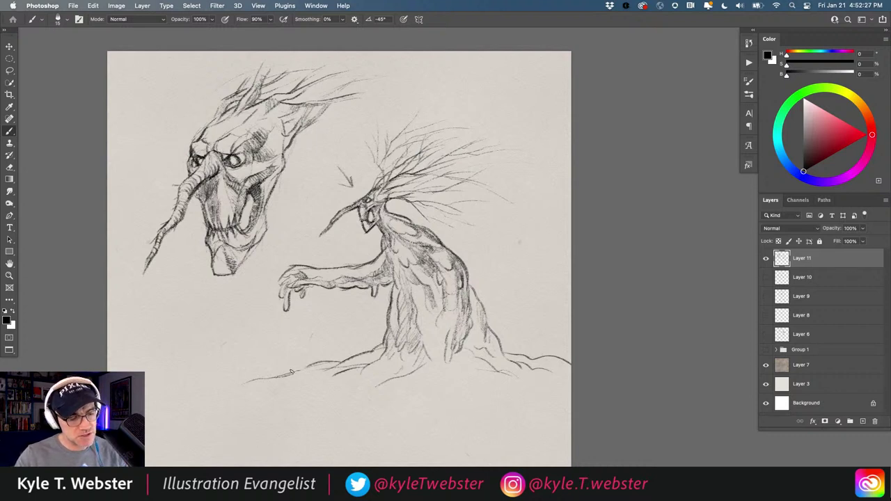
{"action": "left_click_drag", "start_coordinate": [246, 380], "coordinate": [299, 368]}
{"action": "mouse_move", "coordinate": [486, 331]}
{"action": "left_mouse_down"}
{"action": "mouse_move", "coordinate": [477, 297]}
{"action": "mouse_move", "coordinate": [446, 352]}
{"action": "mouse_move", "coordinate": [437, 327]}
{"action": "left_mouse_up"}
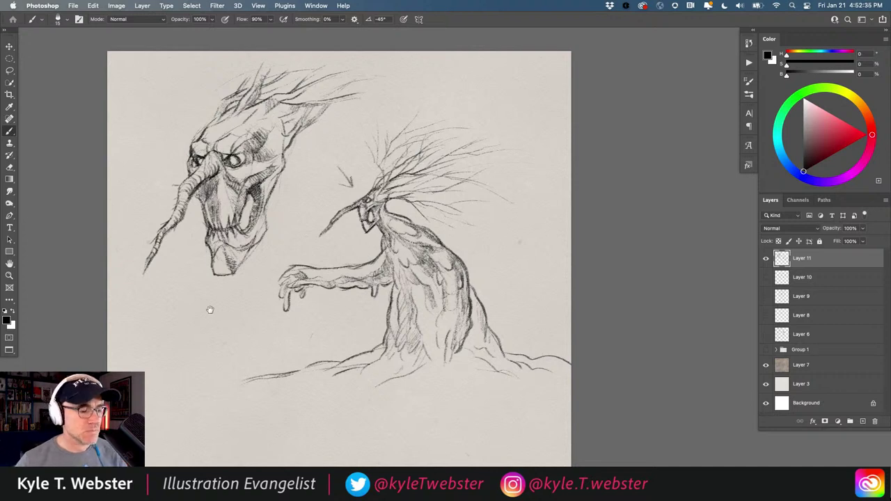
Strengthen the large head's forehead and hair contour, the edge of its long nose, and its jaw and chin outline.
{"action": "left_click_drag", "start_coordinate": [225, 328], "coordinate": [273, 314]}
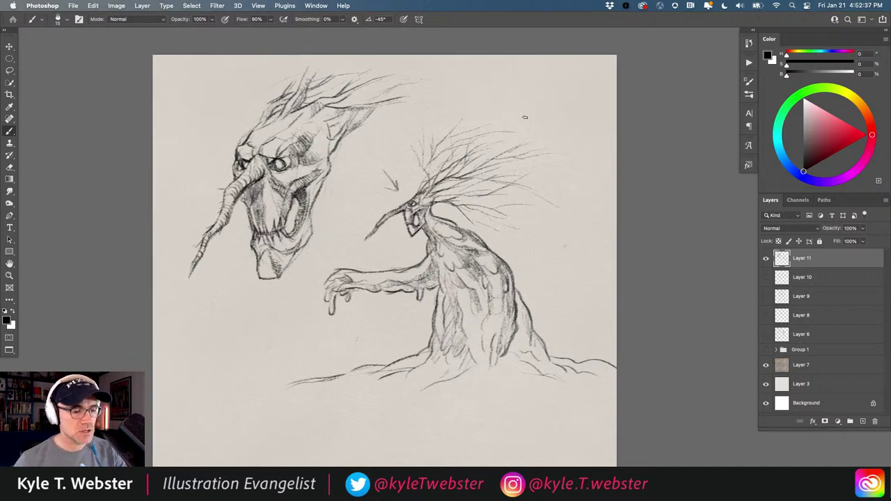
{"action": "left_click_drag", "start_coordinate": [331, 275], "coordinate": [385, 349]}
{"action": "key", "text": "super+z"}
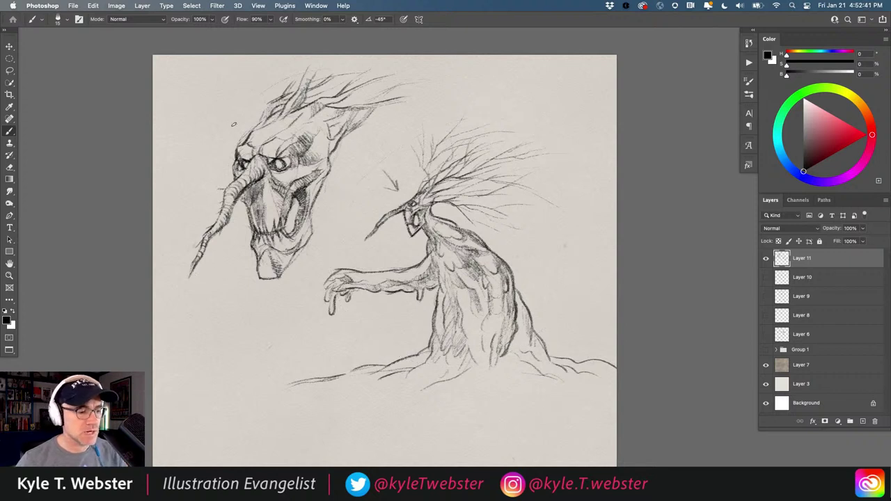
{"action": "left_click", "coordinate": [277, 86], "text": "super"}
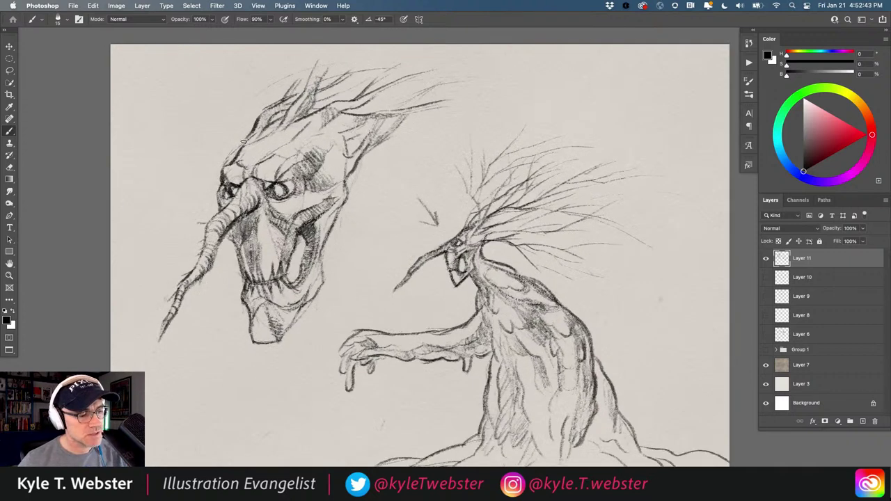
{"action": "scroll", "coordinate": [216, 293], "scroll_direction": "down", "scroll_amount": 2}
{"action": "left_click_drag", "start_coordinate": [208, 278], "coordinate": [222, 255]}
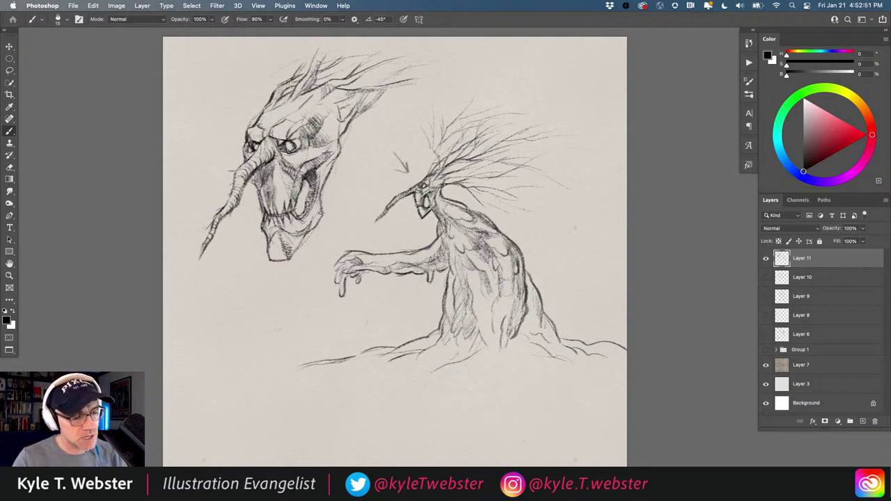
{"action": "left_click_drag", "start_coordinate": [320, 212], "coordinate": [285, 261]}
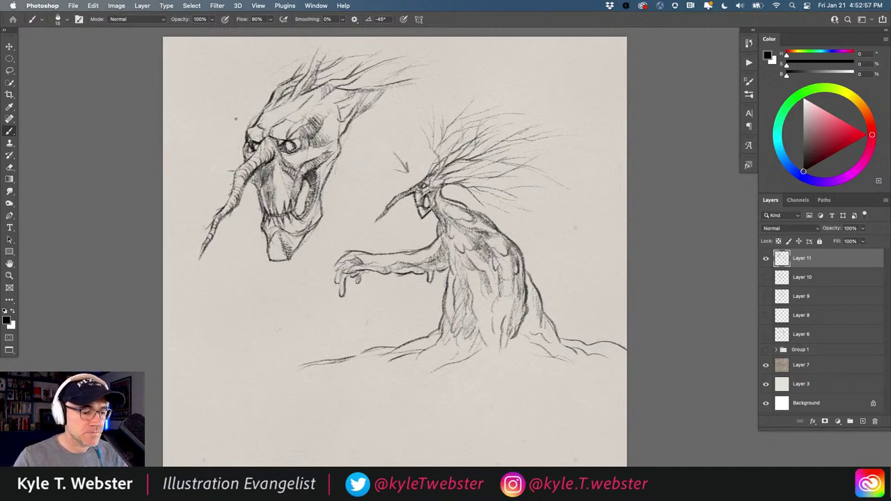
Show the Concept Pencil brush in the Fall 2021 set and the Get More Brushes command, and close the brush library.
{"action": "left_click", "coordinate": [749, 95]}
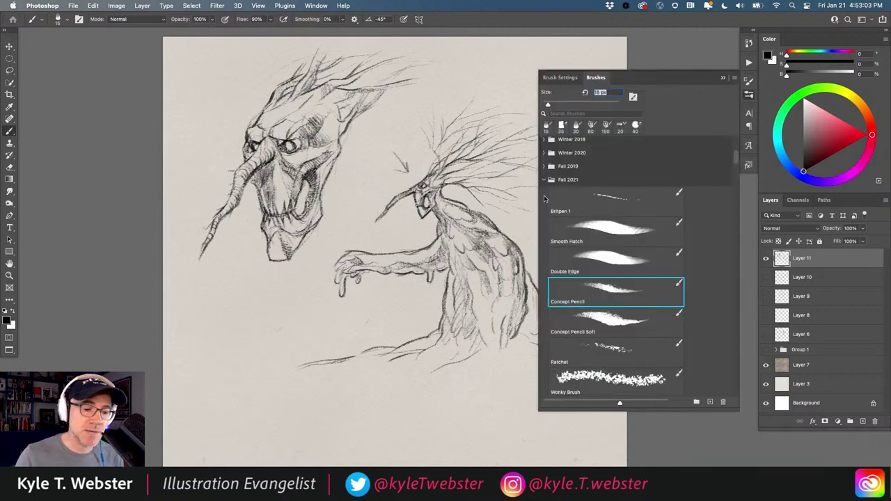
{"action": "left_click", "coordinate": [734, 78]}
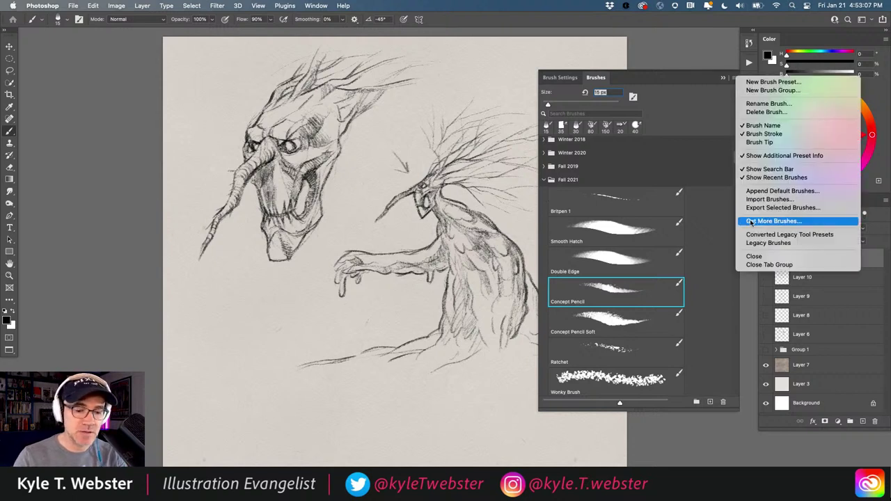
{"action": "left_click", "coordinate": [694, 79]}
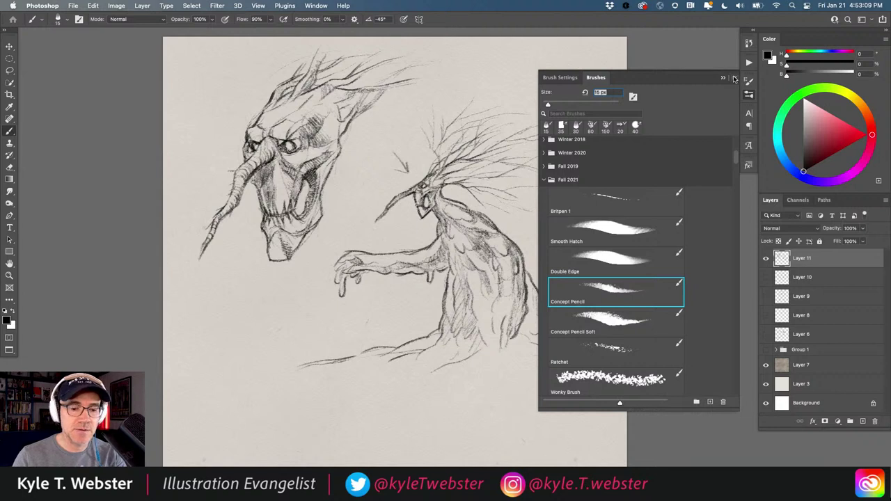
{"action": "left_click", "coordinate": [734, 78]}
{"action": "left_click", "coordinate": [696, 76]}
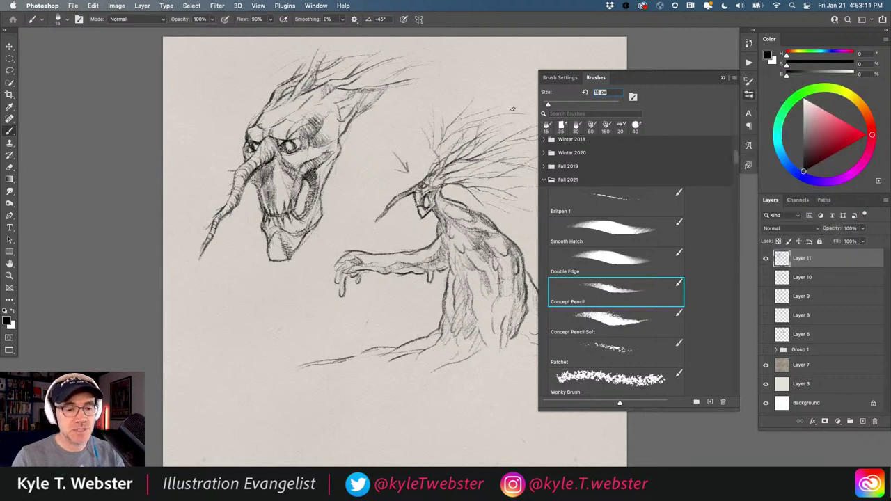
{"action": "left_click", "coordinate": [722, 78]}
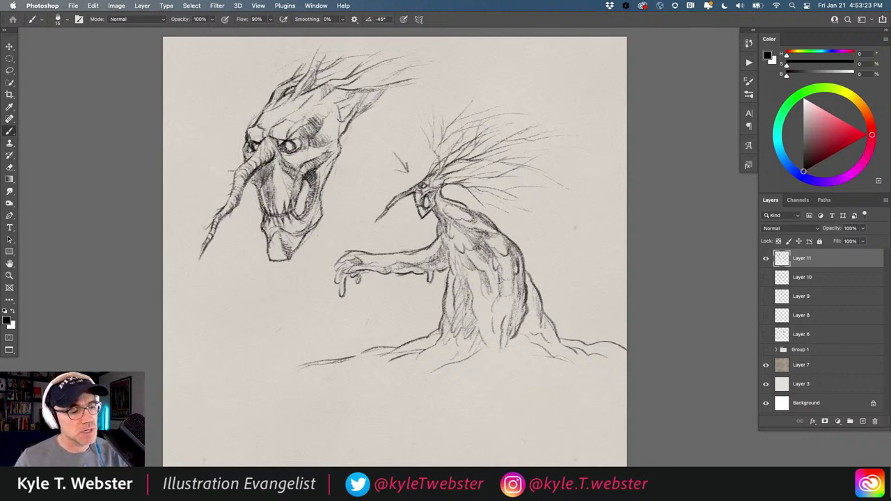
Add darker strands to the large head's swept-back hair and extend the branch tips behind its ear.
{"action": "mouse_move", "coordinate": [298, 85]}
{"action": "left_mouse_down"}
{"action": "mouse_move", "coordinate": [317, 54]}
{"action": "mouse_move", "coordinate": [309, 93]}
{"action": "mouse_move", "coordinate": [364, 53]}
{"action": "mouse_move", "coordinate": [371, 50]}
{"action": "mouse_move", "coordinate": [363, 61]}
{"action": "mouse_move", "coordinate": [389, 53]}
{"action": "left_mouse_up"}
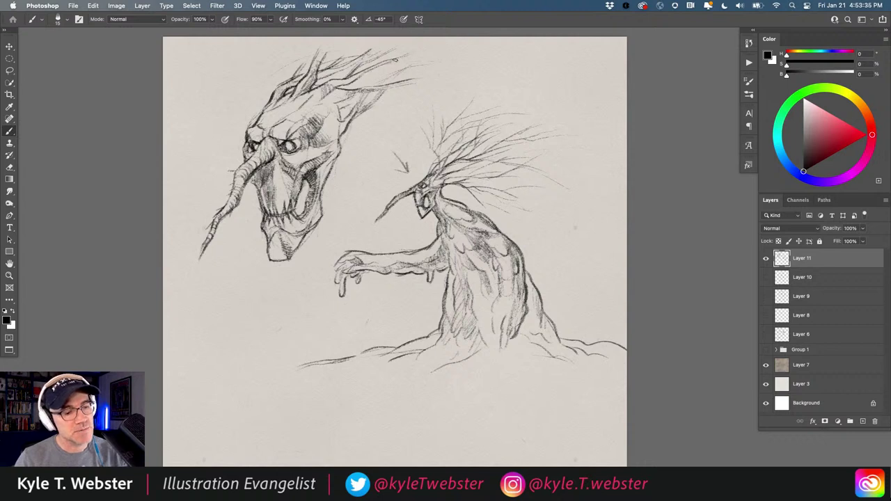
{"action": "left_click_drag", "start_coordinate": [375, 96], "coordinate": [360, 112]}
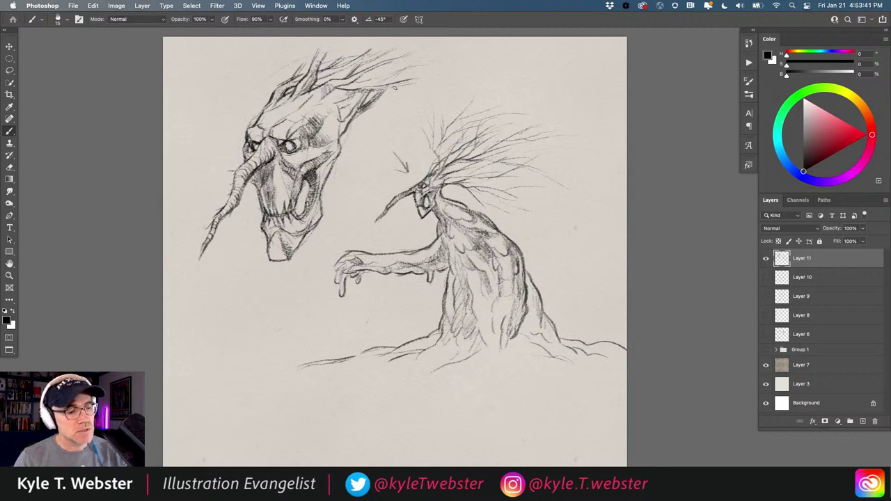
{"action": "left_click_drag", "start_coordinate": [394, 87], "coordinate": [422, 80]}
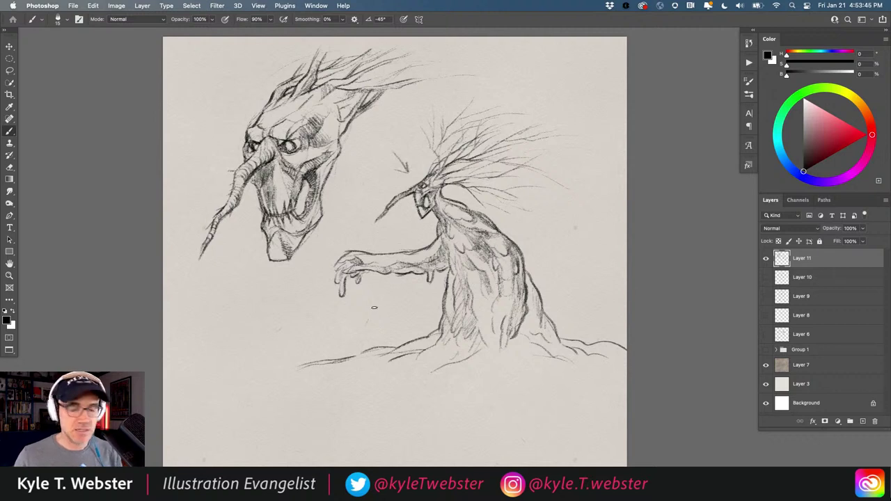
Hide Layer 11 and show the front-facing, spiky-haired figure on Layer 9.
{"action": "left_click", "coordinate": [766, 257]}
{"action": "left_click", "coordinate": [766, 296]}
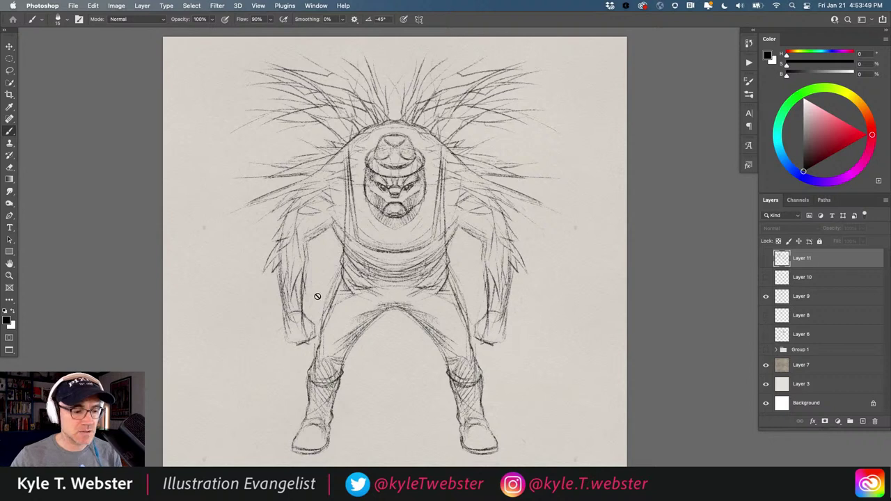
{"action": "left_click_drag", "start_coordinate": [316, 297], "coordinate": [286, 301]}
{"action": "left_click_drag", "start_coordinate": [286, 279], "coordinate": [306, 260]}
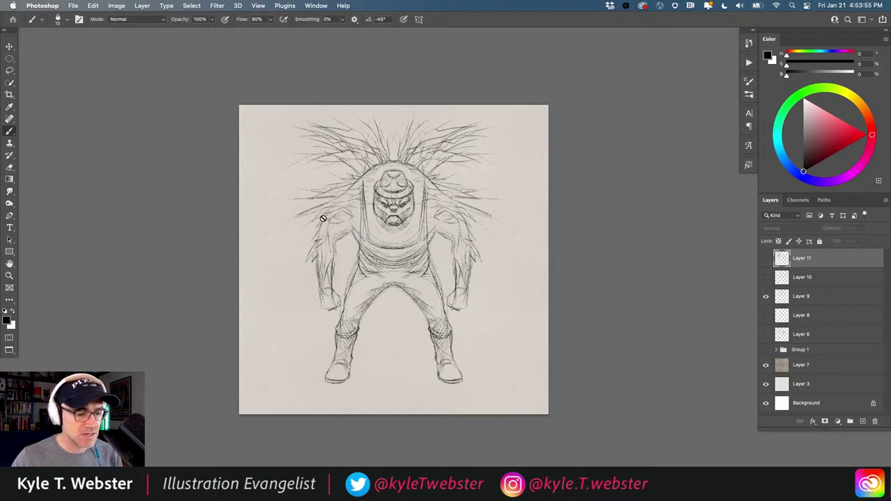
{"action": "scroll", "coordinate": [352, 259], "scroll_direction": "up", "scroll_amount": 1}
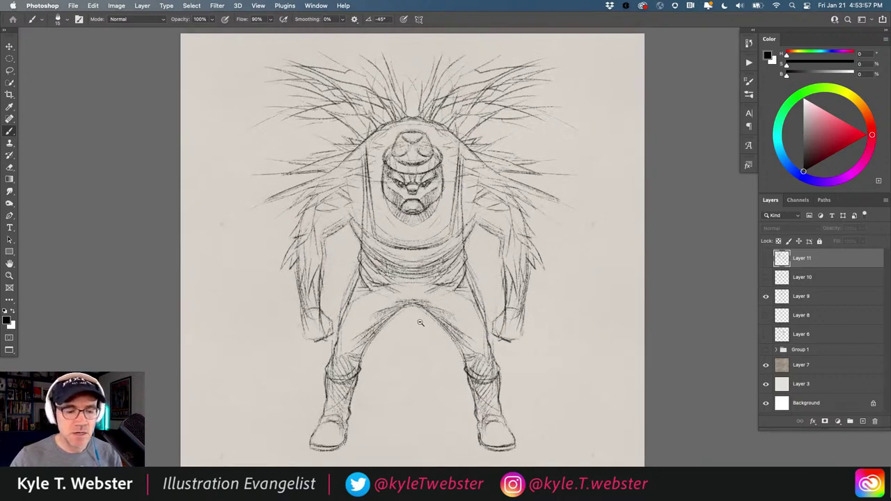
{"action": "scroll", "coordinate": [417, 323], "scroll_direction": "down", "scroll_amount": 1}
Extend the canvas to the left of the figure with the Crop tool, adding about half the original width.
{"action": "key", "text": "c"}
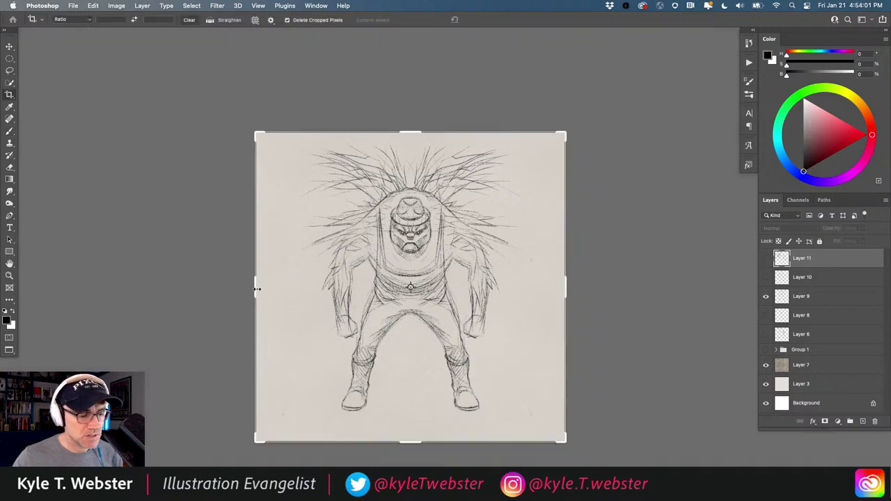
{"action": "left_click_drag", "start_coordinate": [256, 288], "coordinate": [171, 288]}
{"action": "key", "text": "Return"}
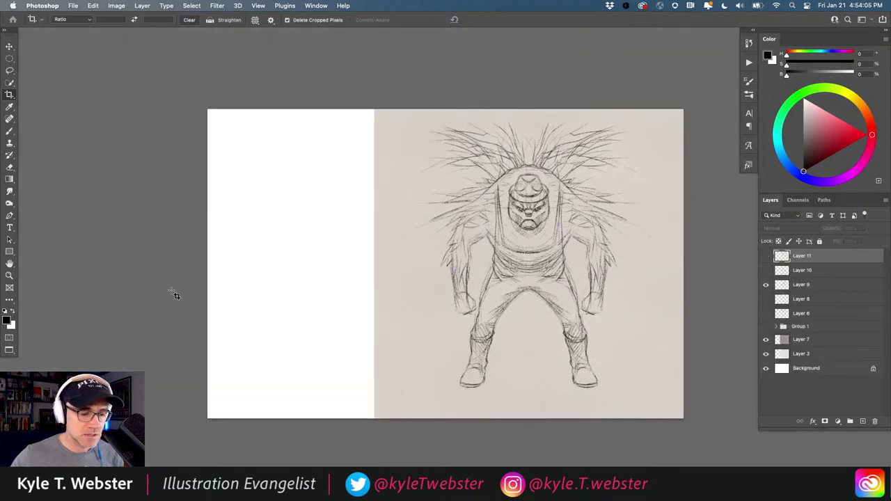
{"action": "left_click_drag", "start_coordinate": [344, 298], "coordinate": [315, 292]}
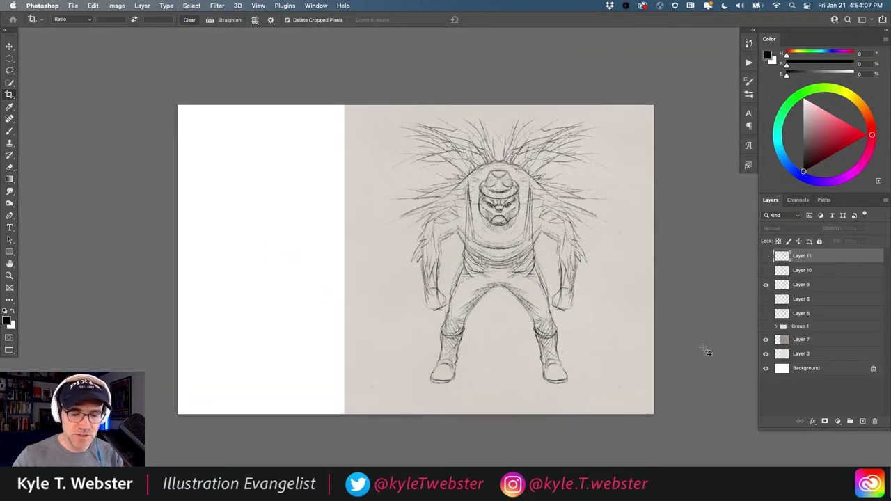
Hide Layer 7 and fill Layer 3 with the sampled off-white paper colour across the widened canvas.
{"action": "left_click", "coordinate": [787, 340]}
{"action": "left_click", "coordinate": [767, 340]}
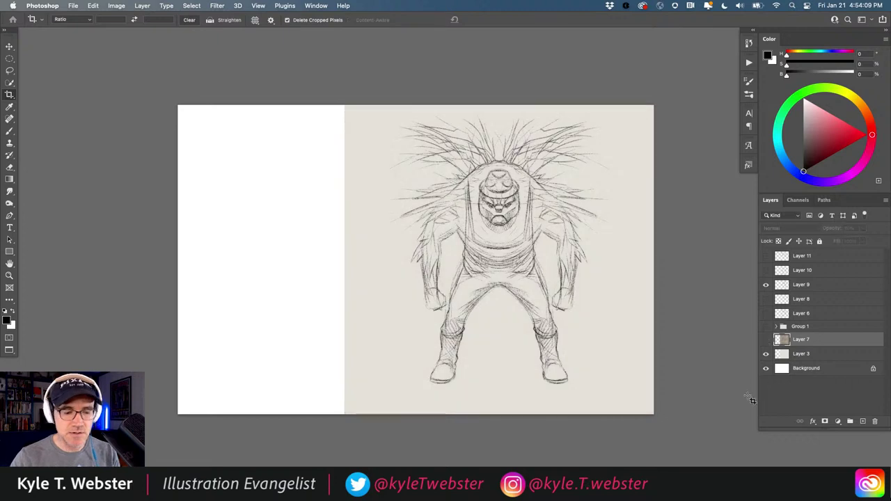
{"action": "left_click", "coordinate": [788, 355]}
{"action": "key", "text": "i"}
{"action": "left_click", "coordinate": [390, 285]}
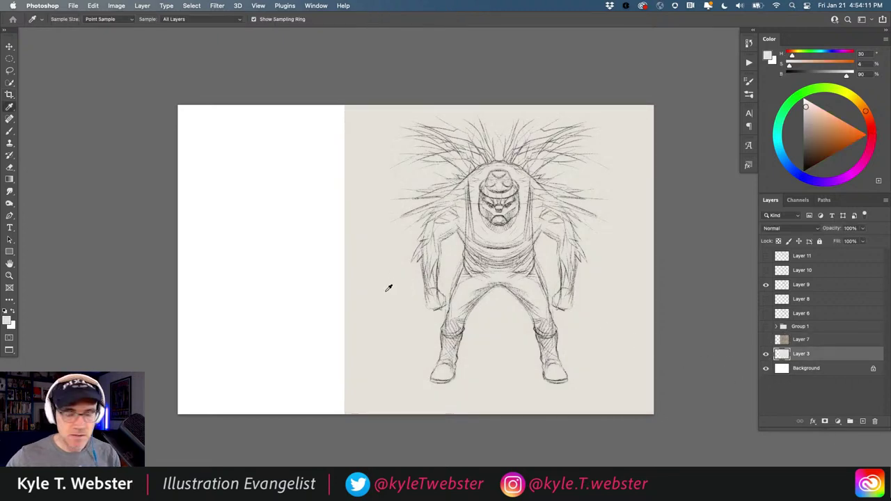
{"action": "key", "text": "alt+BackSpace"}
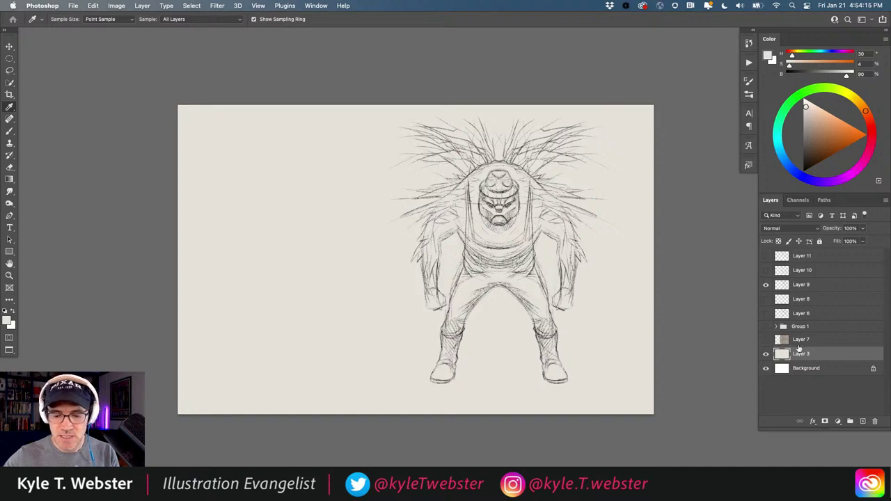
Fill a new layer above Layer 3 with the brown paper texture and set its opacity to 20%.
{"action": "left_click", "coordinate": [863, 422]}
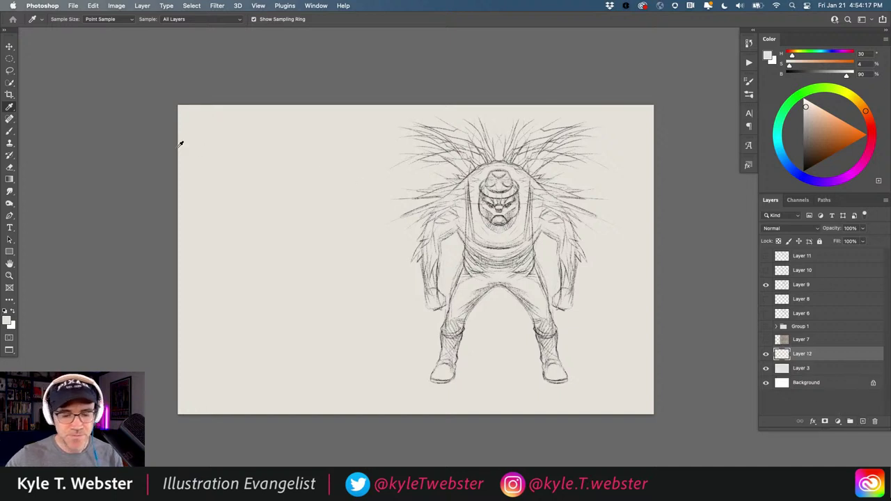
{"action": "left_click", "coordinate": [93, 6]}
{"action": "left_click", "coordinate": [106, 147]}
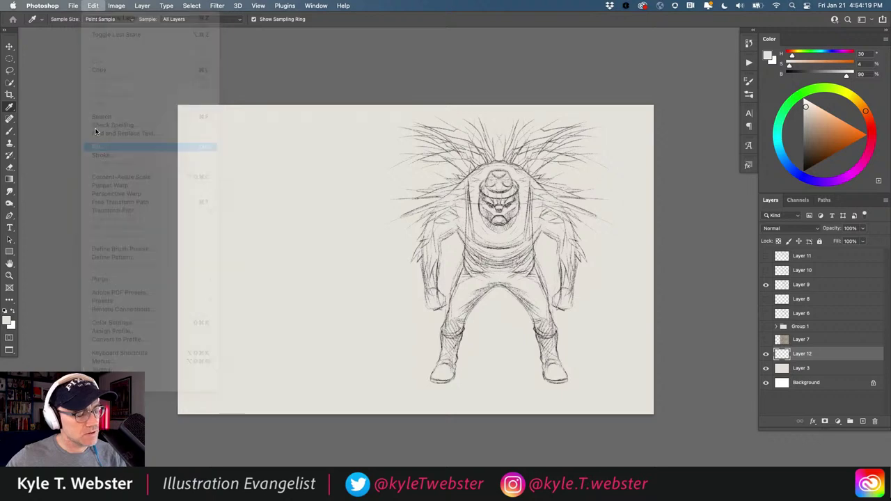
{"action": "left_click", "coordinate": [194, 169]}
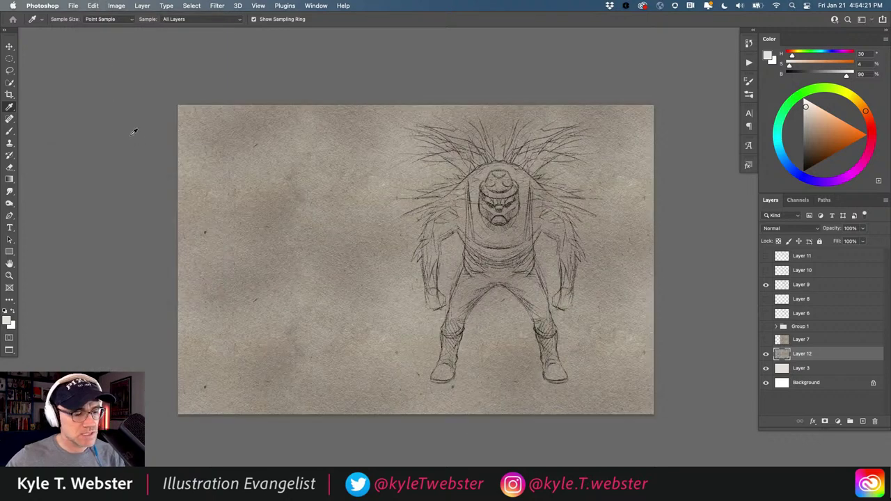
{"action": "left_click", "coordinate": [853, 229]}
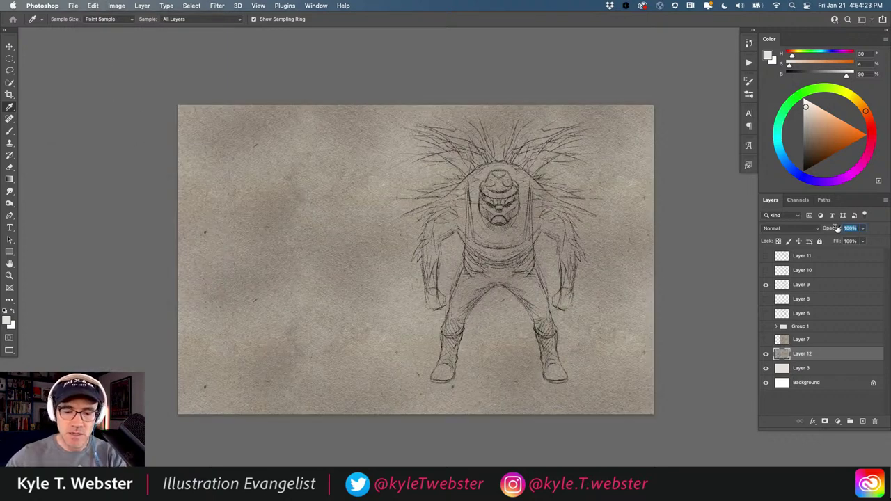
{"action": "type", "text": "20"}
{"action": "key", "text": "Return"}
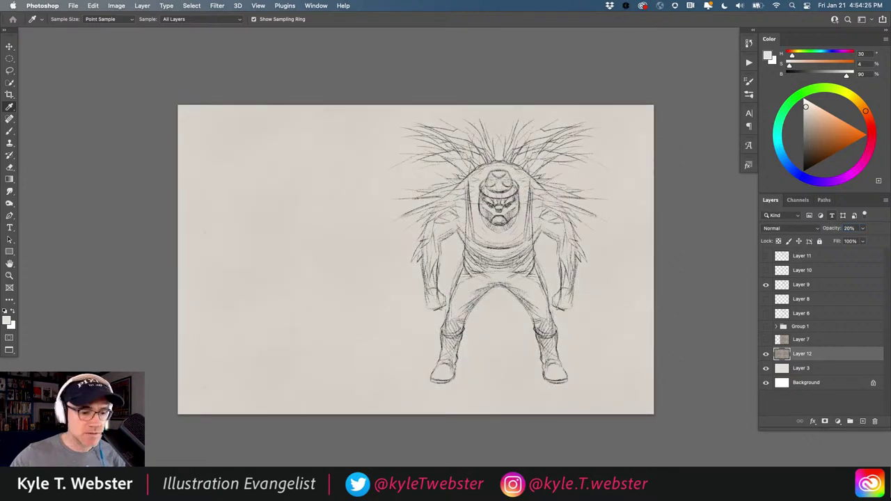
{"action": "key", "text": "b"}
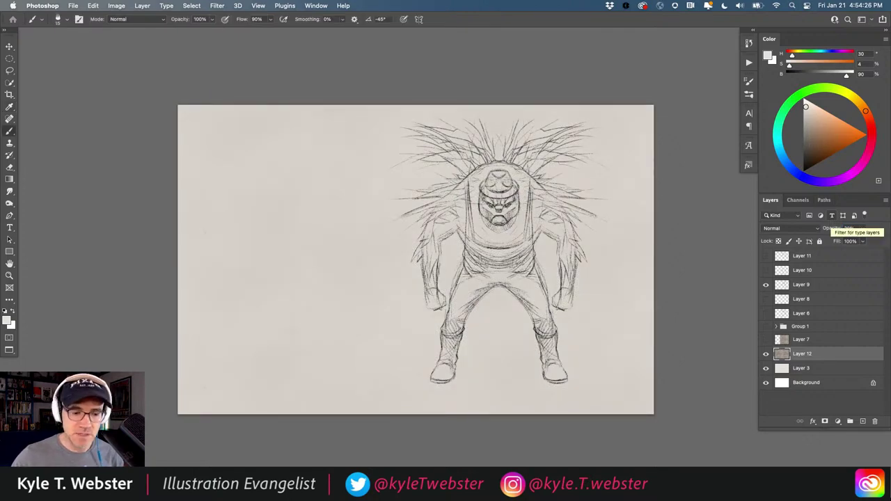
Duplicate Layer 9 to darken the figure, group both layers, and merge a duplicate of that group with the original group hidden.
{"action": "left_click", "coordinate": [781, 287]}
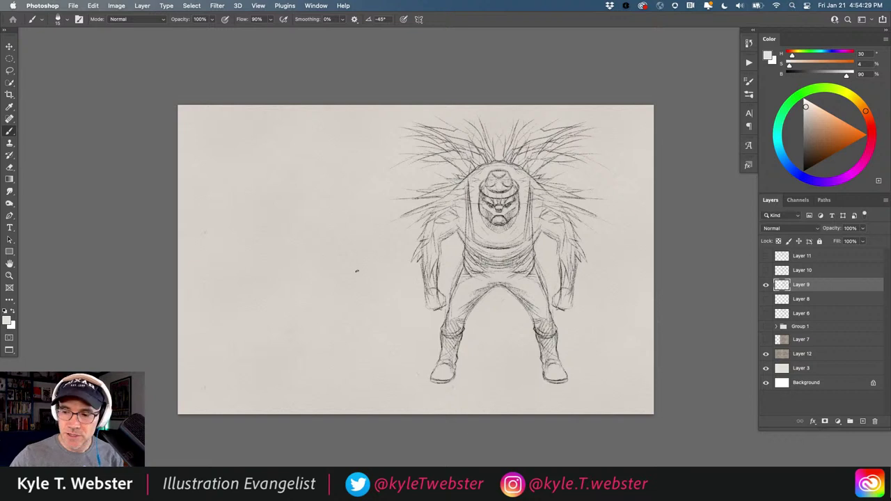
{"action": "key", "text": "ctrl+j"}
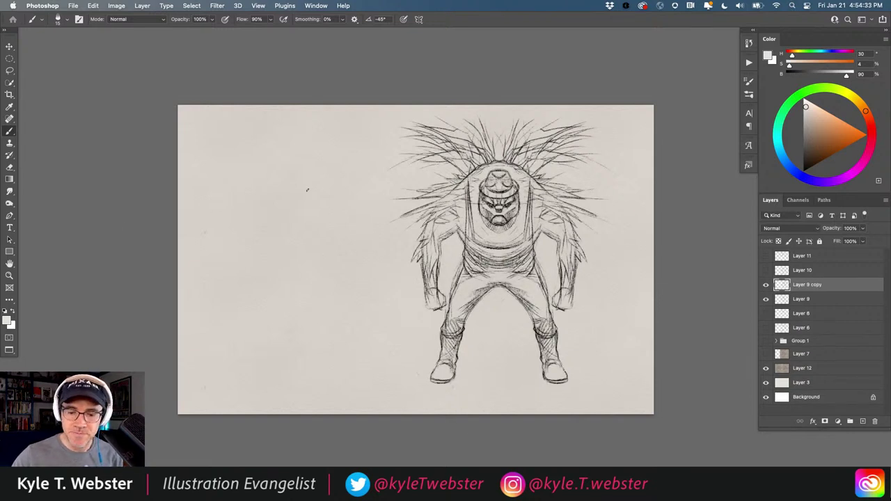
{"action": "left_click", "coordinate": [786, 301], "text": "shift"}
{"action": "key", "text": "super+g"}
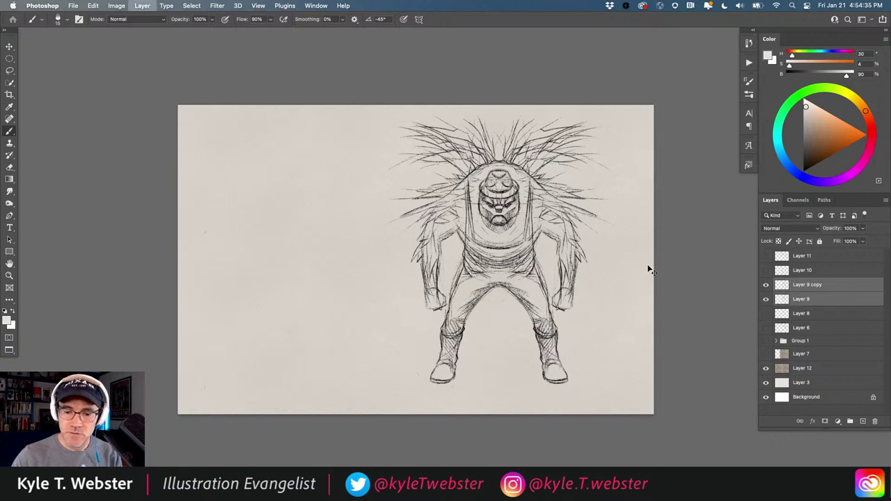
{"action": "key", "text": "ctrl+j"}
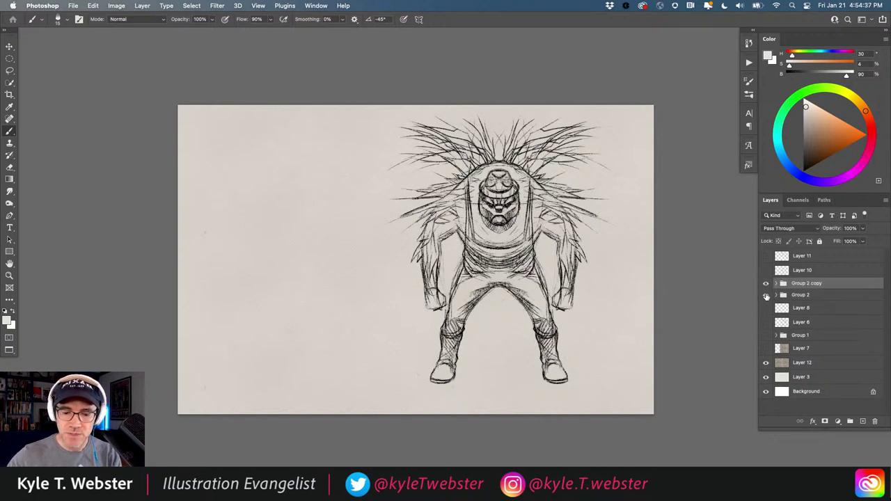
{"action": "key", "text": "ctrl+e"}
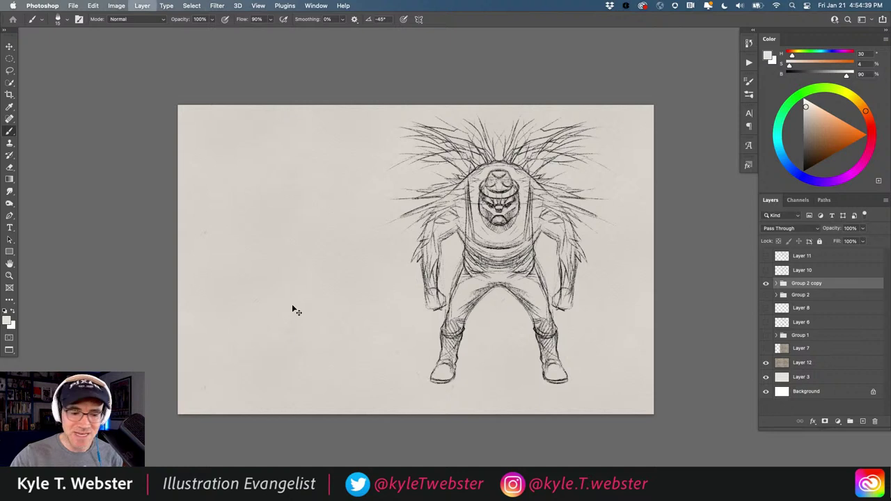
Scale the merged figure to about 67% and move it to the upper right corner of the canvas.
{"action": "key", "text": "ctrl+t"}
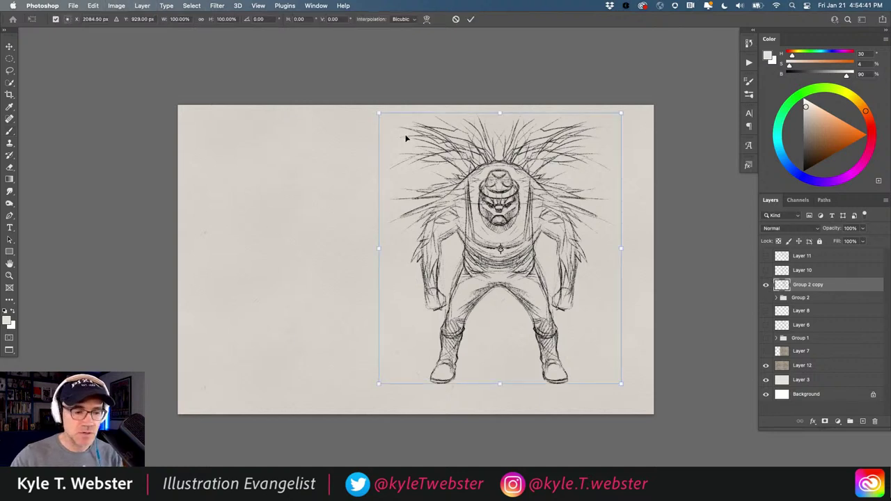
{"action": "left_click_drag", "start_coordinate": [379, 113], "coordinate": [458, 203]}
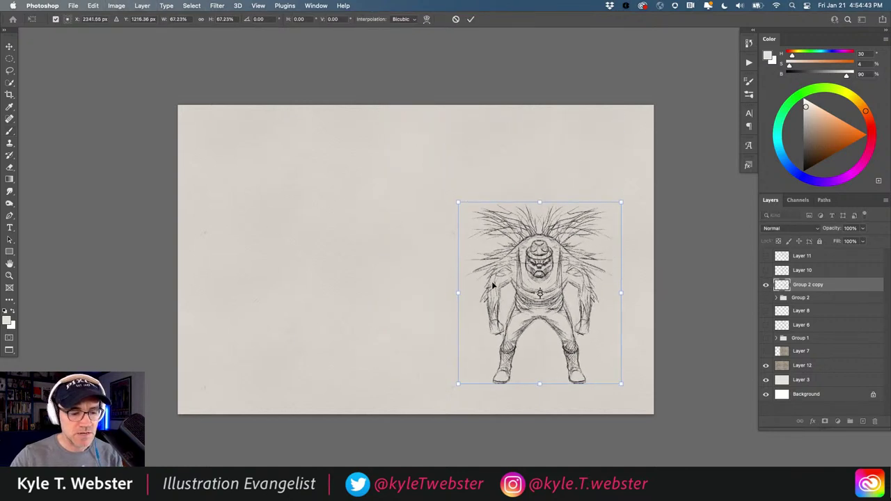
{"action": "left_click_drag", "start_coordinate": [492, 286], "coordinate": [524, 202]}
{"action": "key", "text": "Return"}
{"action": "key", "text": "b"}
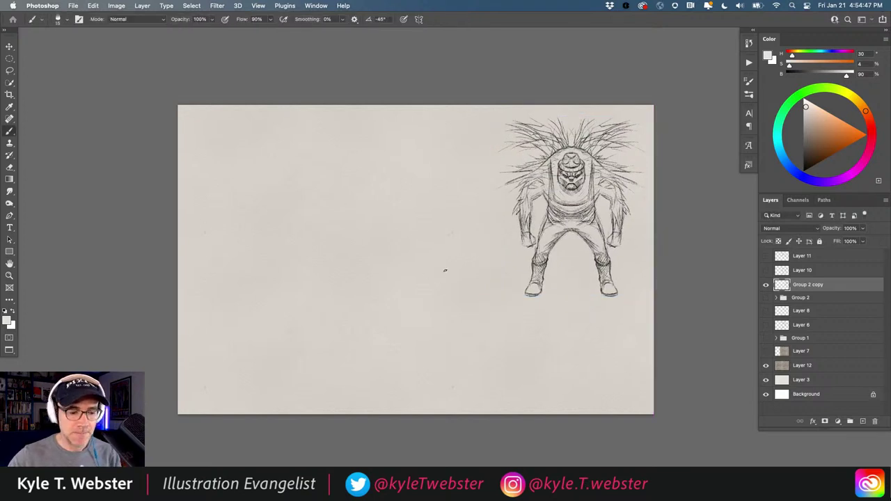
Create a new layer above the merged figure and reset the colours to black and white for drawing.
{"action": "left_click", "coordinate": [863, 422]}
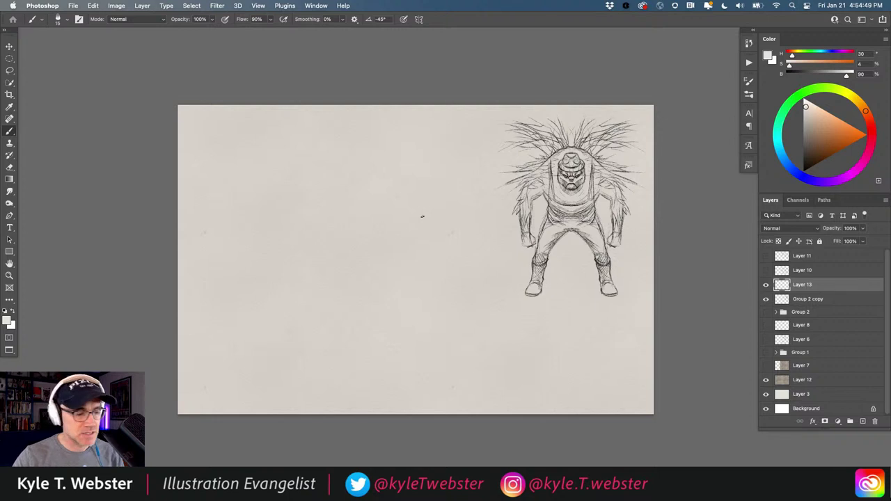
{"action": "key", "text": "d"}
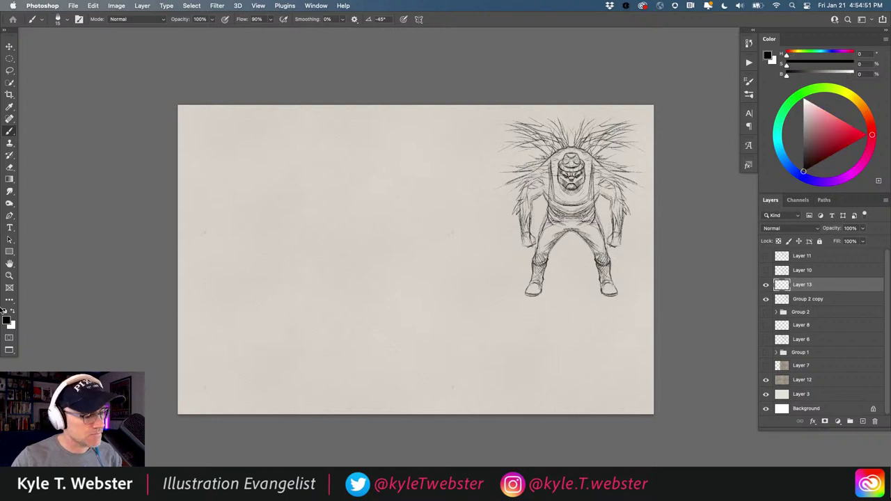
{"action": "key", "text": "super+equal"}
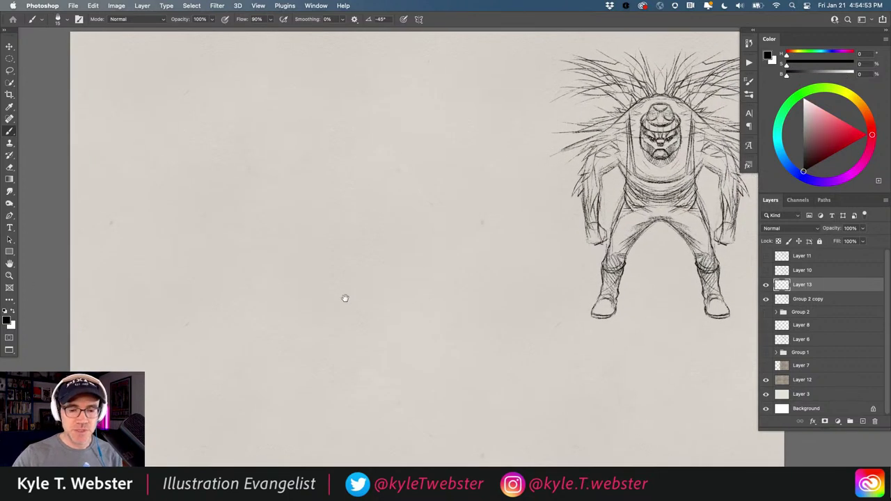
{"action": "mouse_move", "coordinate": [358, 279]}
{"action": "left_mouse_down"}
{"action": "mouse_move", "coordinate": [318, 295]}
{"action": "mouse_move", "coordinate": [340, 312]}
{"action": "left_mouse_up"}
{"action": "left_click", "coordinate": [340, 313], "text": "alt+super"}
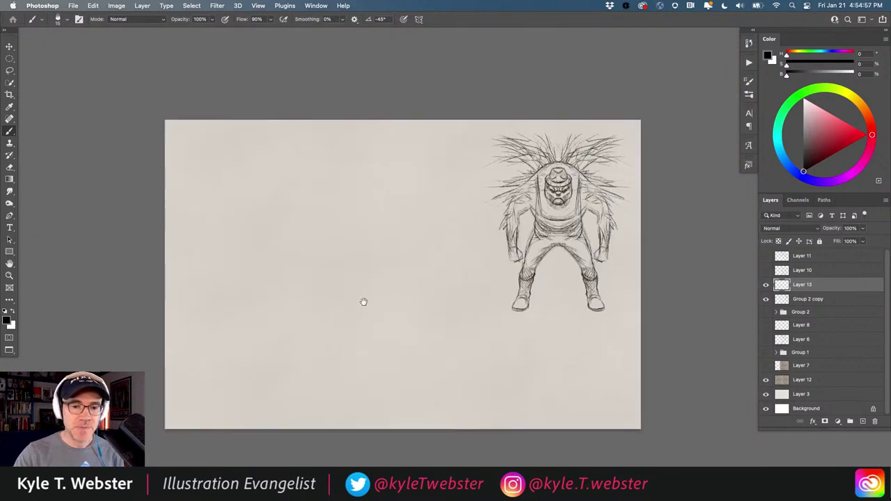
Sketch light curved guidelines for a hunched back and swung-back arm in the empty area left of the reference figure.
{"action": "left_click_drag", "start_coordinate": [348, 236], "coordinate": [381, 238]}
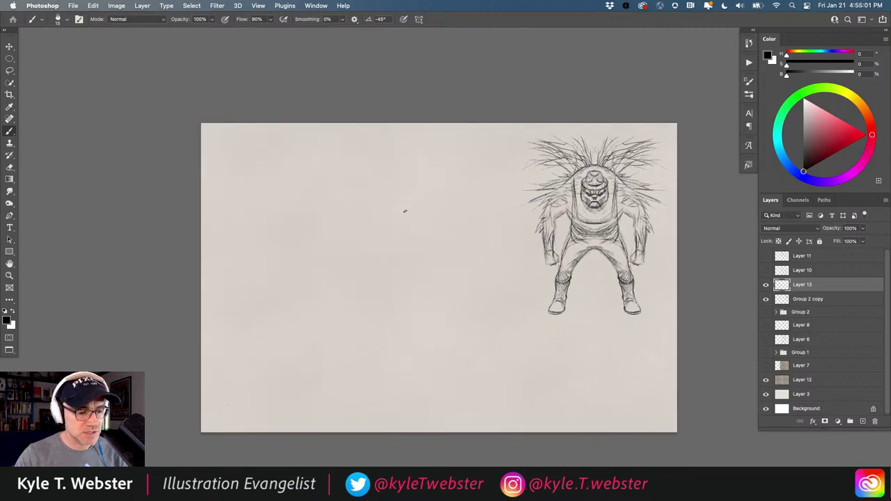
{"action": "left_click_drag", "start_coordinate": [437, 235], "coordinate": [441, 292]}
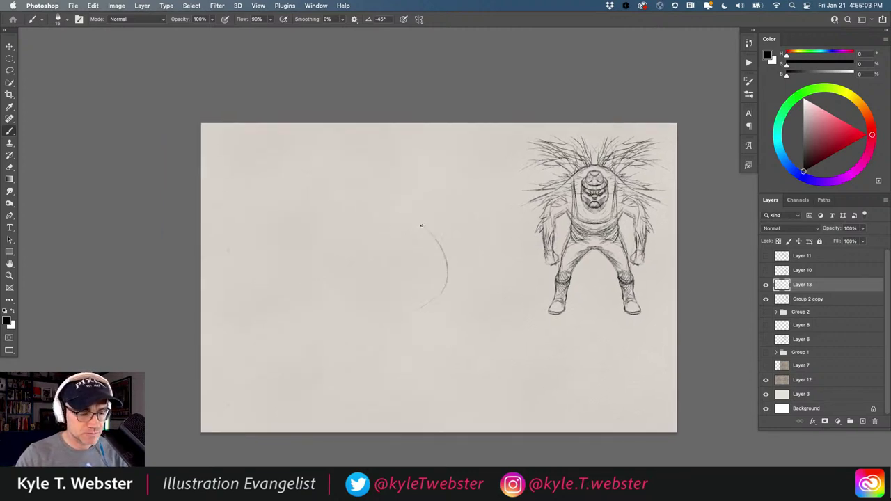
{"action": "mouse_move", "coordinate": [441, 240]}
{"action": "left_mouse_down"}
{"action": "mouse_move", "coordinate": [454, 308]}
{"action": "mouse_move", "coordinate": [432, 267]}
{"action": "mouse_move", "coordinate": [378, 239]}
{"action": "left_mouse_up"}
{"action": "left_click_drag", "start_coordinate": [428, 225], "coordinate": [400, 209]}
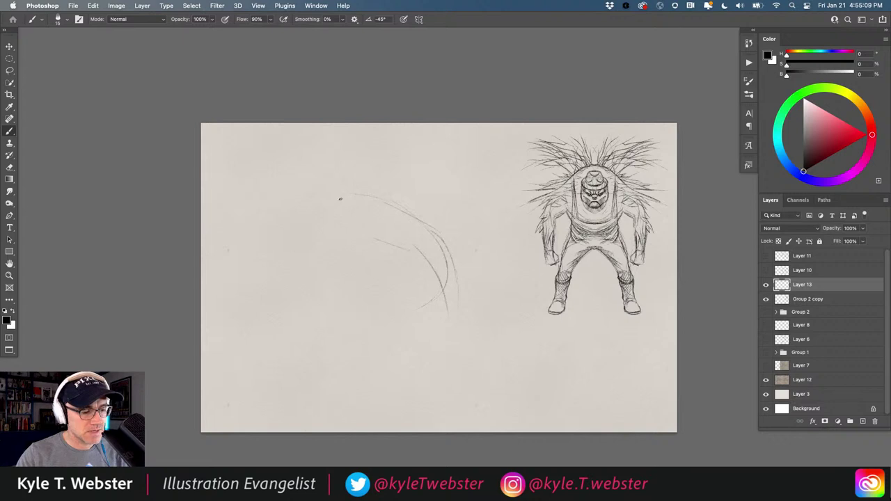
Sketch the character's head in left-facing profile with an open shouting mouth, nose, eye, brow and headband.
{"action": "mouse_move", "coordinate": [291, 206]}
{"action": "left_mouse_down"}
{"action": "mouse_move", "coordinate": [290, 238]}
{"action": "mouse_move", "coordinate": [306, 251]}
{"action": "mouse_move", "coordinate": [338, 246]}
{"action": "mouse_move", "coordinate": [347, 232]}
{"action": "mouse_move", "coordinate": [319, 246]}
{"action": "left_mouse_up"}
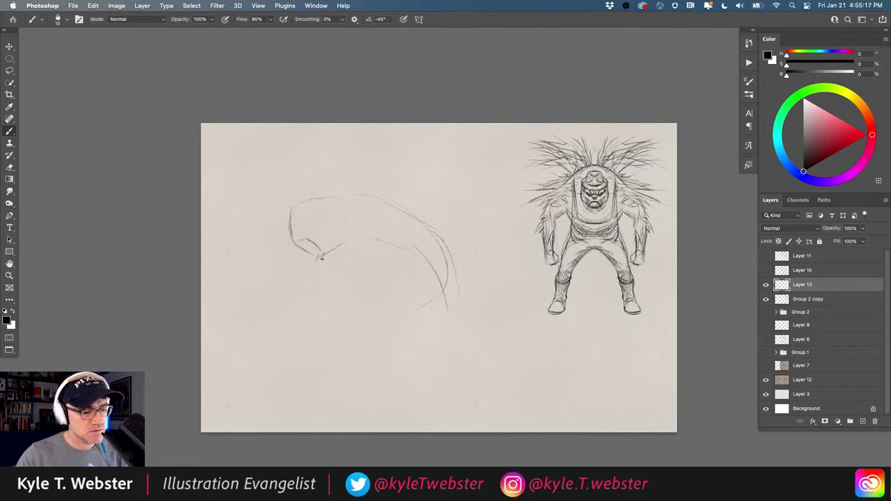
{"action": "mouse_move", "coordinate": [307, 261]}
{"action": "left_mouse_down"}
{"action": "mouse_move", "coordinate": [316, 266]}
{"action": "mouse_move", "coordinate": [289, 222]}
{"action": "left_mouse_up"}
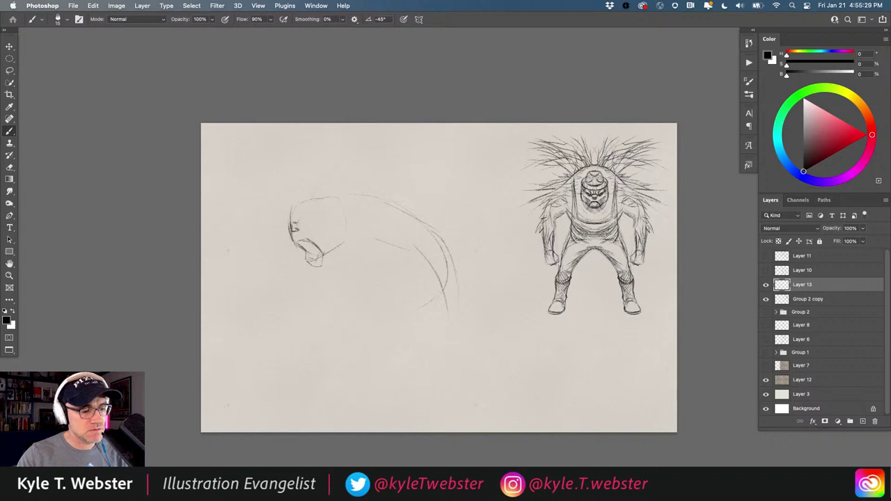
{"action": "left_click_drag", "start_coordinate": [294, 223], "coordinate": [307, 220]}
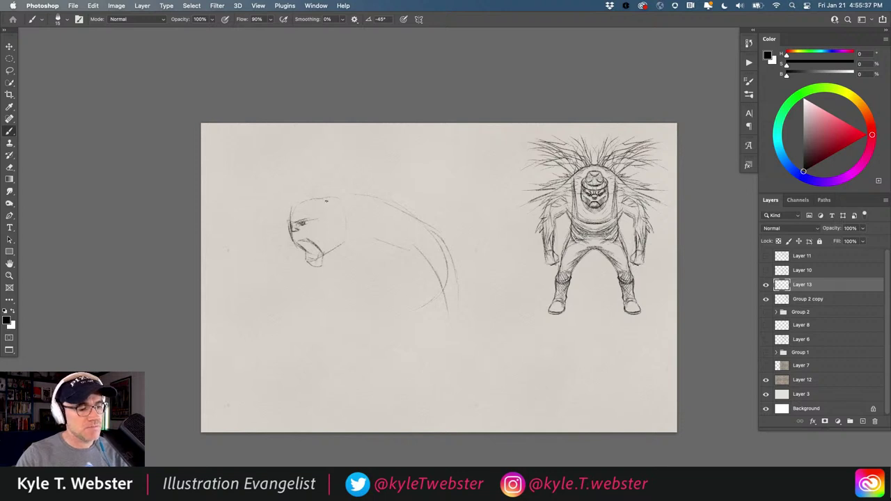
{"action": "mouse_move", "coordinate": [325, 202]}
{"action": "left_mouse_down"}
{"action": "mouse_move", "coordinate": [292, 212]}
{"action": "mouse_move", "coordinate": [328, 200]}
{"action": "mouse_move", "coordinate": [289, 209]}
{"action": "mouse_move", "coordinate": [295, 188]}
{"action": "left_mouse_up"}
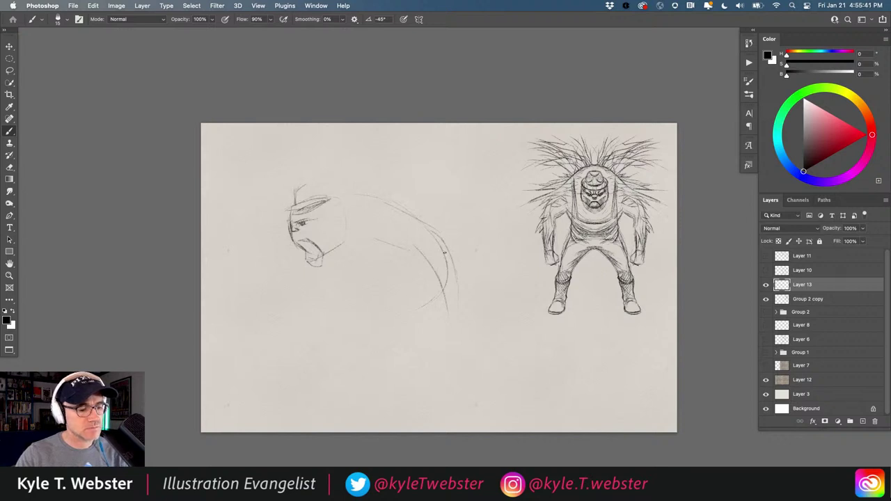
Define the swung-back arm with darker contours, a rounded fist at its end and a curve at the shoulder.
{"action": "left_click_drag", "start_coordinate": [445, 253], "coordinate": [462, 289]}
{"action": "left_click_drag", "start_coordinate": [418, 227], "coordinate": [466, 313]}
{"action": "mouse_move", "coordinate": [421, 255]}
{"action": "left_mouse_down"}
{"action": "mouse_move", "coordinate": [374, 239]}
{"action": "mouse_move", "coordinate": [436, 275]}
{"action": "mouse_move", "coordinate": [470, 315]}
{"action": "mouse_move", "coordinate": [459, 309]}
{"action": "left_mouse_up"}
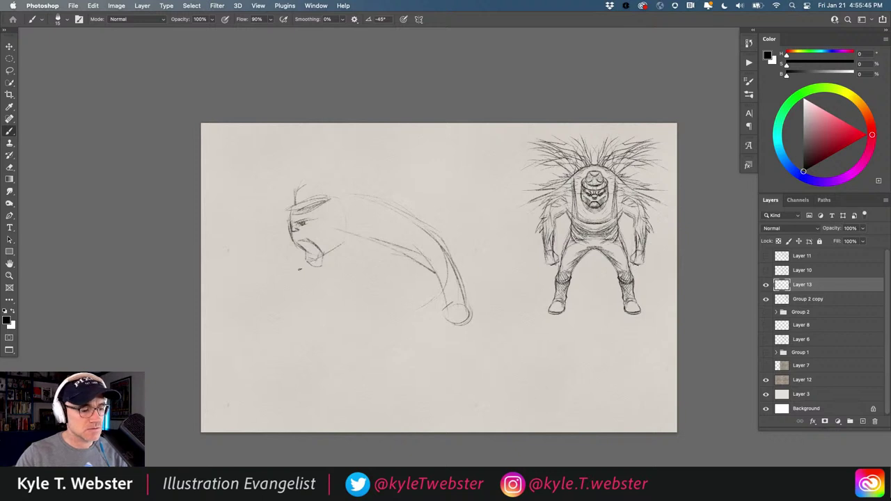
{"action": "left_click_drag", "start_coordinate": [348, 216], "coordinate": [354, 244]}
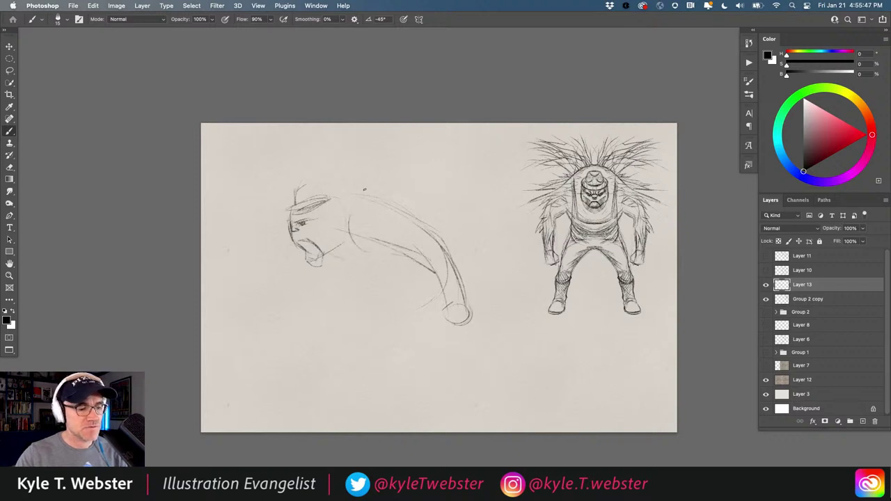
Add long spiky hair strokes sweeping up and back from behind the head and shoulder.
{"action": "left_click_drag", "start_coordinate": [362, 173], "coordinate": [375, 161]}
{"action": "left_click_drag", "start_coordinate": [390, 160], "coordinate": [411, 148]}
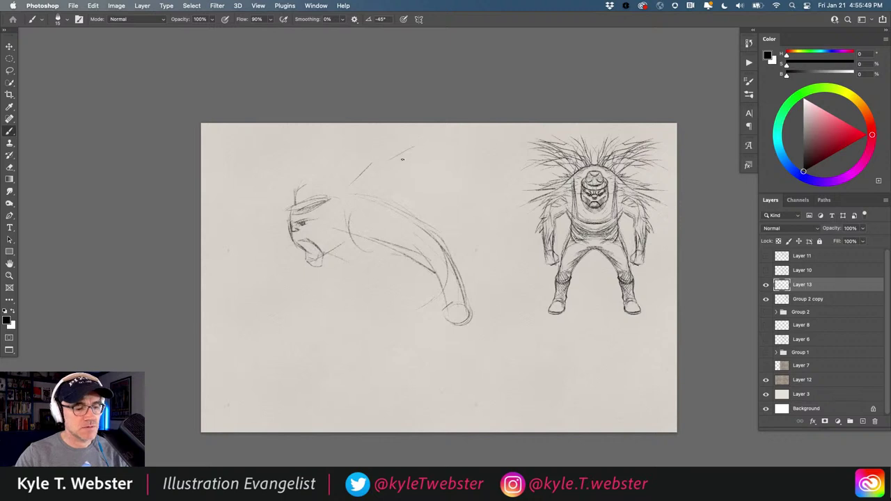
{"action": "mouse_move", "coordinate": [375, 196]}
{"action": "left_mouse_down"}
{"action": "mouse_move", "coordinate": [437, 172]}
{"action": "mouse_move", "coordinate": [451, 155]}
{"action": "left_mouse_up"}
{"action": "left_click_drag", "start_coordinate": [418, 191], "coordinate": [490, 178]}
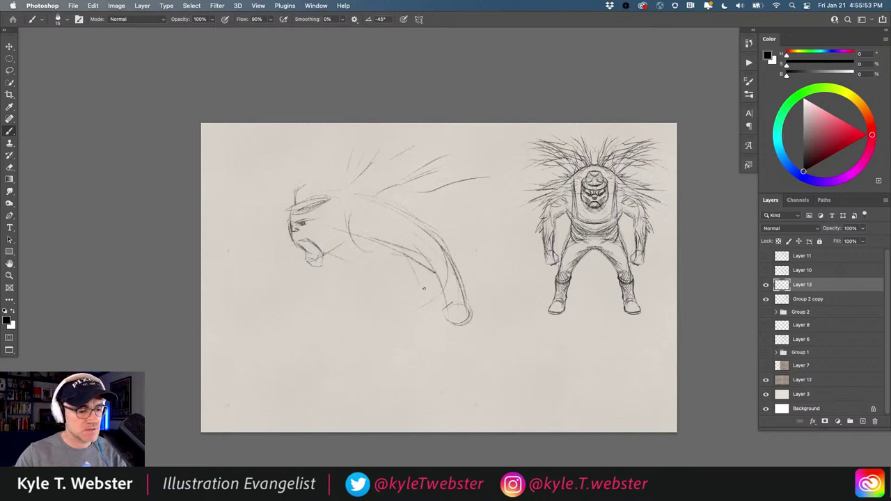
Rough in the lower back, torso front and two striding thighs beneath the shoulder.
{"action": "left_click_drag", "start_coordinate": [423, 288], "coordinate": [417, 325]}
{"action": "left_click_drag", "start_coordinate": [422, 273], "coordinate": [419, 301]}
{"action": "left_click_drag", "start_coordinate": [416, 309], "coordinate": [421, 357]}
{"action": "left_click_drag", "start_coordinate": [388, 320], "coordinate": [409, 351]}
{"action": "left_click_drag", "start_coordinate": [379, 319], "coordinate": [401, 342]}
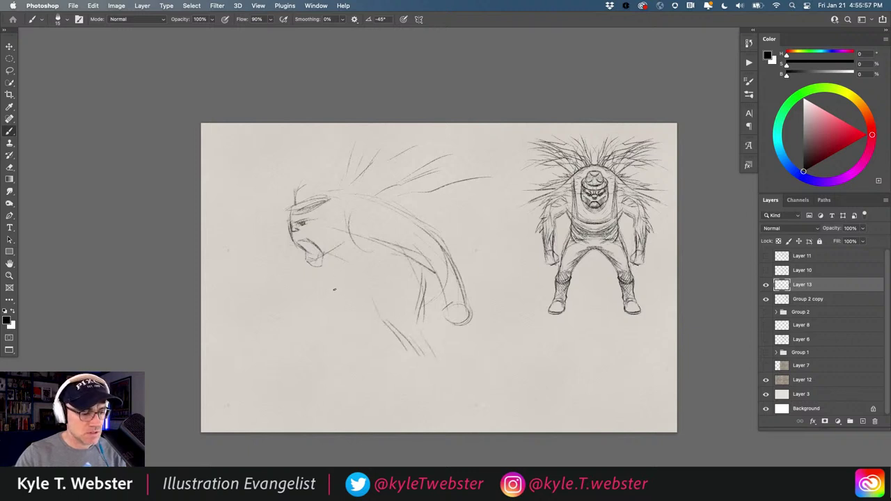
{"action": "left_click_drag", "start_coordinate": [334, 270], "coordinate": [323, 322]}
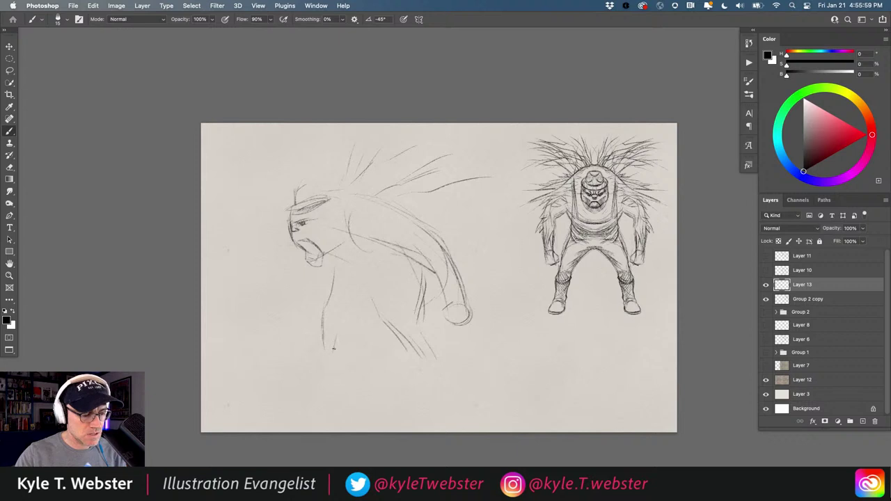
{"action": "left_click_drag", "start_coordinate": [333, 348], "coordinate": [339, 325]}
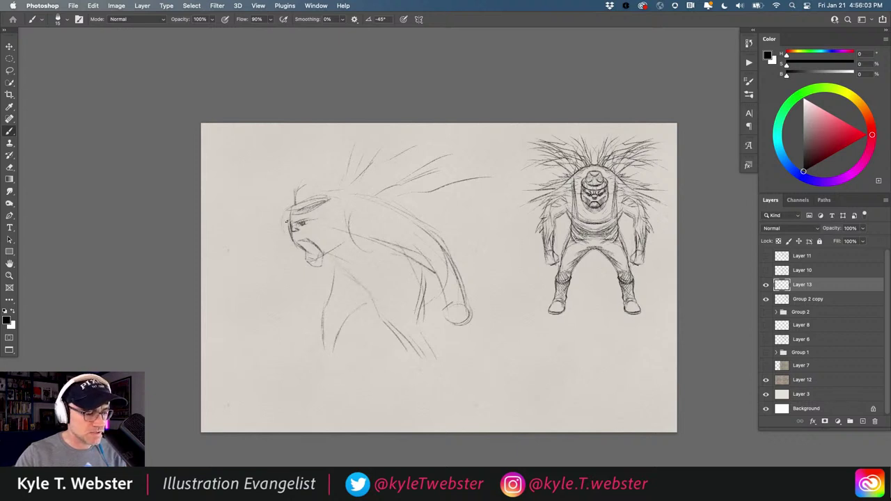
Sketch the far arm reaching down in front of the torso with a spread-fingered hand, undoing unwanted strokes.
{"action": "mouse_move", "coordinate": [295, 245]}
{"action": "left_mouse_down"}
{"action": "mouse_move", "coordinate": [298, 276]}
{"action": "mouse_move", "coordinate": [304, 264]}
{"action": "mouse_move", "coordinate": [279, 301]}
{"action": "left_mouse_up"}
{"action": "key", "text": "super+z"}
{"action": "key", "text": "super+z"}
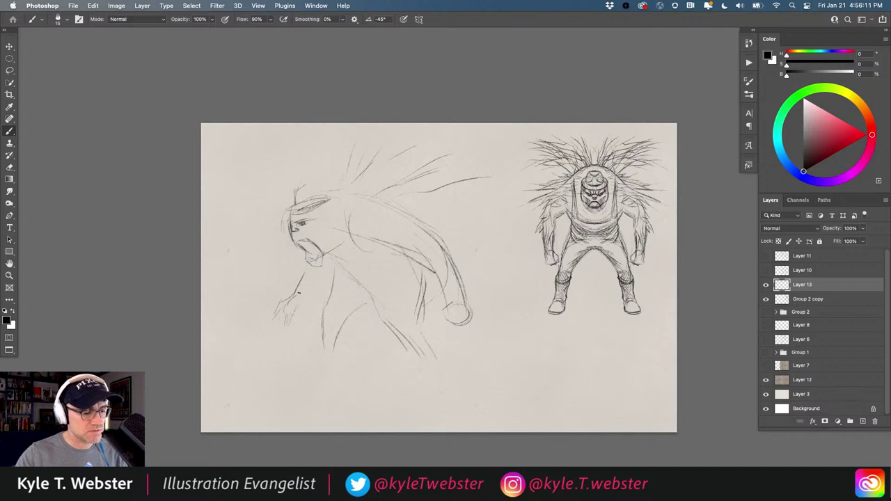
{"action": "left_click_drag", "start_coordinate": [299, 292], "coordinate": [328, 278]}
Strengthen the angular fist and upper contour of the swung-back arm, and add another long hair strand.
{"action": "mouse_move", "coordinate": [449, 305]}
{"action": "left_mouse_down"}
{"action": "mouse_move", "coordinate": [439, 319]}
{"action": "mouse_move", "coordinate": [468, 295]}
{"action": "mouse_move", "coordinate": [453, 252]}
{"action": "left_mouse_up"}
{"action": "left_click_drag", "start_coordinate": [379, 199], "coordinate": [437, 233]}
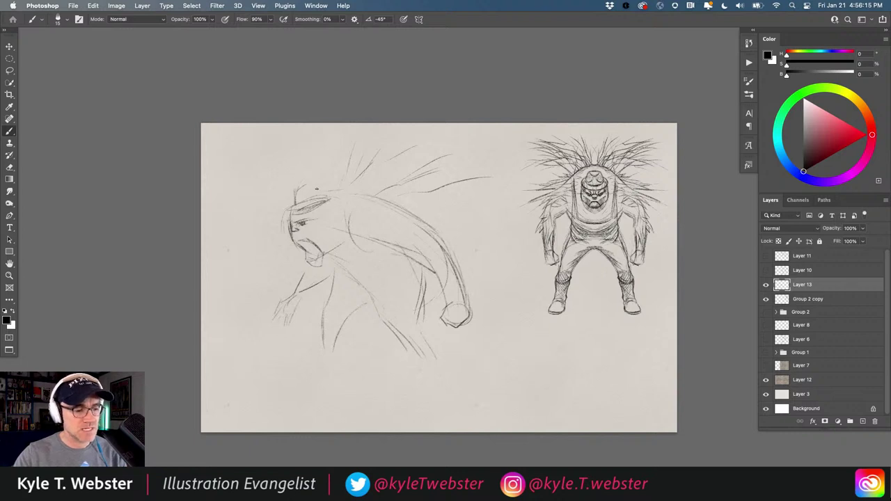
{"action": "mouse_move", "coordinate": [344, 190]}
{"action": "left_mouse_down"}
{"action": "mouse_move", "coordinate": [367, 170]}
{"action": "mouse_move", "coordinate": [454, 150]}
{"action": "left_mouse_up"}
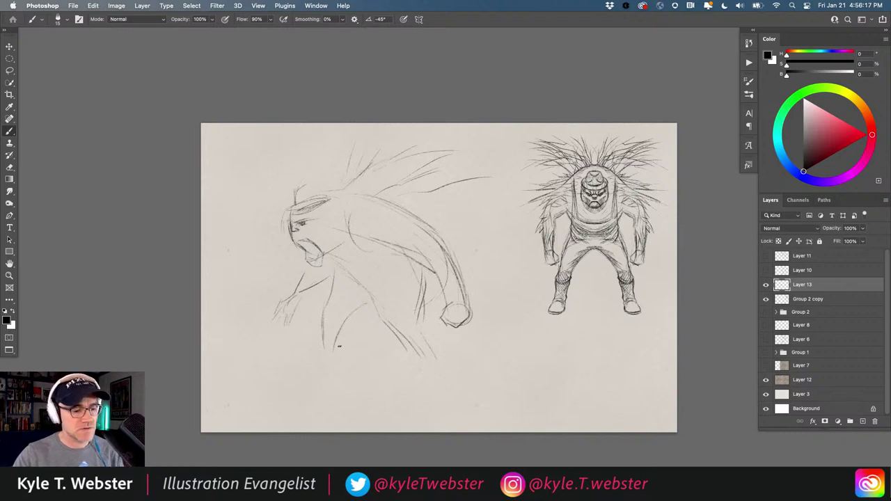